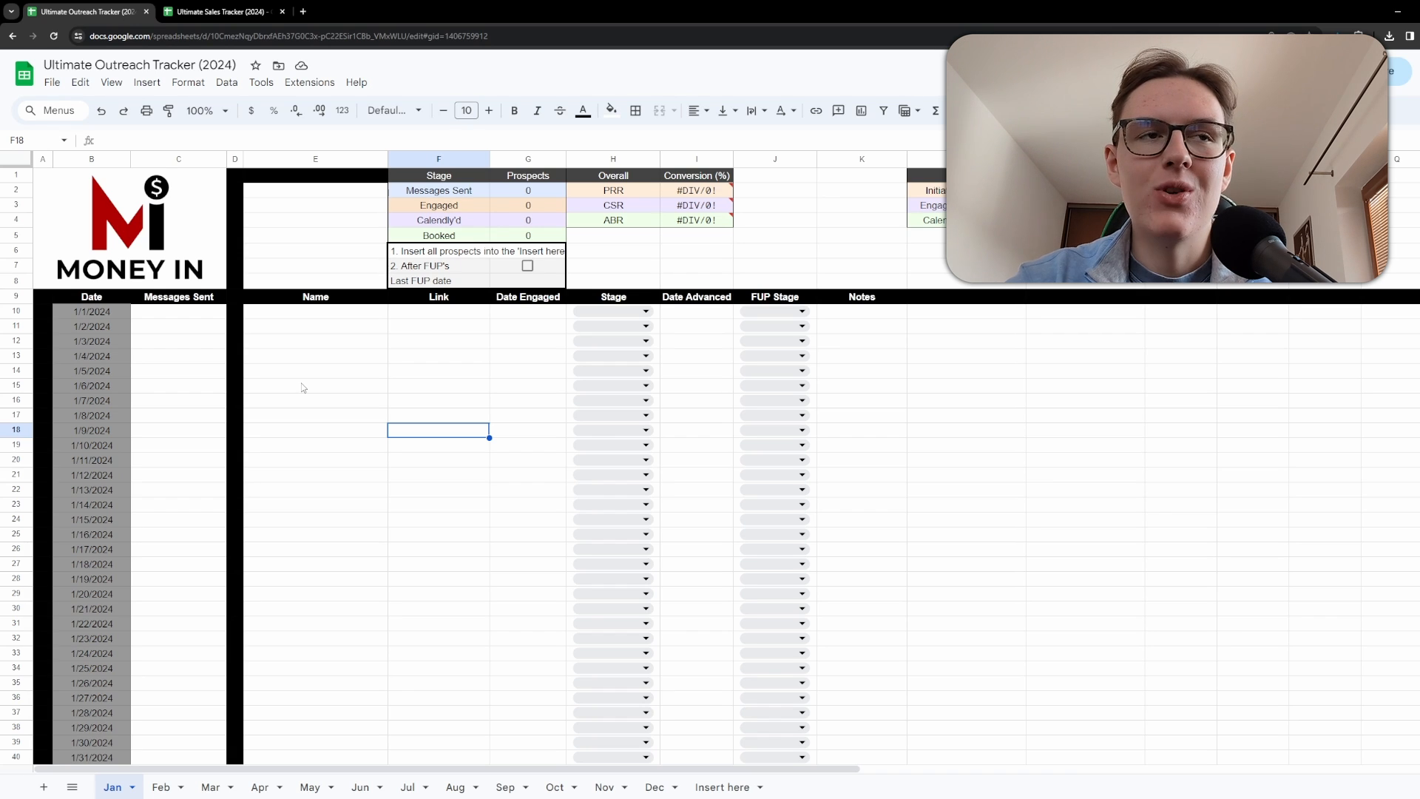
# Enter 50, 24 and 60 as the Messages Sent for January 1, 2 and 3.
pyautogui.click(305, 398)
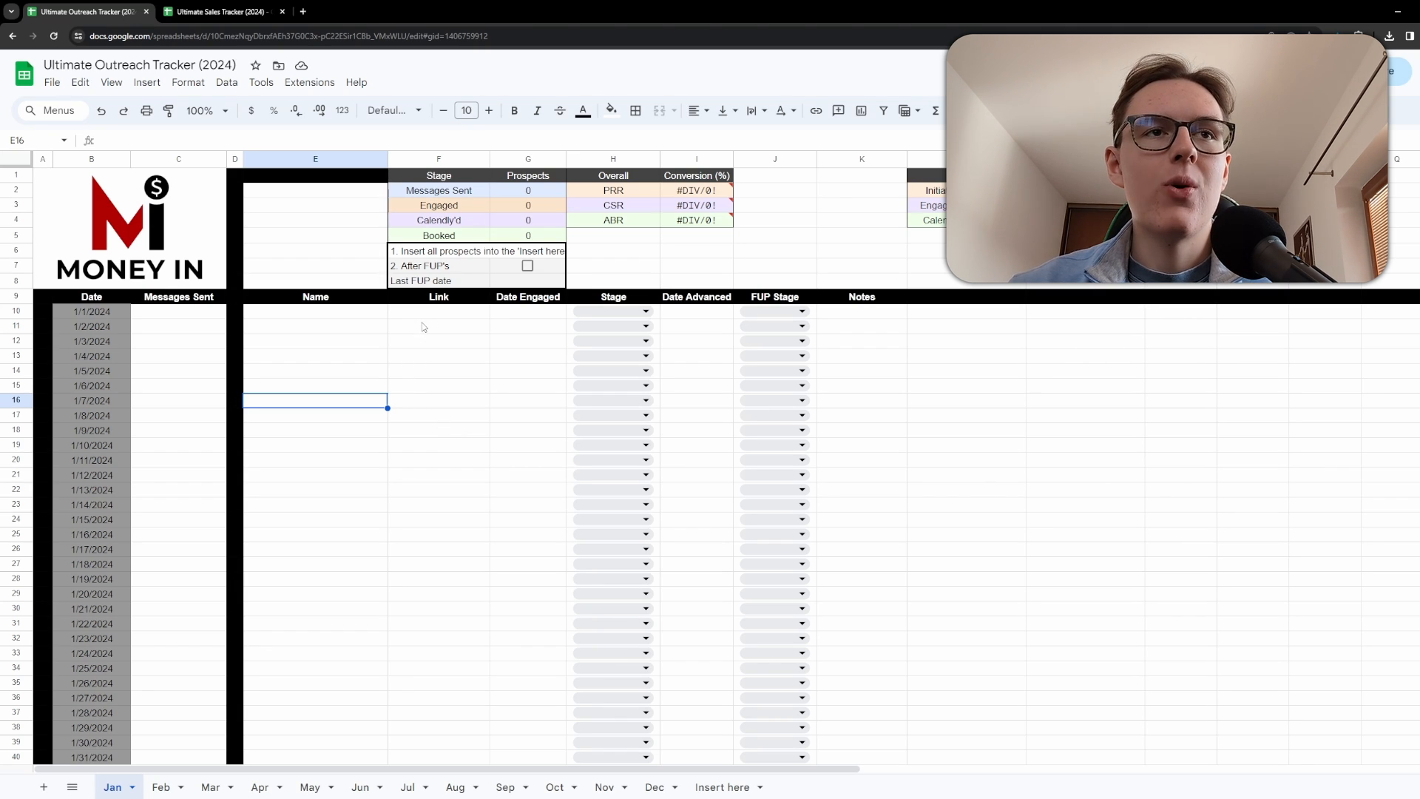
pyautogui.moveTo(45, 298); pyautogui.dragTo(199, 585)
pyautogui.scroll(-3, 200, 584)
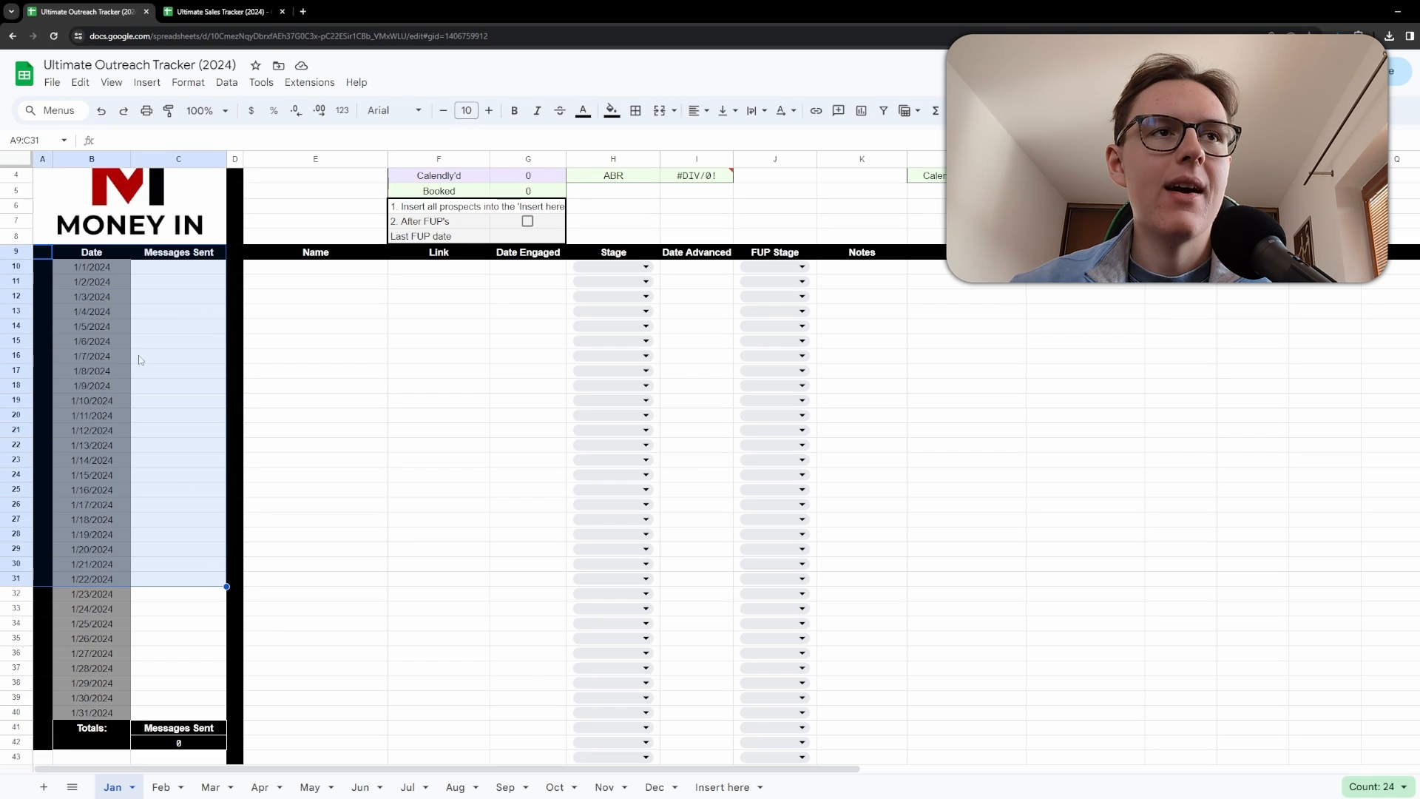
pyautogui.click(168, 268)
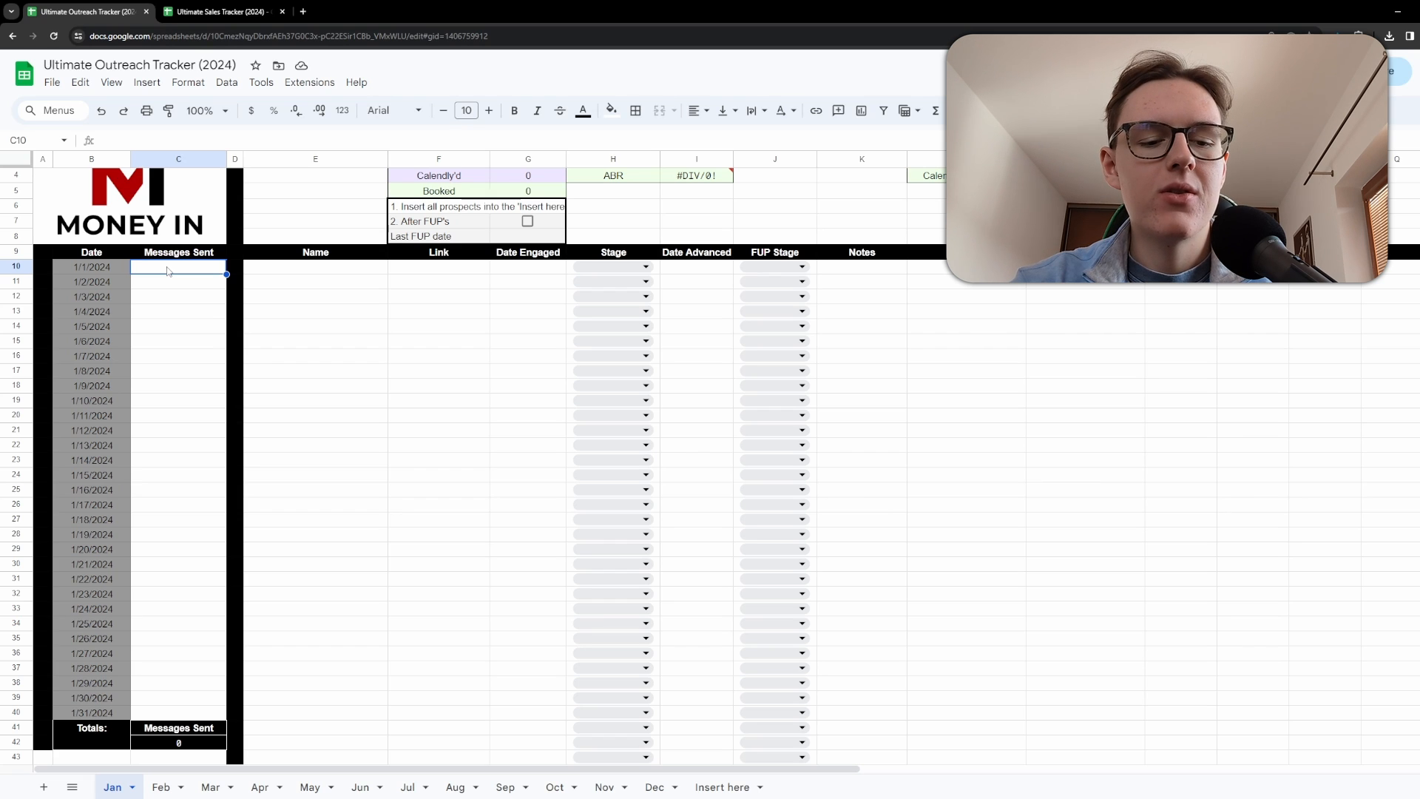
pyautogui.write('50')
pyautogui.press('Return')
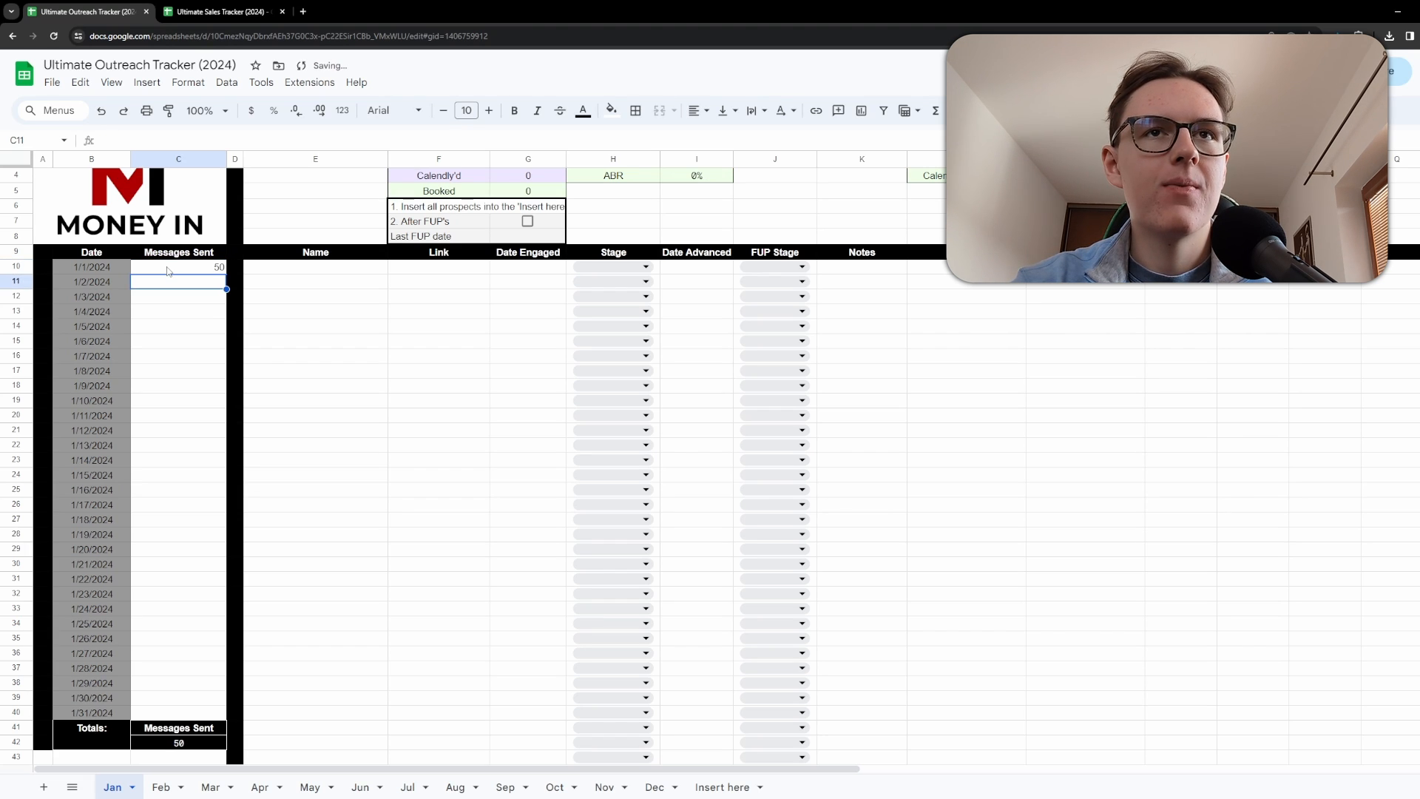
pyautogui.write('24')
pyautogui.press('Return')
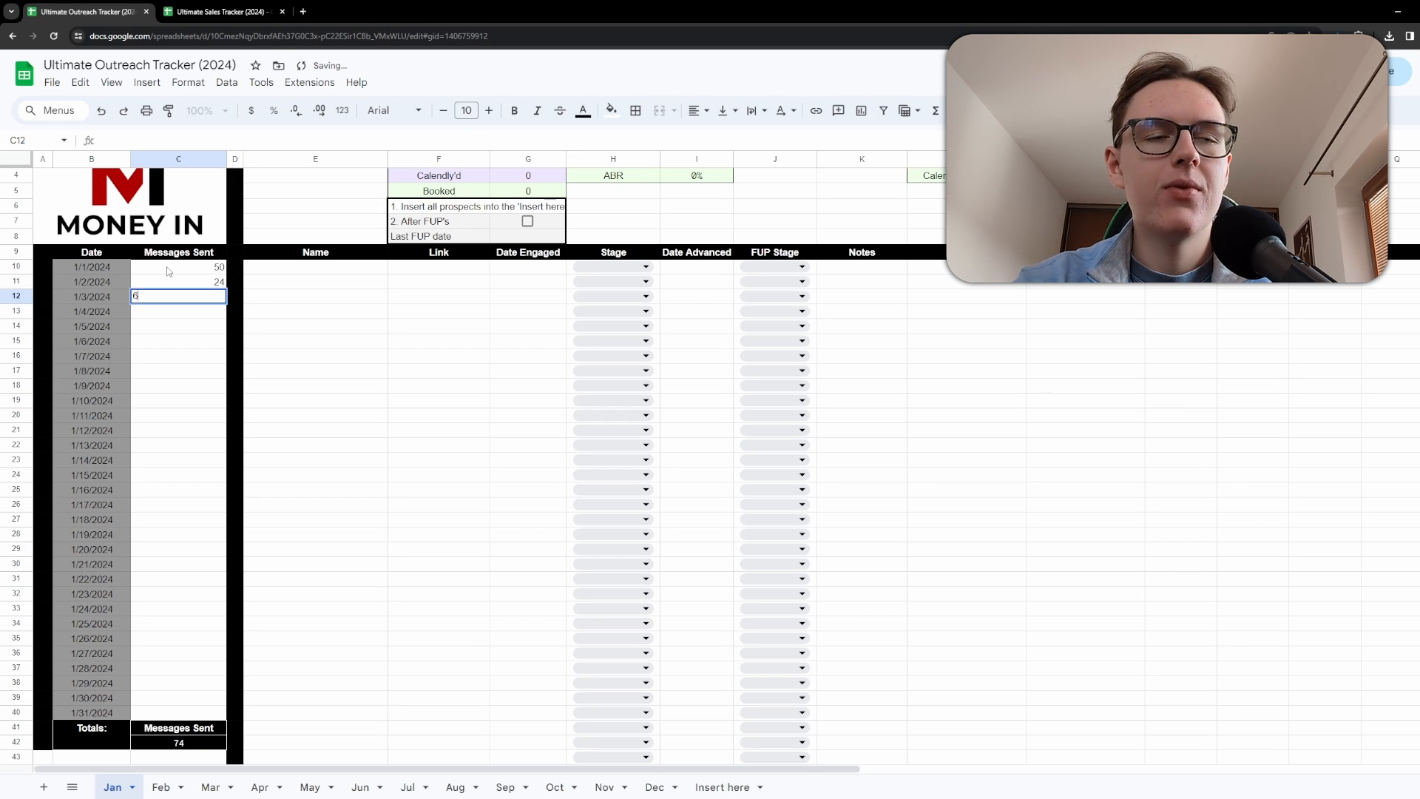
pyautogui.write('60')
pyautogui.press('Return')
# Review the Messages Sent column total and the Messages Sent prospects count in the summary table.
pyautogui.moveTo(194, 265); pyautogui.dragTo(212, 729)
pyautogui.click(315, 564)
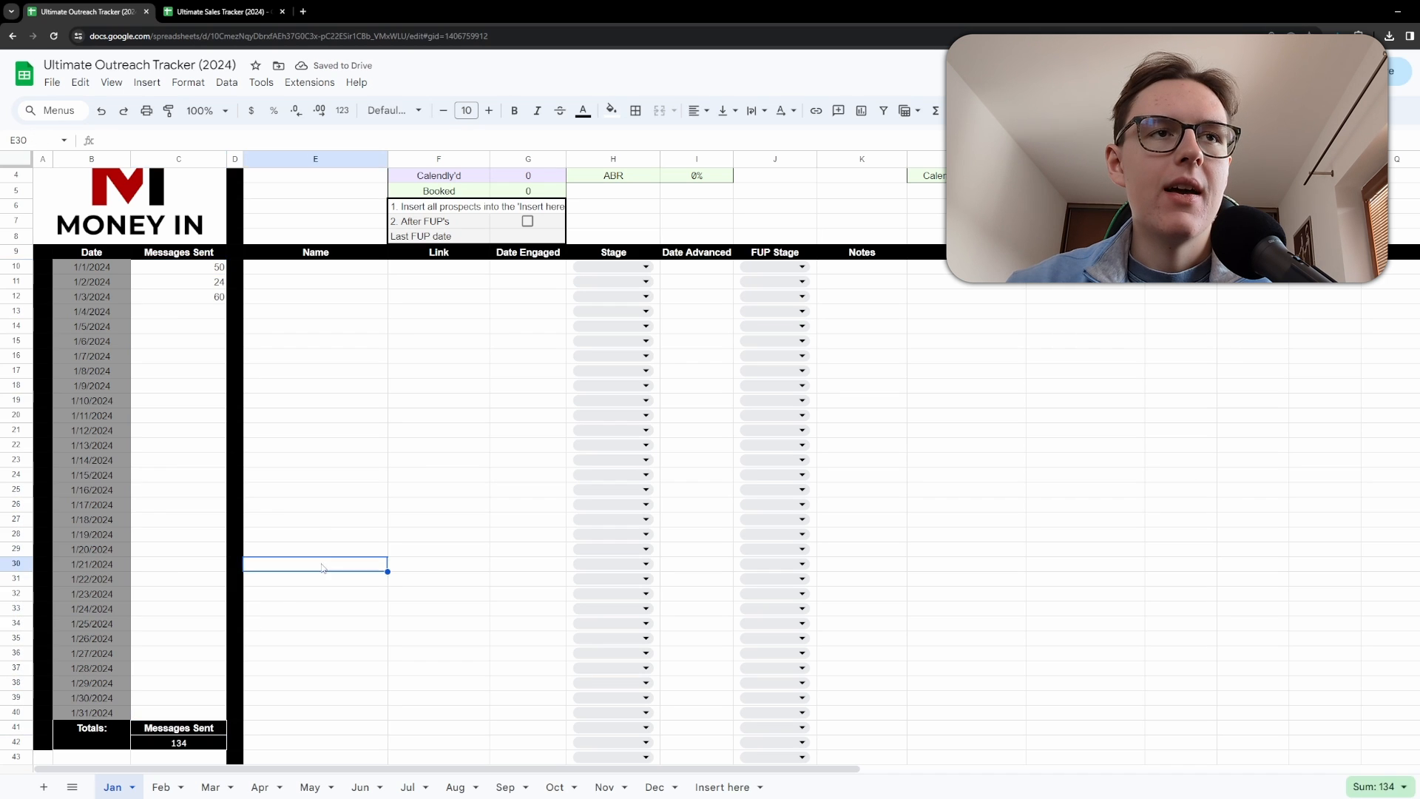
pyautogui.scroll(1, 315, 515)
pyautogui.click(509, 195)
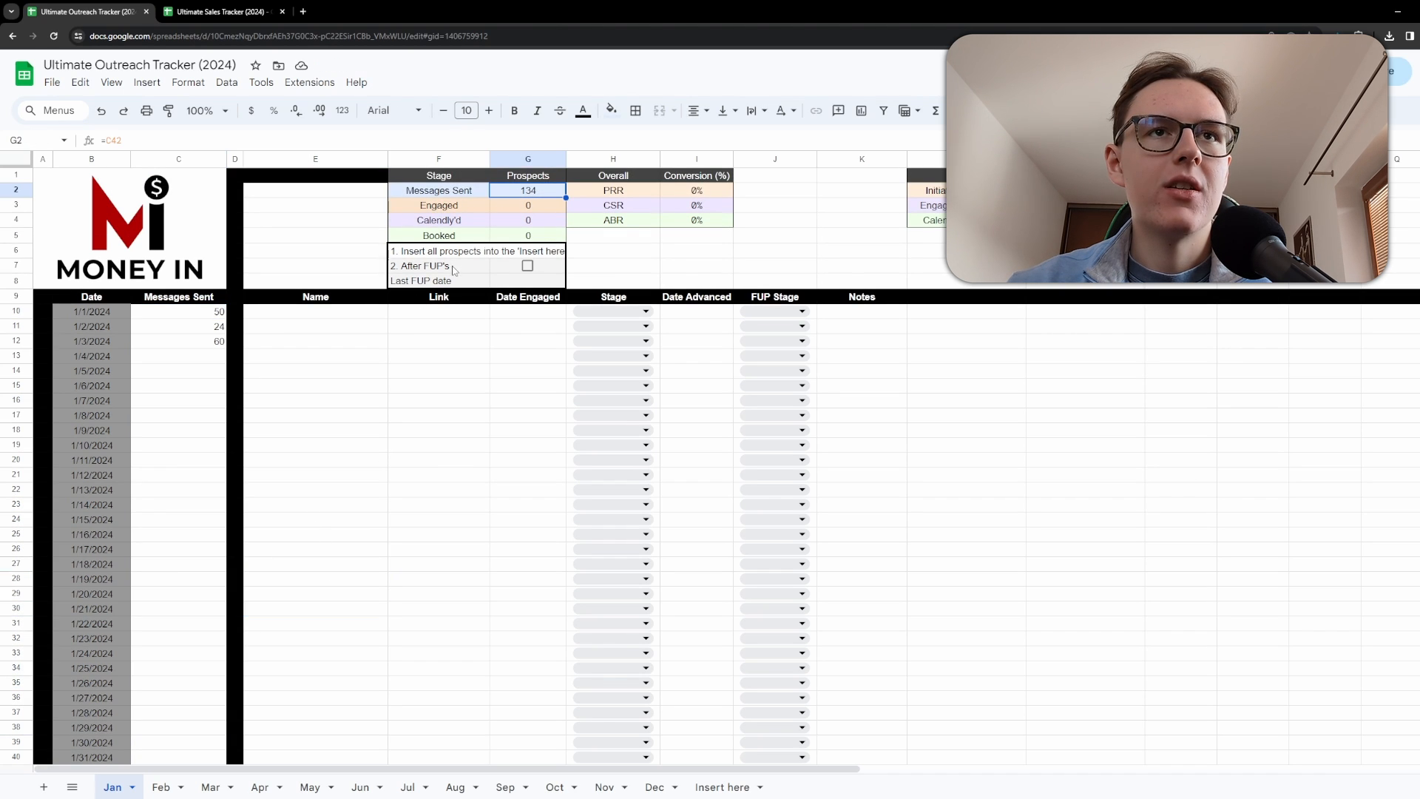
# Open X in a new tab, go to Messages, open the LOGZ conversation and copy its URL.
pyautogui.click(420, 315)
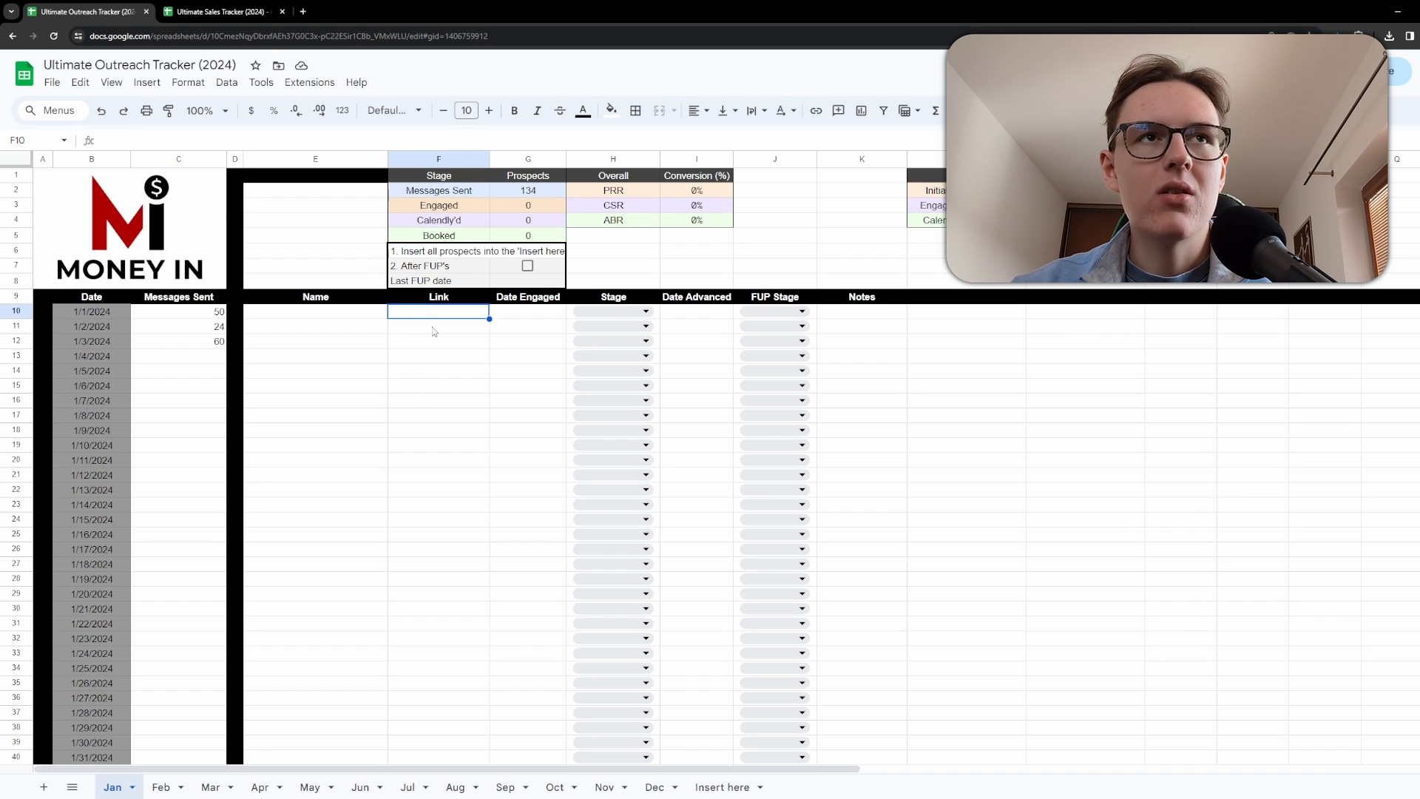
pyautogui.click(302, 10)
pyautogui.write('twitter.com')
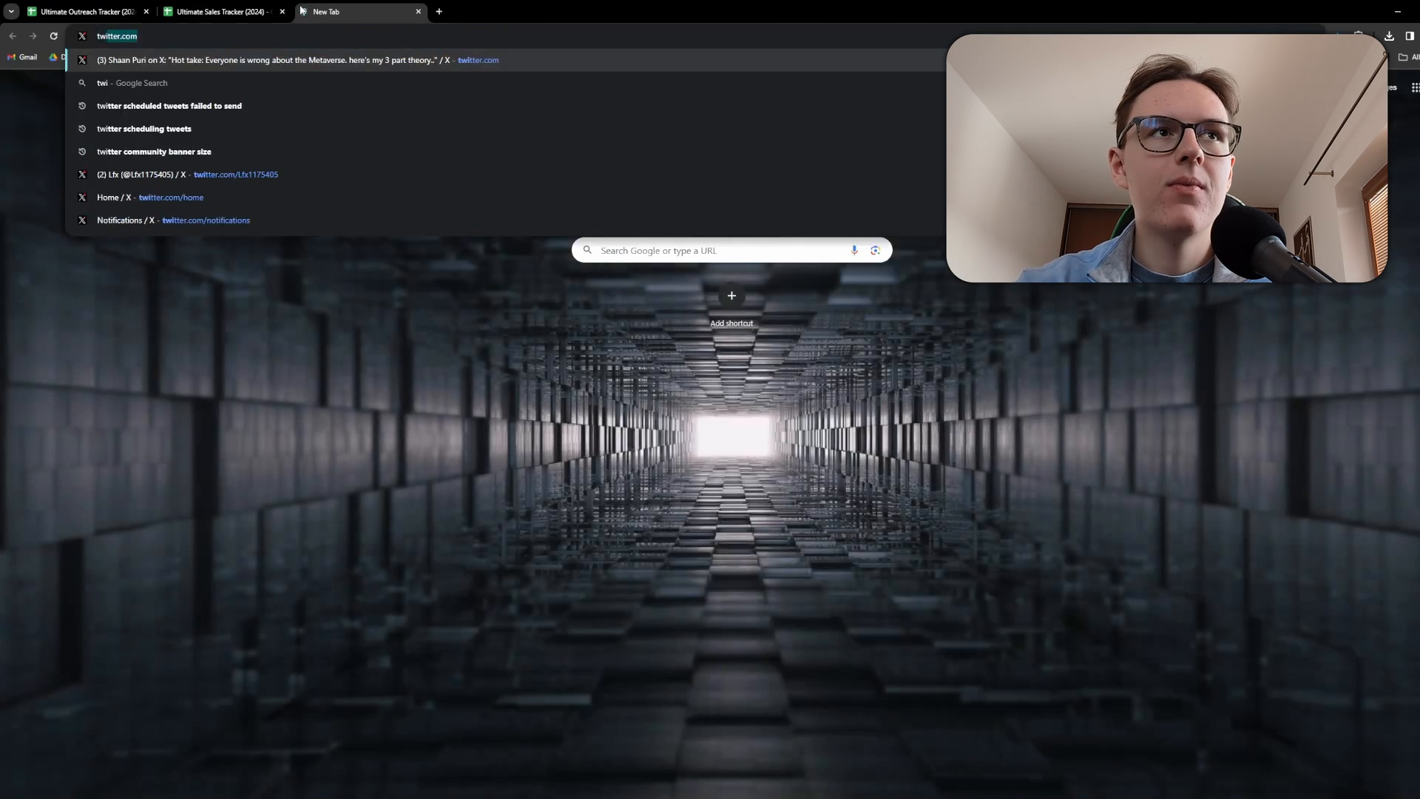
pyautogui.press('Return')
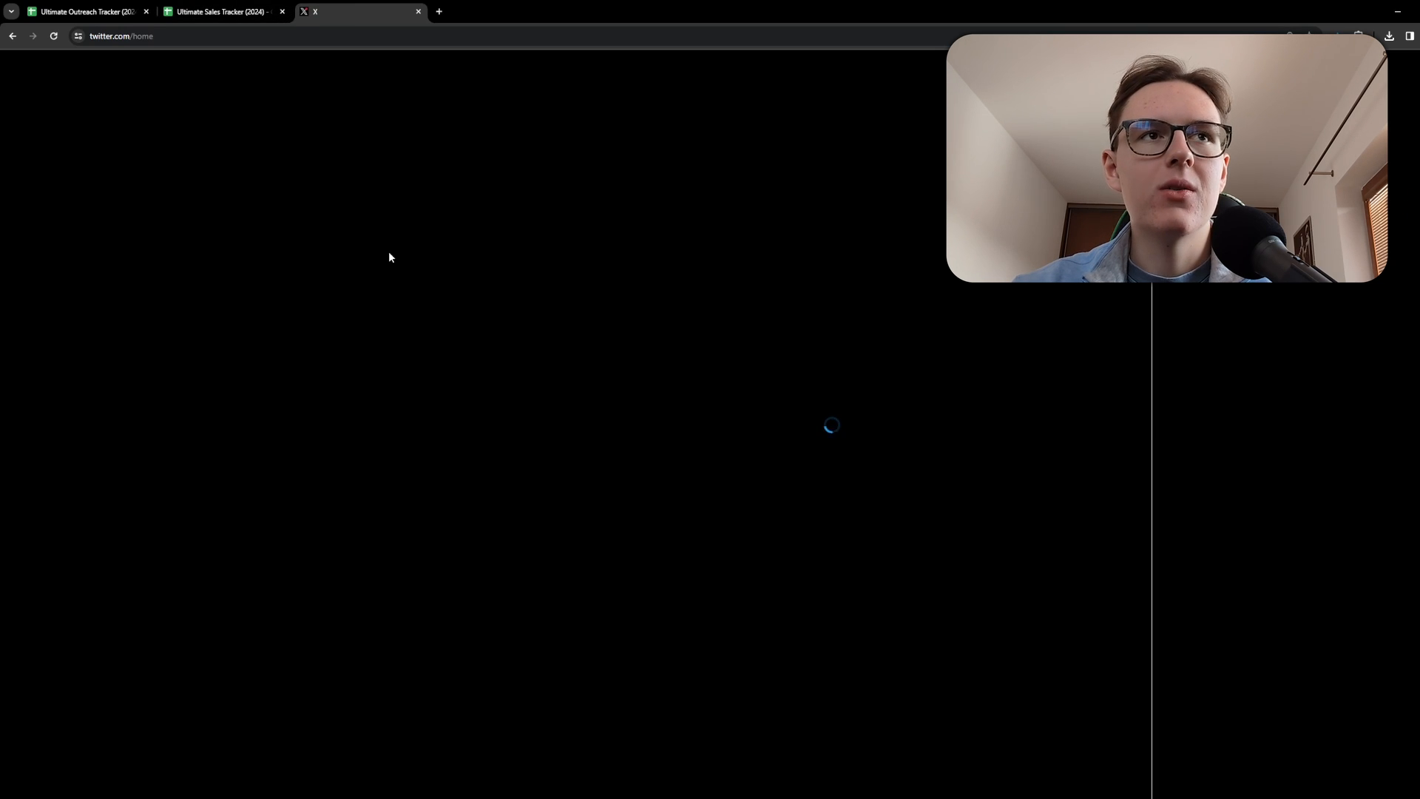
pyautogui.click(392, 214)
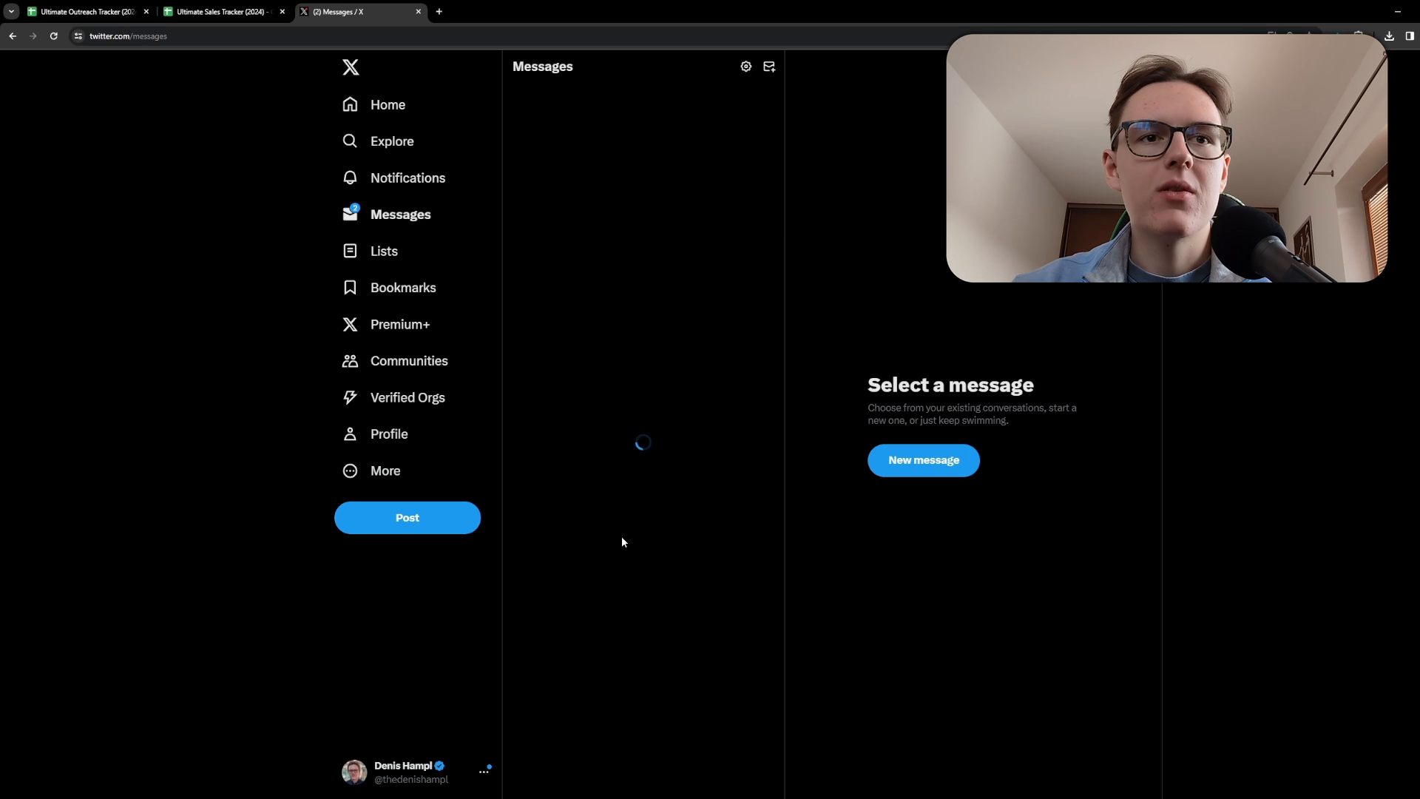
pyautogui.scroll(-1, 631, 538)
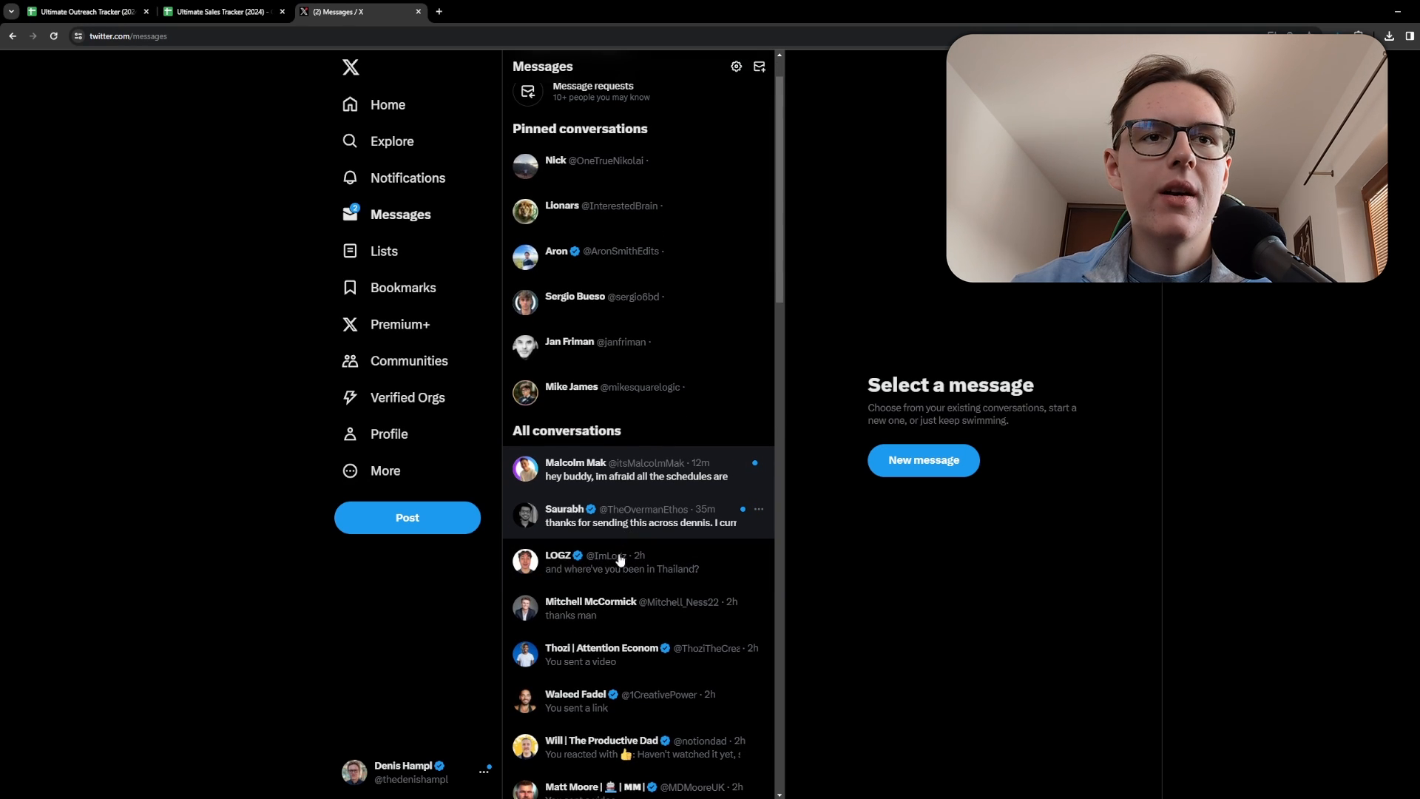
pyautogui.click(618, 579)
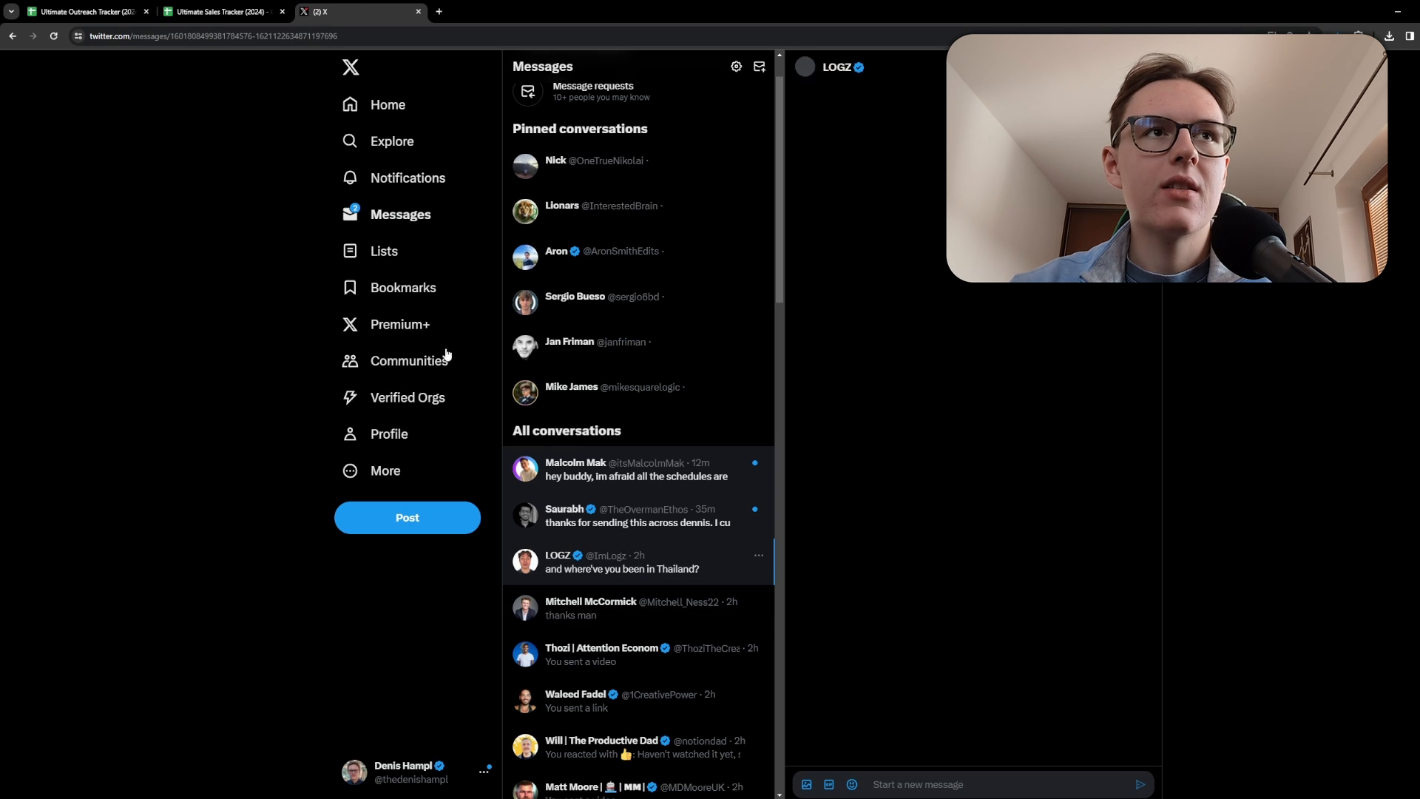
pyautogui.click(189, 37)
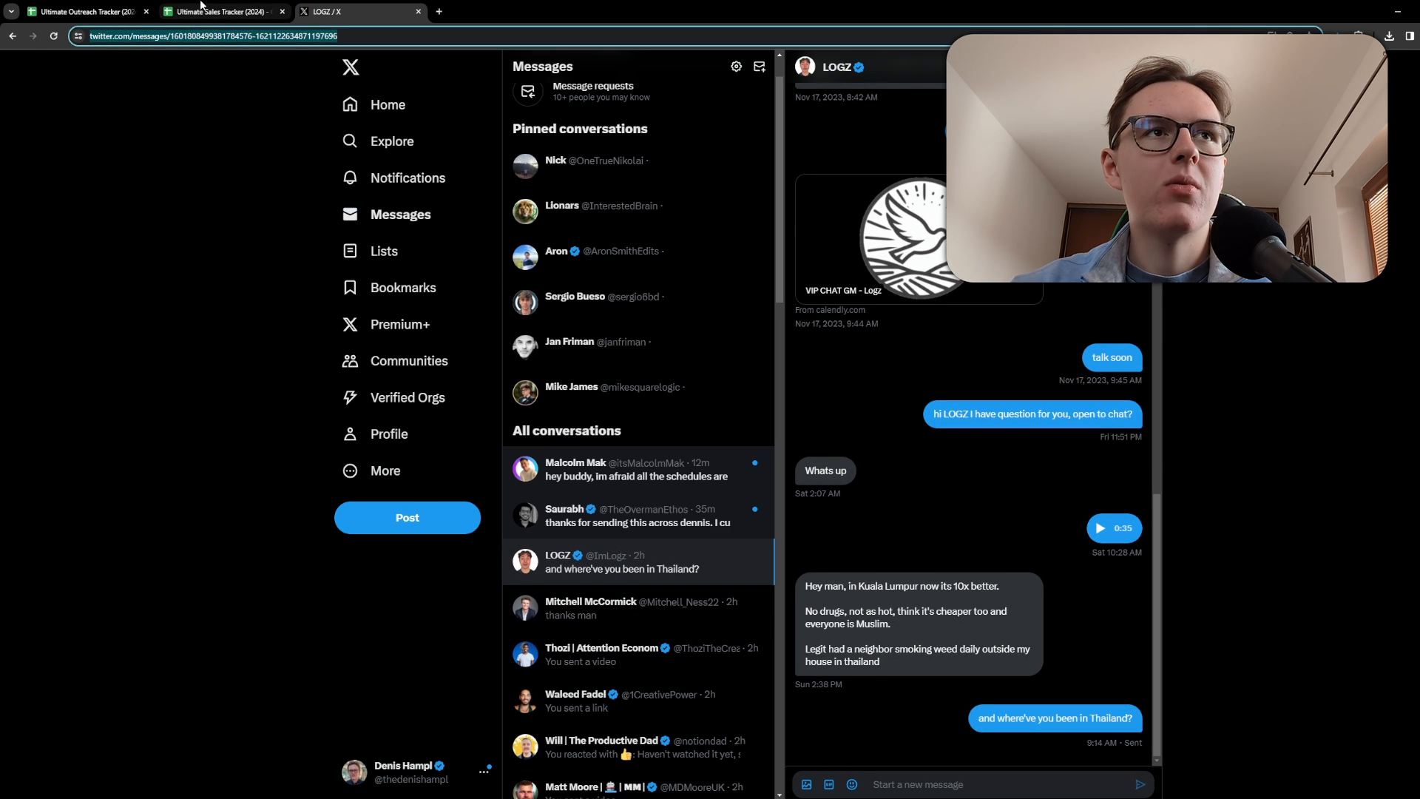
# Paste the conversation link into the first Link cell of the January sheet.
pyautogui.click(214, 11)
pyautogui.click(106, 11)
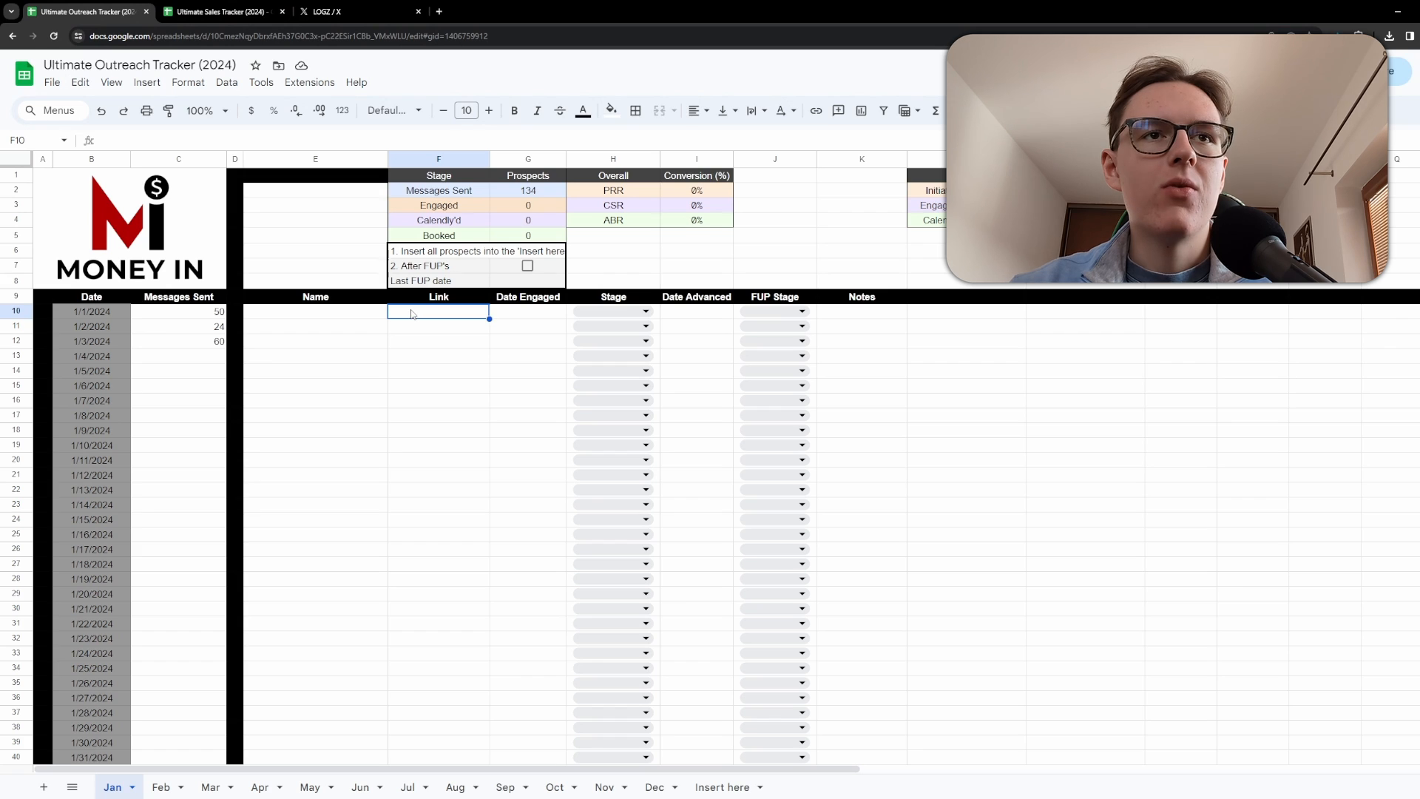
pyautogui.hotkey('ctrl', 'v')
# Enter the prospect name Logz in the Name cell beside the pasted link.
pyautogui.click(314, 317)
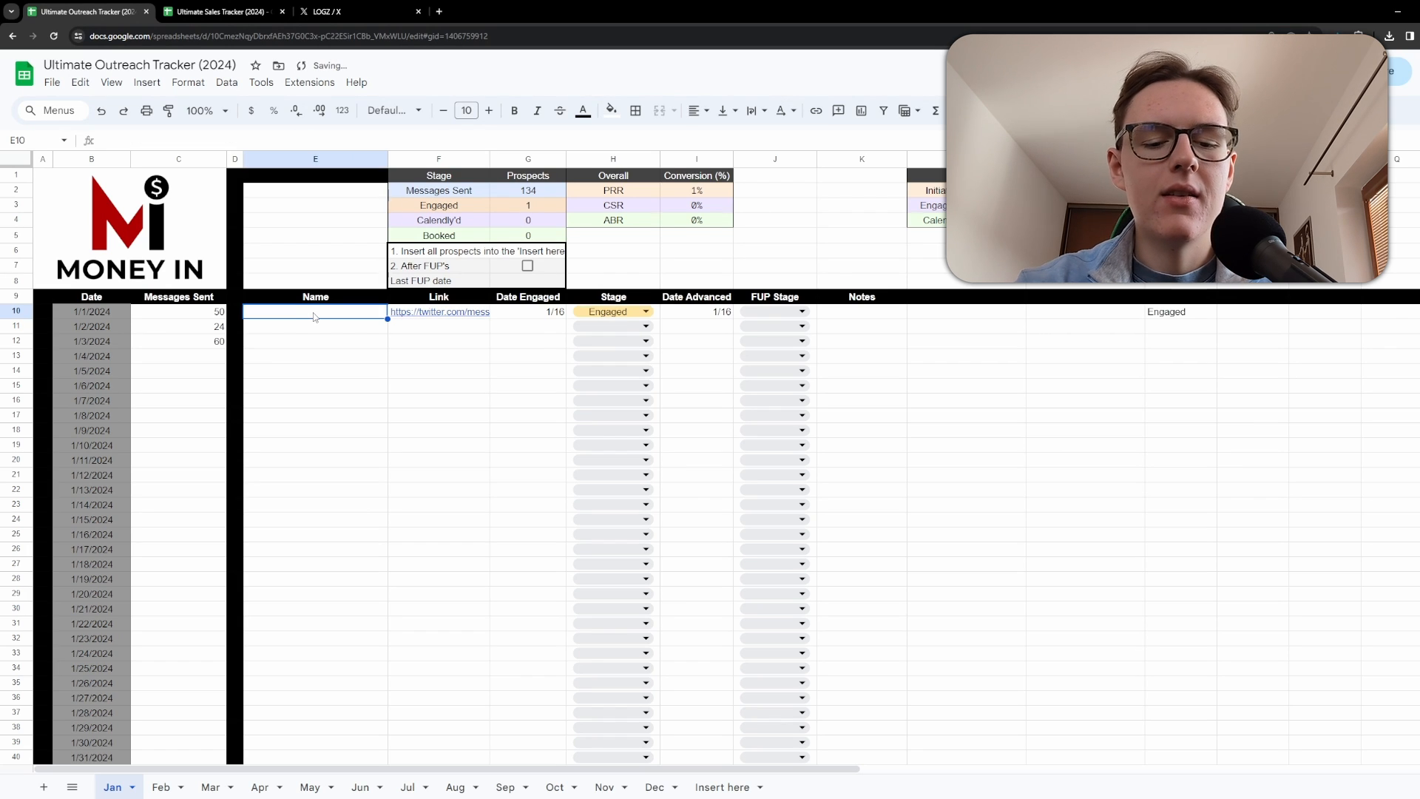
pyautogui.write('Logs')
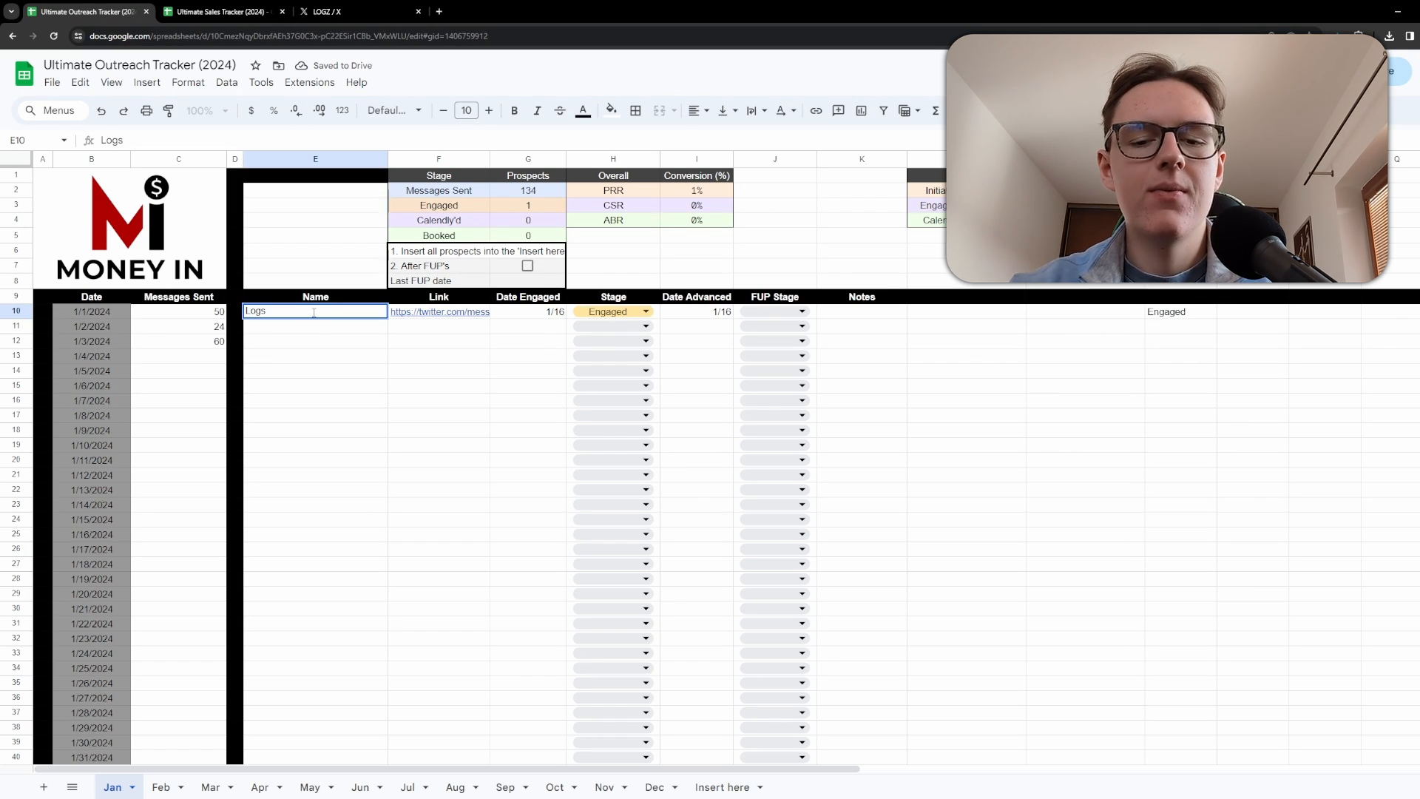
pyautogui.click(362, 356)
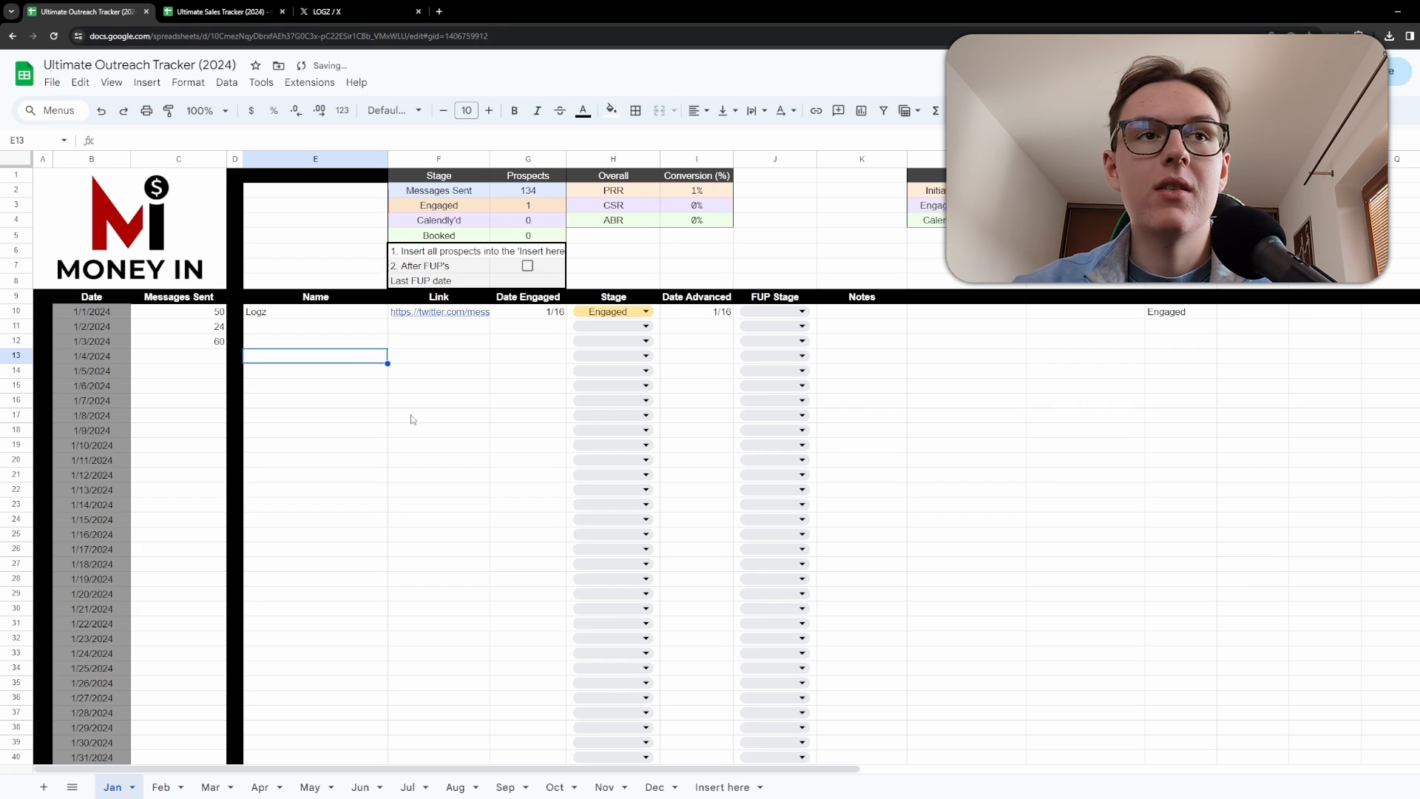
pyautogui.press('Tab')
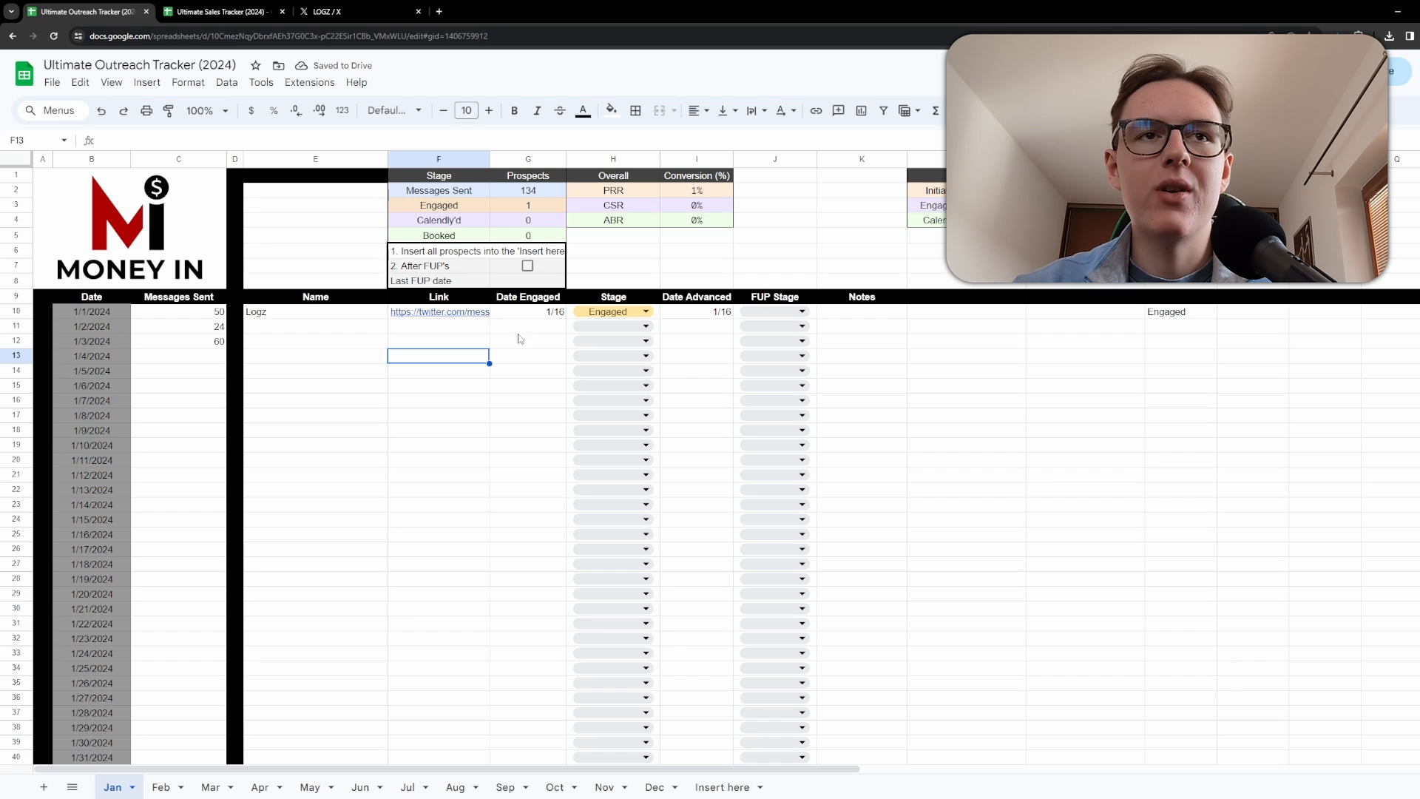
# Inspect the Date Engaged and Stage cells of the Logz row and the Stage dropdown options.
pyautogui.click(518, 300)
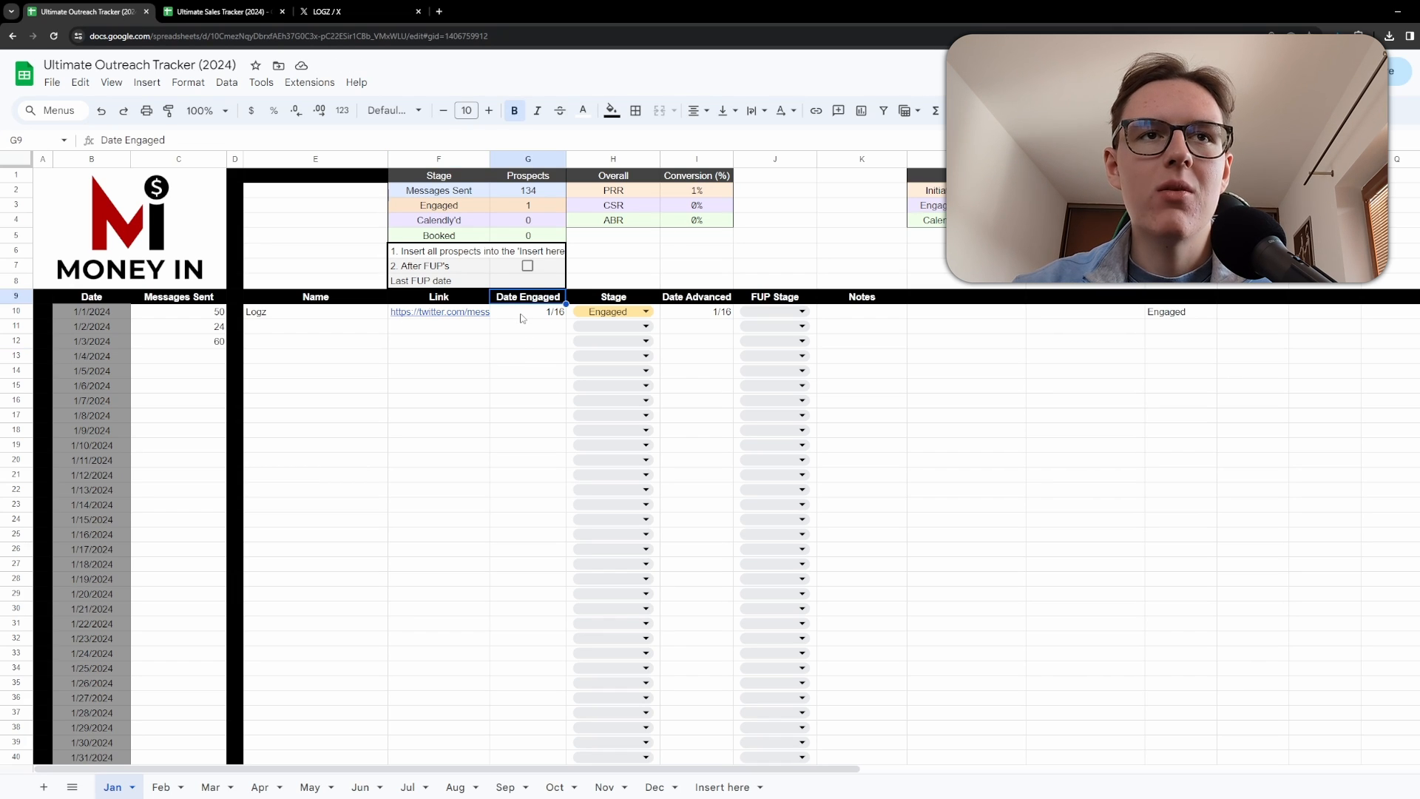
pyautogui.click(522, 316)
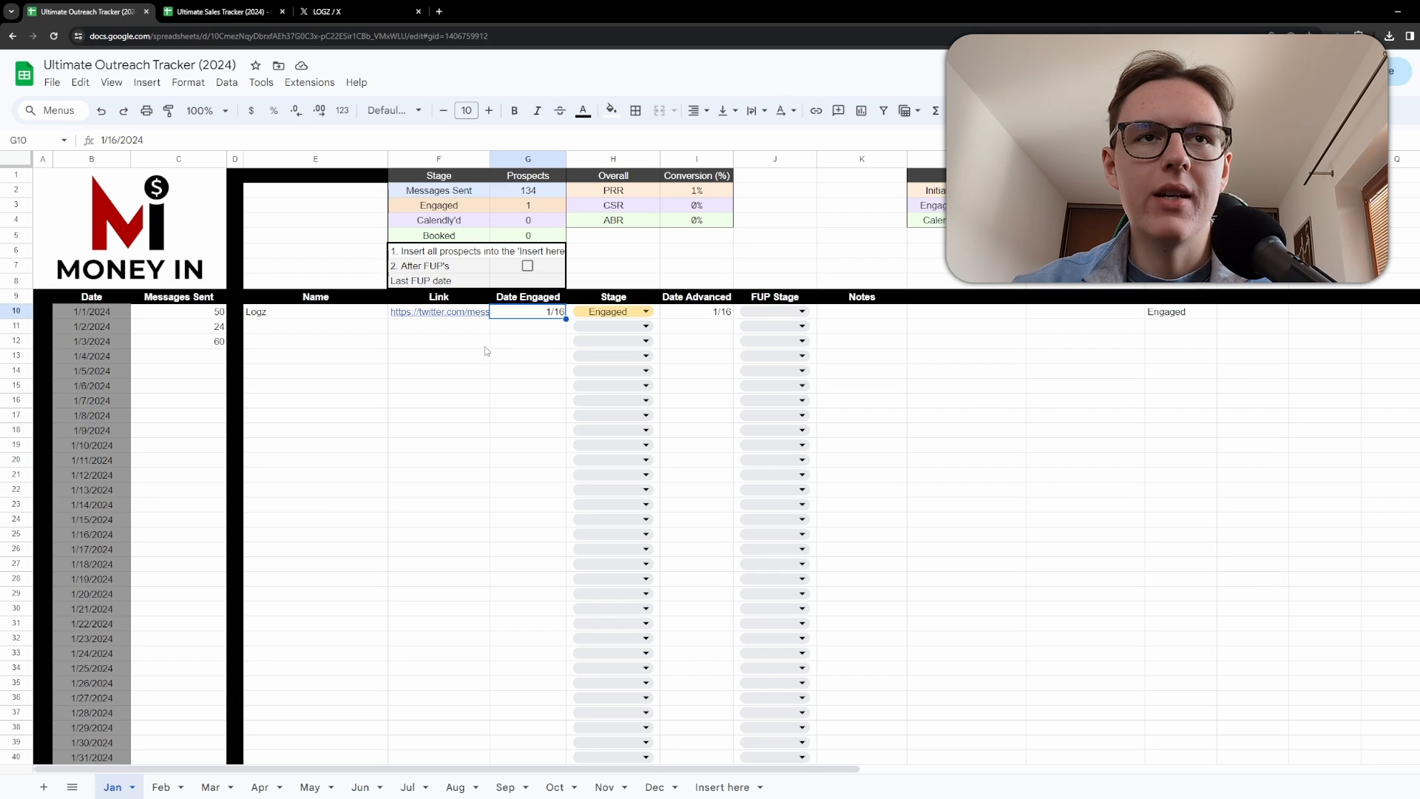
pyautogui.click(636, 312)
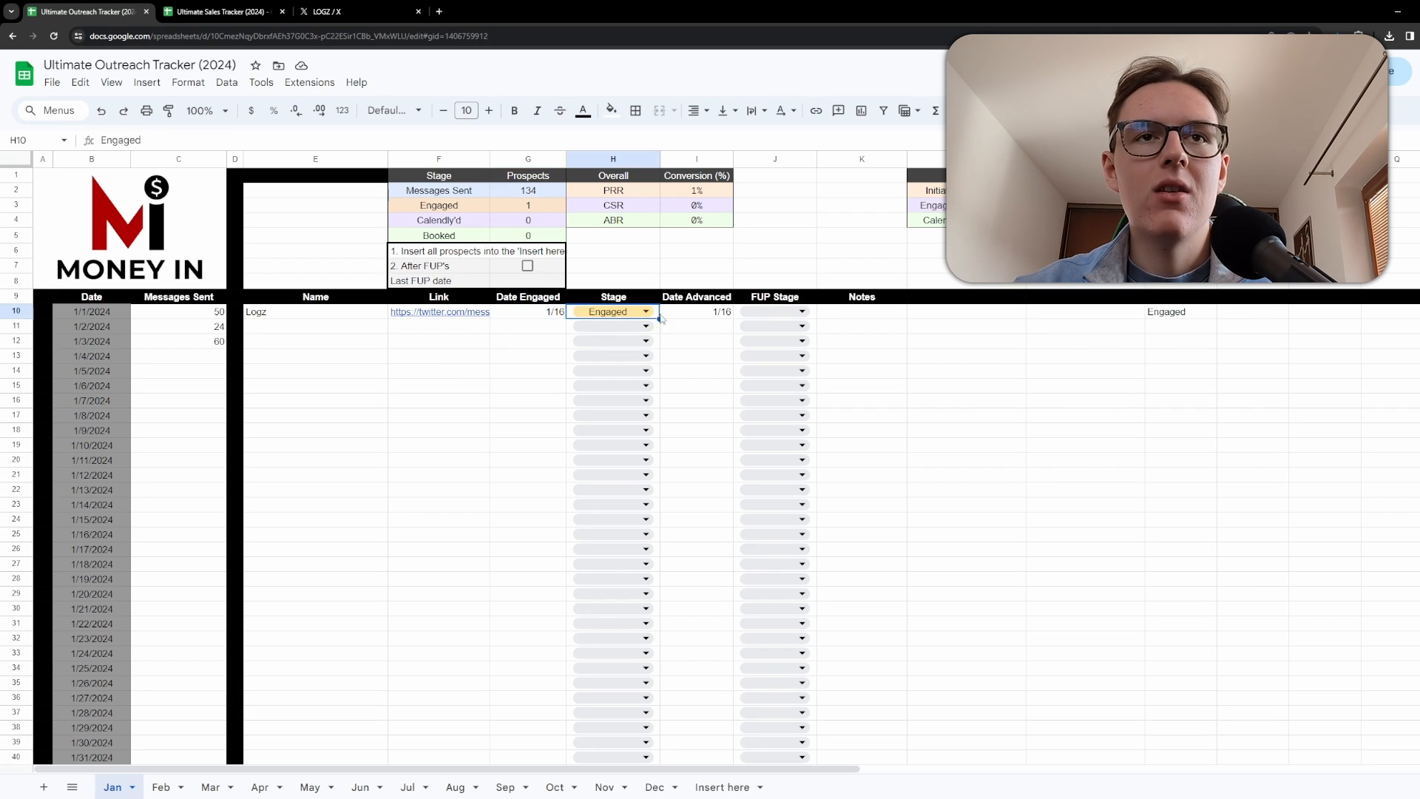
pyautogui.click(646, 311)
pyautogui.click(489, 389)
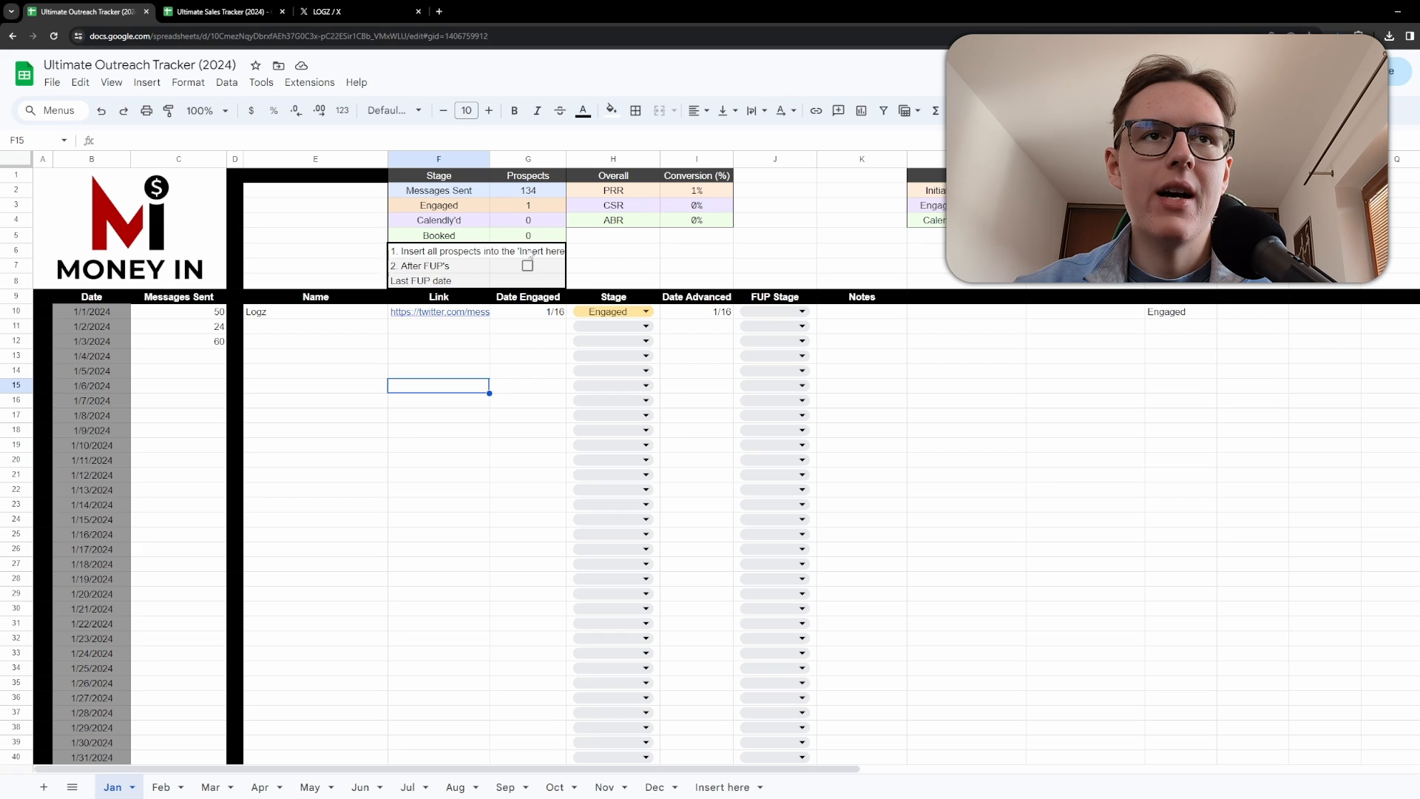
pyautogui.click(613, 311)
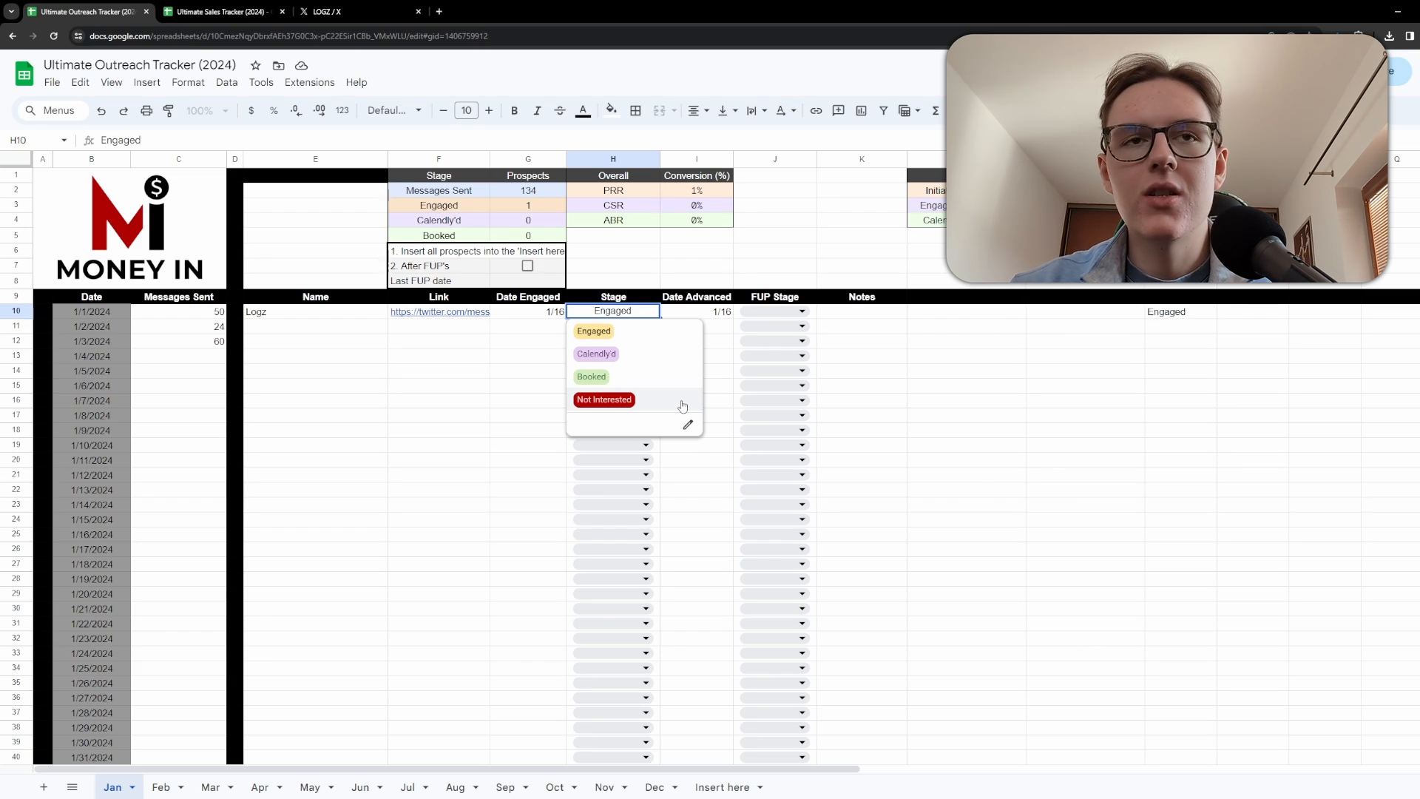
pyautogui.click(522, 385)
pyautogui.click(608, 314)
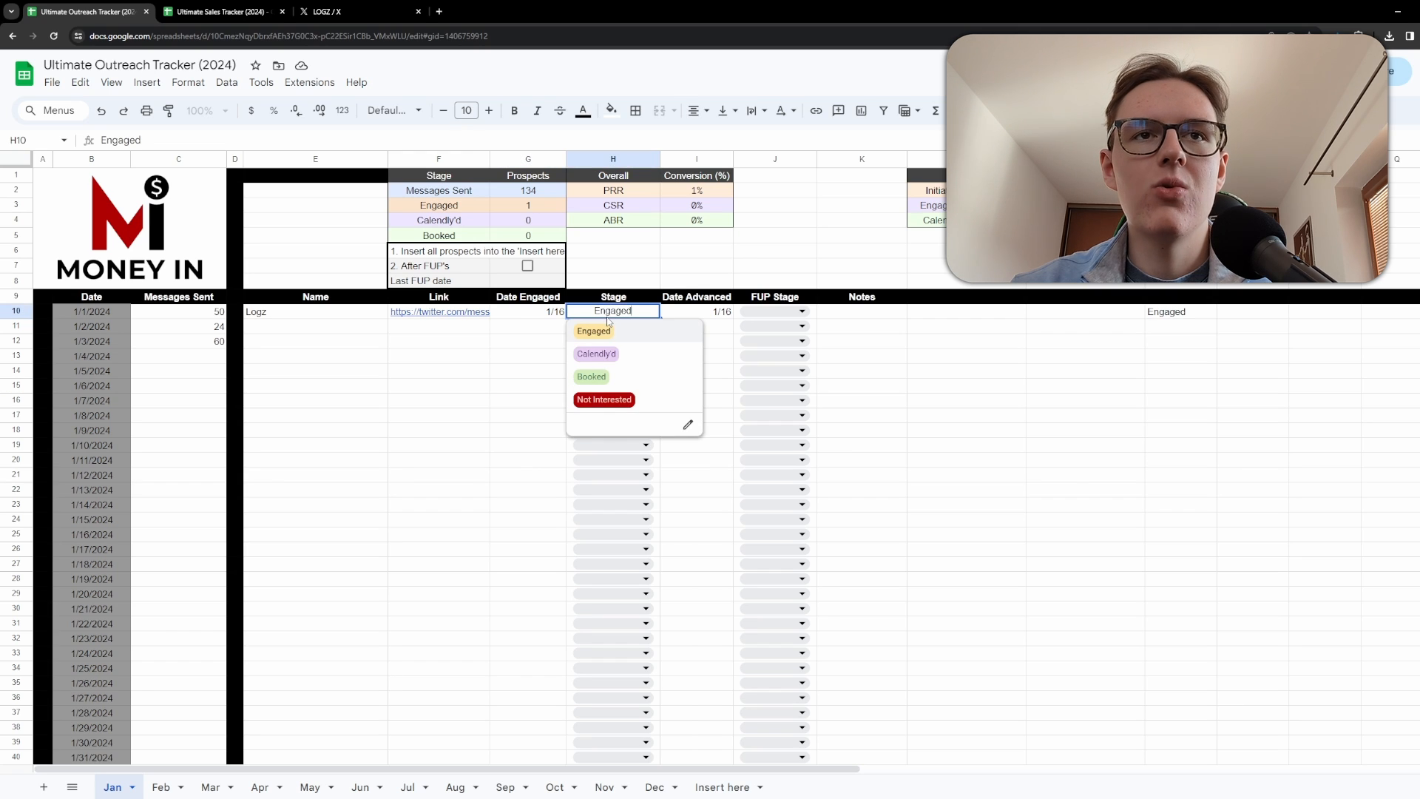
pyautogui.click(559, 356)
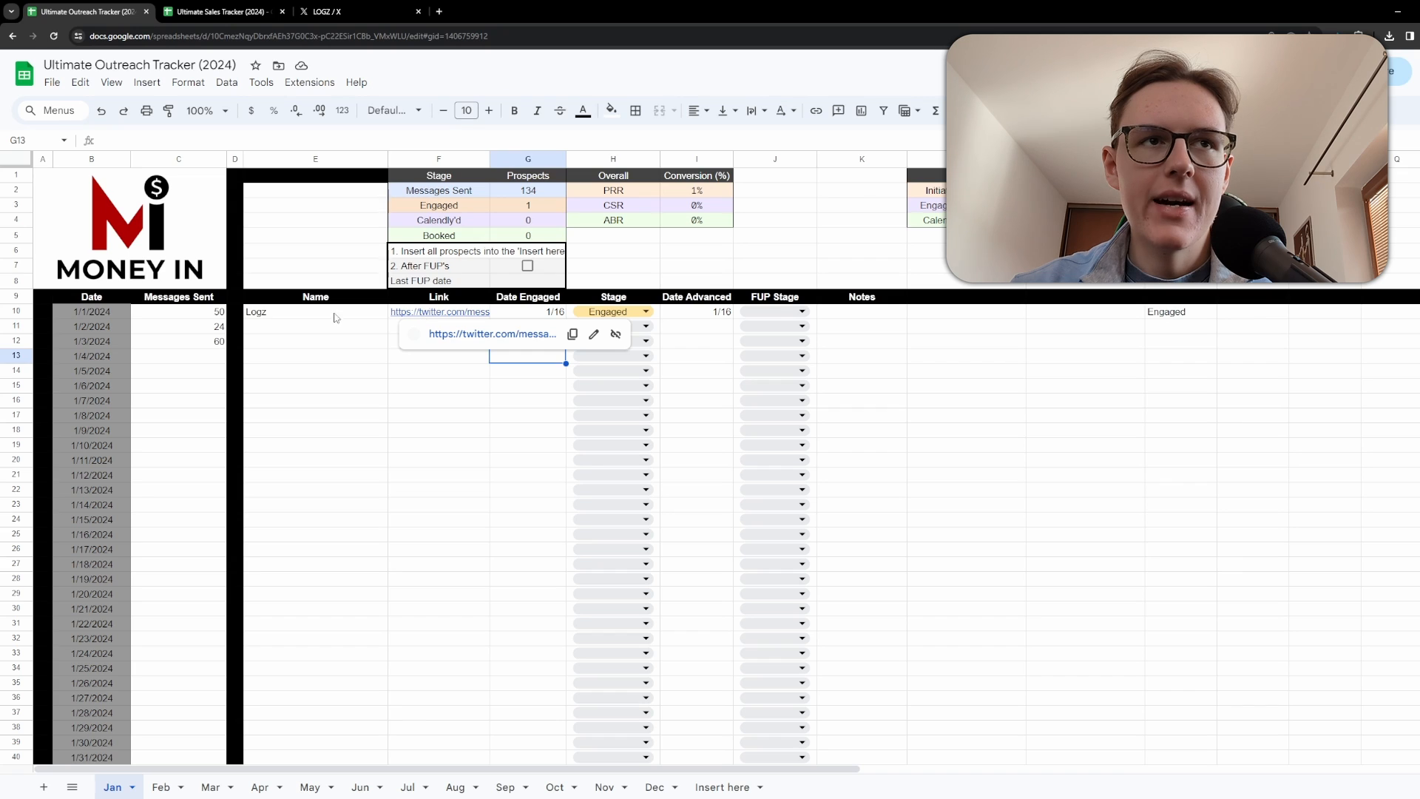
# Set the Logz row's FUP Stage to 1, then advance it to 2.
pyautogui.moveTo(340, 318); pyautogui.dragTo(621, 320)
pyautogui.click(705, 361)
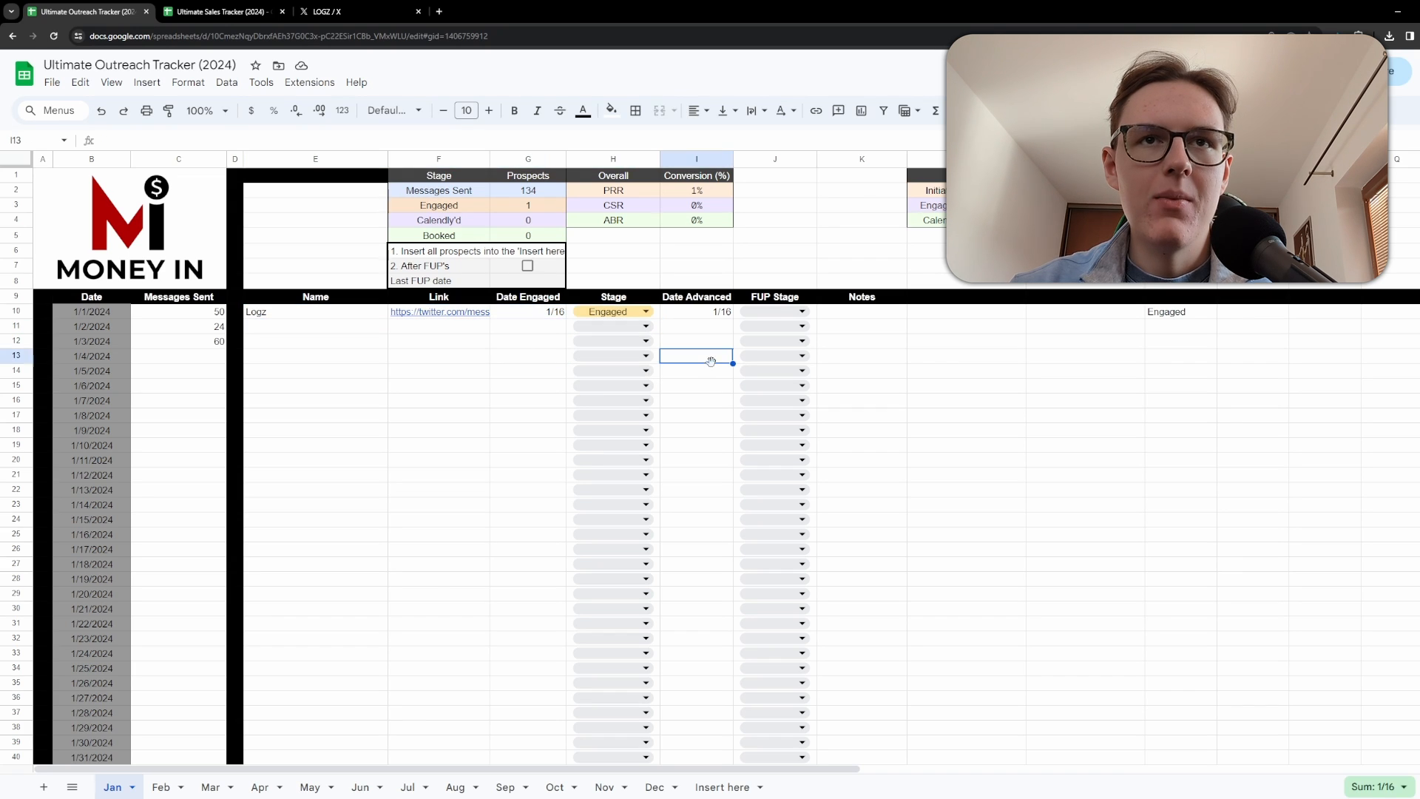
pyautogui.click(773, 311)
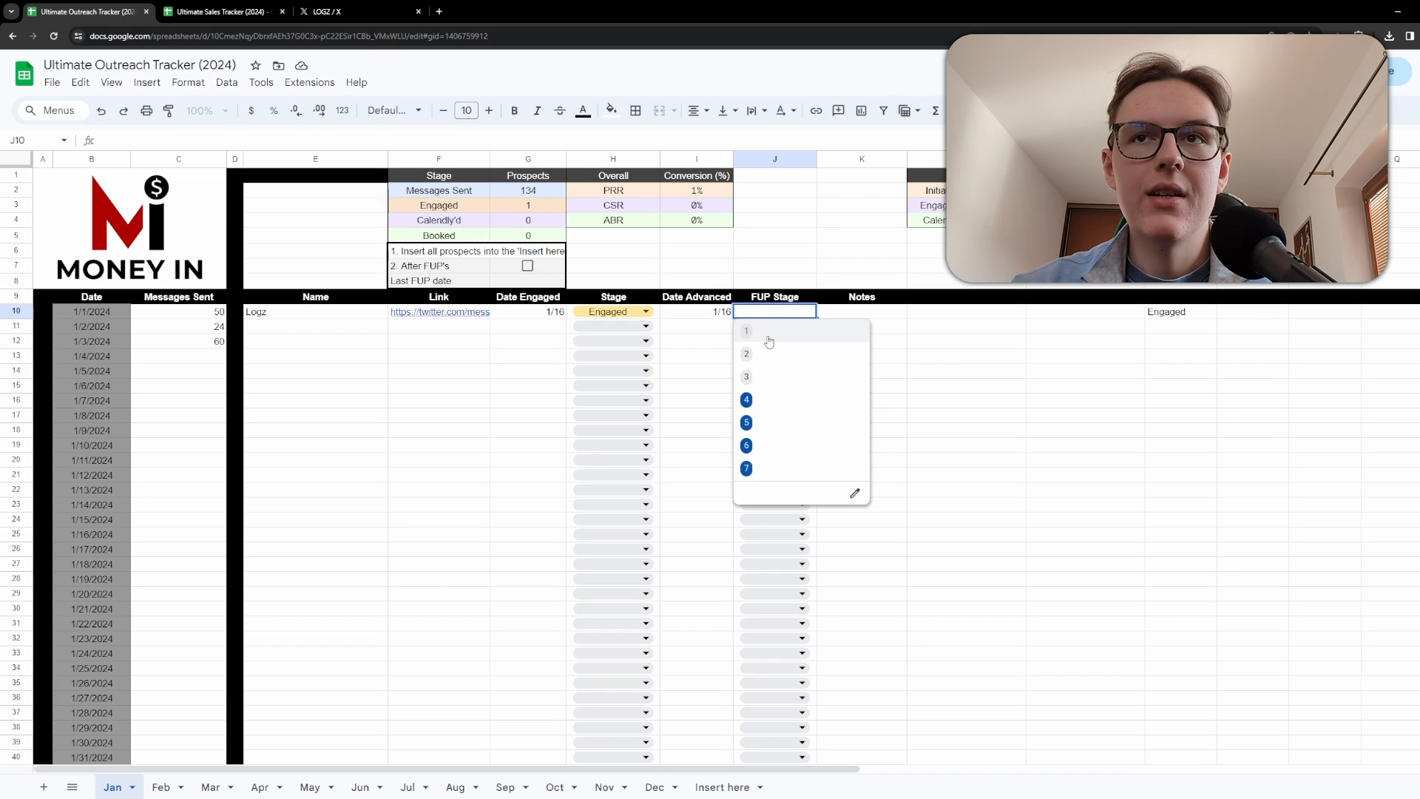
pyautogui.click(762, 336)
pyautogui.click(843, 344)
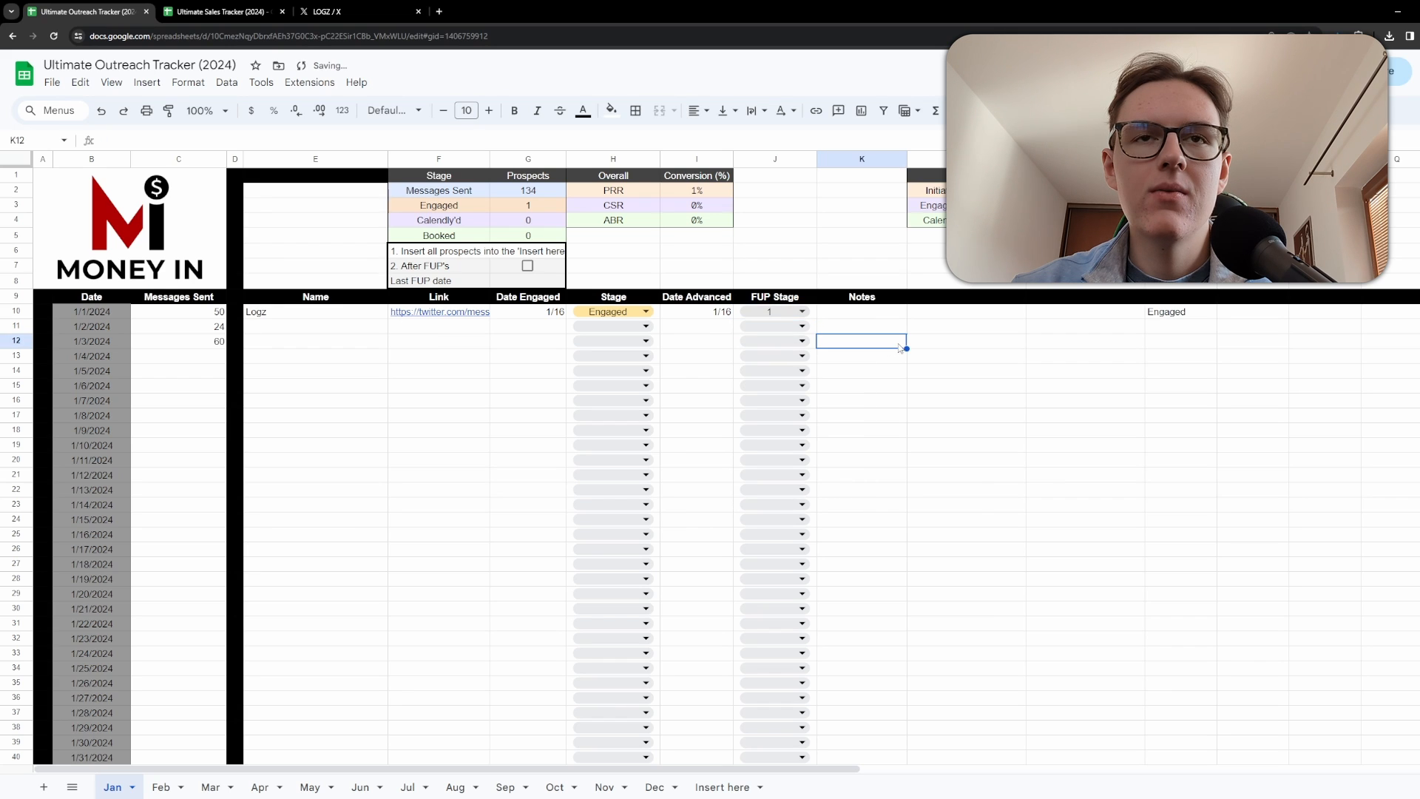
pyautogui.click(783, 313)
pyautogui.click(786, 358)
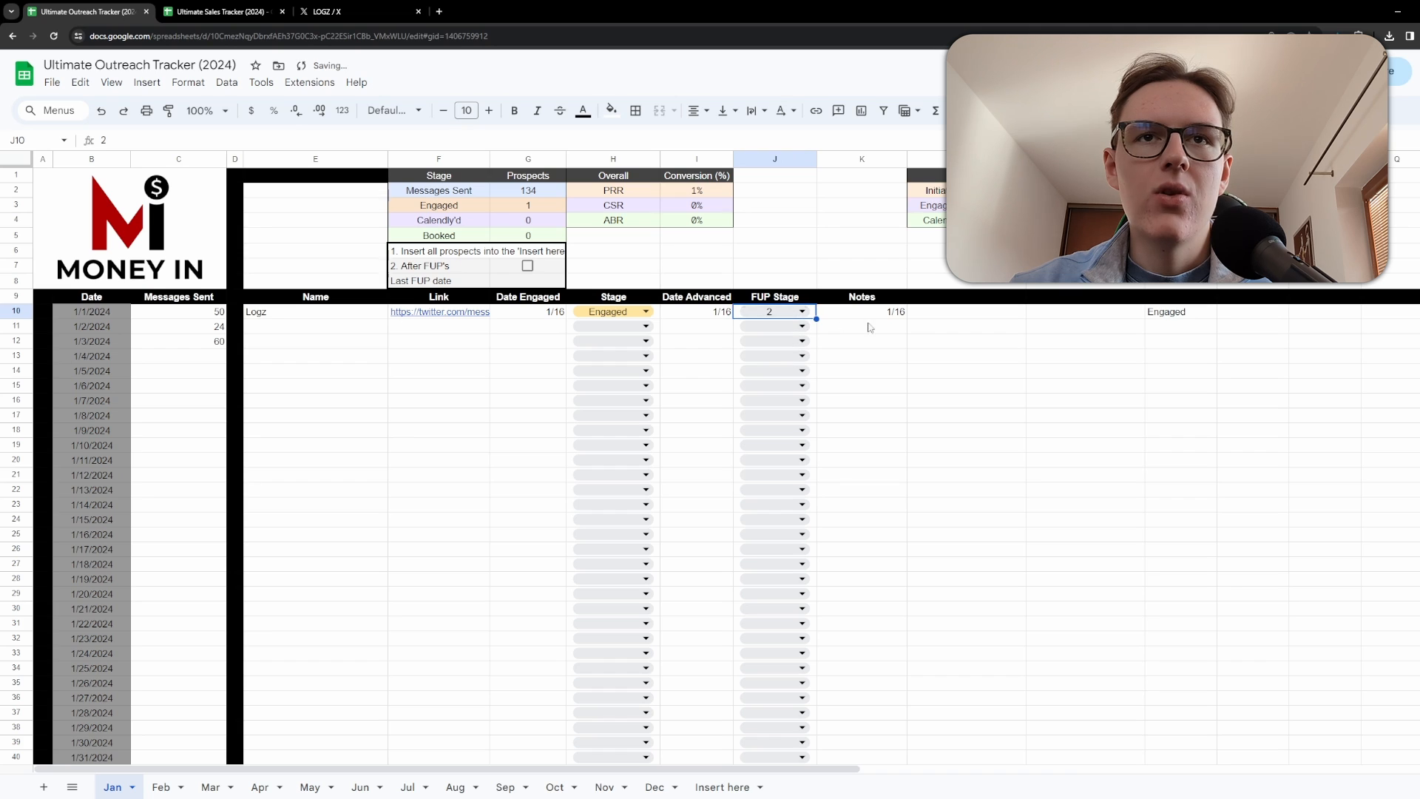
pyautogui.click(895, 326)
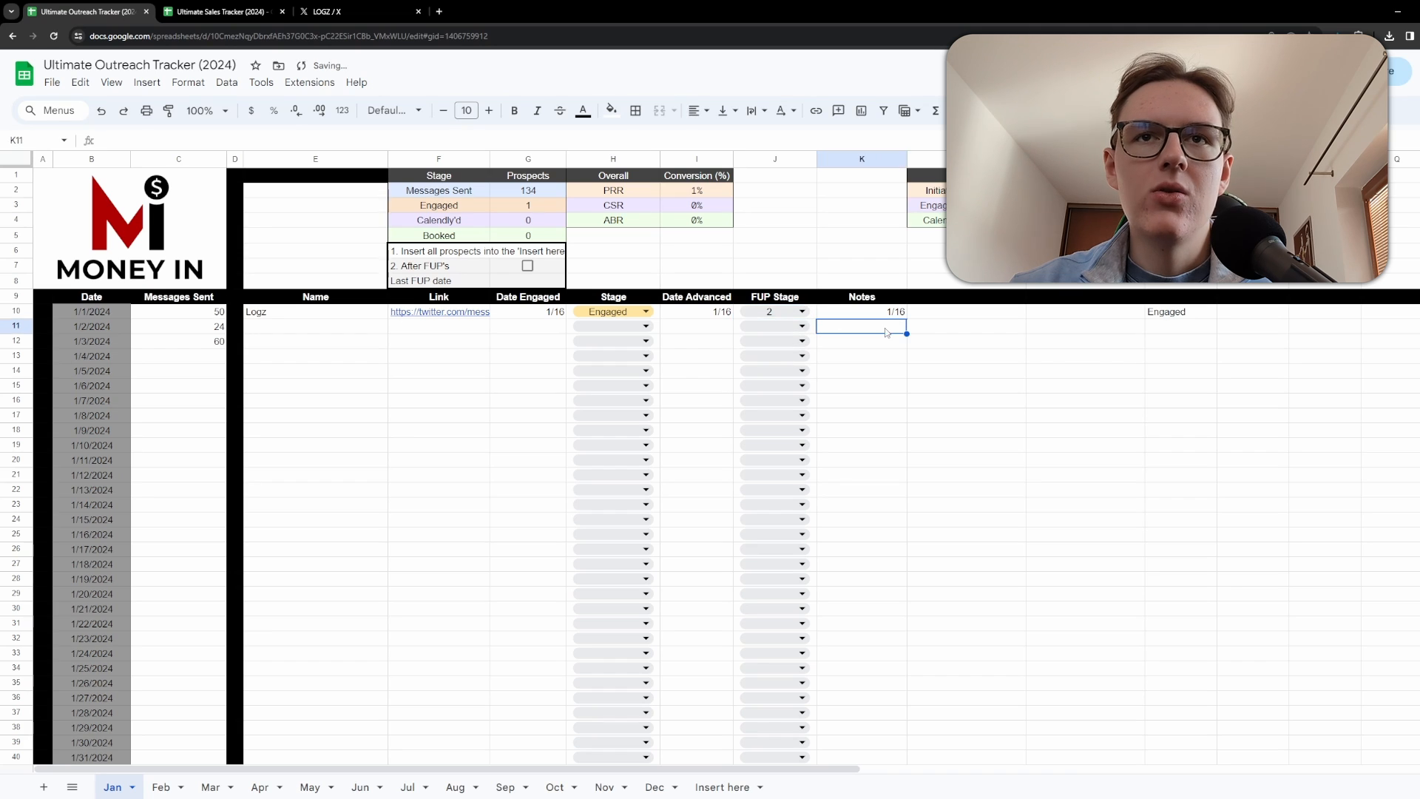
pyautogui.click(871, 398)
pyautogui.click(812, 314)
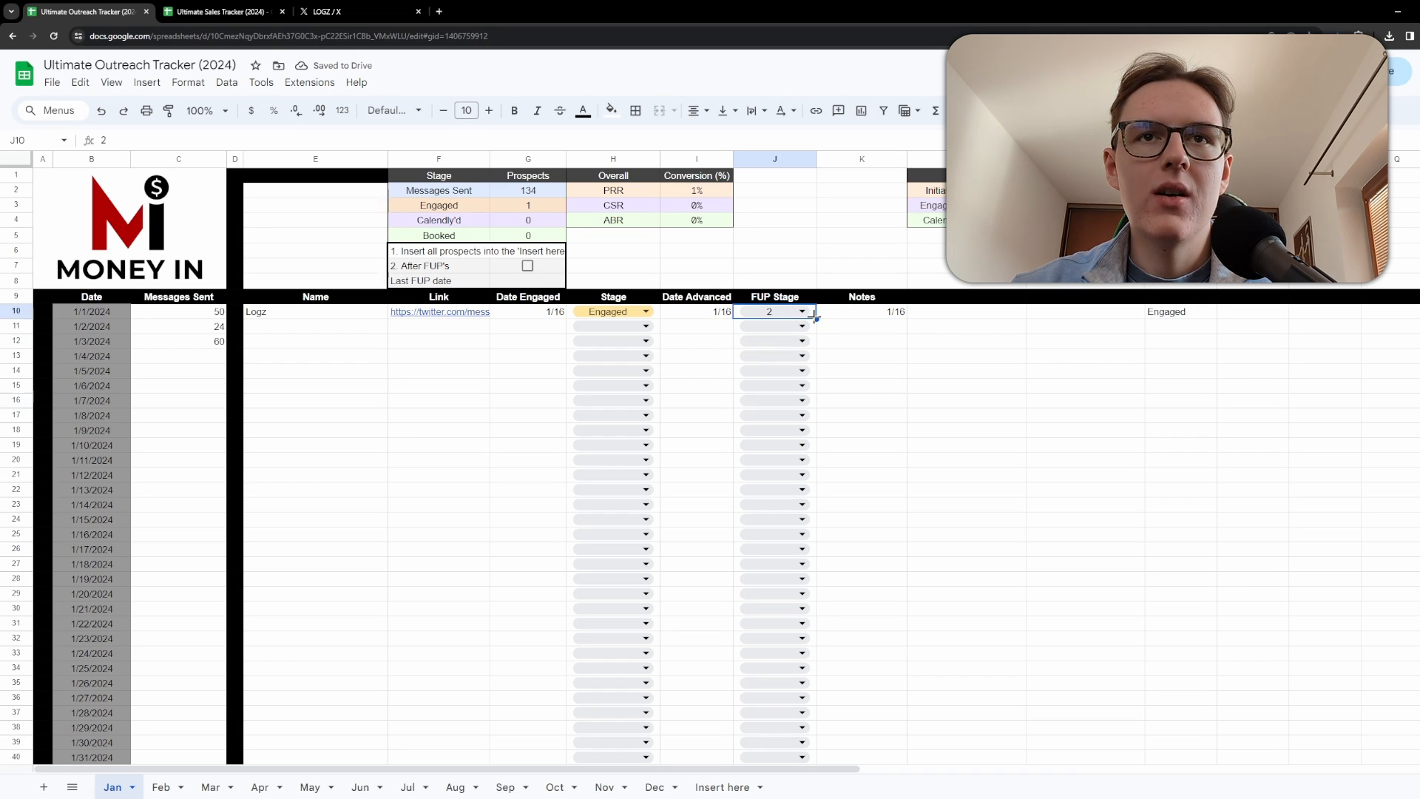
pyautogui.click(775, 313)
pyautogui.click(928, 372)
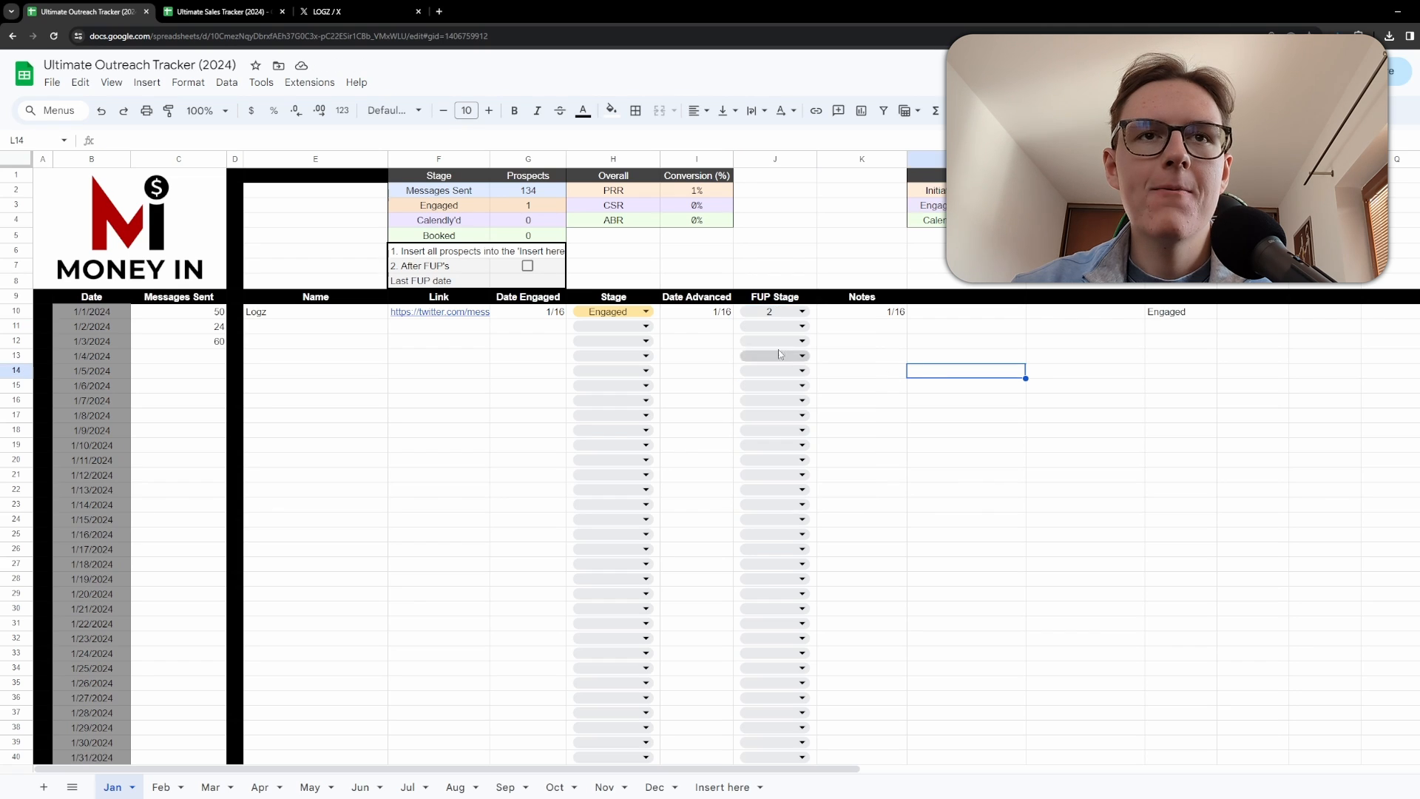
# Change the Logz prospect's Stage to Calendly'd.
pyautogui.click(620, 314)
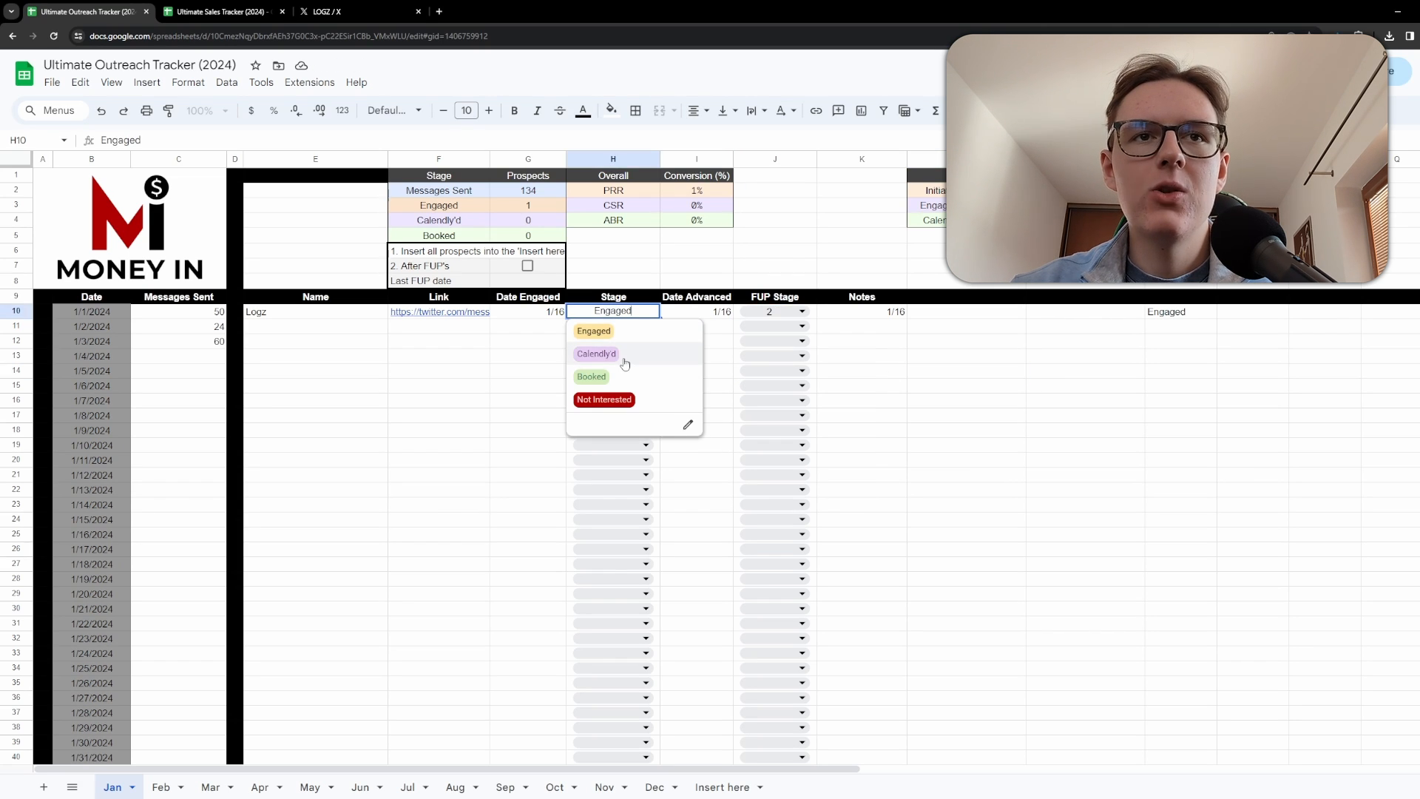
pyautogui.click(621, 355)
pyautogui.click(484, 344)
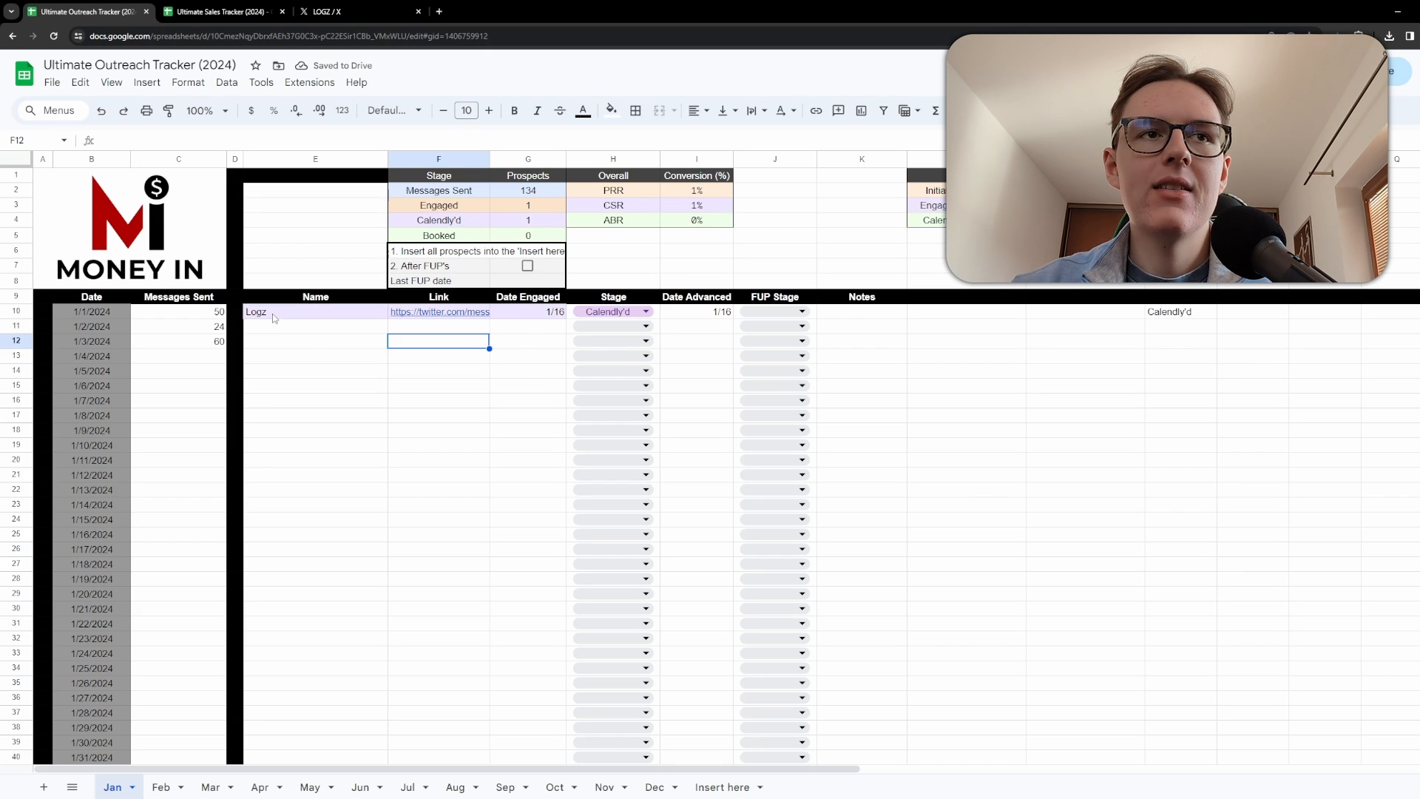
# Set the Logz row's FUP Stage to 1 and then to 2.
pyautogui.moveTo(275, 320); pyautogui.dragTo(469, 327)
pyautogui.click(428, 416)
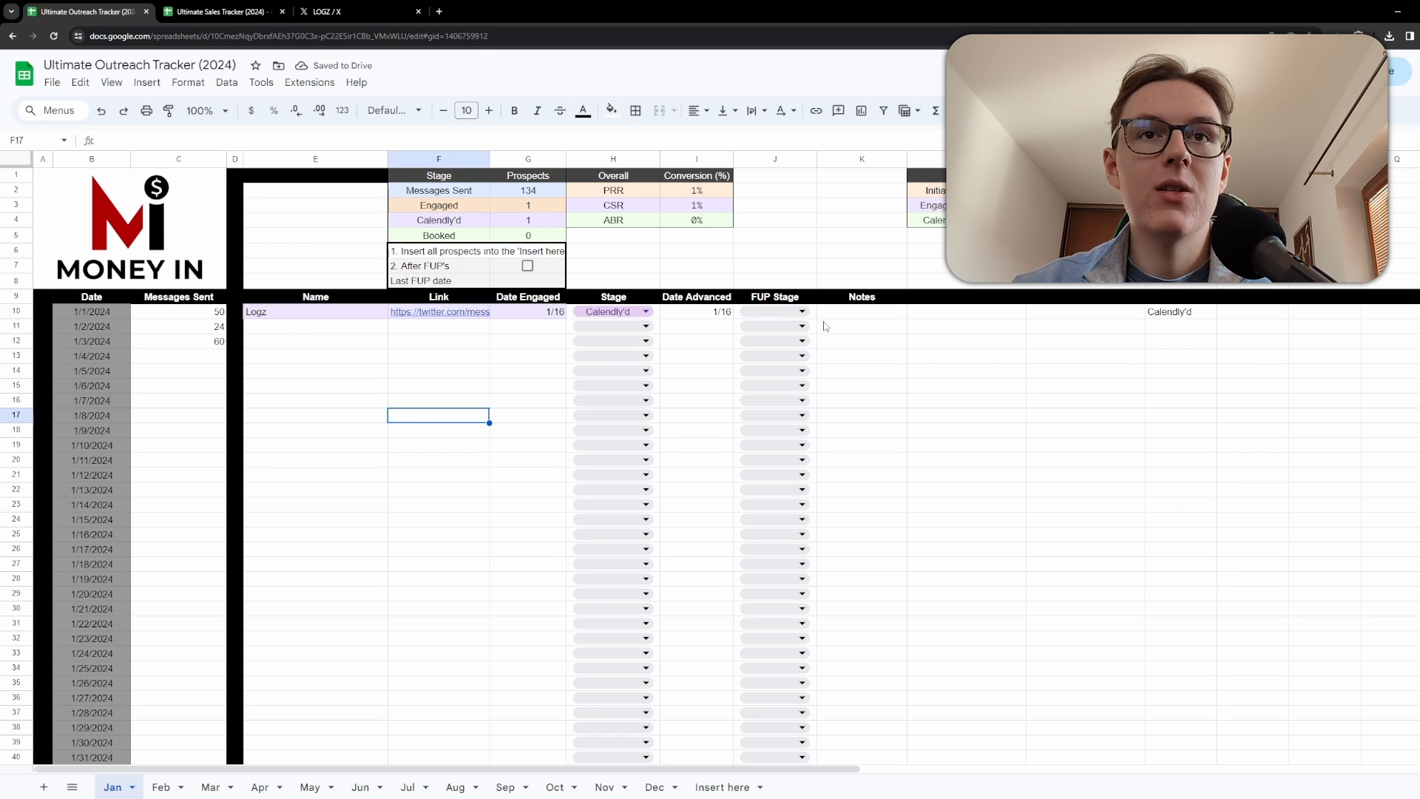
pyautogui.click(785, 311)
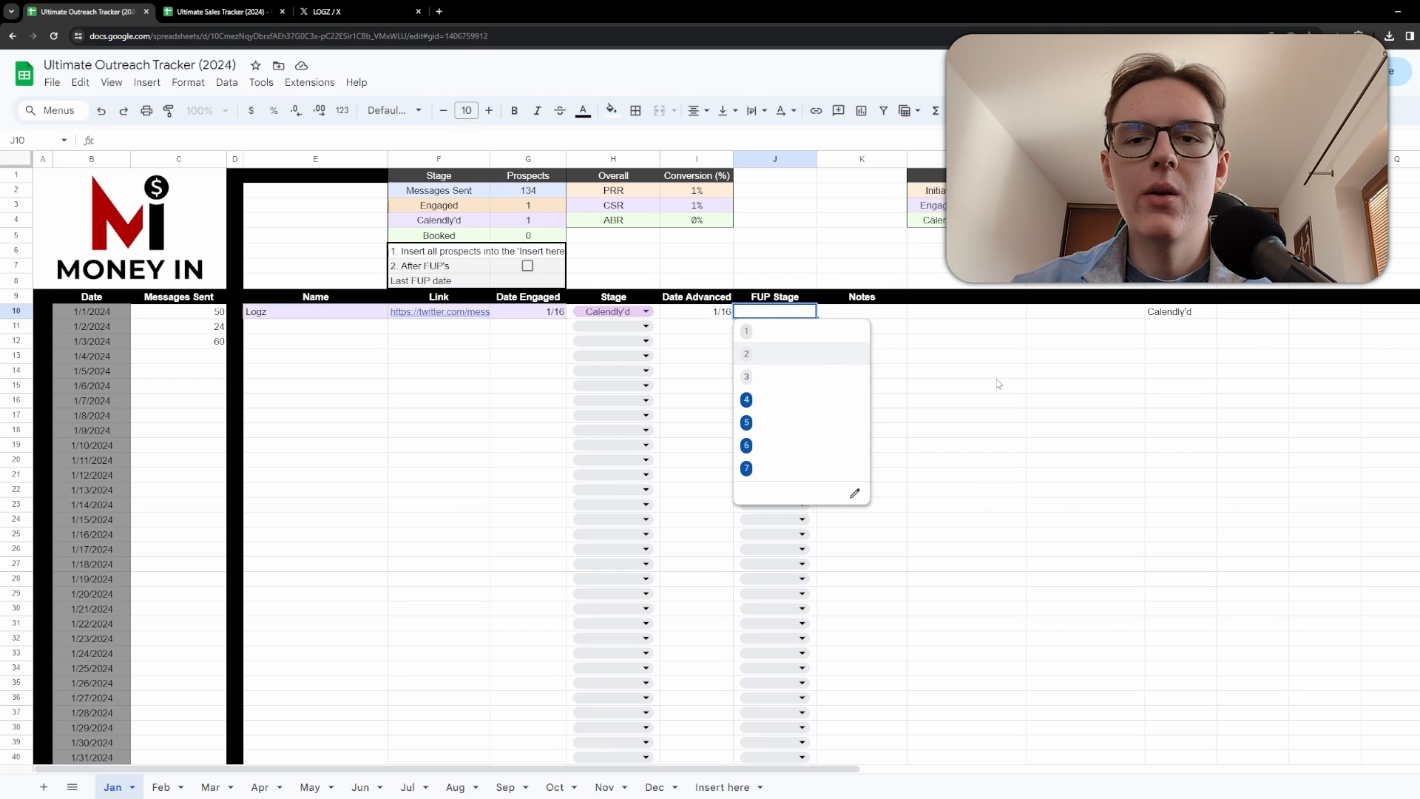
pyautogui.click(1046, 388)
pyautogui.click(762, 313)
pyautogui.click(754, 337)
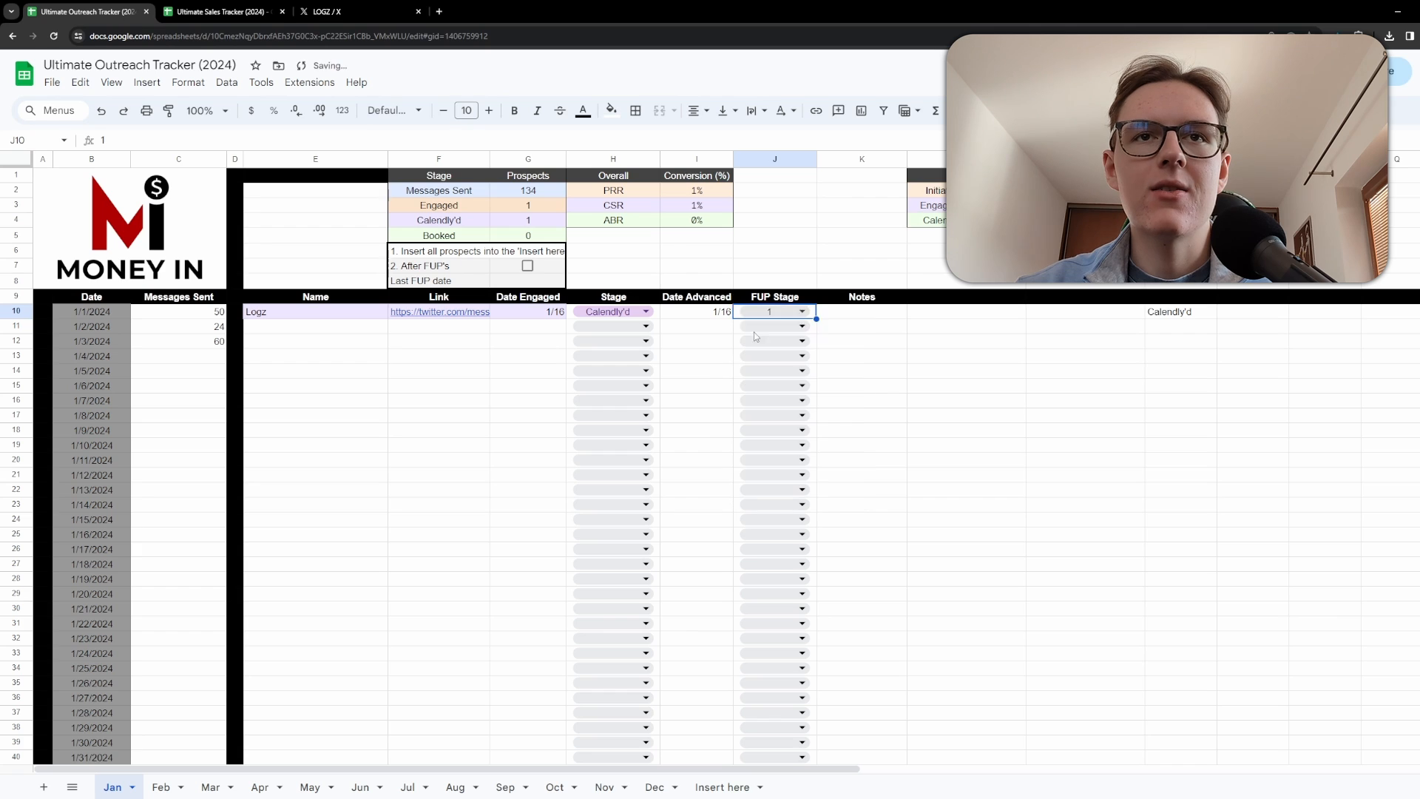
pyautogui.click(773, 311)
pyautogui.click(749, 354)
# Clear the date from the Logz row's Notes cell.
pyautogui.click(922, 343)
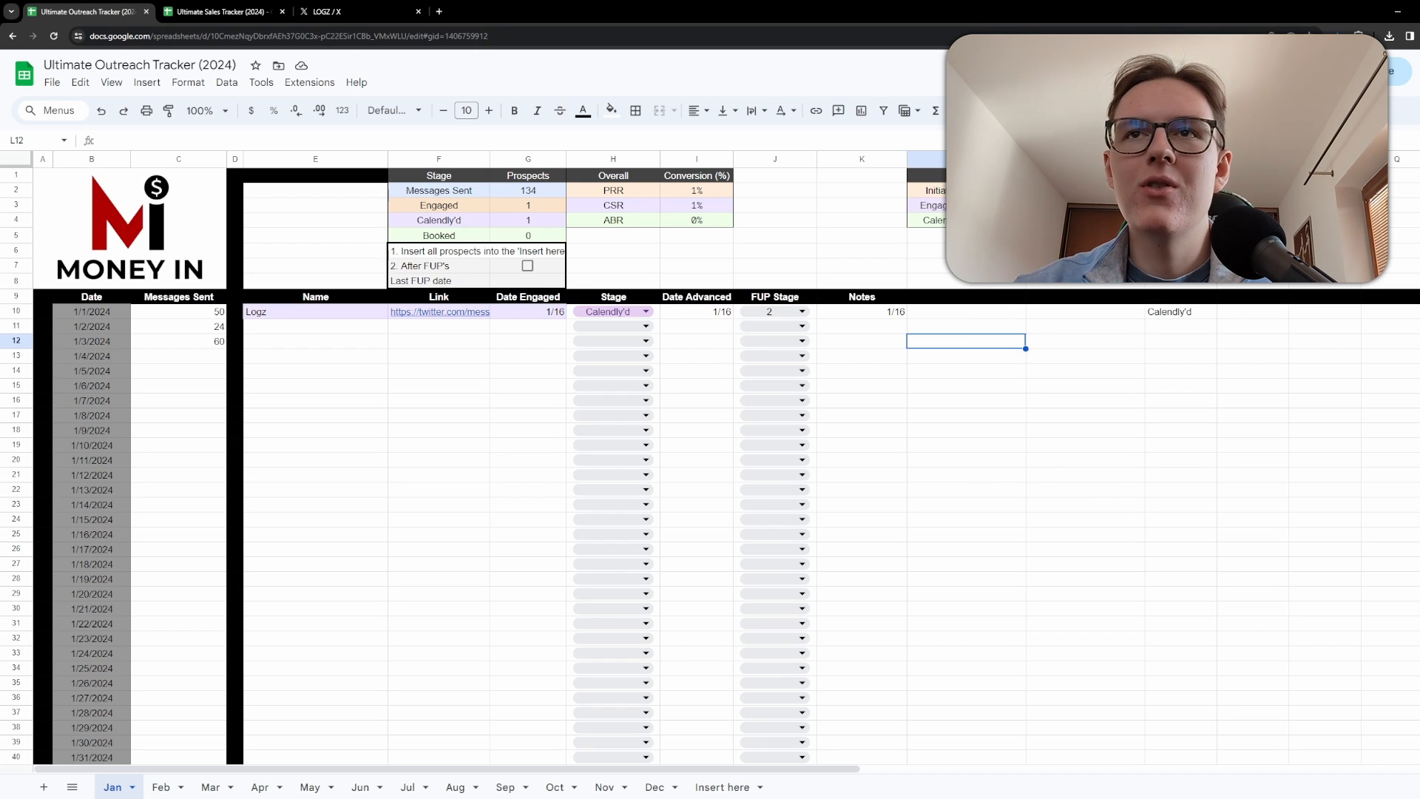
pyautogui.click(861, 317)
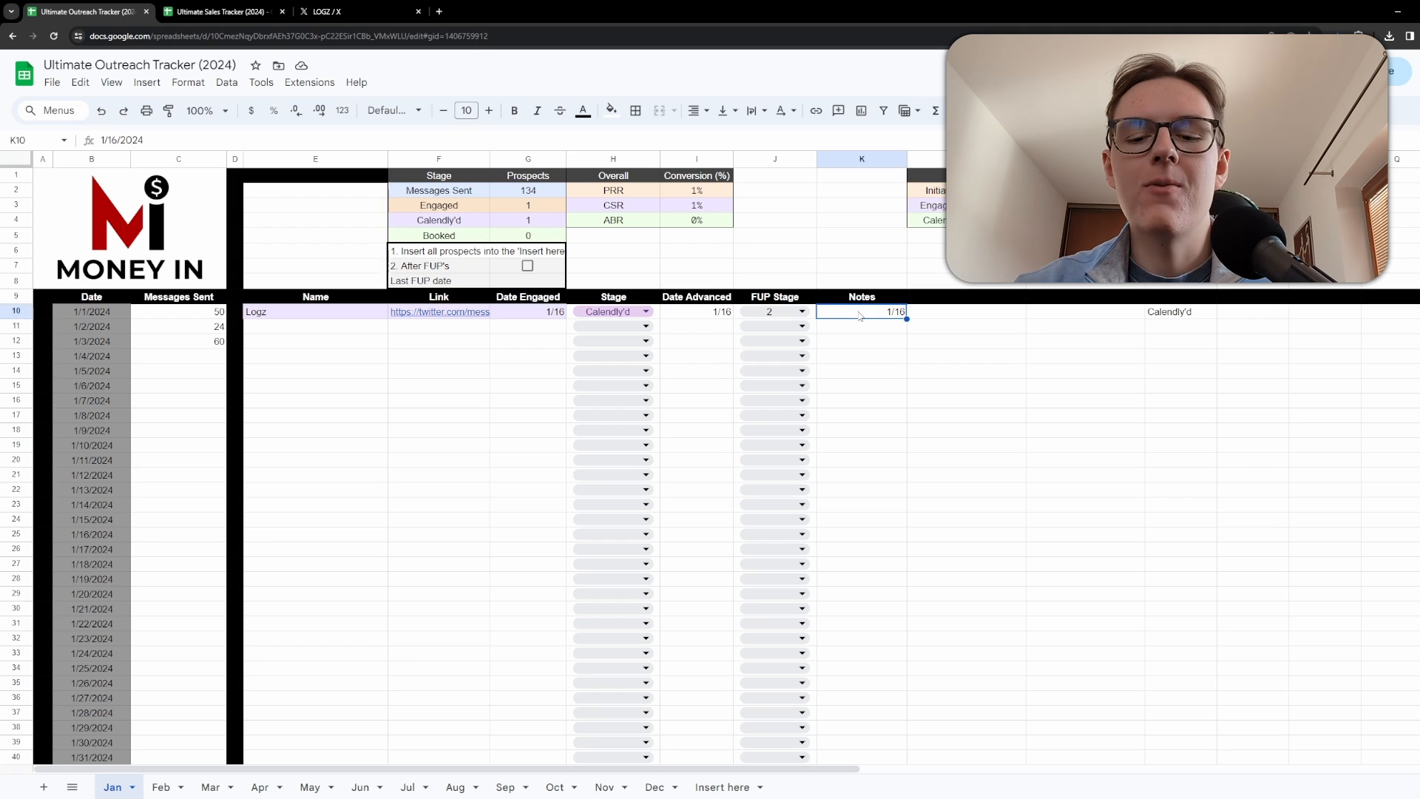
pyautogui.press('Delete')
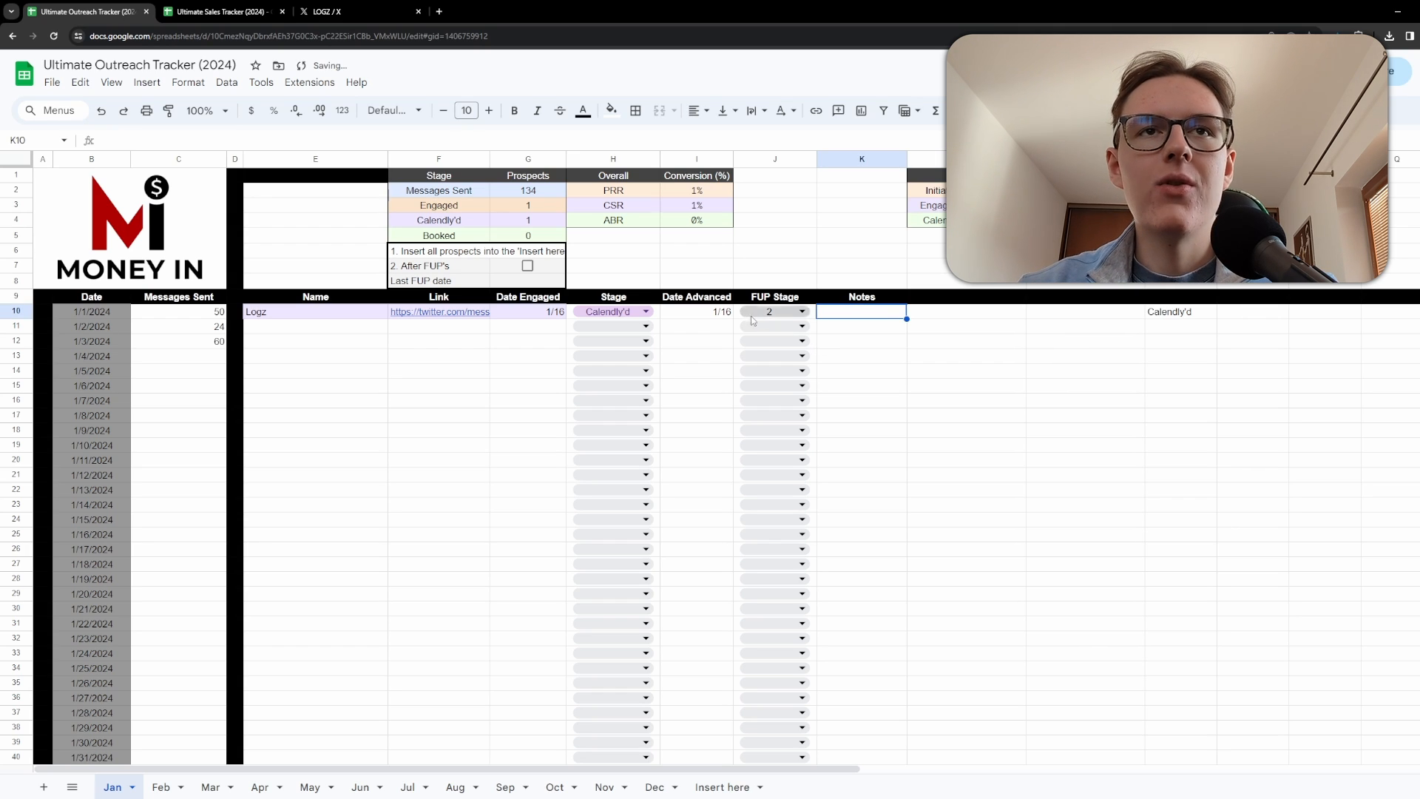
# Change the Logz prospect's Stage to Booked.
pyautogui.click(444, 404)
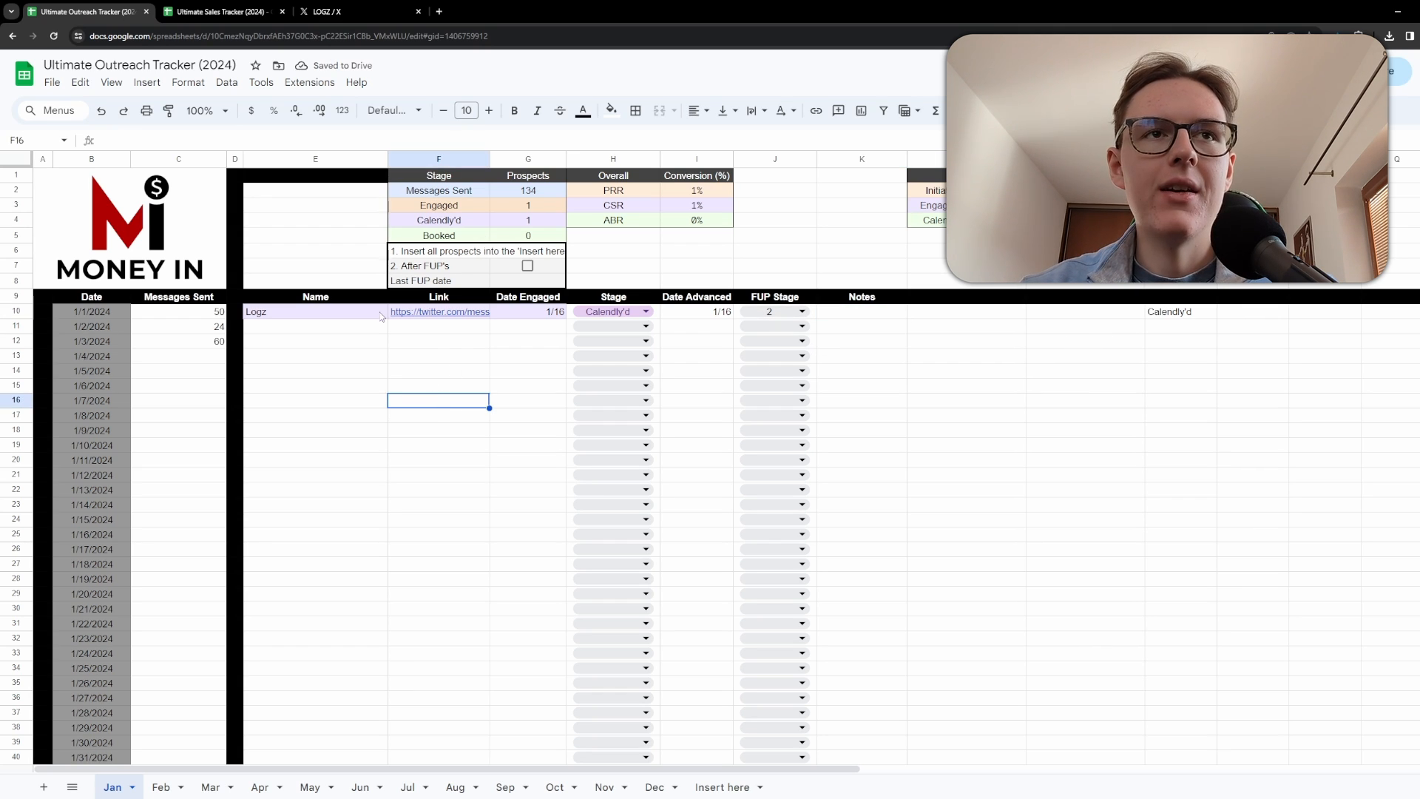
pyautogui.moveTo(419, 194); pyautogui.dragTo(455, 224)
pyautogui.click(439, 207)
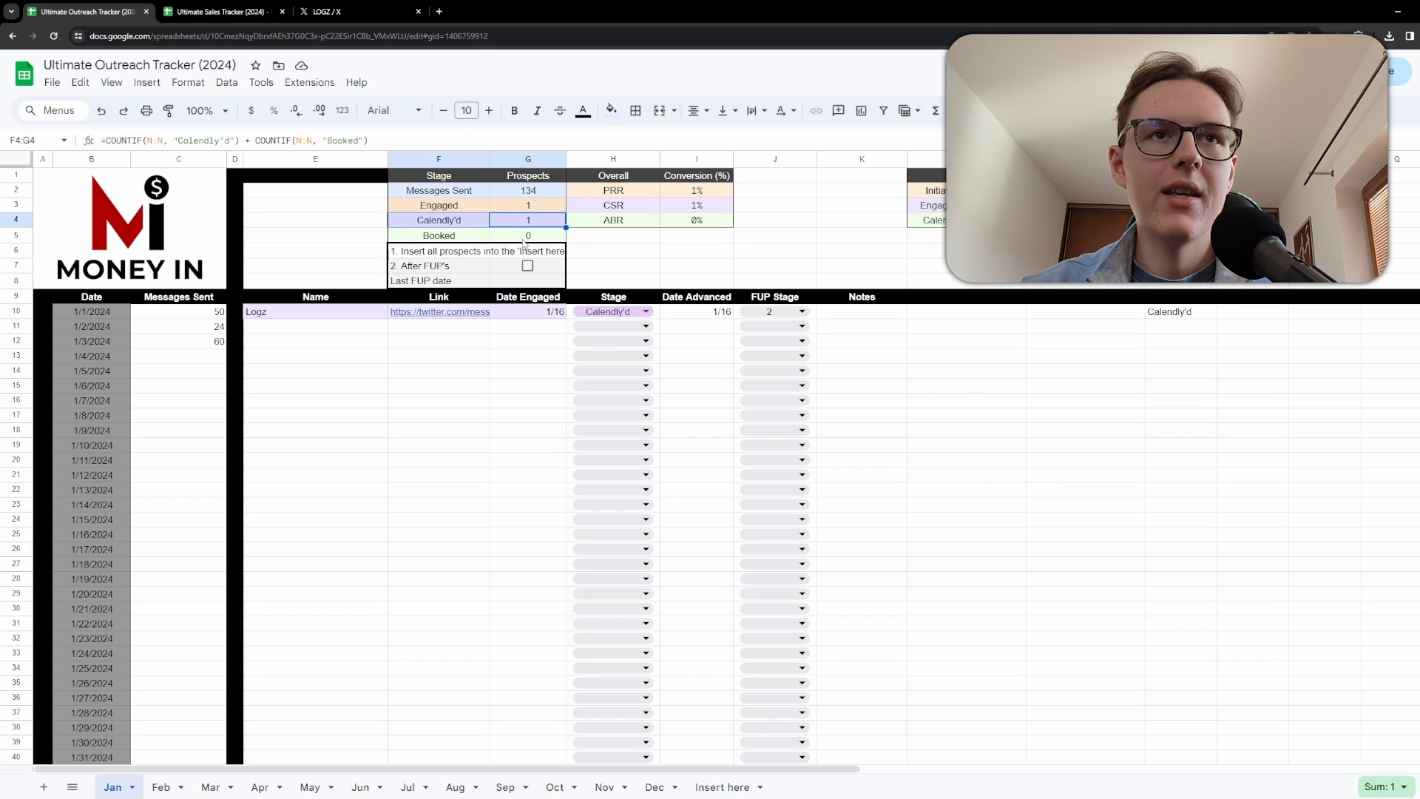
pyautogui.click(614, 311)
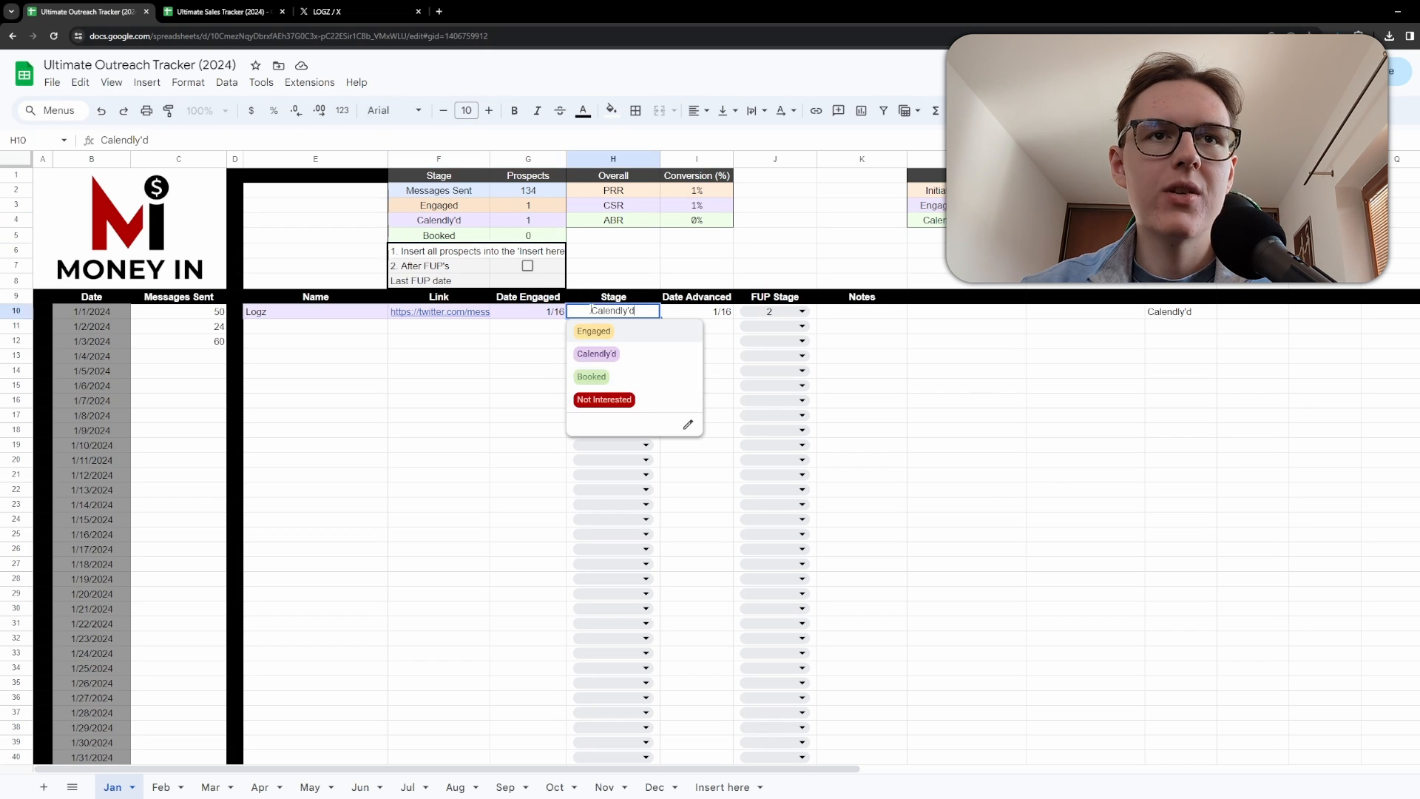
pyautogui.click(595, 376)
# Examine the prospect count formulas for the Engaged, Calendly'd and Booked rows of the summary table.
pyautogui.click(438, 400)
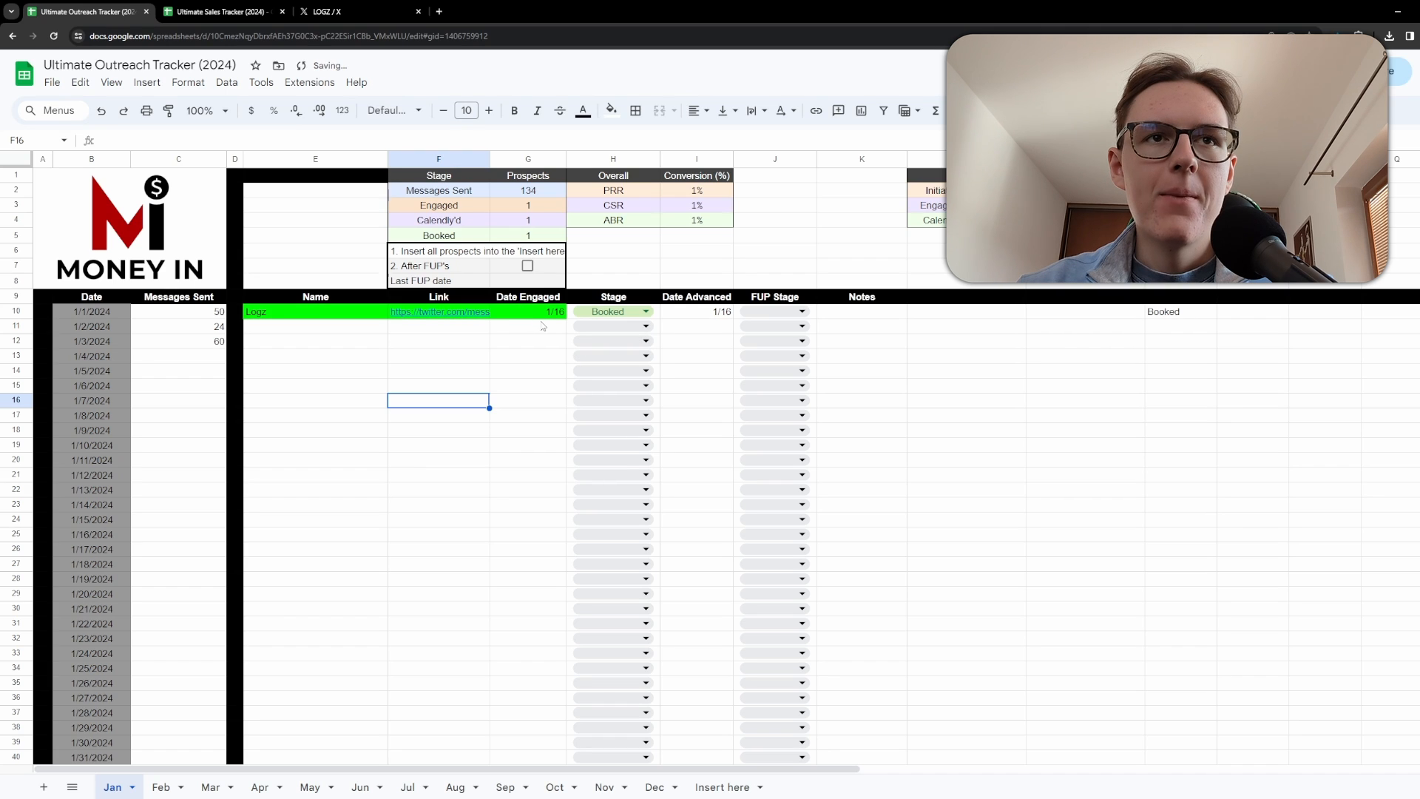
pyautogui.moveTo(494, 208); pyautogui.dragTo(507, 239)
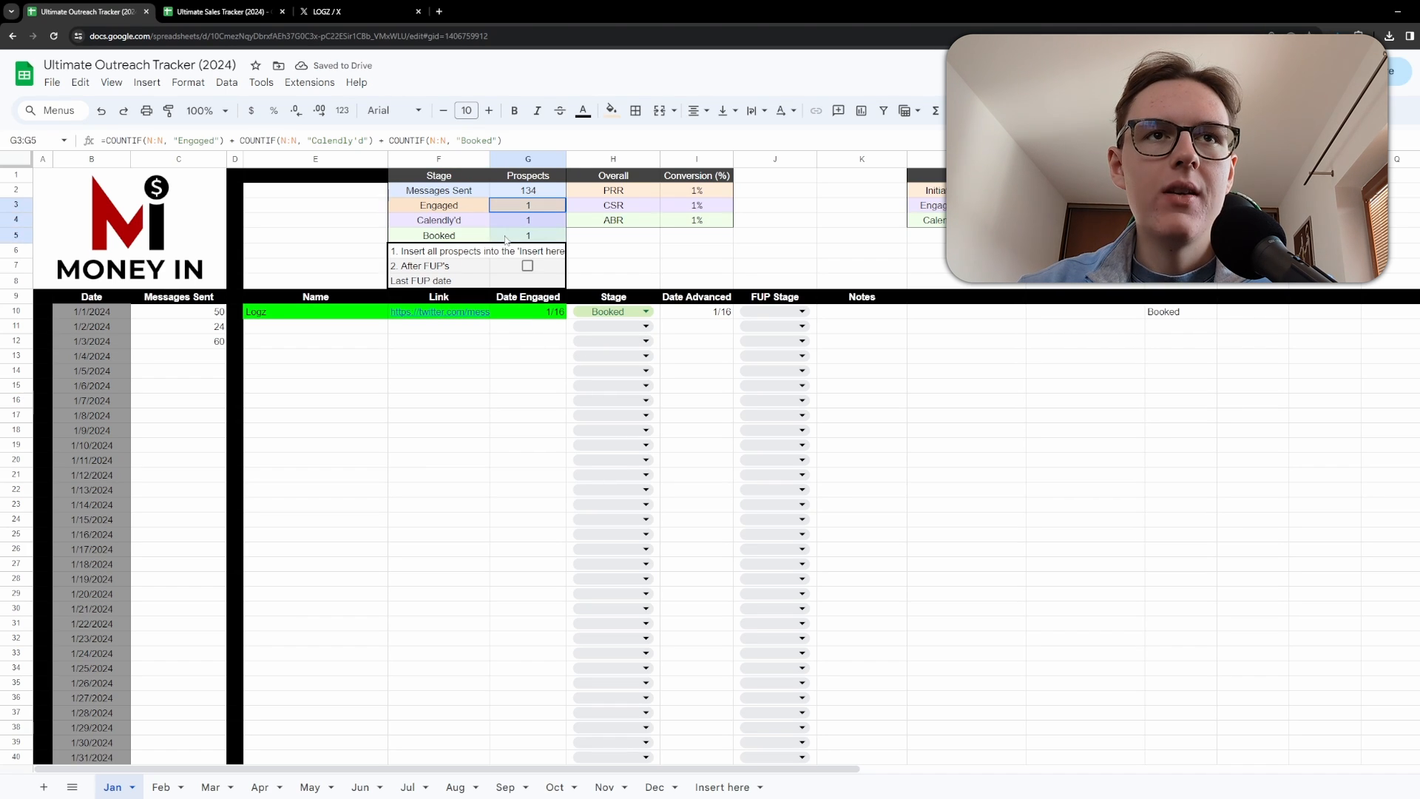
pyautogui.click(502, 216)
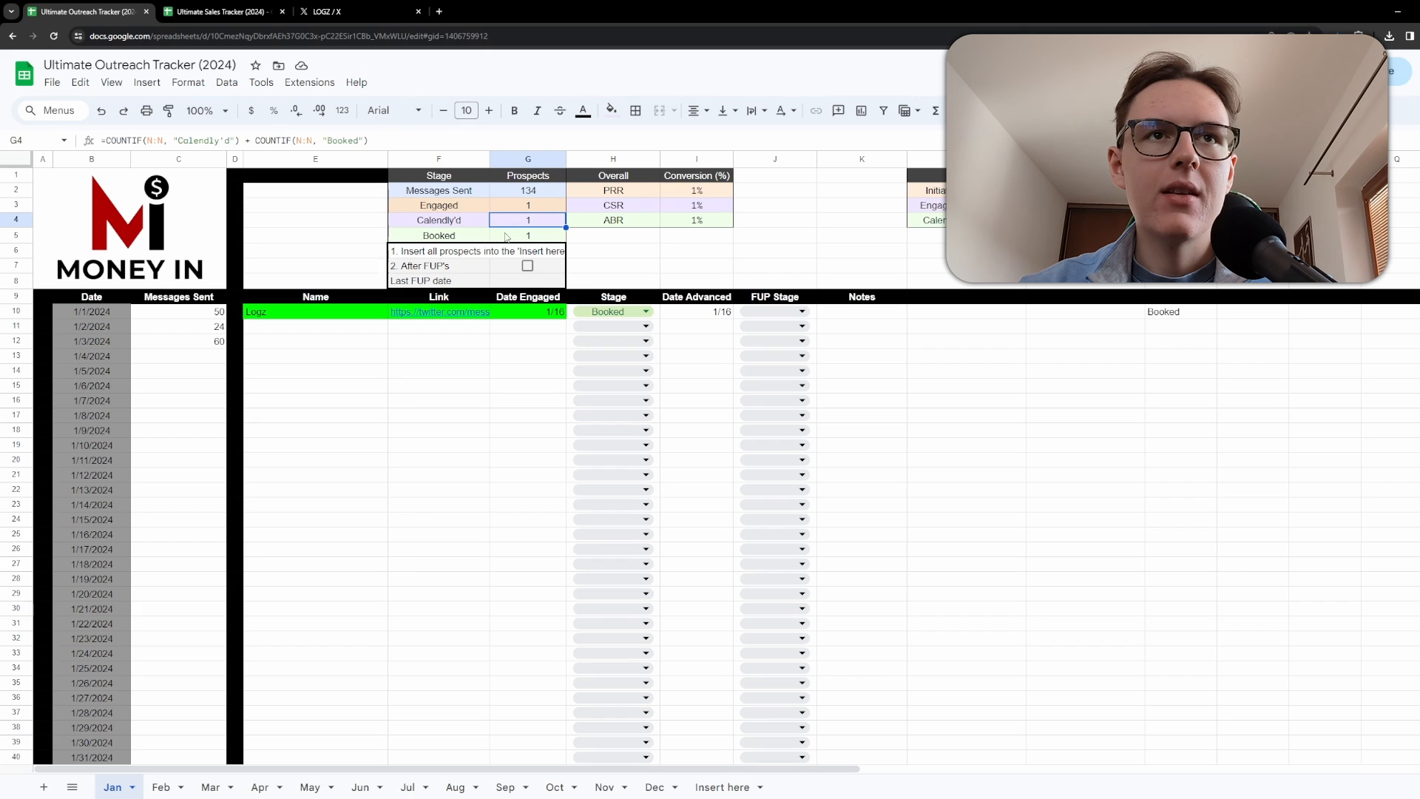
pyautogui.click(507, 236)
pyautogui.click(518, 430)
# Set the Logz prospect's Stage back to Engaged.
pyautogui.click(591, 310)
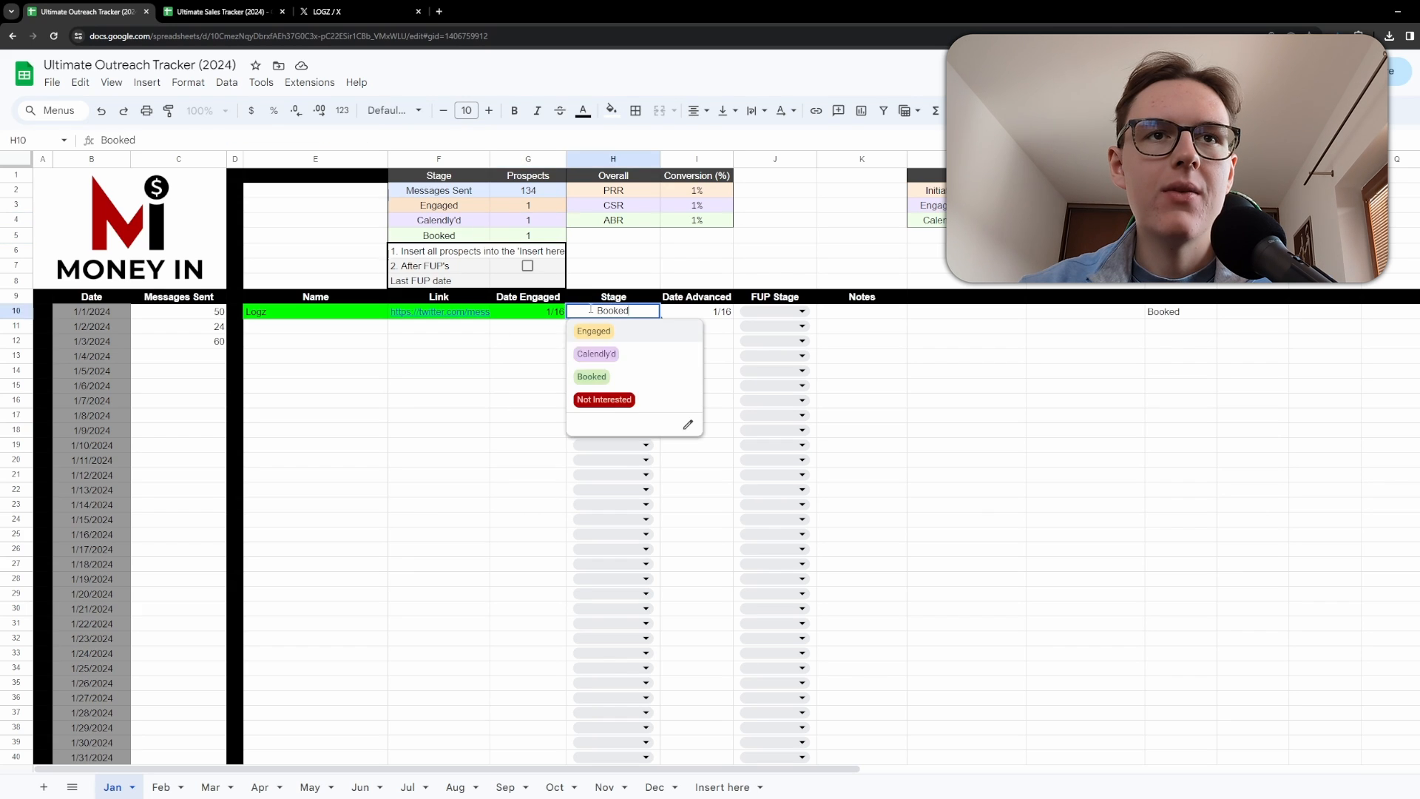
pyautogui.click(593, 331)
pyautogui.click(487, 385)
pyautogui.click(470, 211)
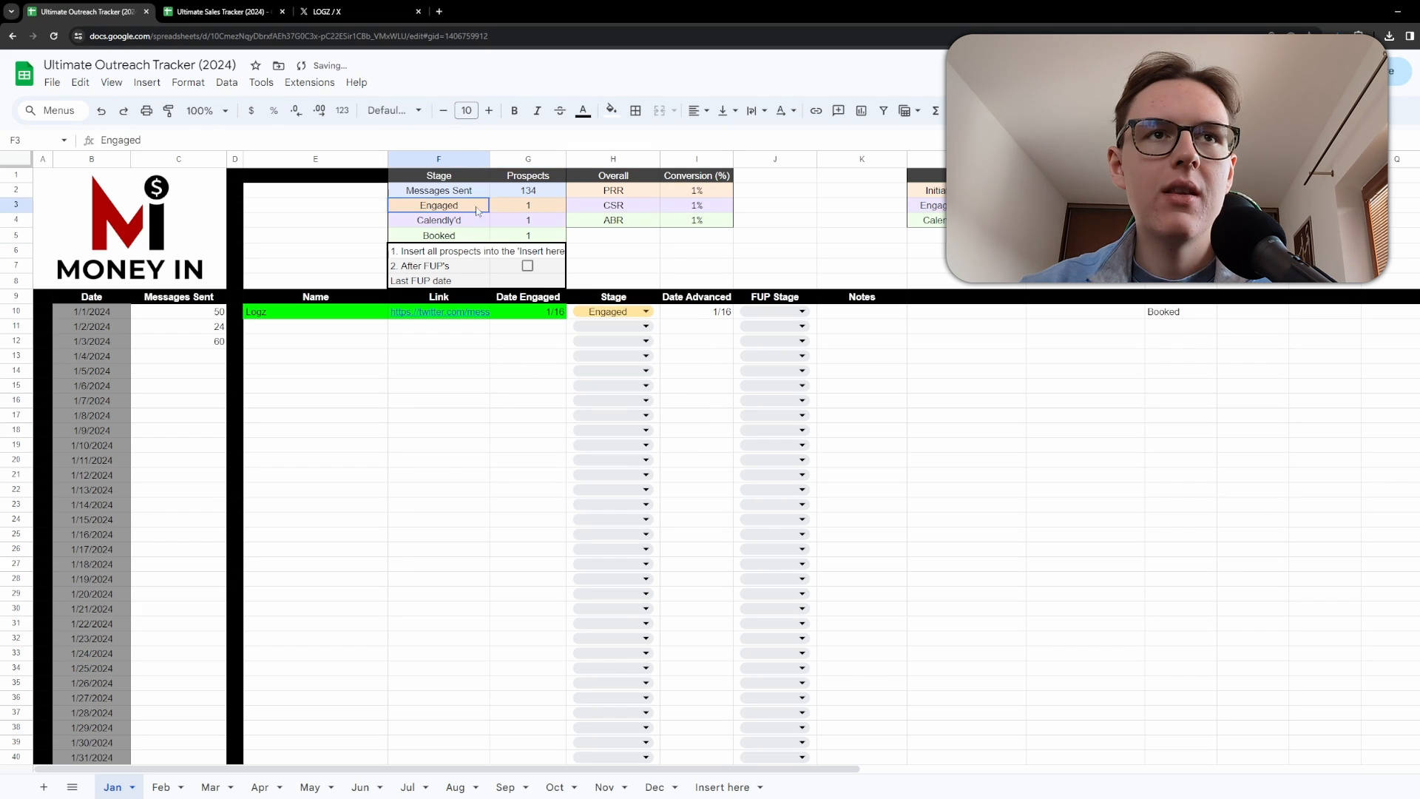
pyautogui.moveTo(466, 220); pyautogui.dragTo(522, 243)
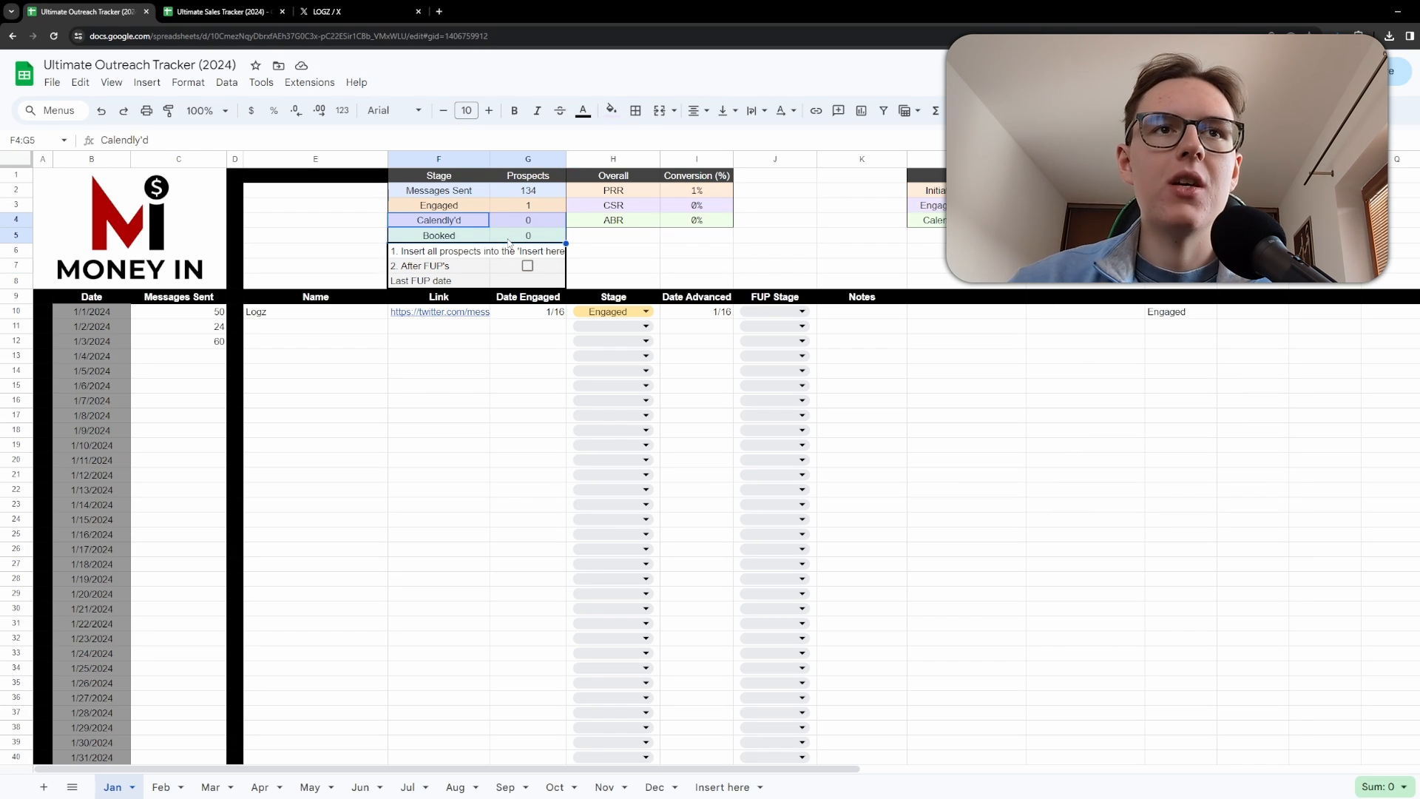
pyautogui.click(471, 359)
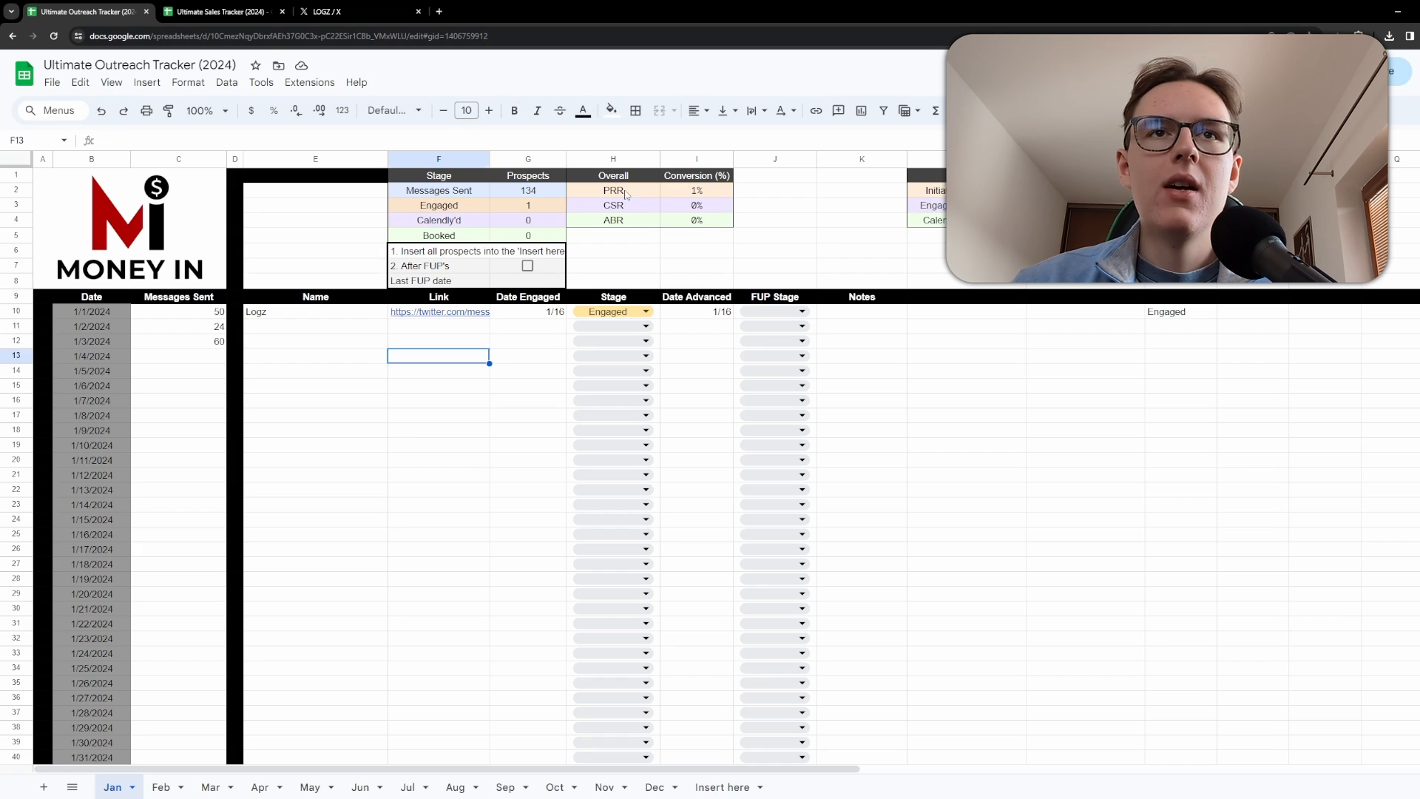
# Inspect the PRR, CSR and ABR conversion rate formulas in the Overall summary.
pyautogui.moveTo(625, 194); pyautogui.dragTo(675, 220)
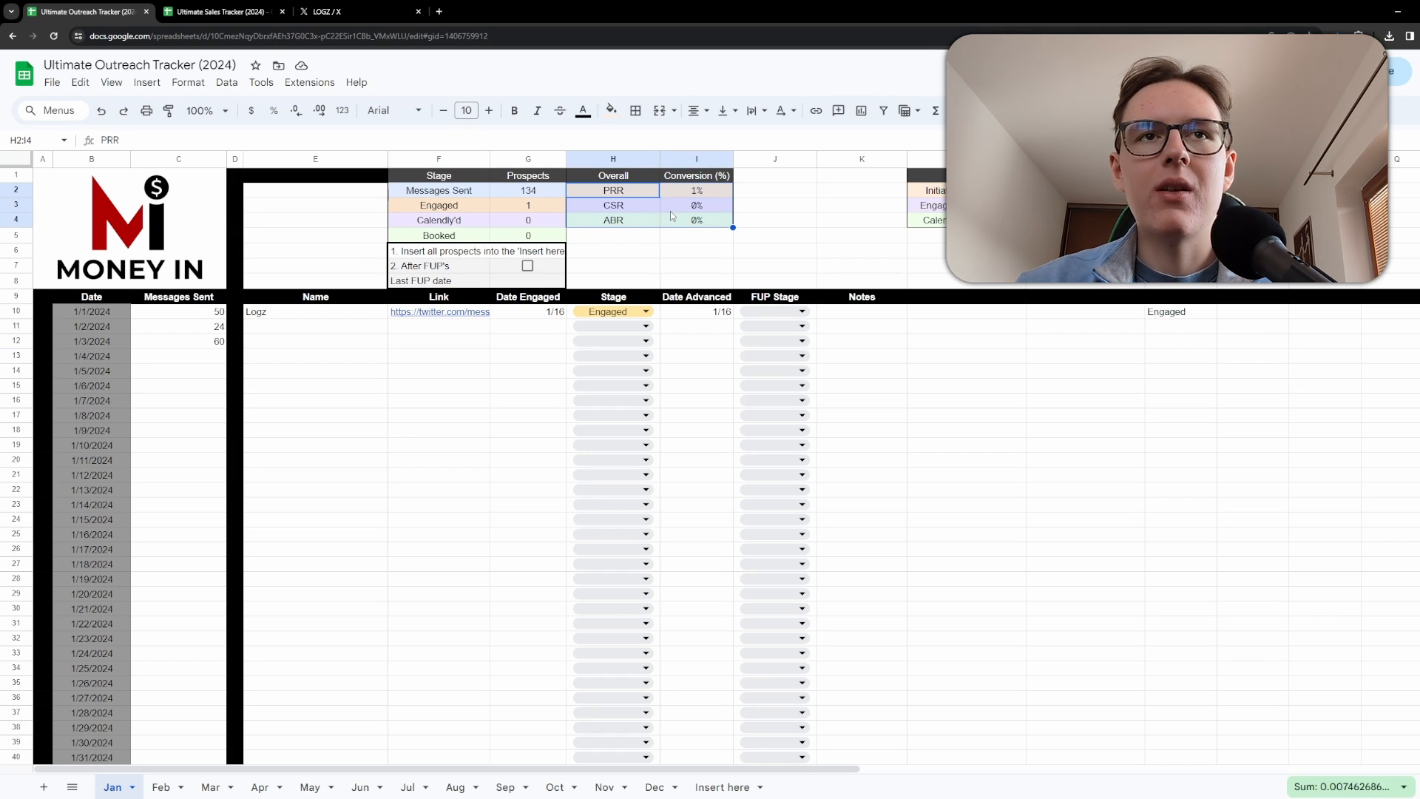
pyautogui.click(646, 191)
pyautogui.click(676, 195)
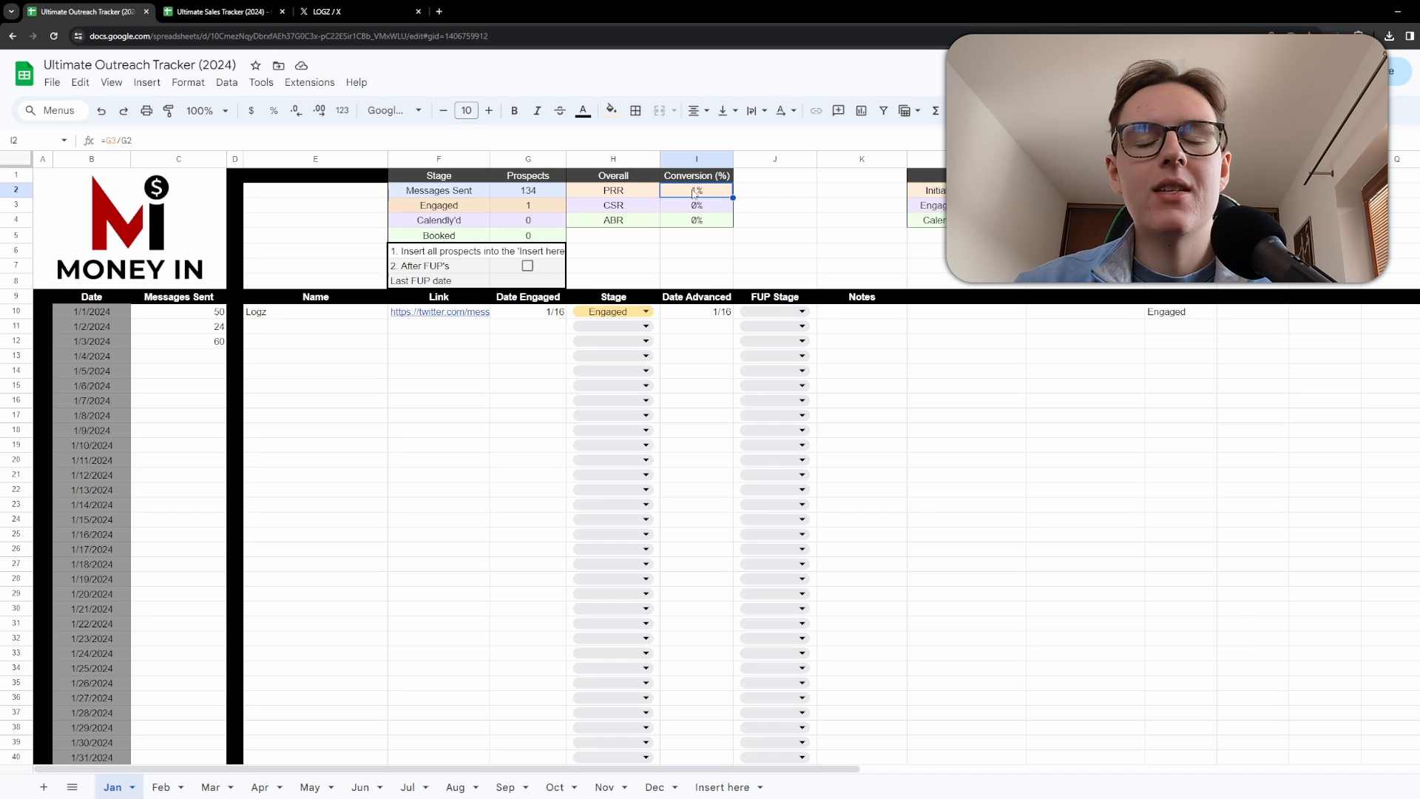
pyautogui.click(520, 192)
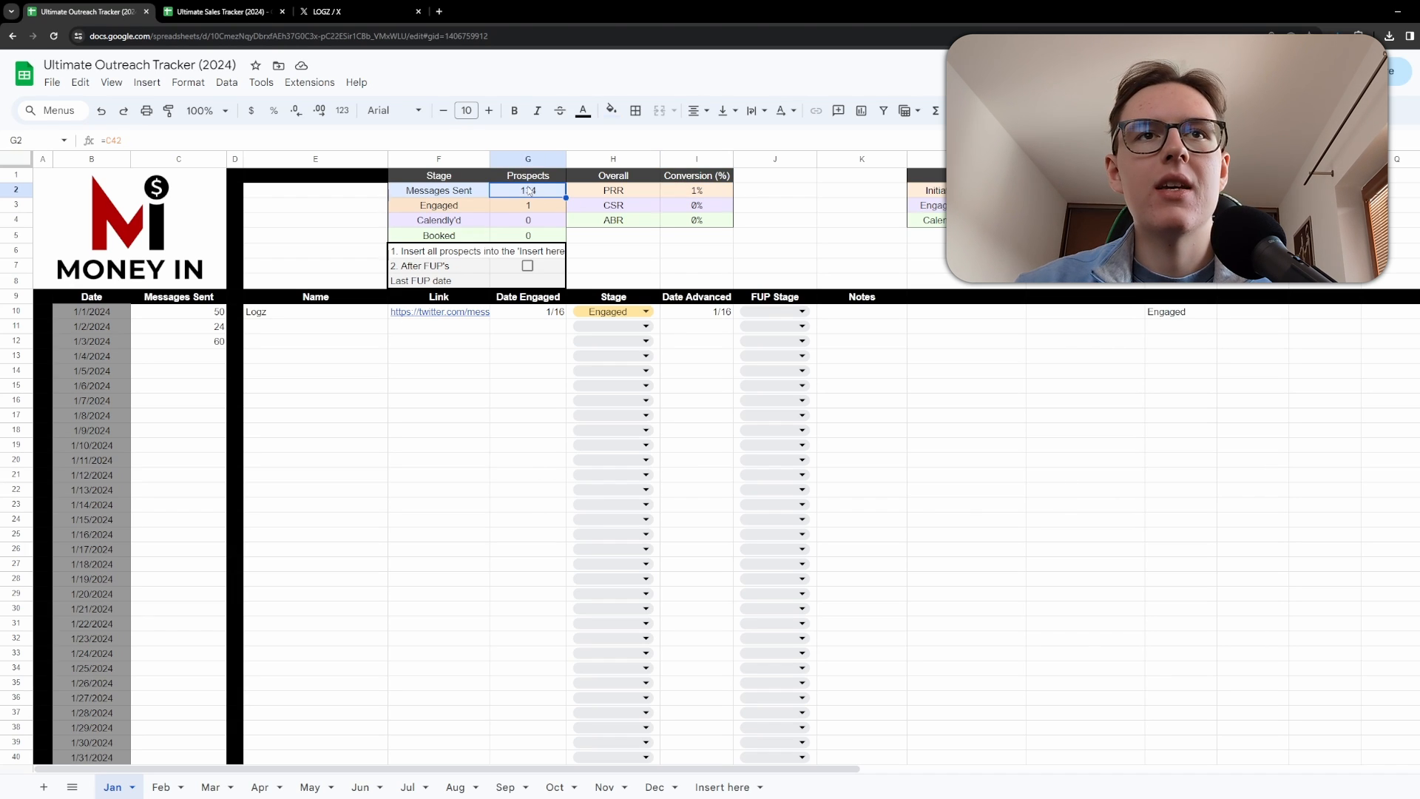
pyautogui.click(666, 194)
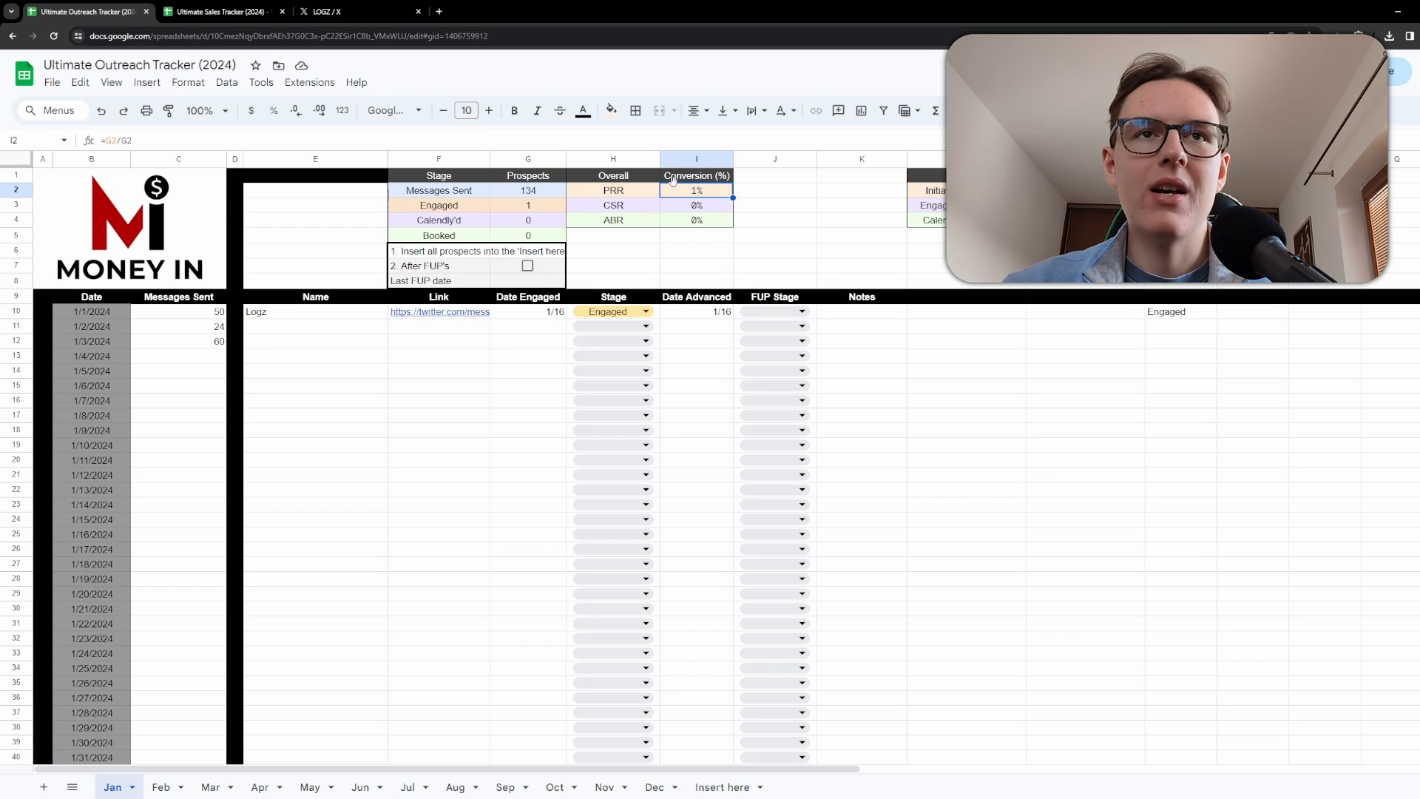
pyautogui.click(623, 208)
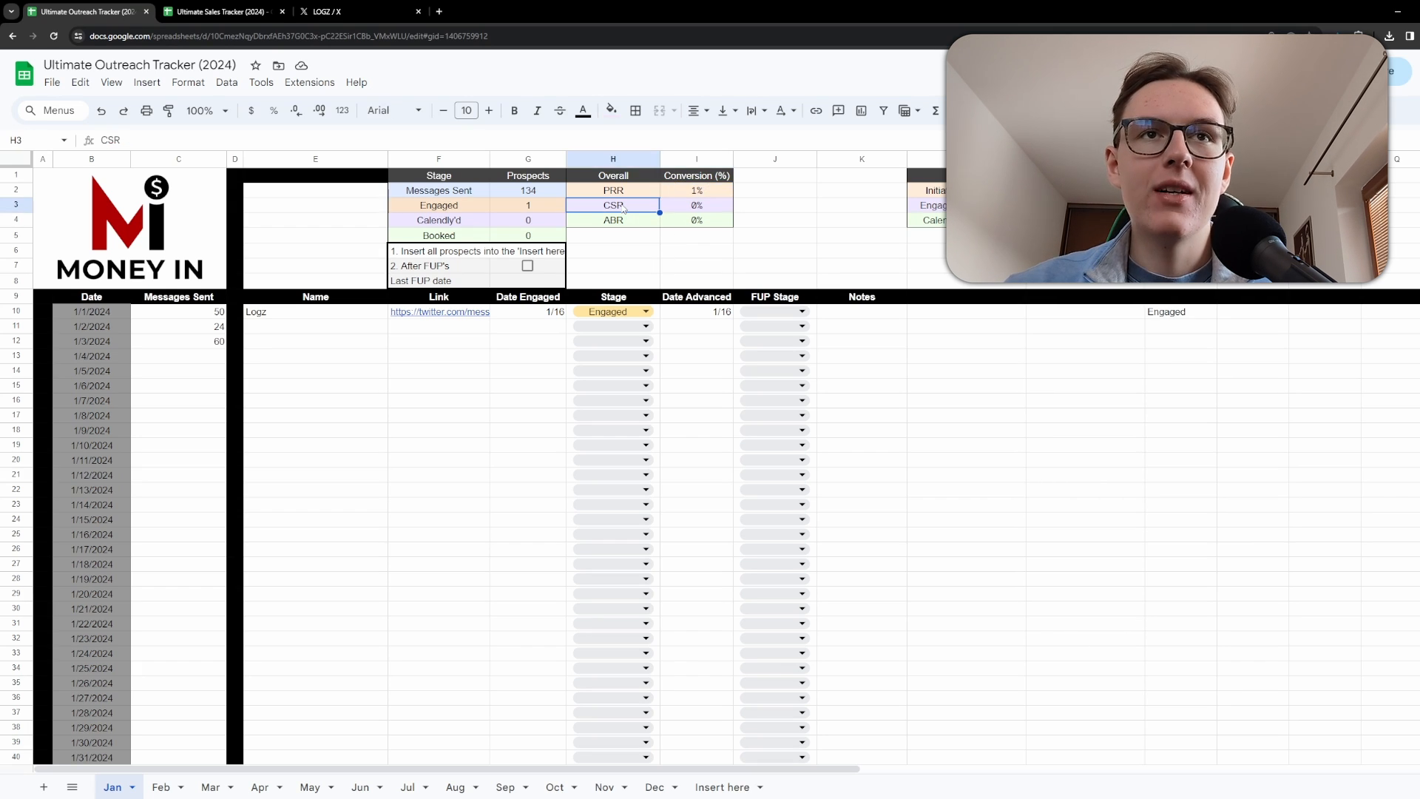
pyautogui.click(619, 194)
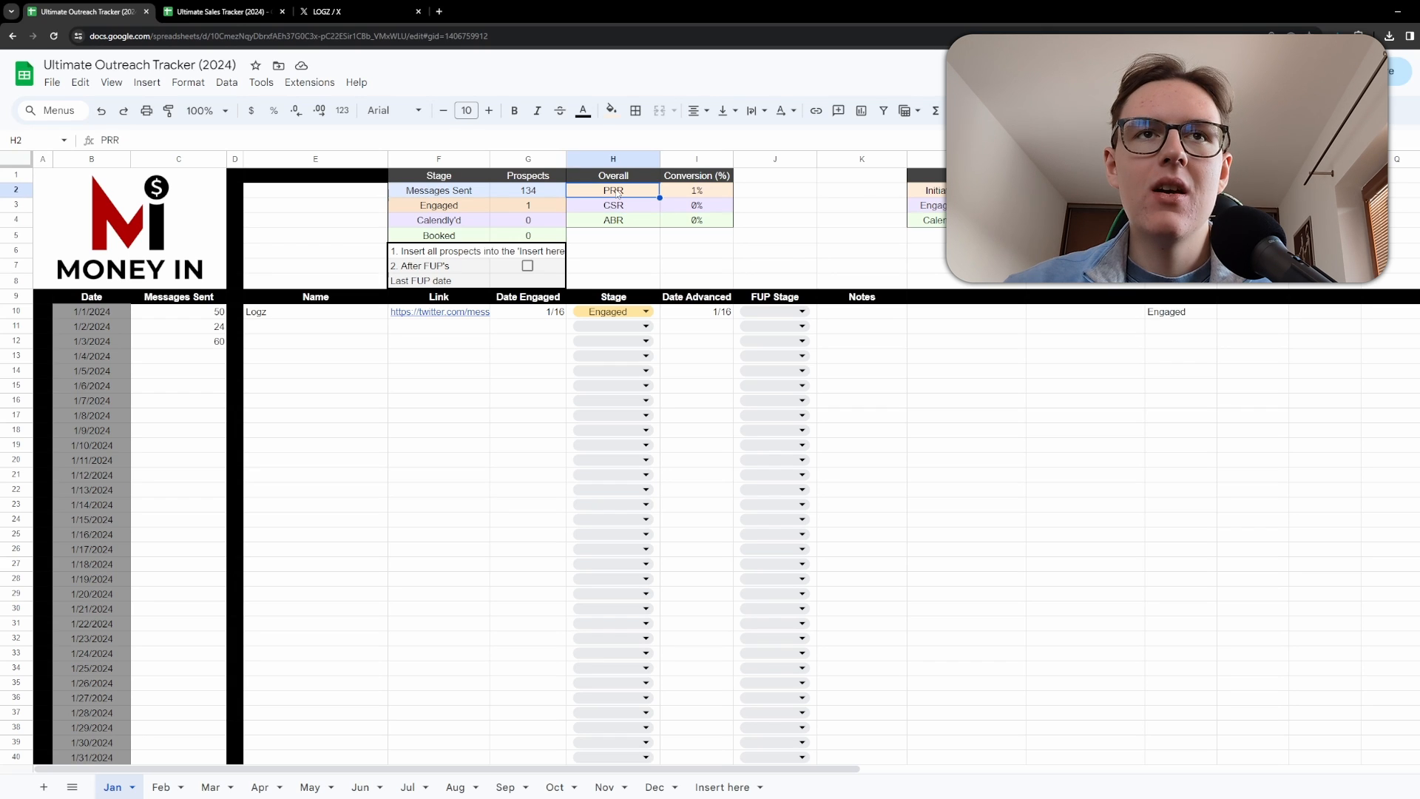
pyautogui.click(674, 194)
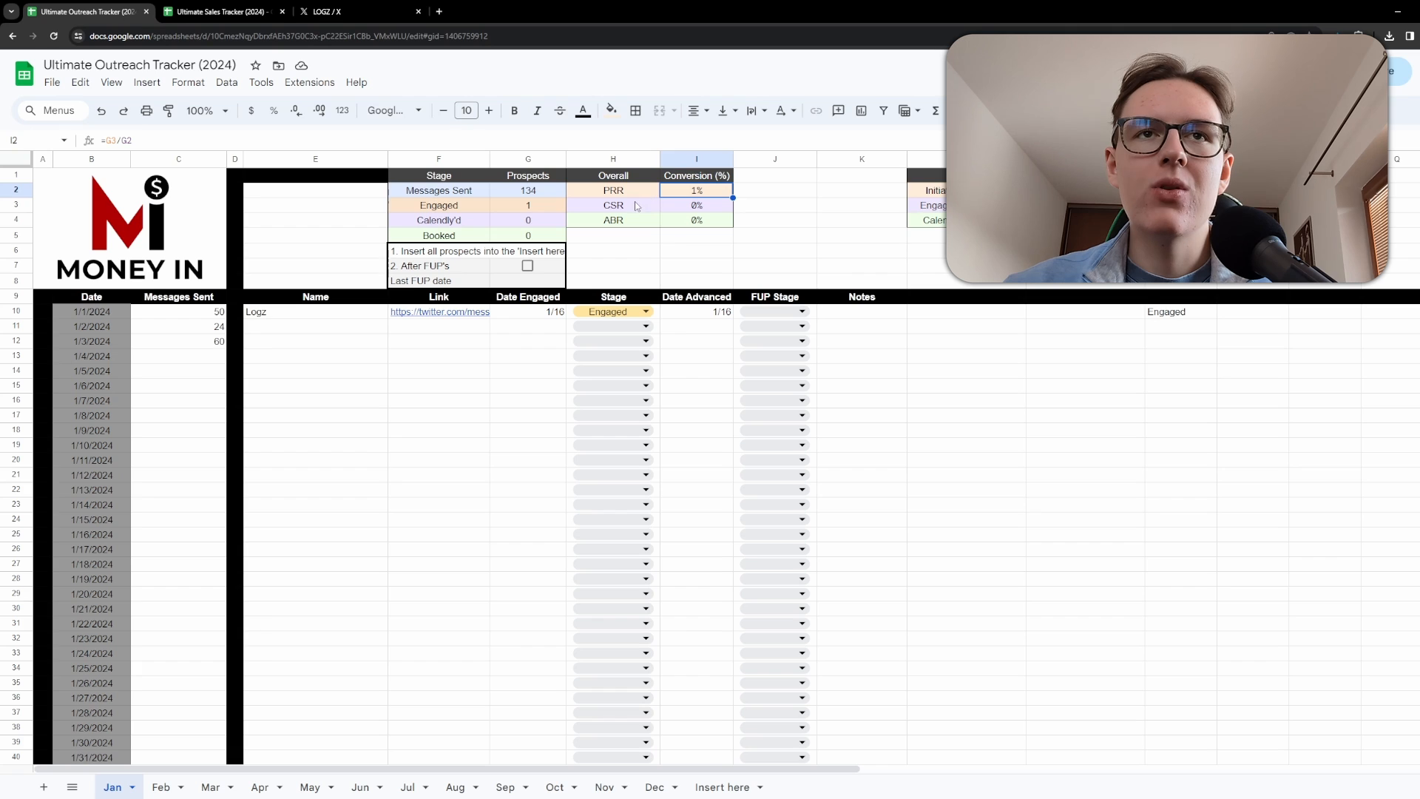
pyautogui.click(673, 210)
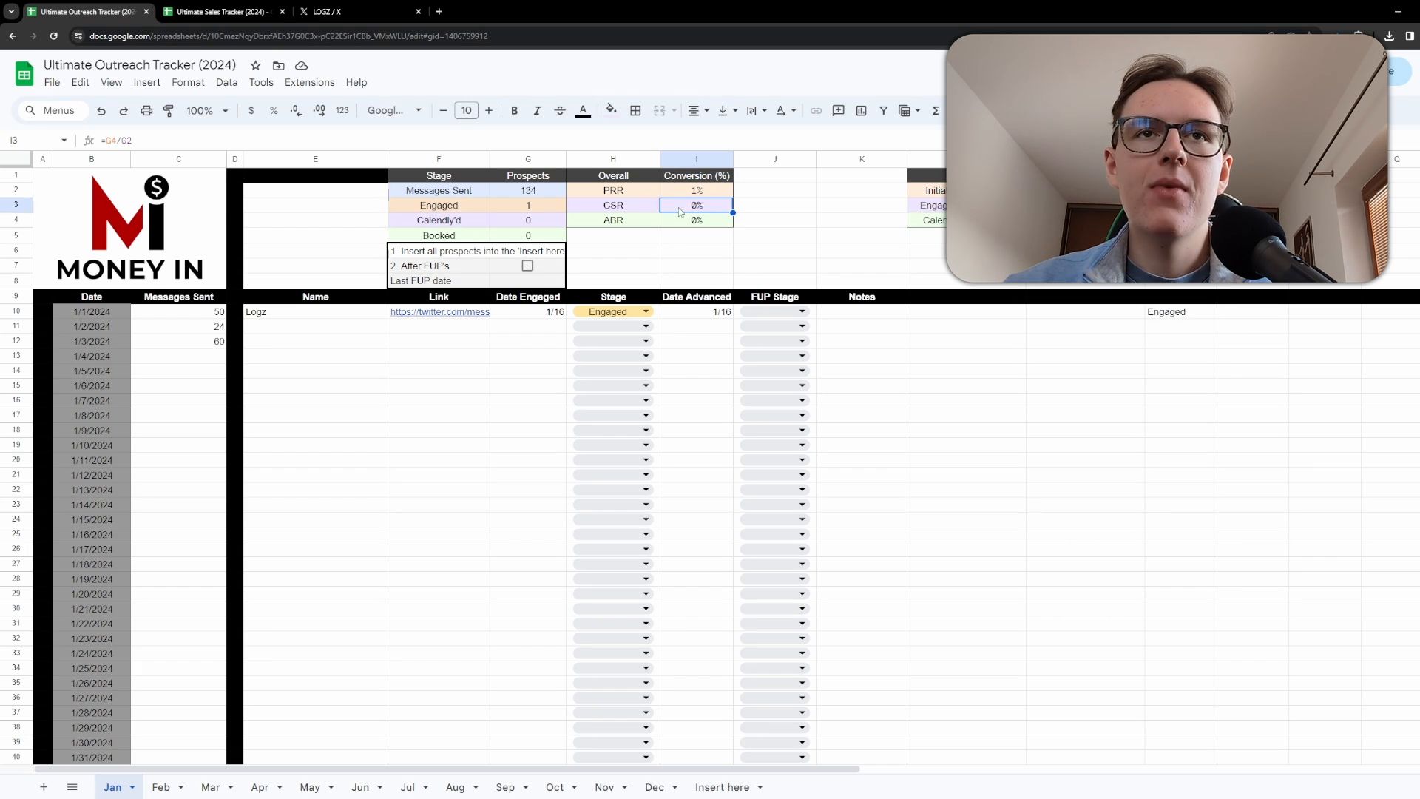
pyautogui.moveTo(683, 211); pyautogui.dragTo(640, 213)
pyautogui.click(781, 211)
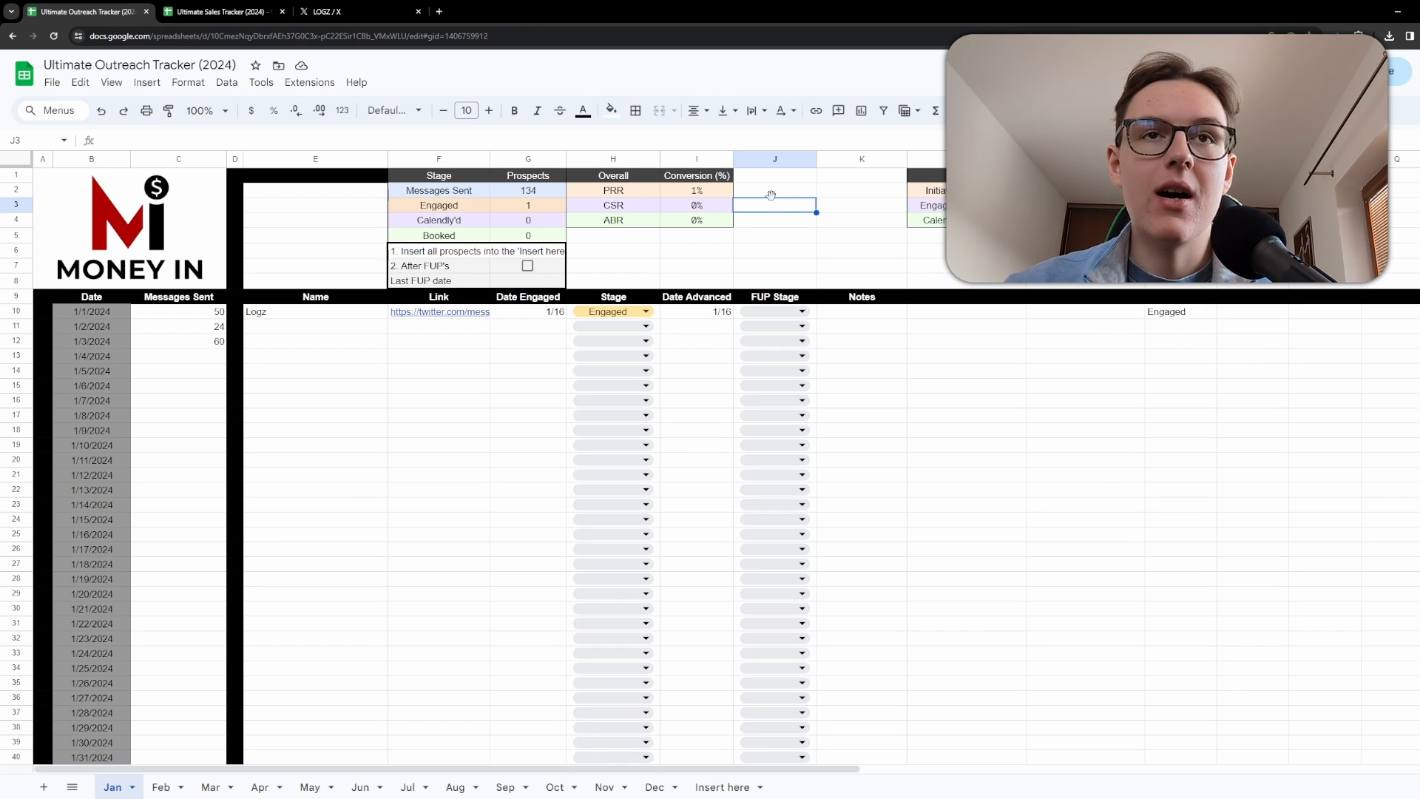
pyautogui.click(775, 311)
pyautogui.click(886, 329)
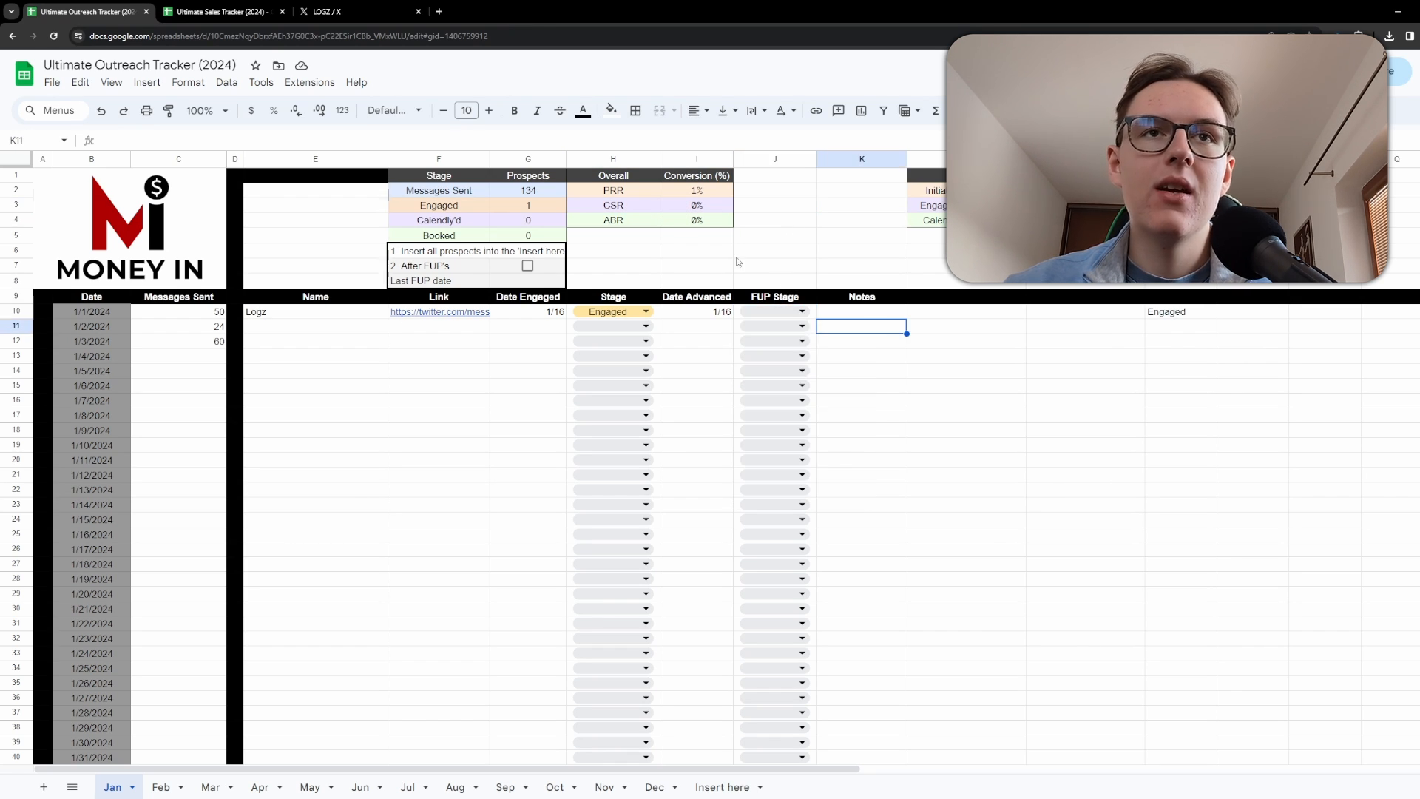
pyautogui.click(687, 219)
pyautogui.moveTo(637, 219); pyautogui.dragTo(688, 226)
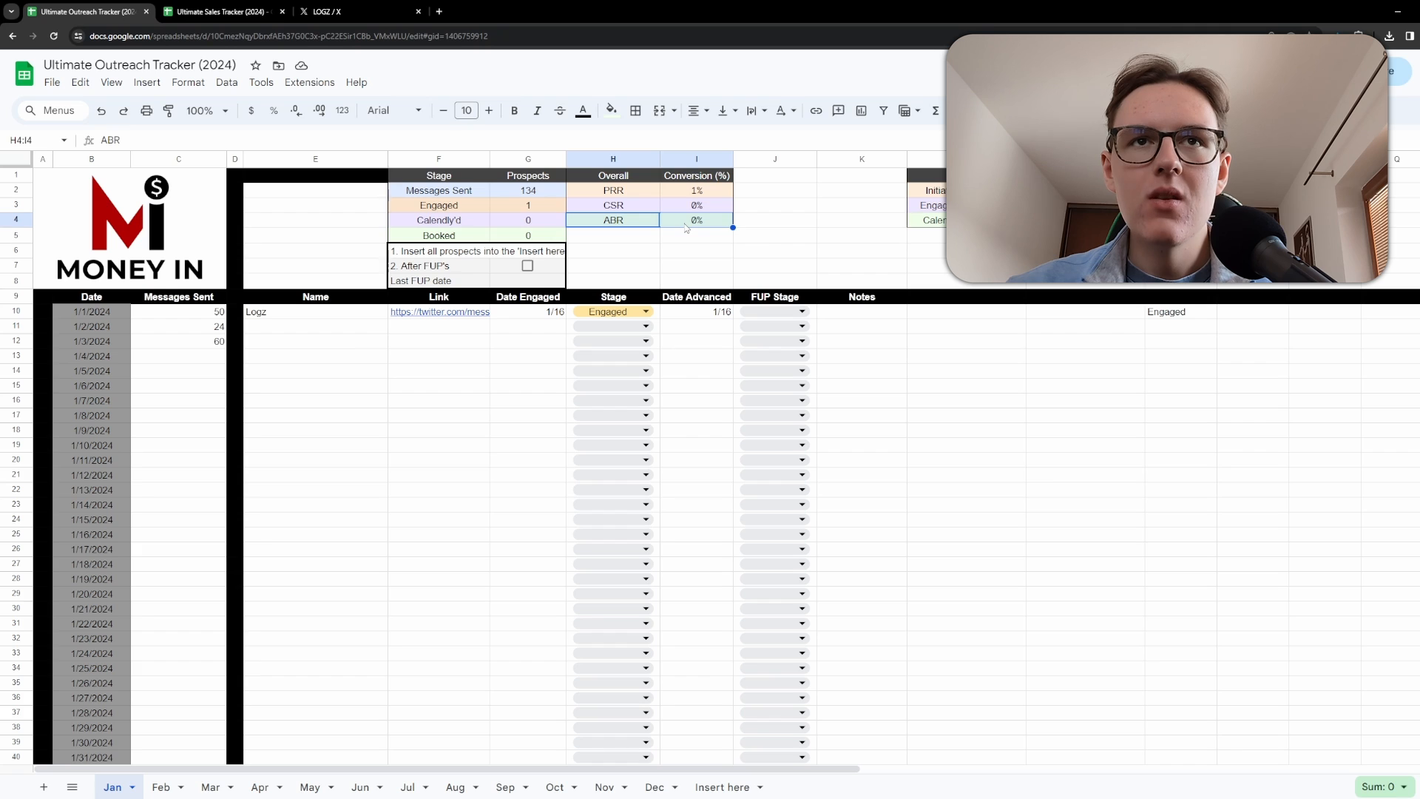
pyautogui.click(767, 221)
pyautogui.write('1%%')
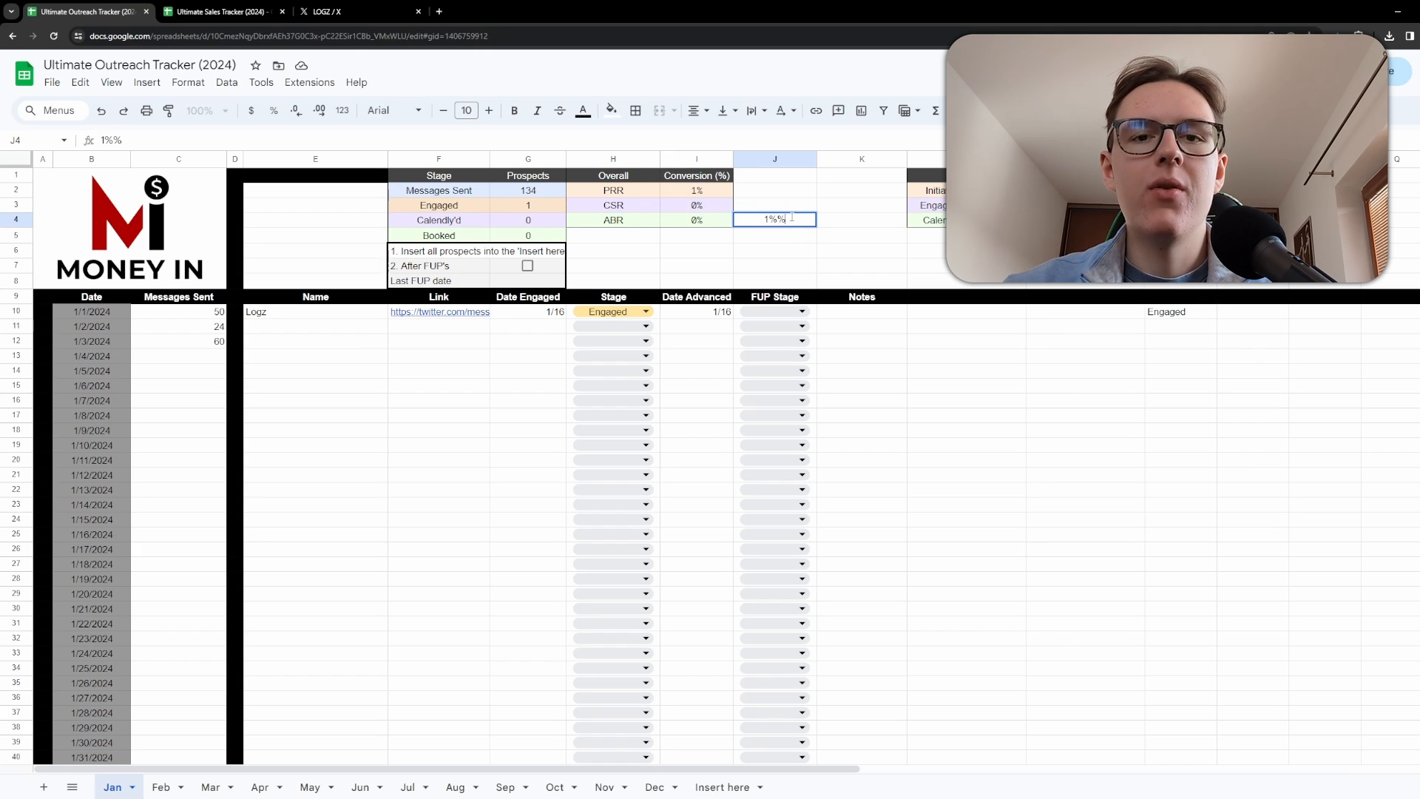
pyautogui.moveTo(797, 236); pyautogui.dragTo(784, 199)
pyautogui.press('Delete')
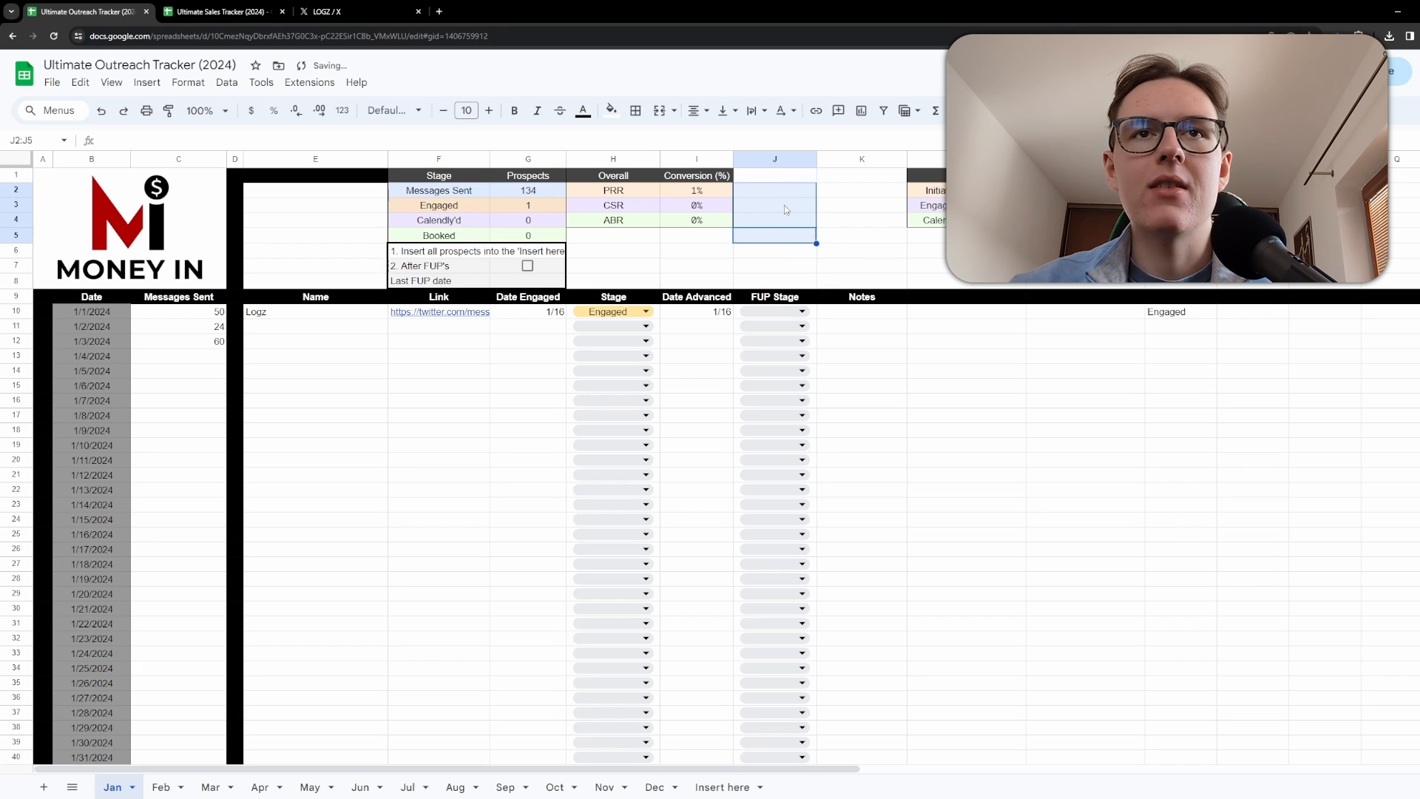
# Review the Messages Sent entries and the stage-definition notes beside the summary table.
pyautogui.click(704, 270)
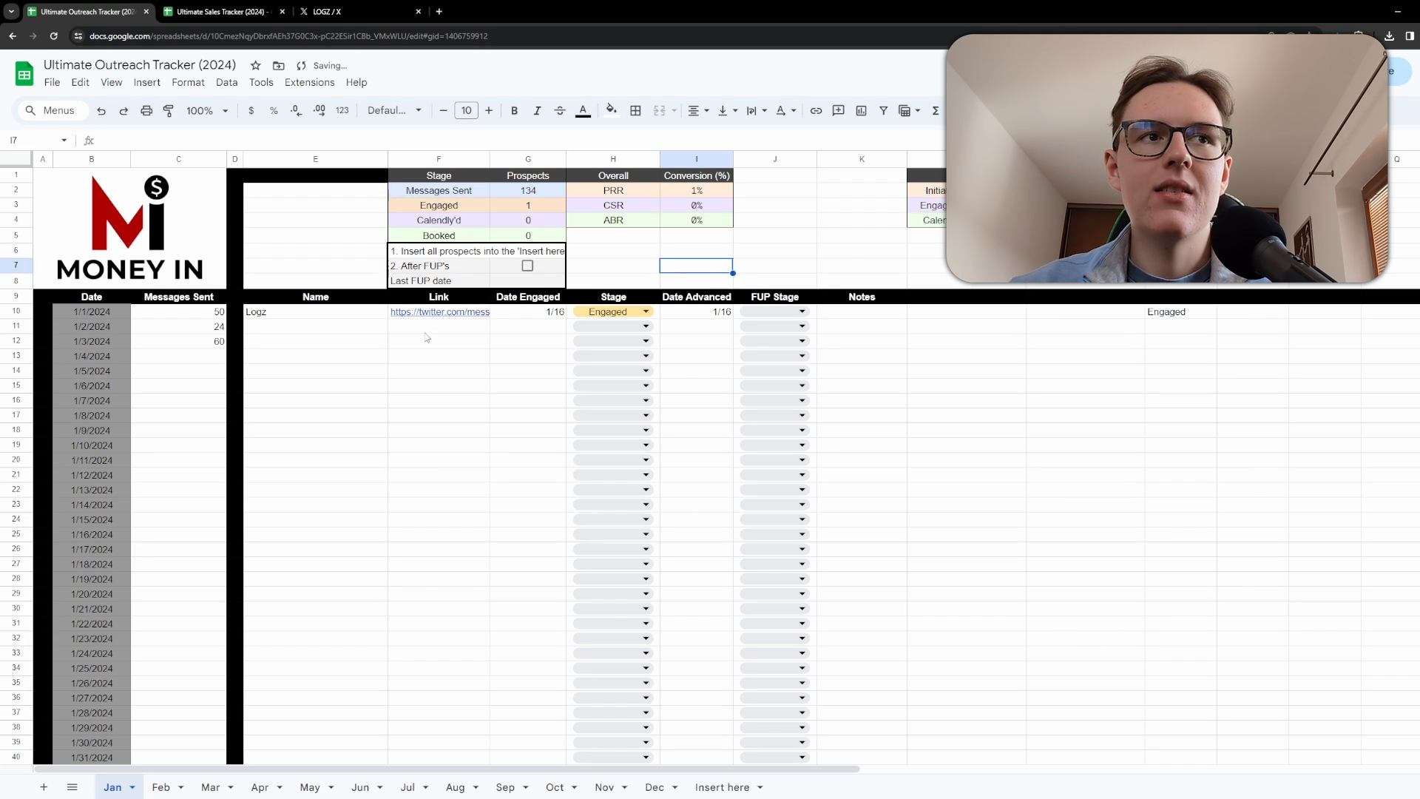
pyautogui.moveTo(222, 349); pyautogui.dragTo(192, 314)
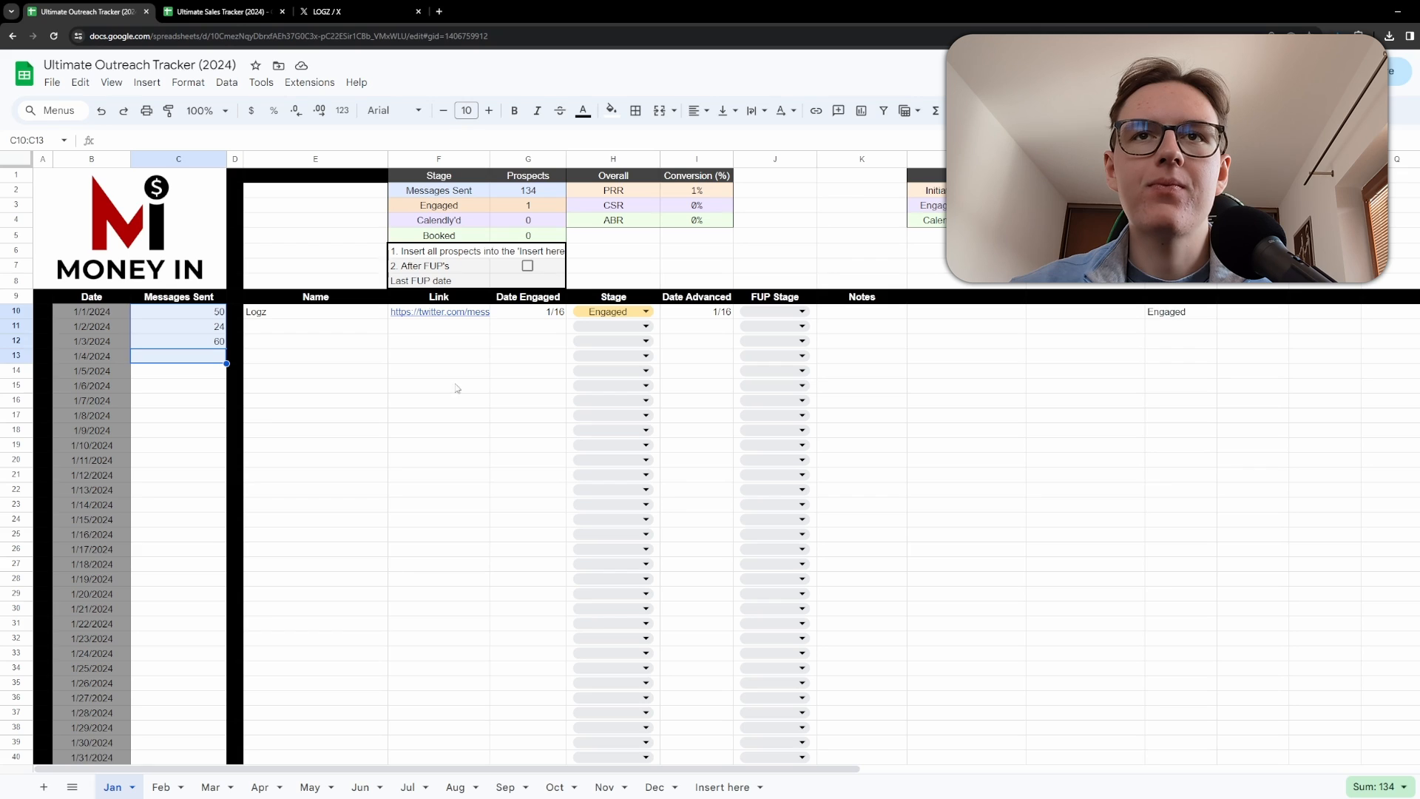
pyautogui.moveTo(968, 190); pyautogui.dragTo(1061, 206)
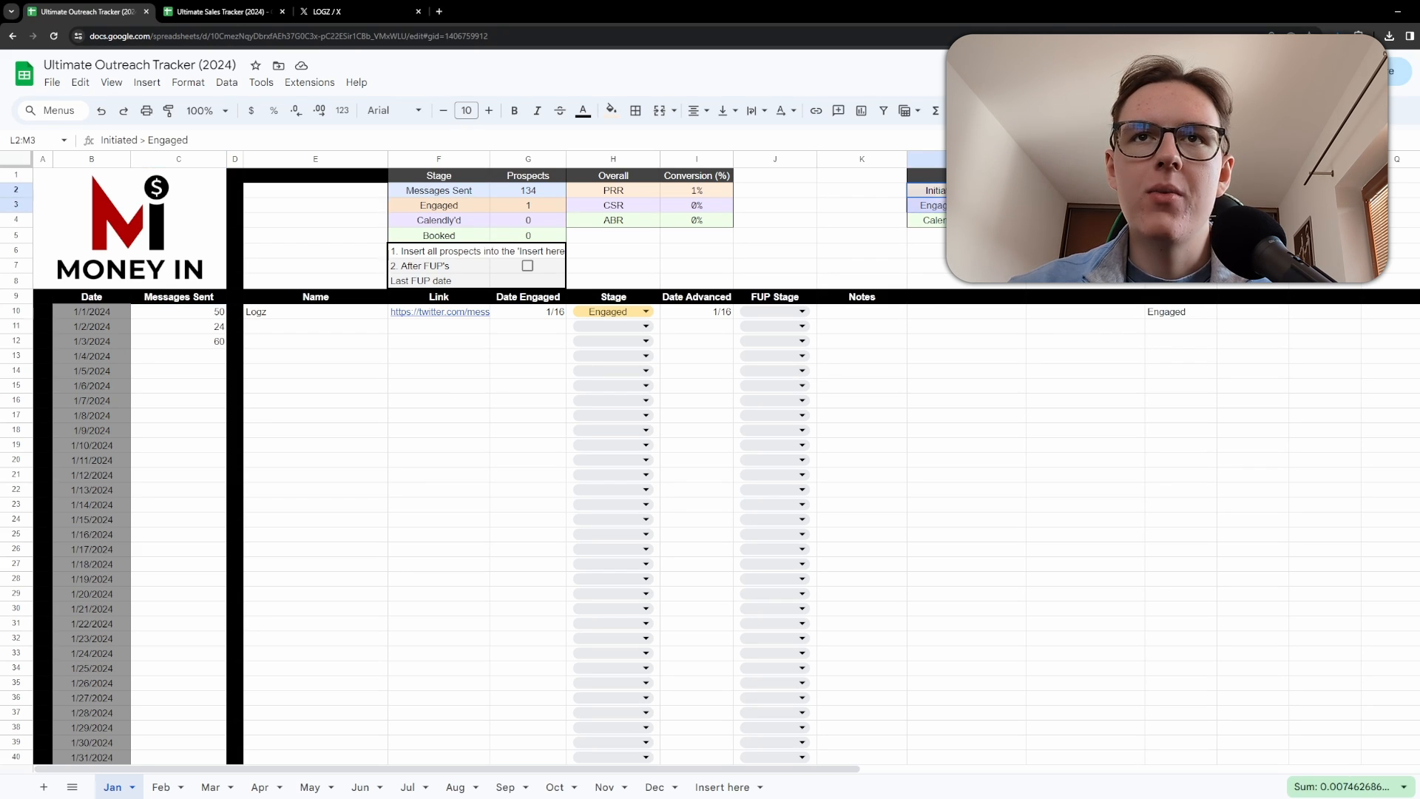
pyautogui.click(968, 191)
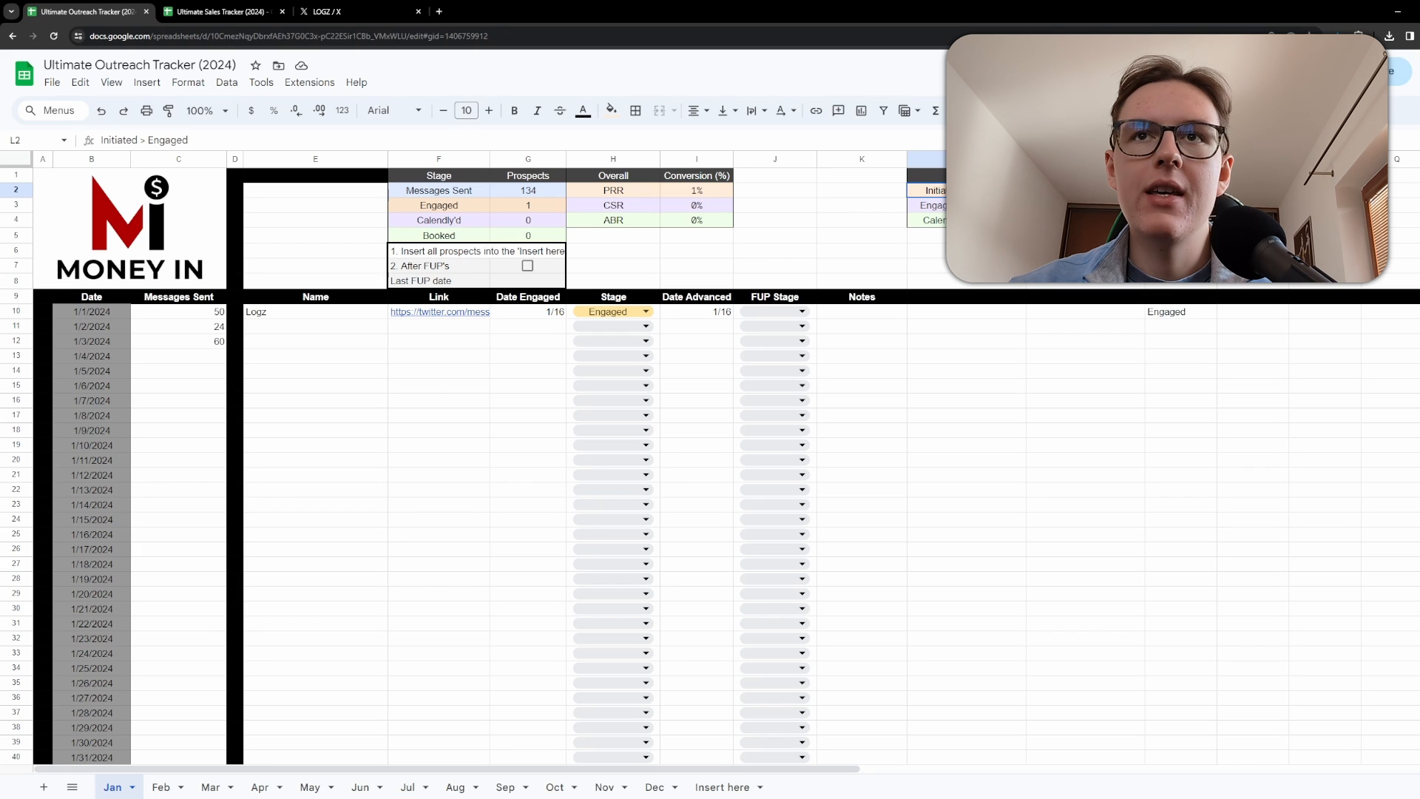
pyautogui.click(477, 192)
pyautogui.click(620, 192)
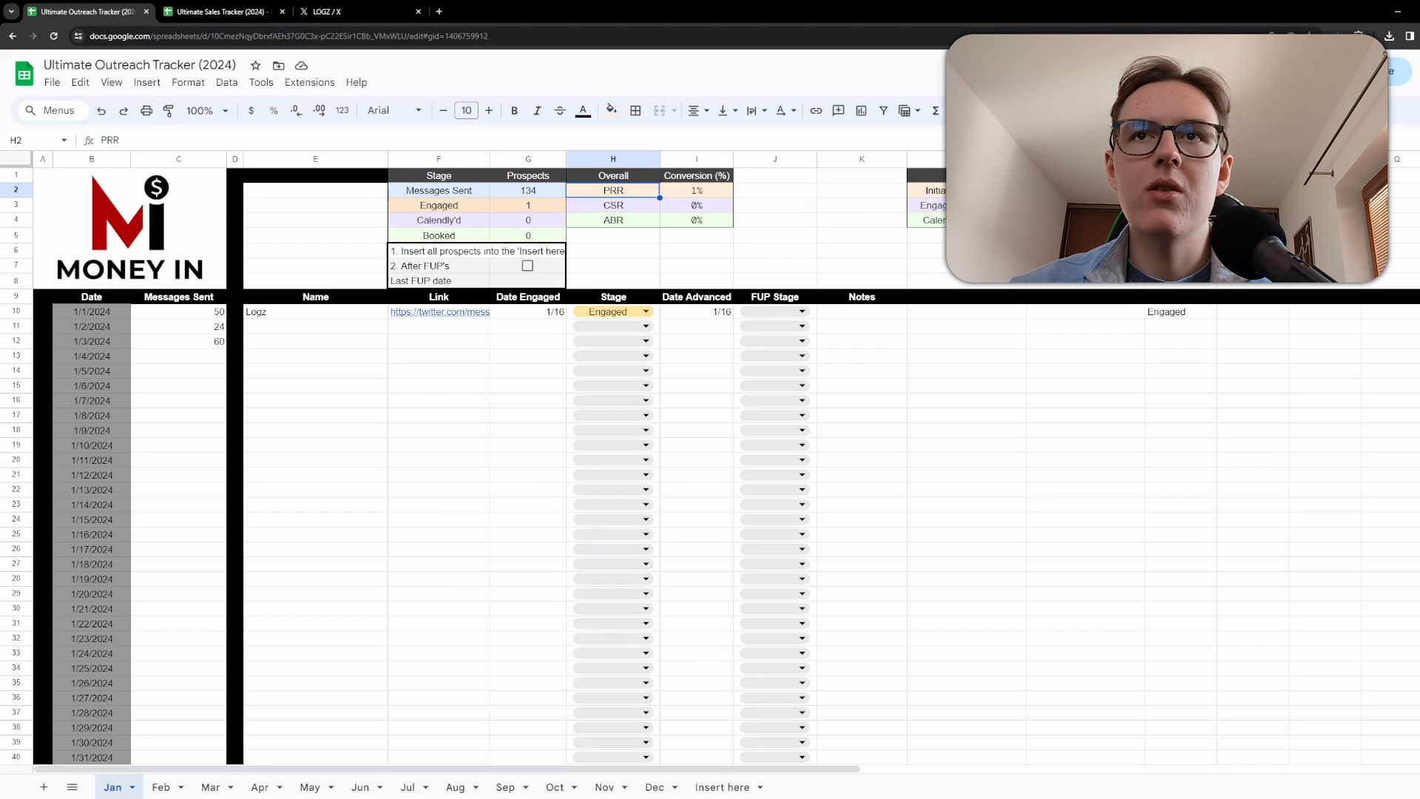
pyautogui.click(1054, 192)
pyautogui.click(967, 205)
pyautogui.click(1054, 206)
pyautogui.click(890, 254)
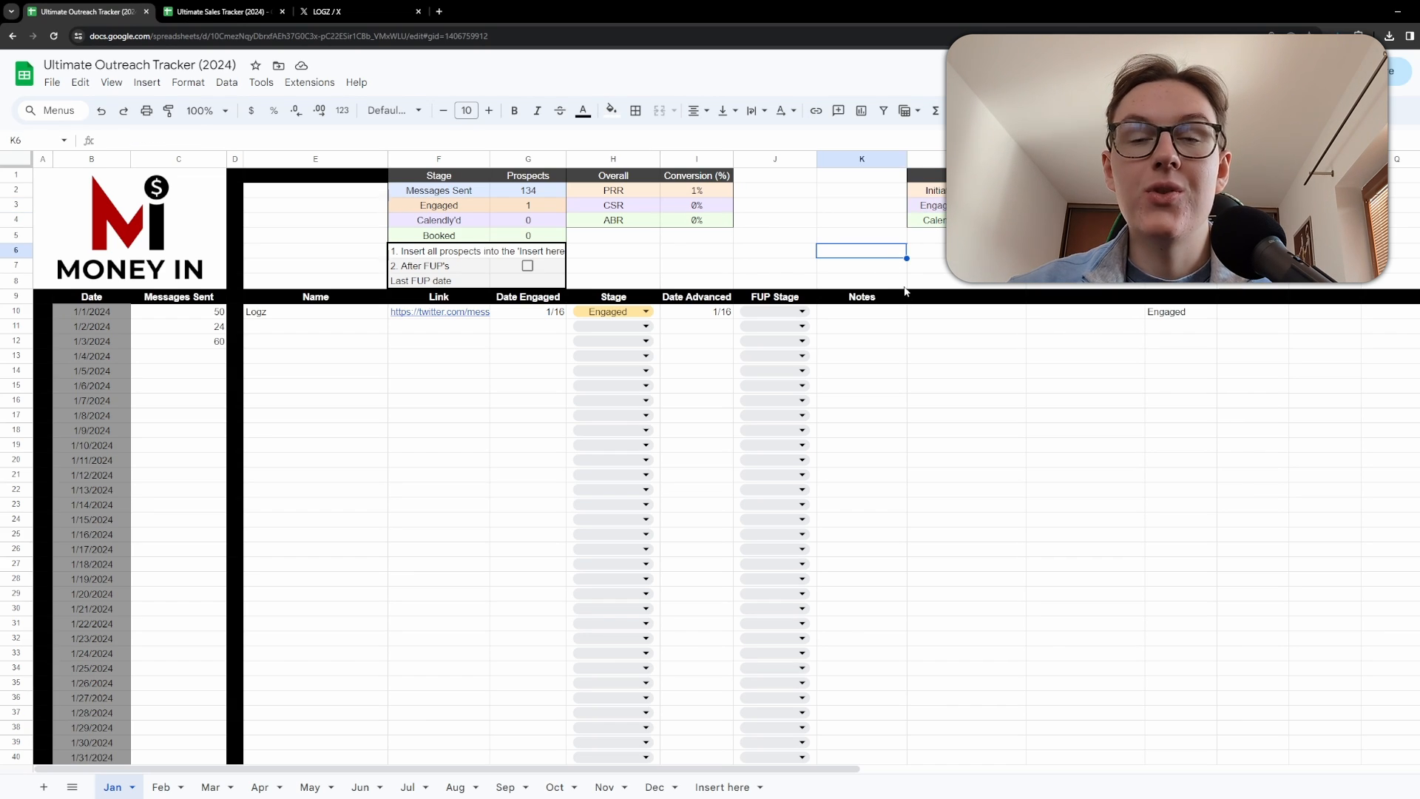
# Check the ABR conversion rate cells in the Overall summary table.
pyautogui.moveTo(951, 251); pyautogui.dragTo(926, 187)
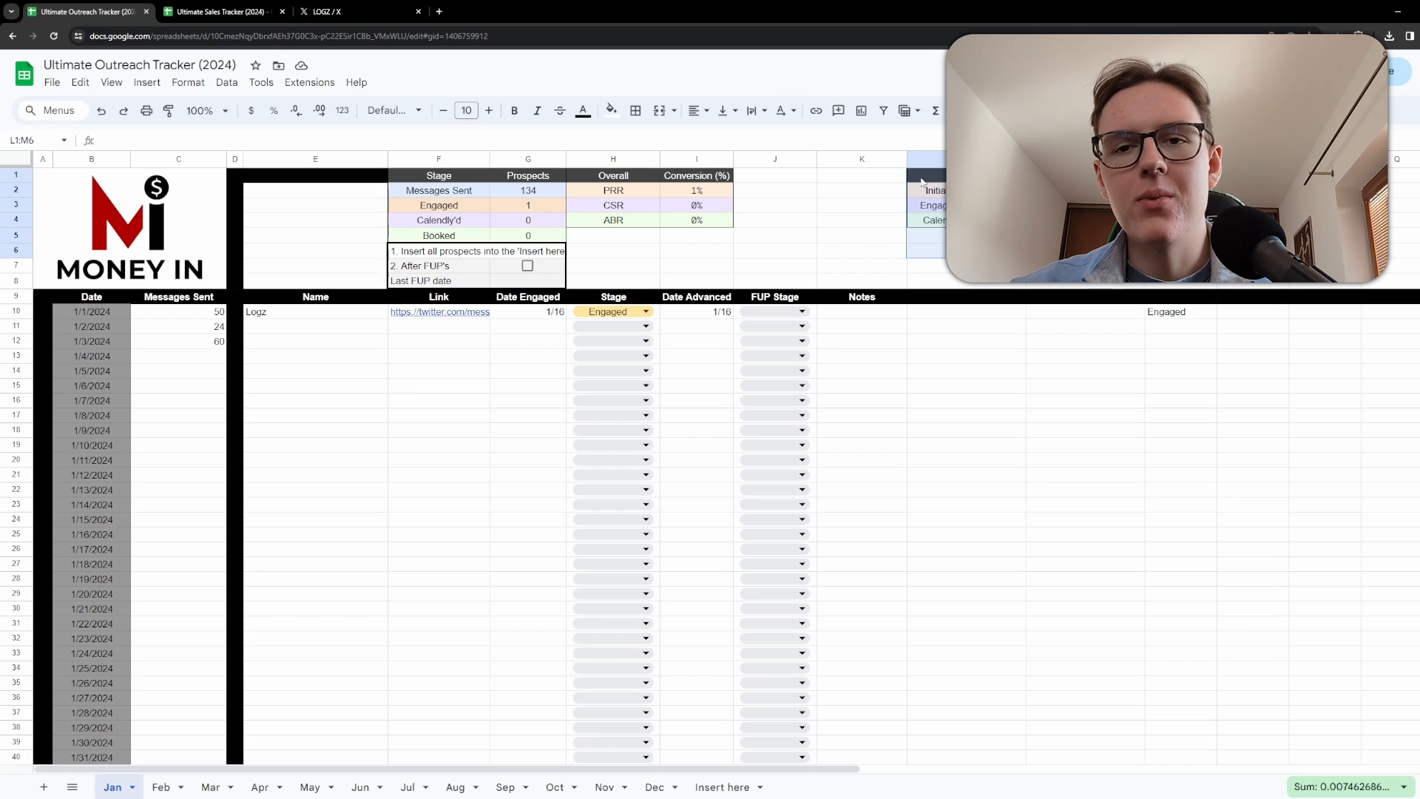
pyautogui.click(699, 222)
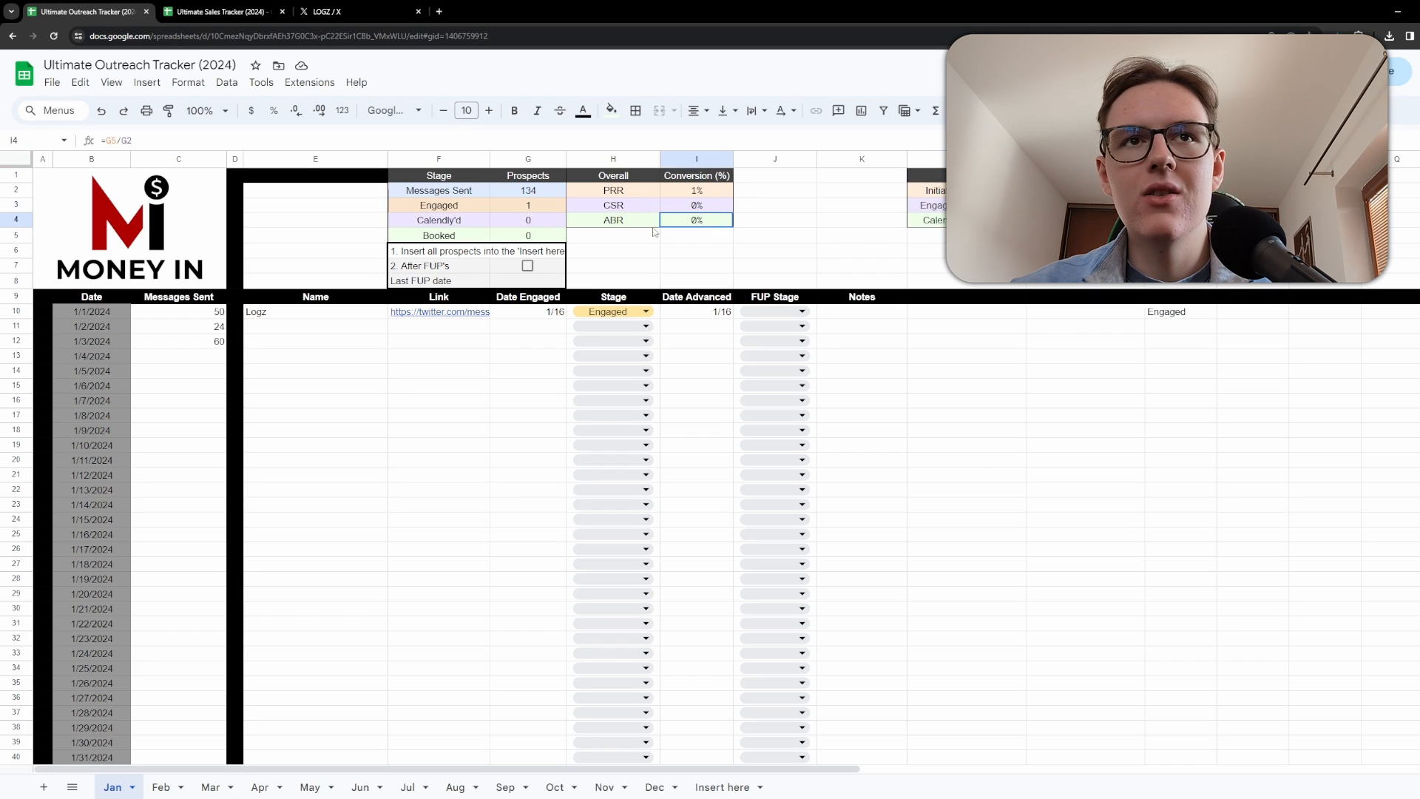
pyautogui.keyDown('shift'); pyautogui.click(626, 221); pyautogui.keyUp('shift')
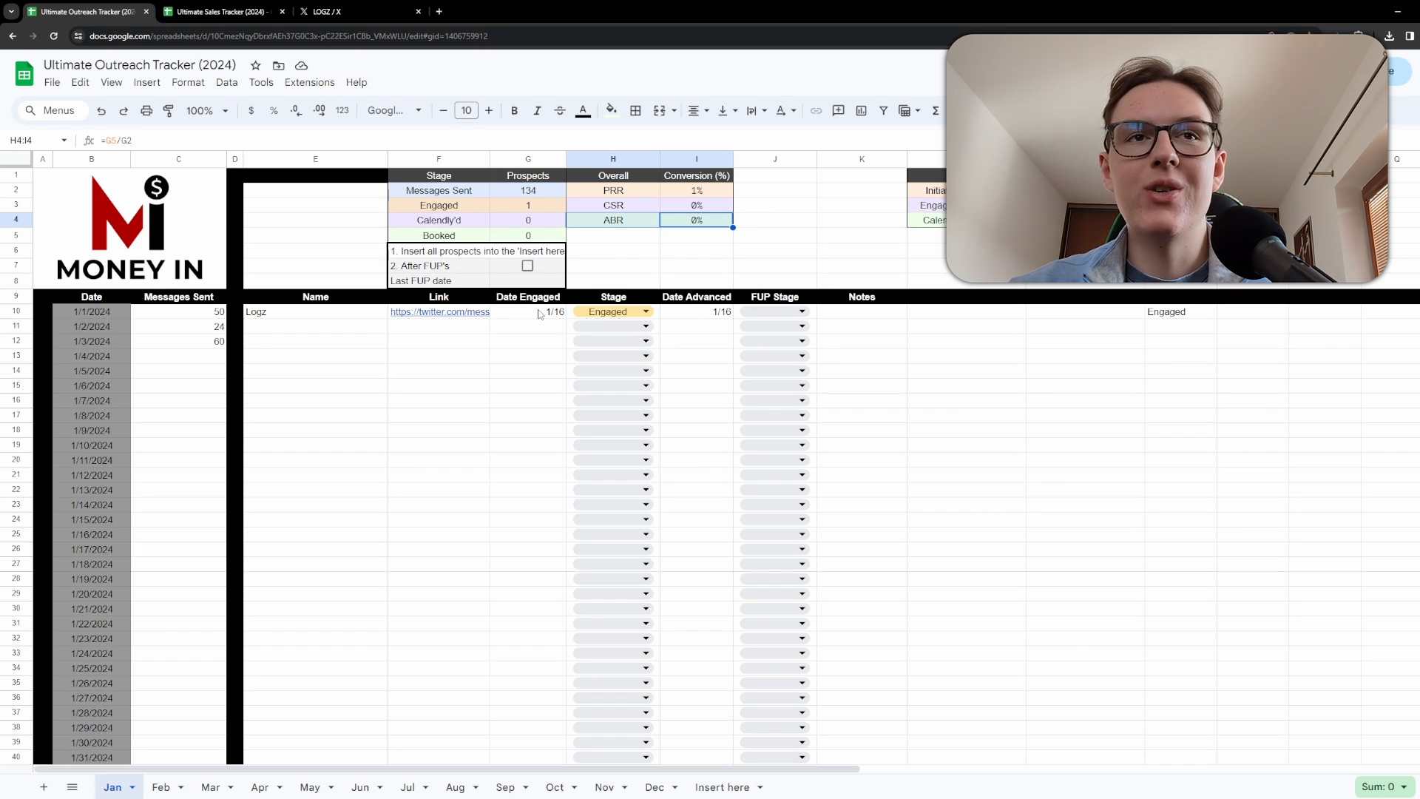
# Paste the prospect's X message link into the Link cells of the next several prospect rows.
pyautogui.click(409, 313)
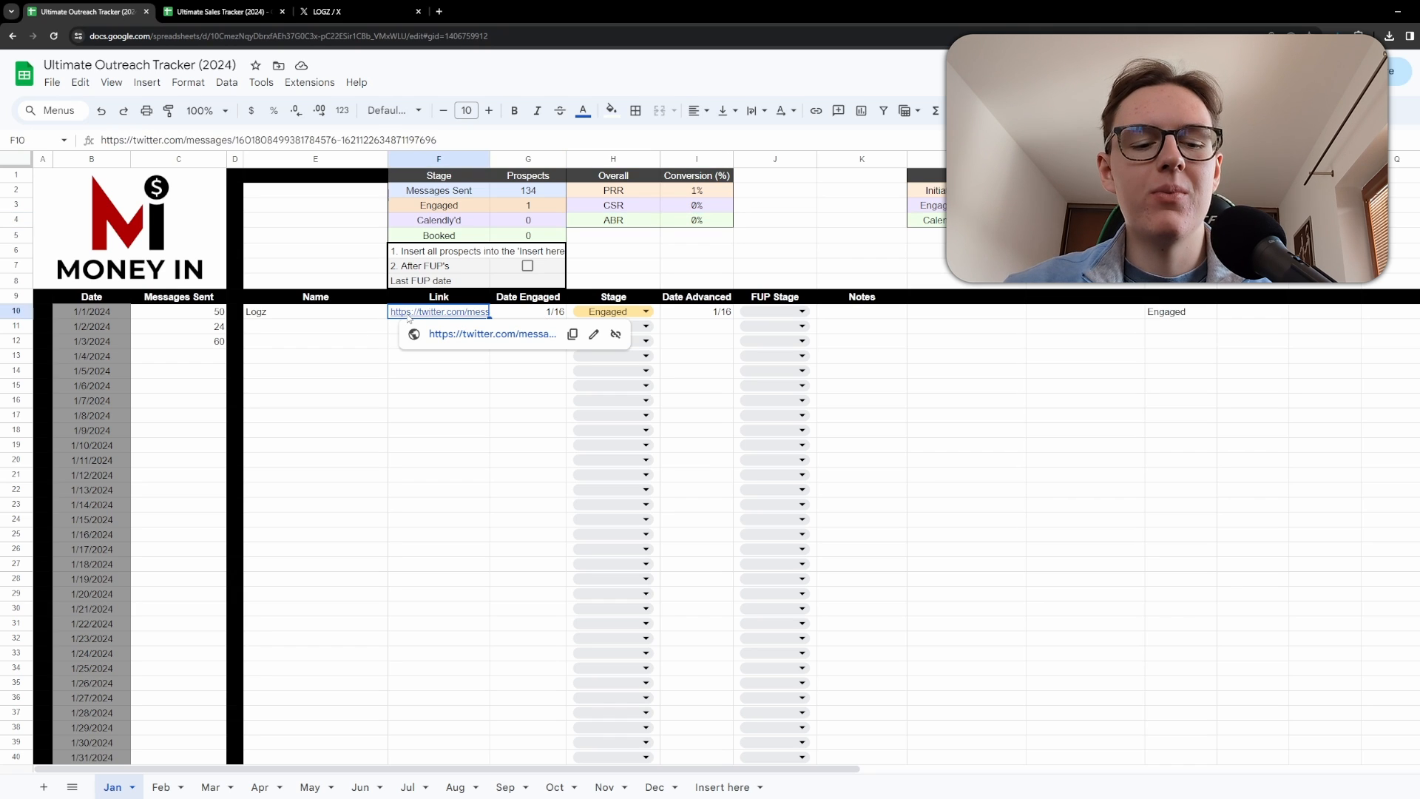
pyautogui.click(384, 369)
pyautogui.click(412, 330)
pyautogui.hotkey('ctrl', 'v')
pyautogui.click(413, 344)
pyautogui.hotkey('ctrl', 'v')
pyautogui.click(415, 358)
pyautogui.hotkey('ctrl', 'v')
pyautogui.keyDown('ctrl'); pyautogui.click(416, 374); pyautogui.keyUp('ctrl')
pyautogui.keyDown('ctrl'); pyautogui.click(416, 389); pyautogui.keyUp('ctrl')
pyautogui.hotkey('ctrl', 'v')
pyautogui.click(412, 418)
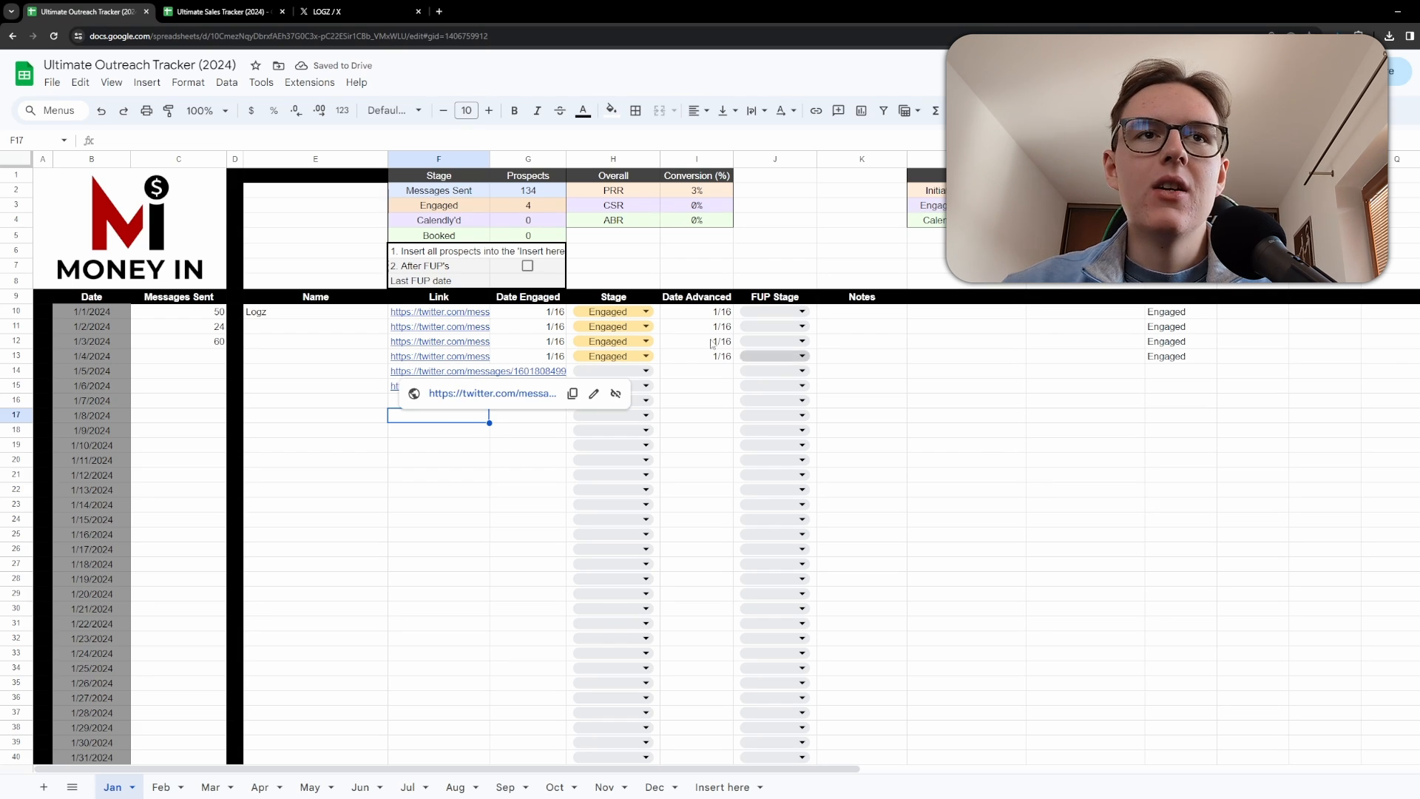
# Clear the row 14 link and paste the prospect link into it again.
pyautogui.click(445, 372)
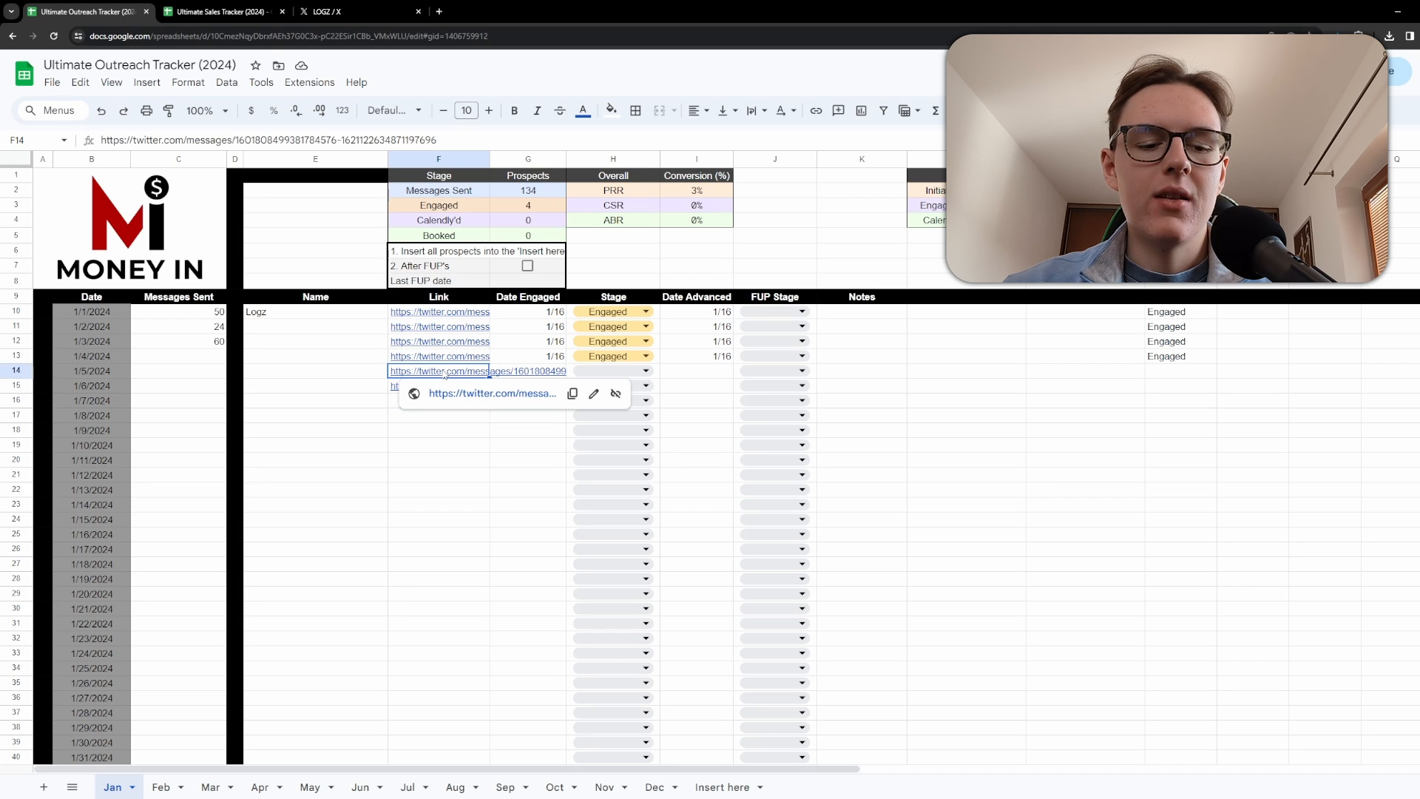
pyautogui.press('Delete')
pyautogui.hotkey('ctrl', 'v')
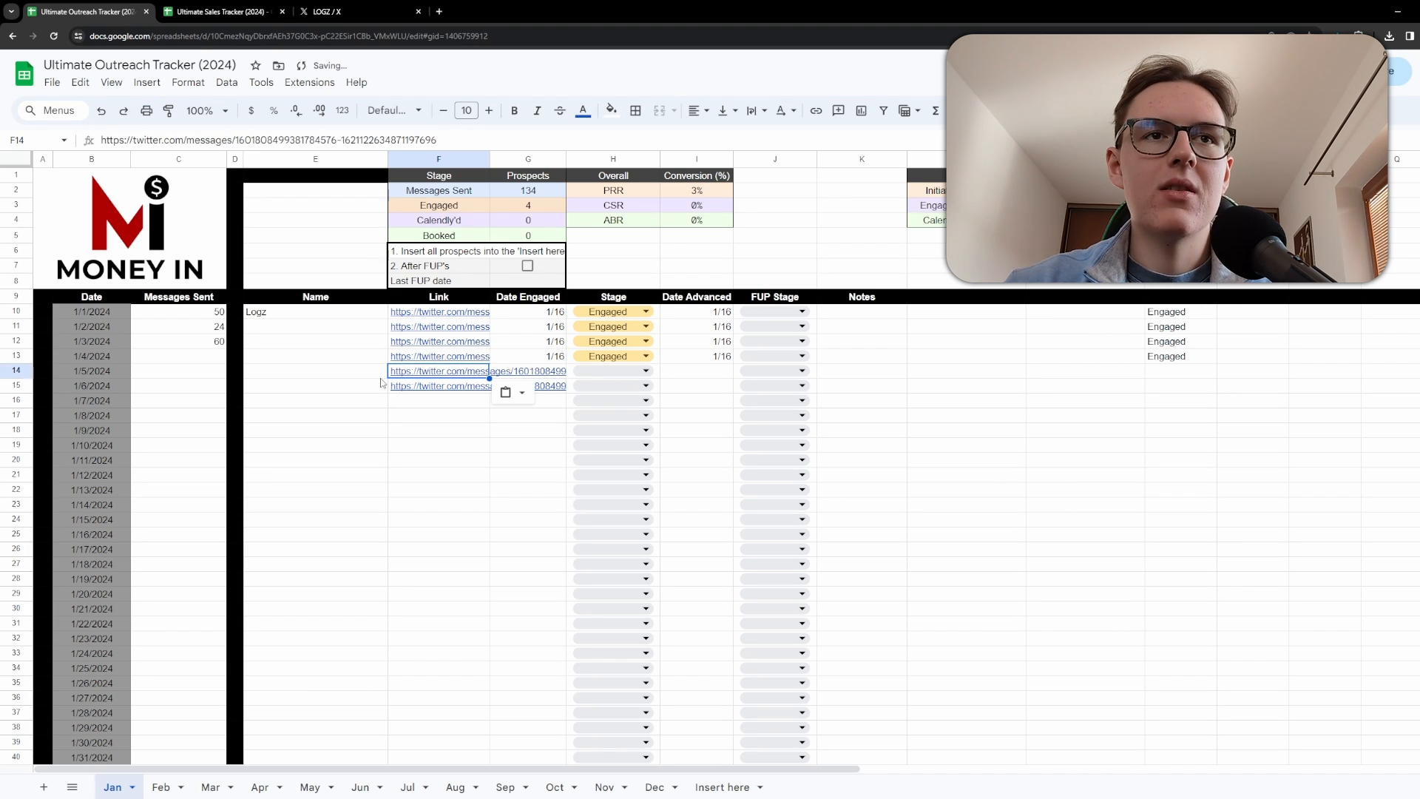
pyautogui.press('Down')
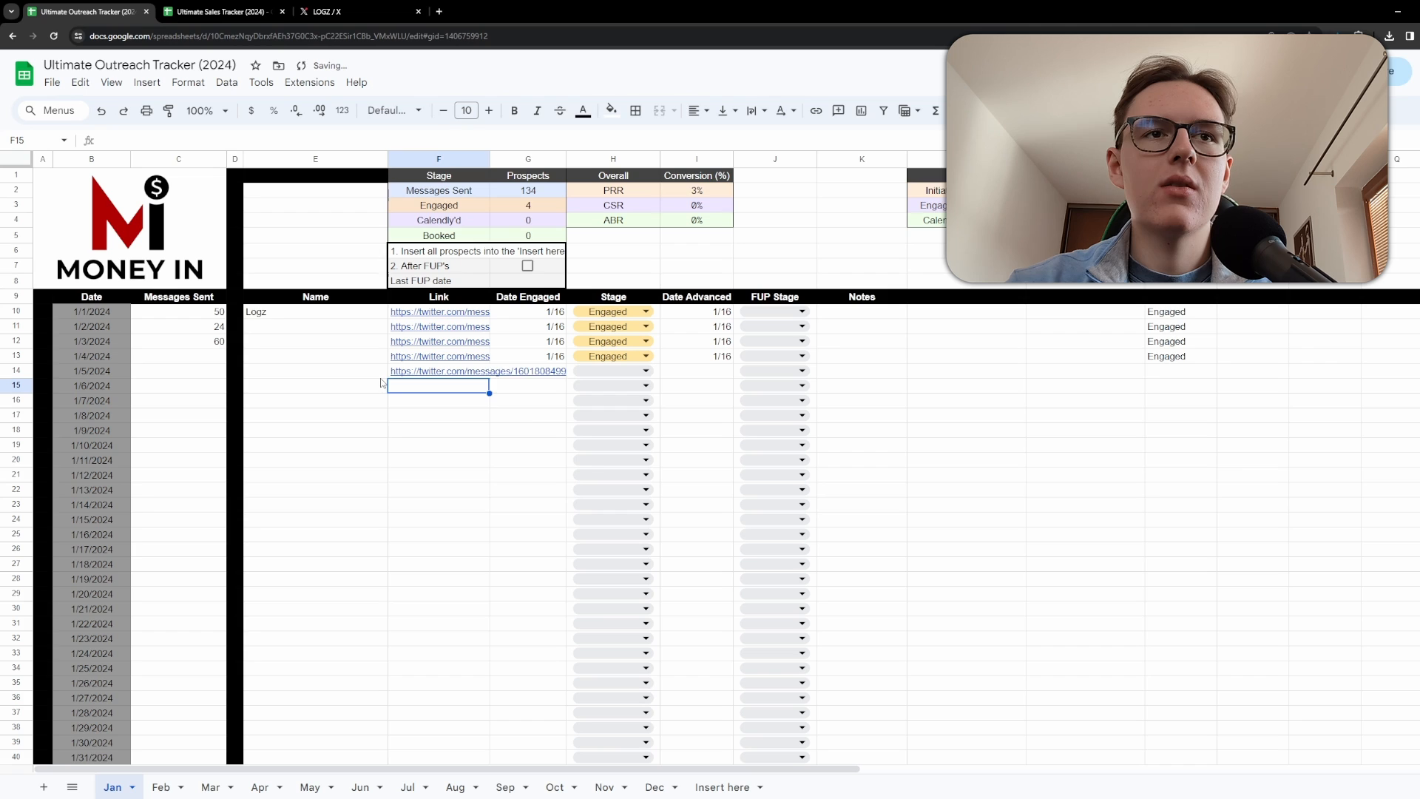
pyautogui.press('Down')
pyautogui.press('Down')
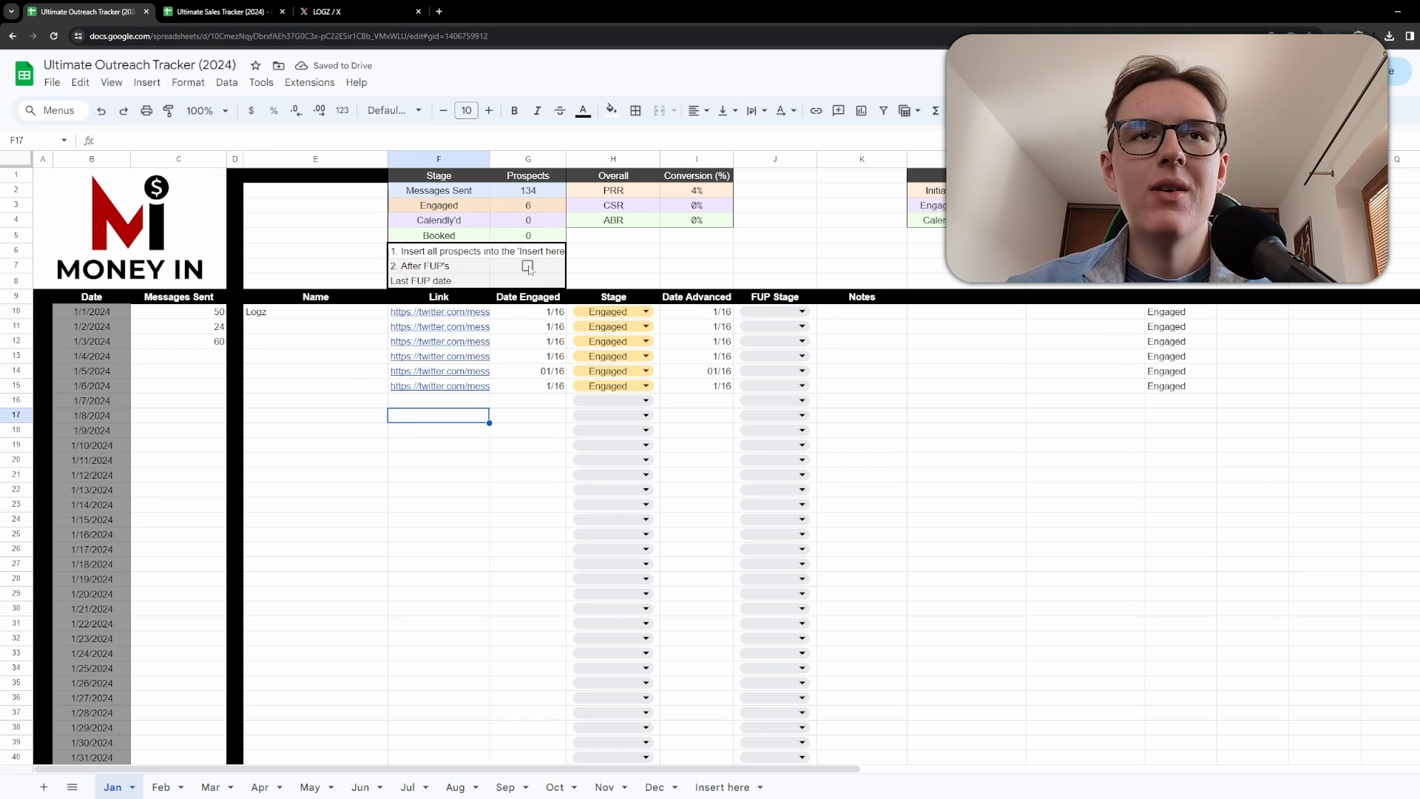
# Tick the After FUP's checkbox to log a follow-up for all engaged prospects.
pyautogui.moveTo(786, 252); pyautogui.dragTo(799, 469)
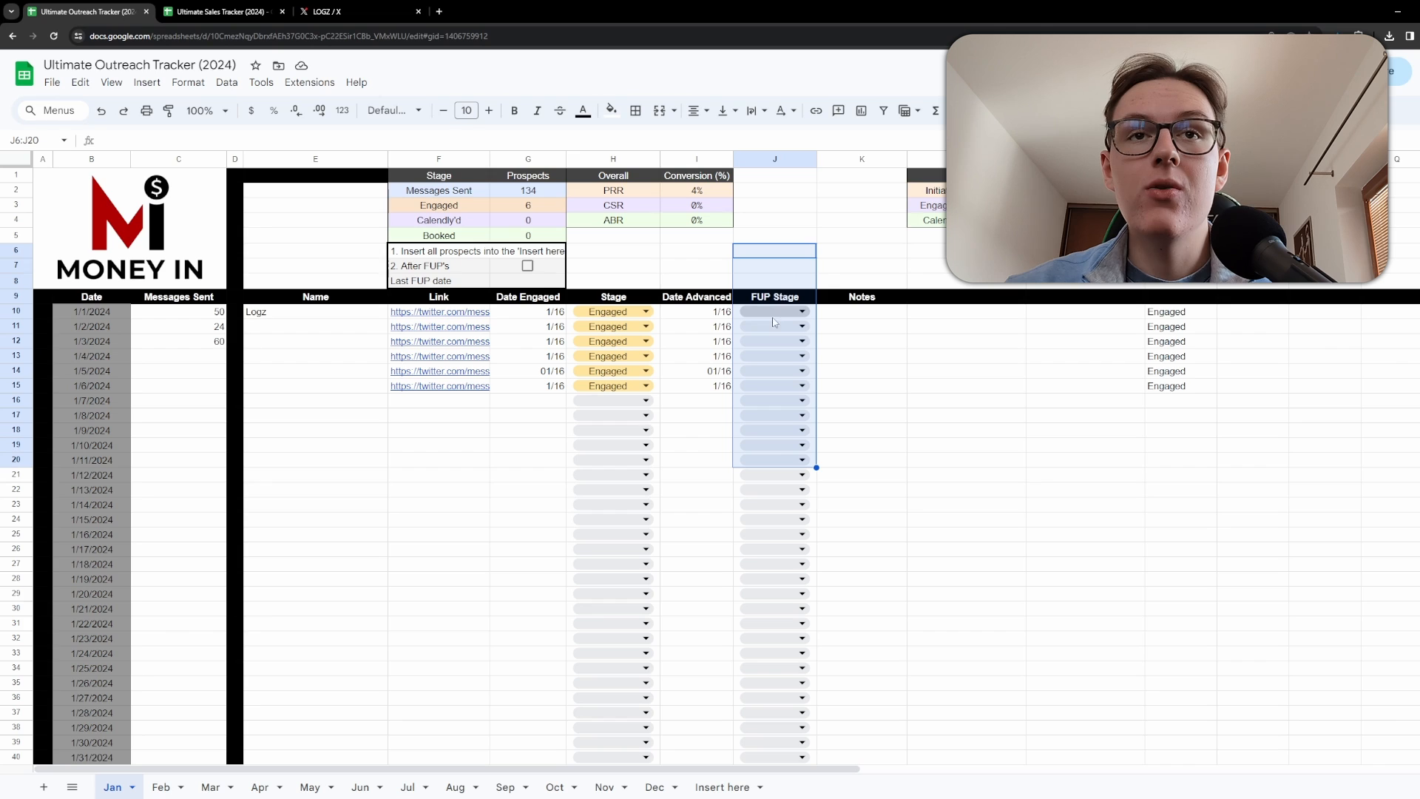
pyautogui.moveTo(1040, 446); pyautogui.dragTo(482, 327)
pyautogui.click(878, 375)
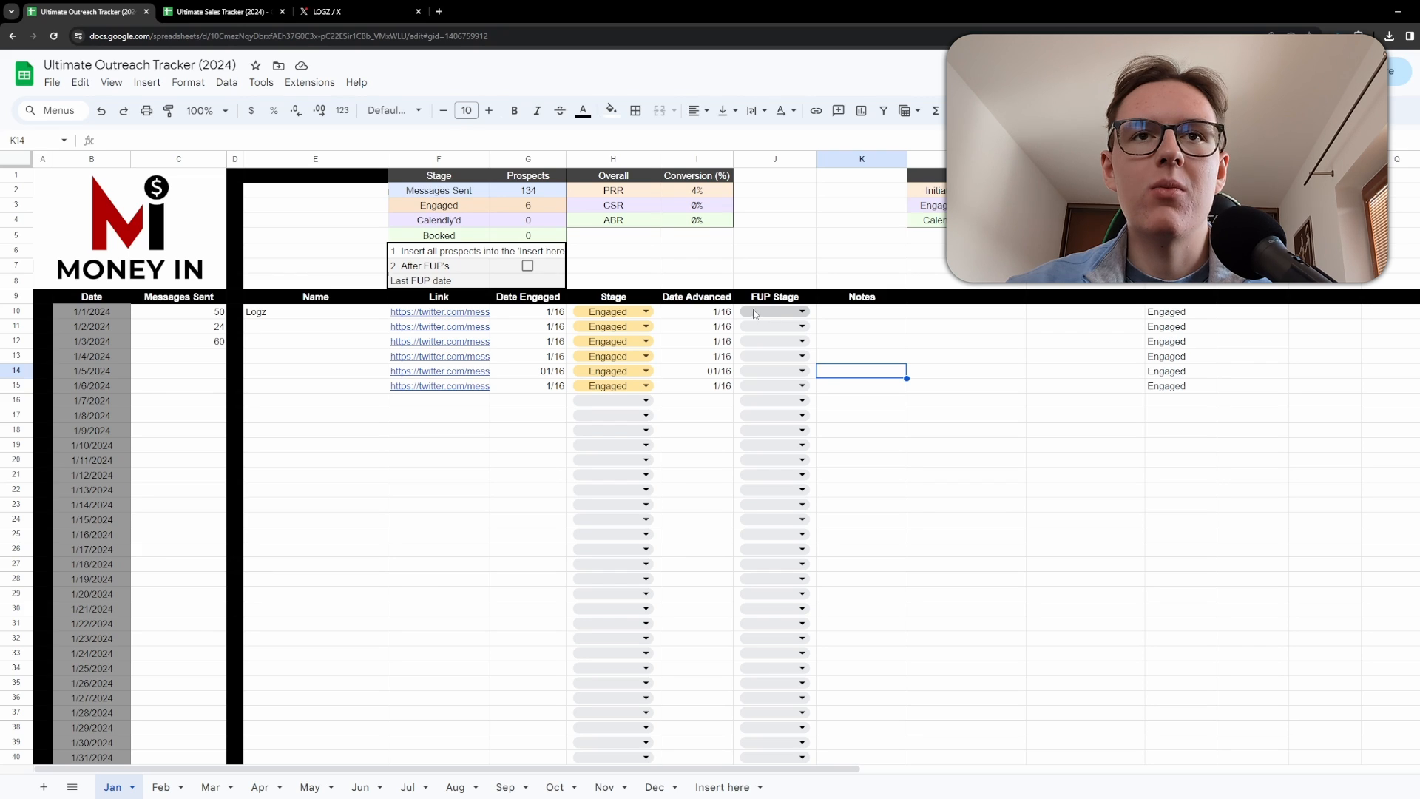
pyautogui.click(528, 266)
pyautogui.click(482, 520)
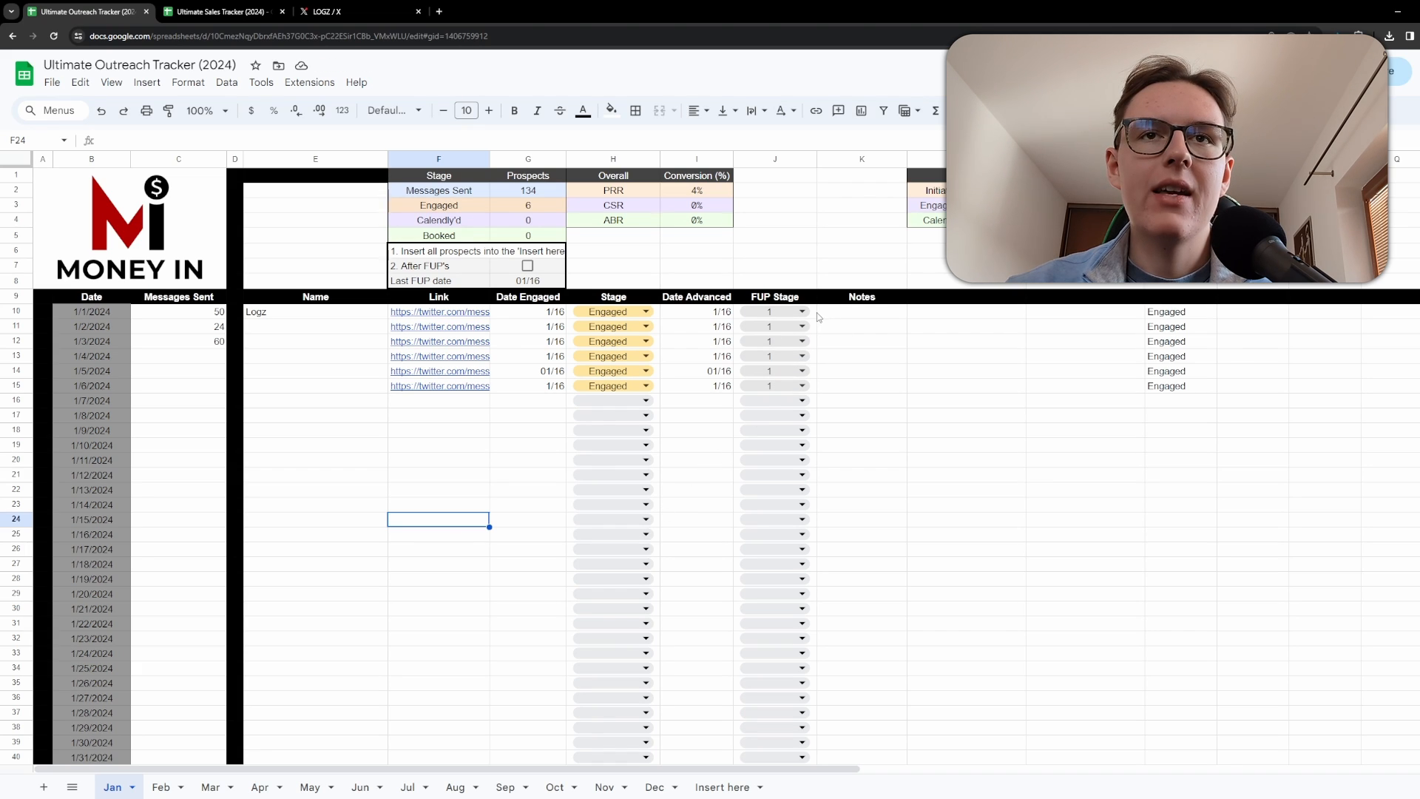
# Copy the Engaged label in the helper column down one more row.
pyautogui.moveTo(815, 313); pyautogui.dragTo(813, 385)
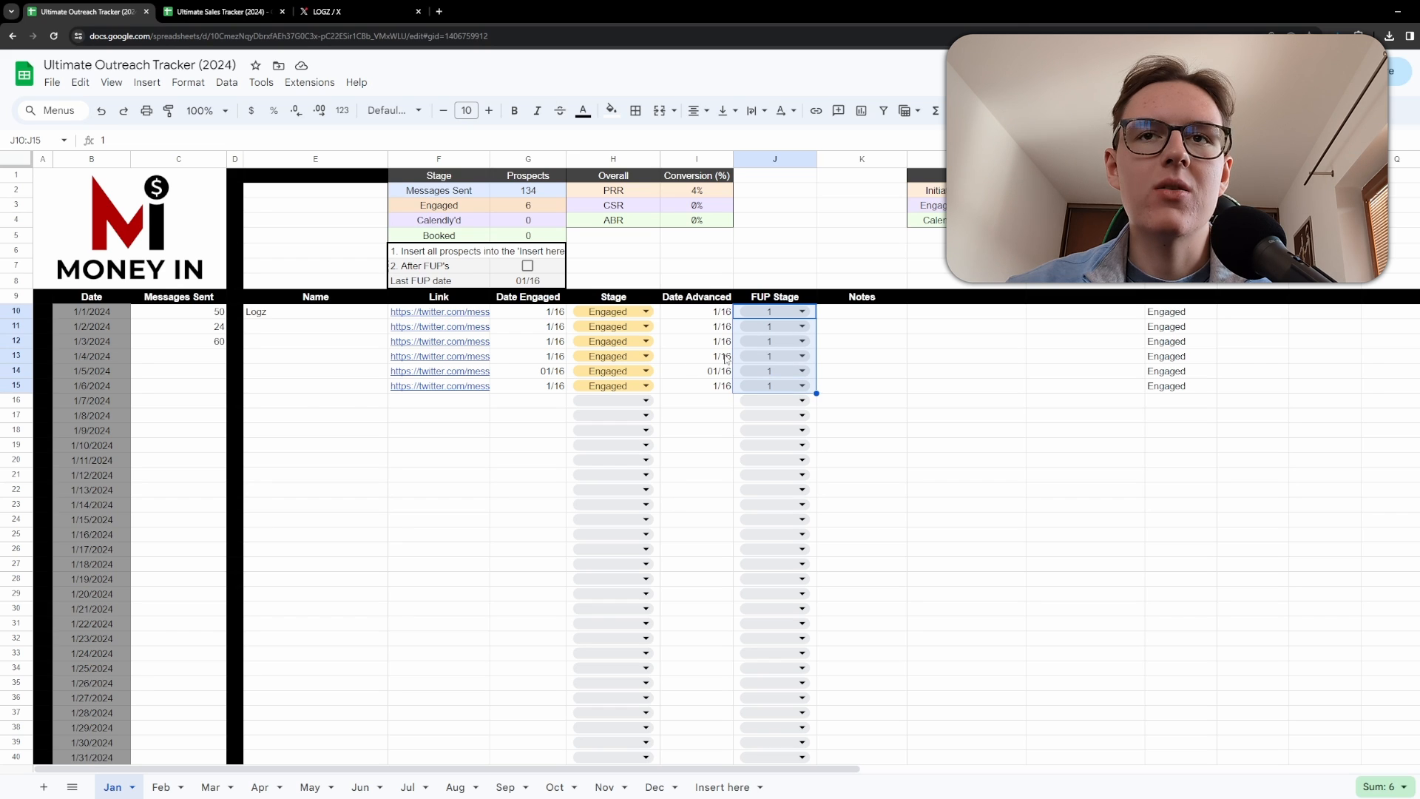
pyautogui.click(1193, 390)
pyautogui.hotkey('ctrl', 'c')
pyautogui.click(1183, 403)
pyautogui.hotkey('ctrl', 'v')
pyautogui.click(960, 434)
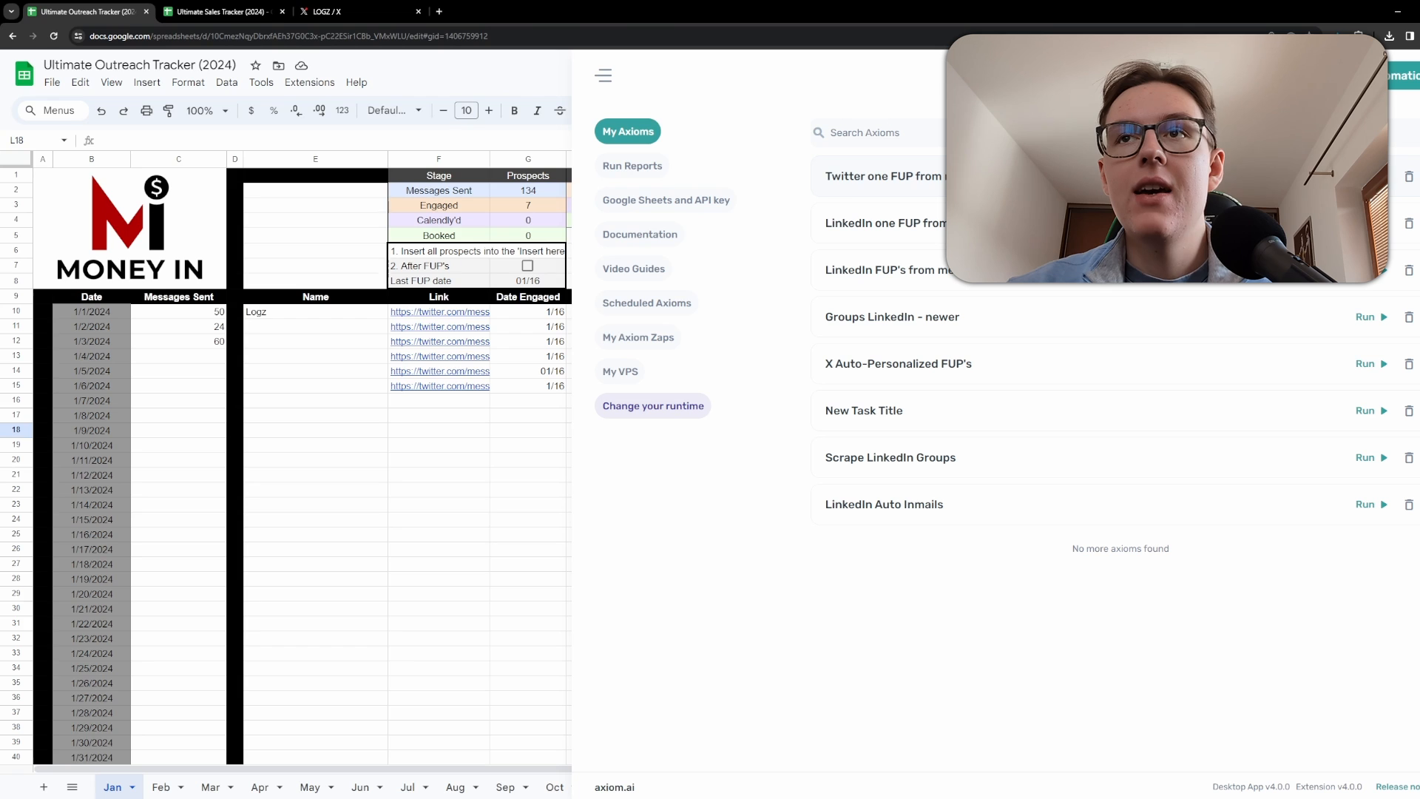
# Copy the entire Jan sheet and paste it into the Insert here sheet.
pyautogui.click(567, 61)
pyautogui.moveTo(274, 314); pyautogui.dragTo(523, 390)
pyautogui.click(865, 340)
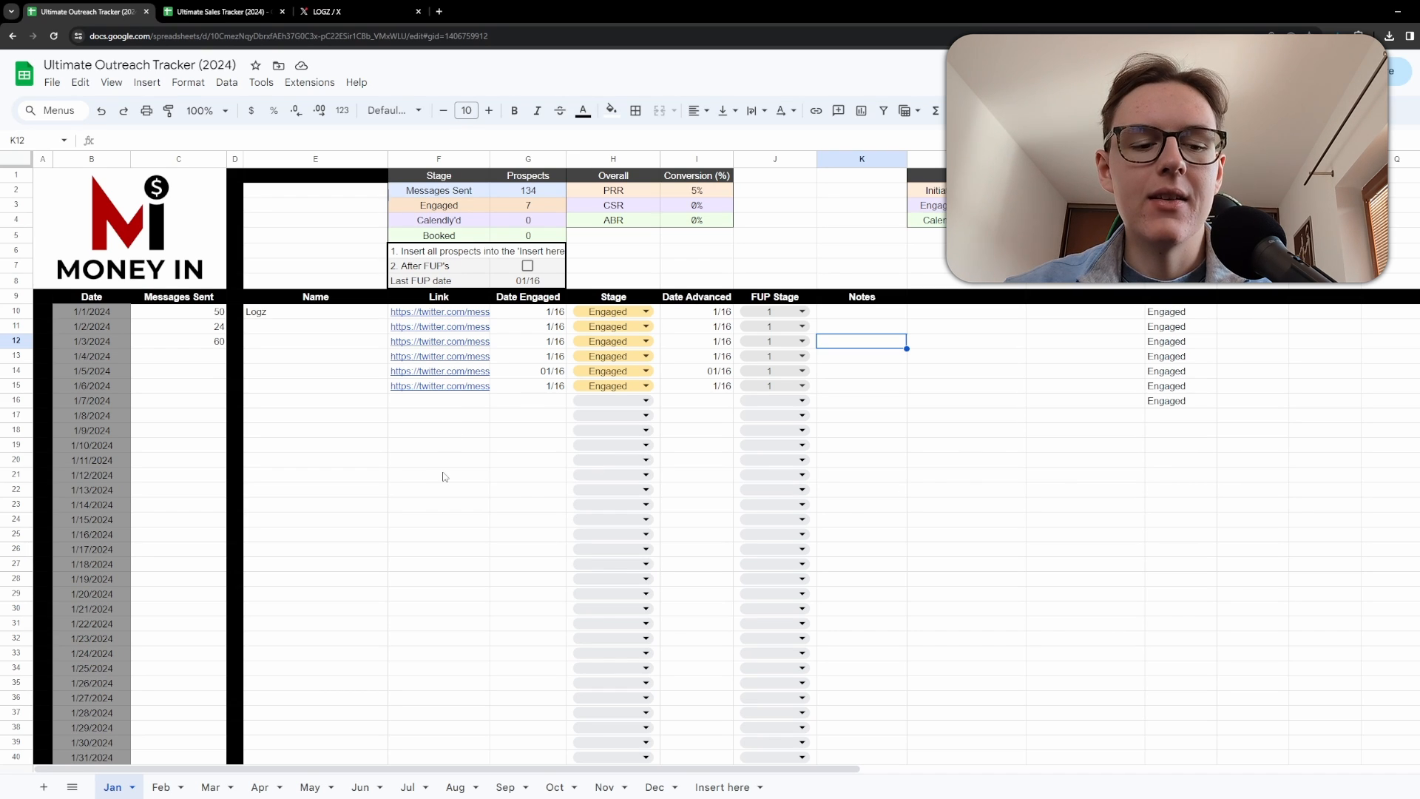
pyautogui.click(722, 787)
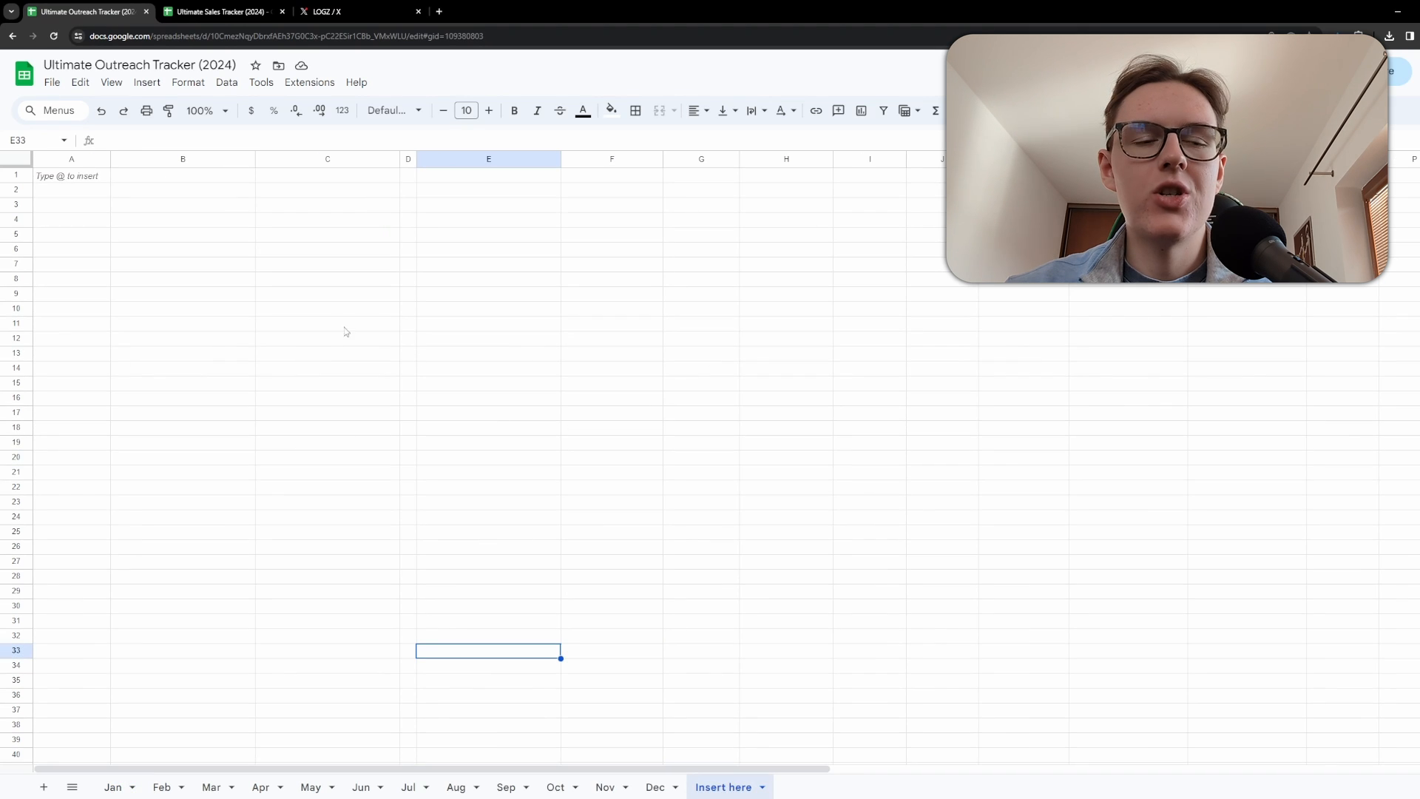
pyautogui.click(117, 787)
pyautogui.click(423, 490)
pyautogui.hotkey('ctrl', 'a')
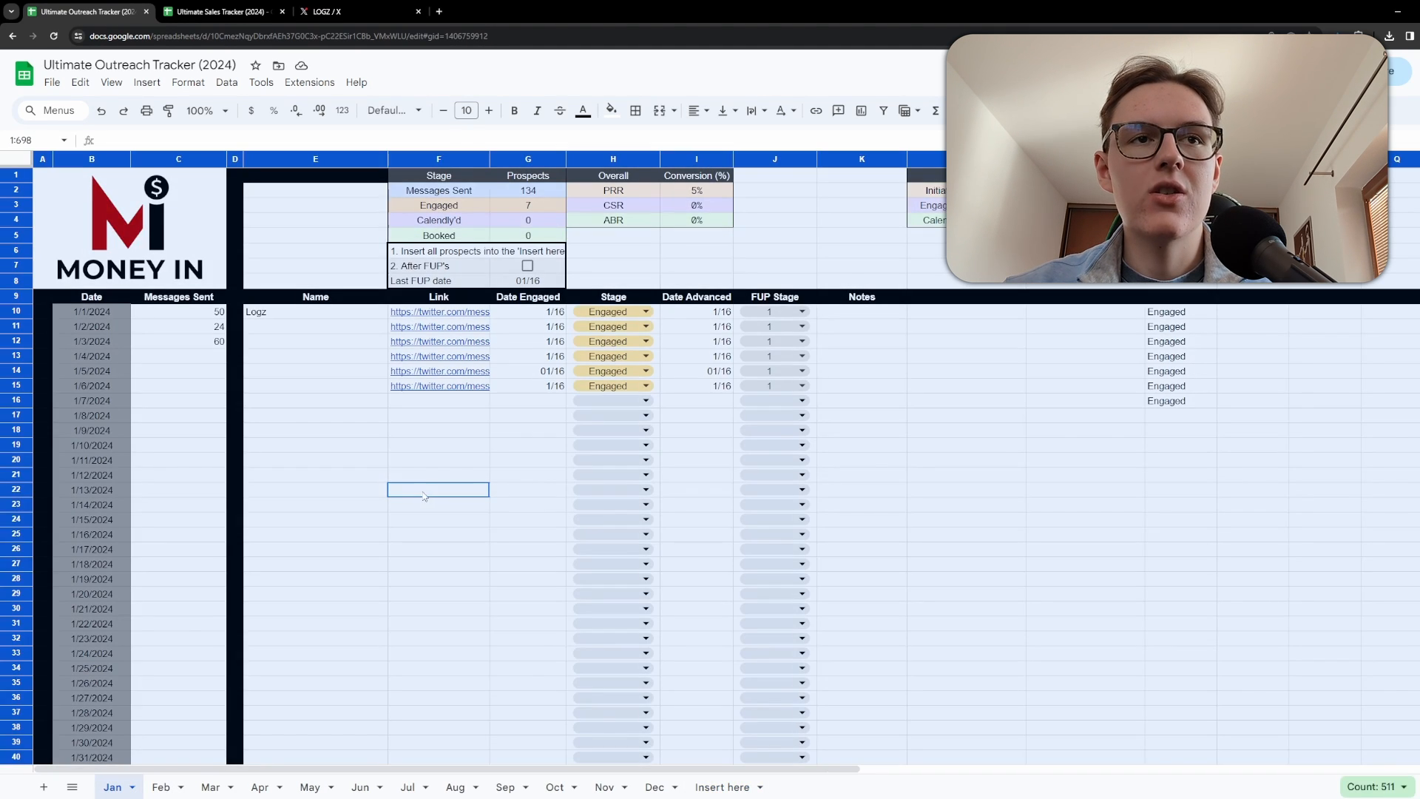
pyautogui.click(722, 787)
pyautogui.click(380, 476)
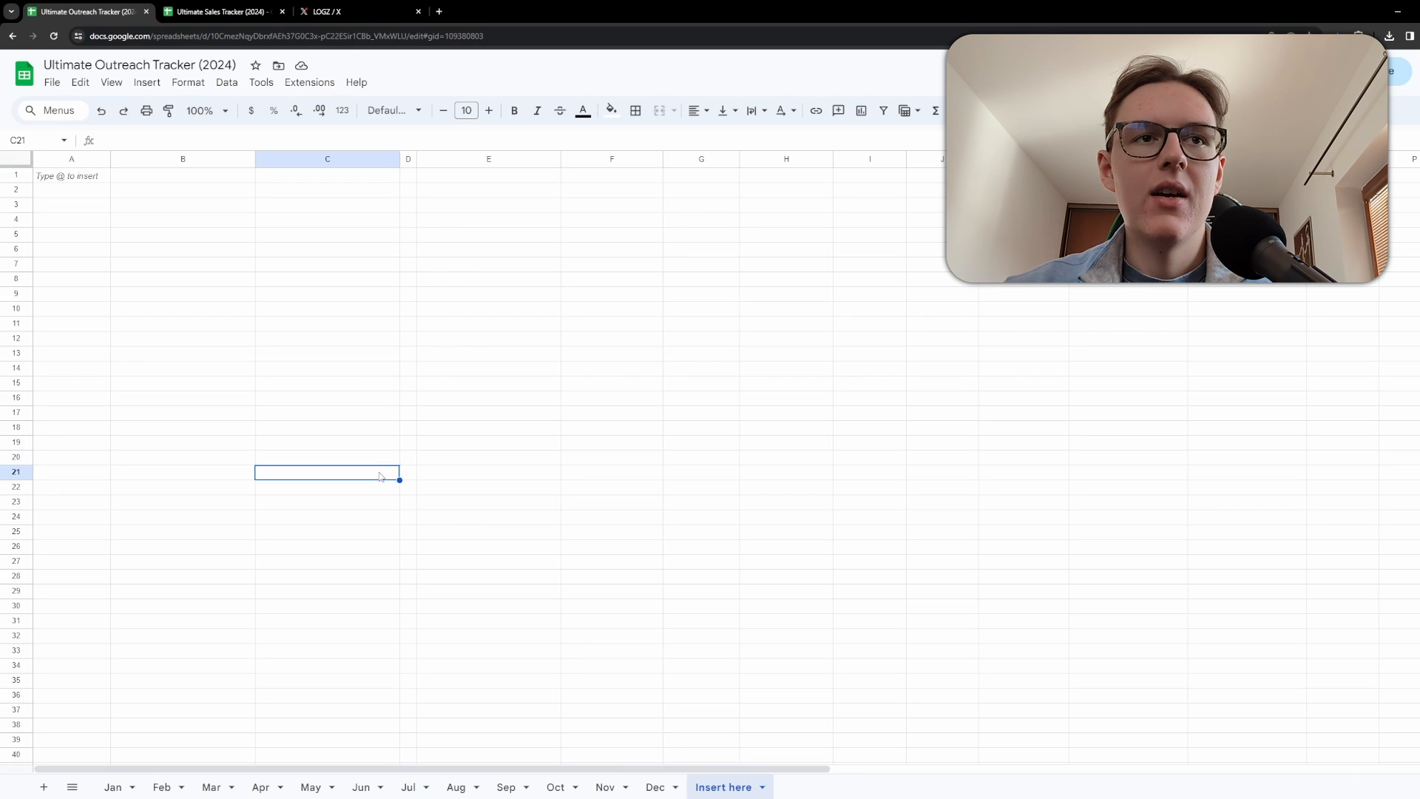
pyautogui.hotkey('ctrl', 'v')
pyautogui.hotkey('ctrl', 'z')
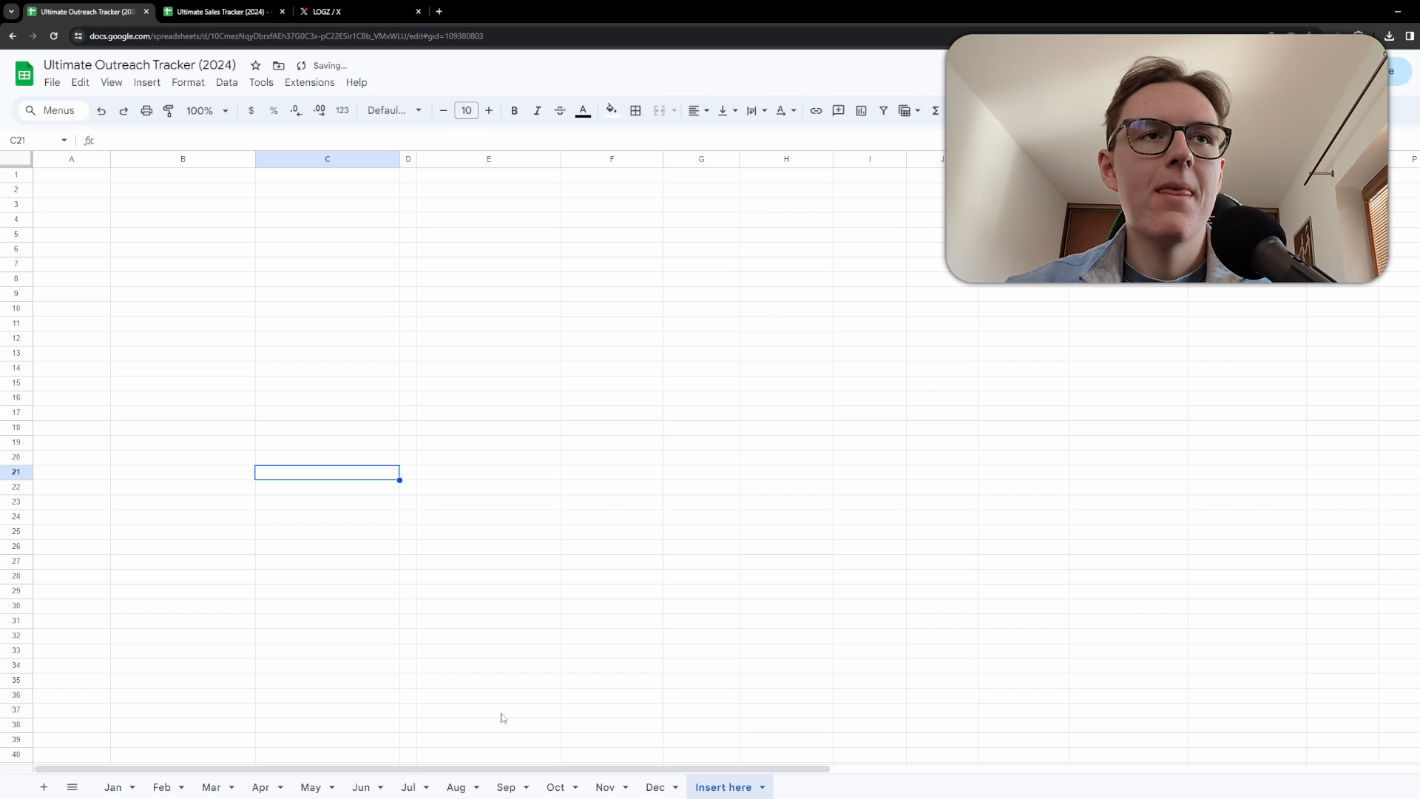
pyautogui.hotkey('ctrl', 'a')
pyautogui.hotkey('ctrl', 'v')
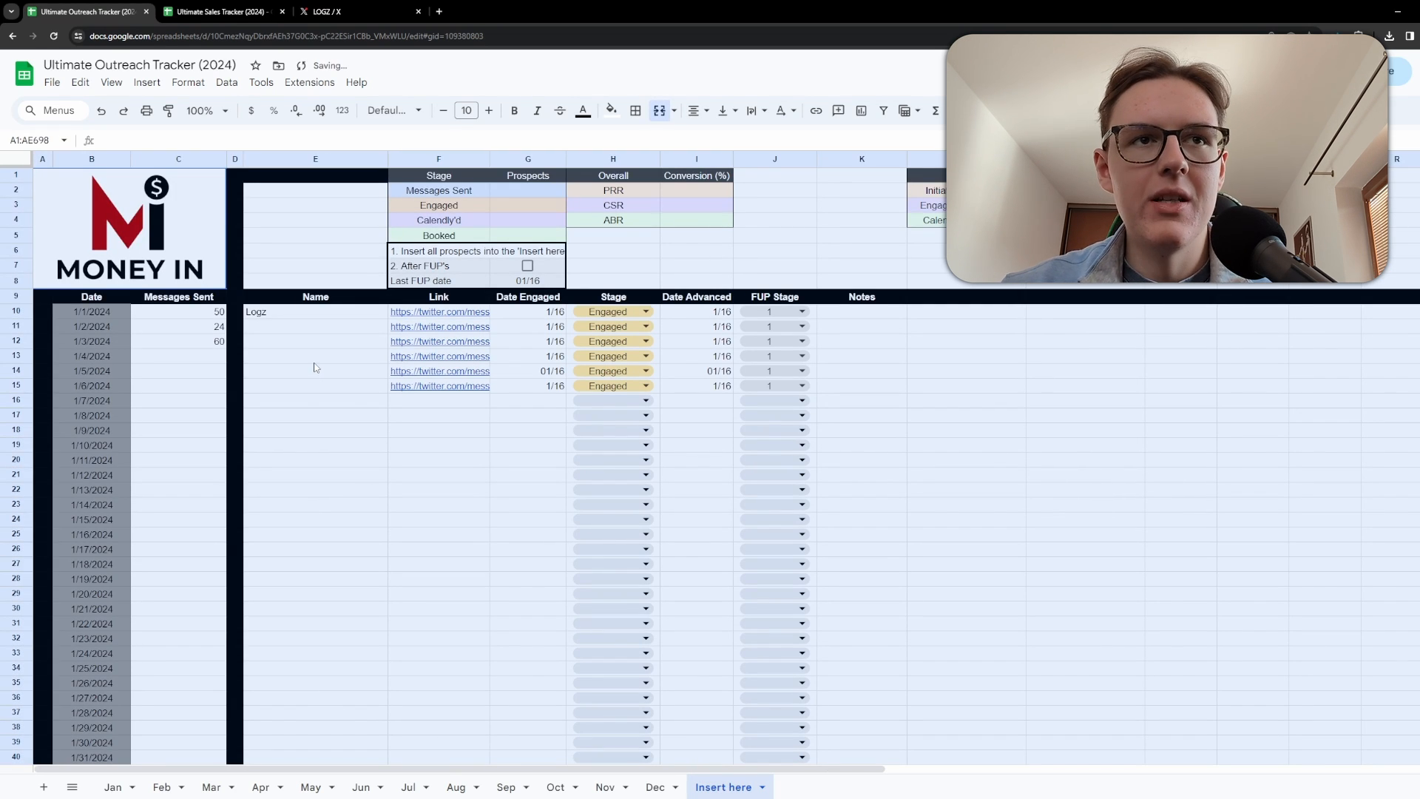
# Review the pasted prospect rows and the Last FUP date cell on the Jan sheet.
pyautogui.moveTo(352, 325); pyautogui.dragTo(776, 385)
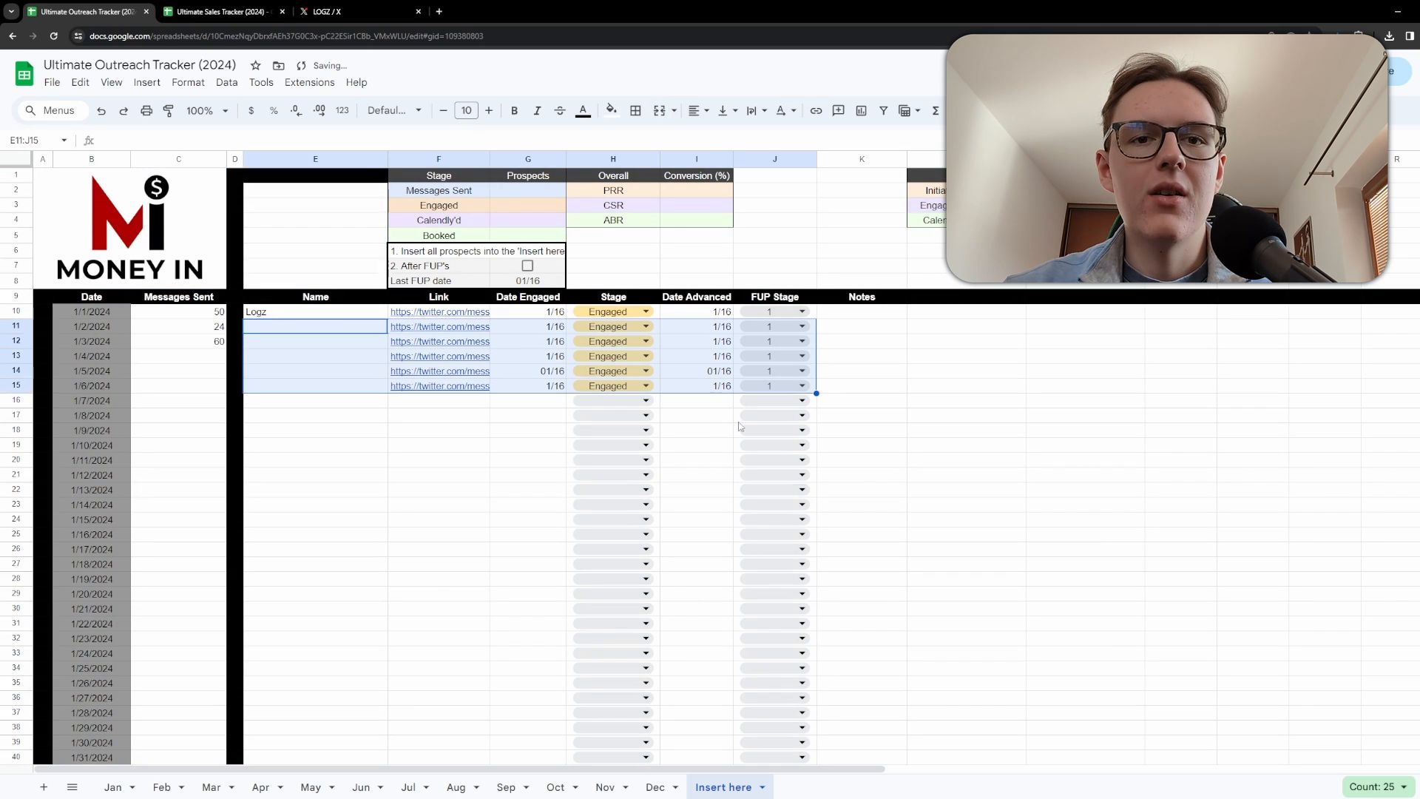
pyautogui.click(67, 276)
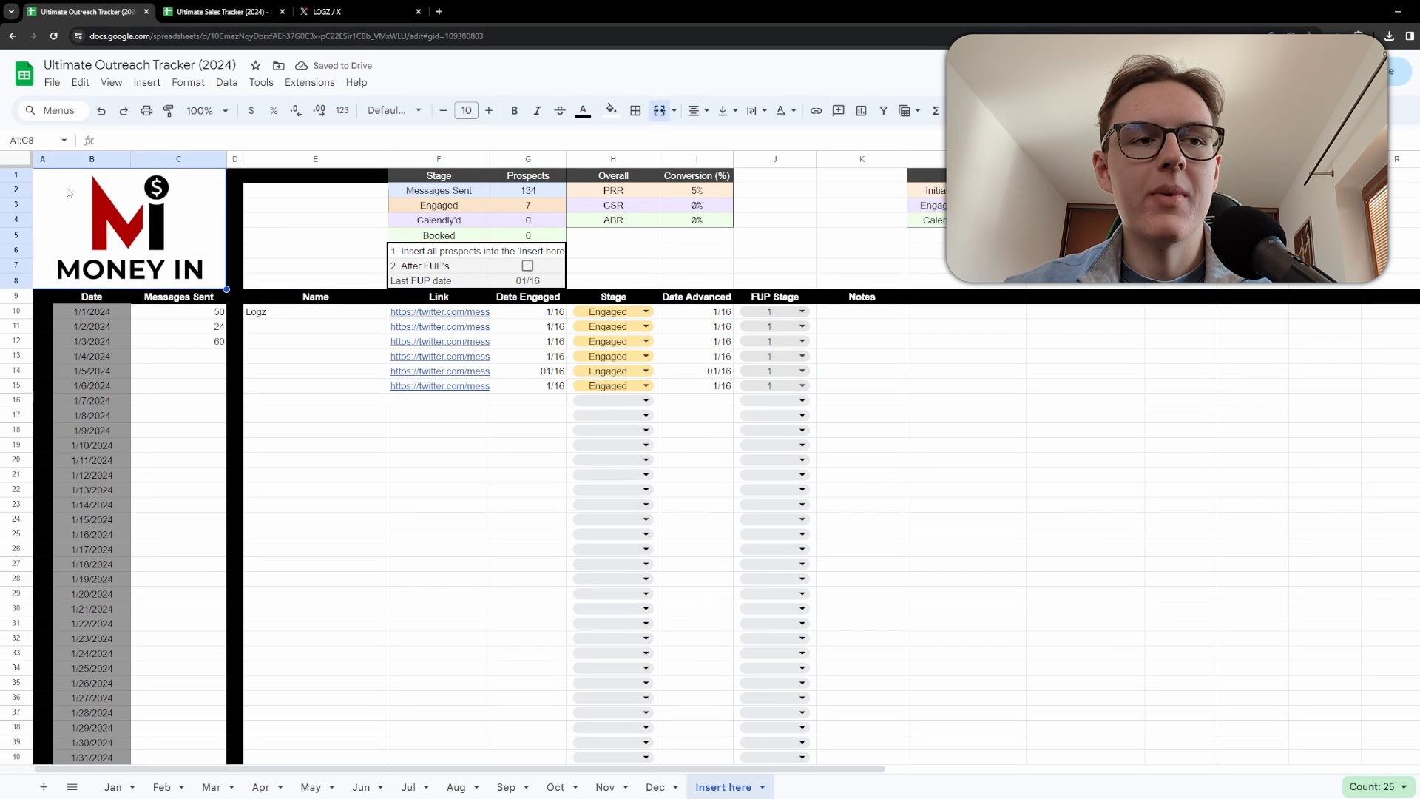
pyautogui.click(113, 787)
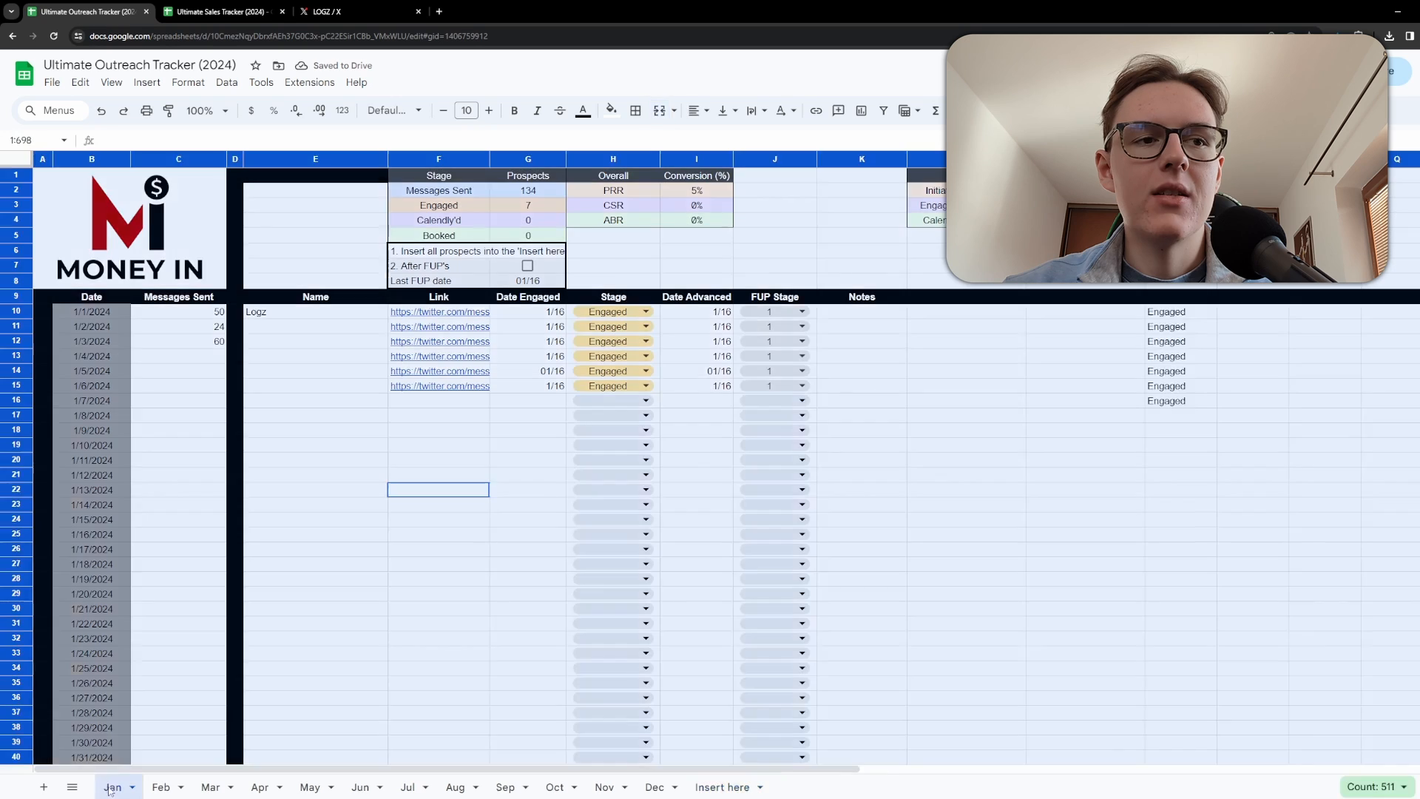
pyautogui.click(473, 460)
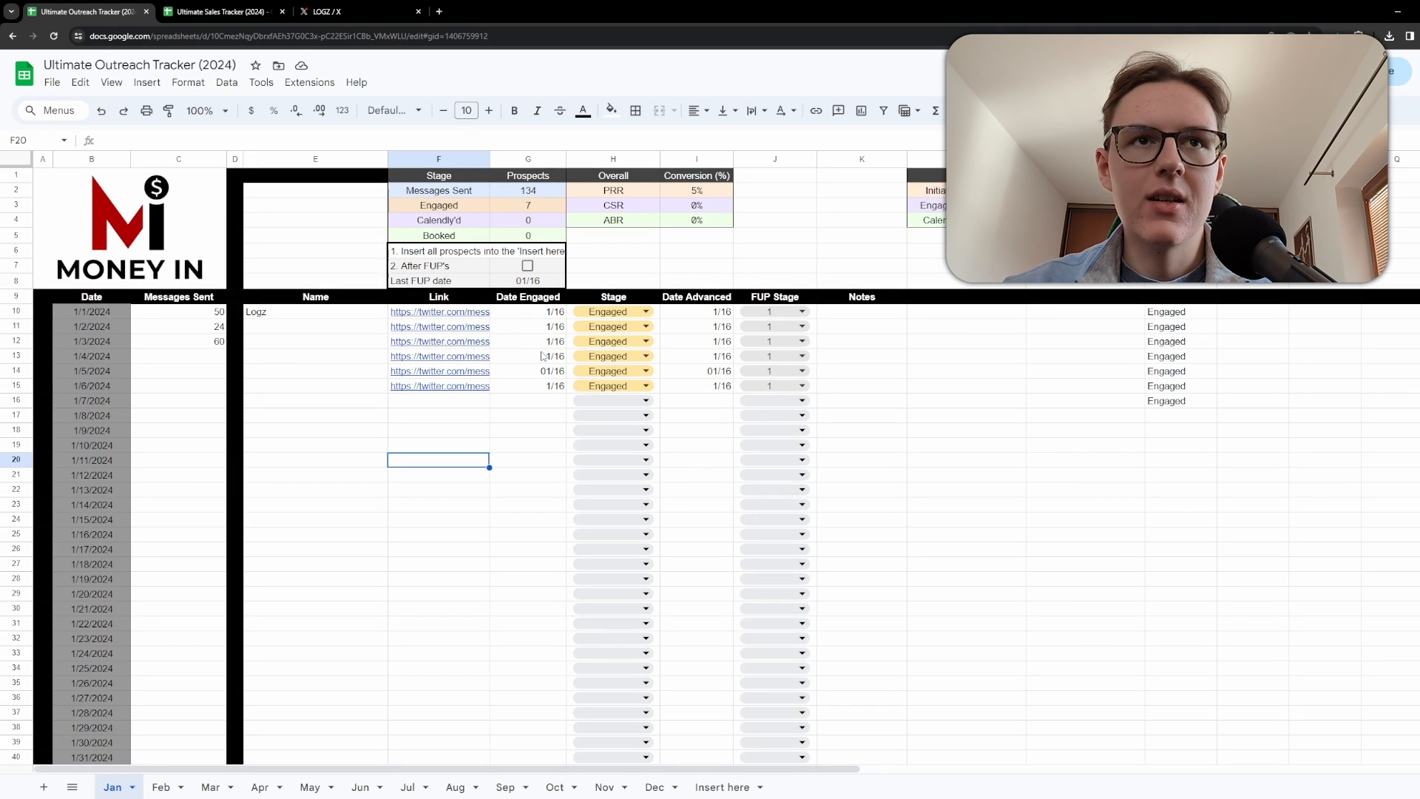
pyautogui.click(495, 283)
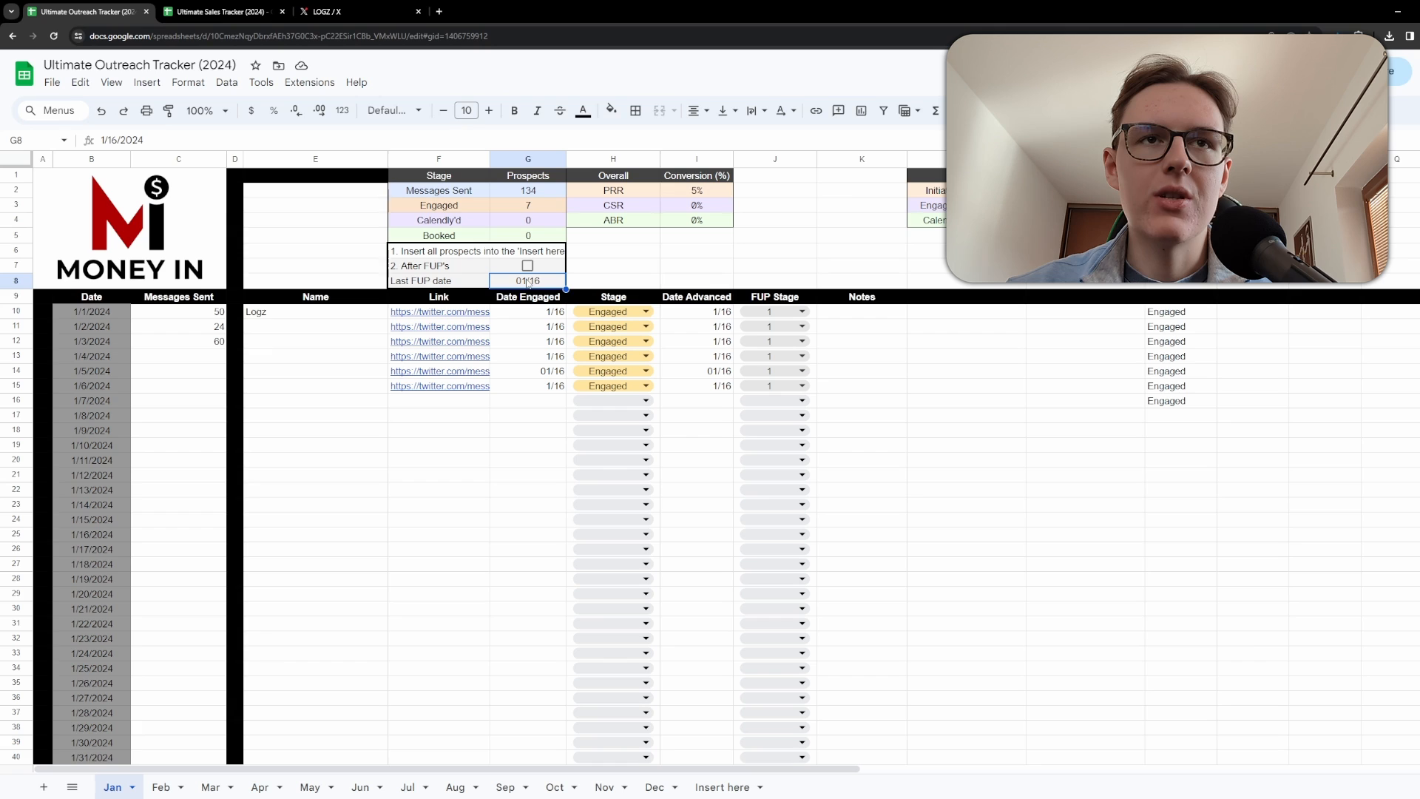
pyautogui.click(523, 622)
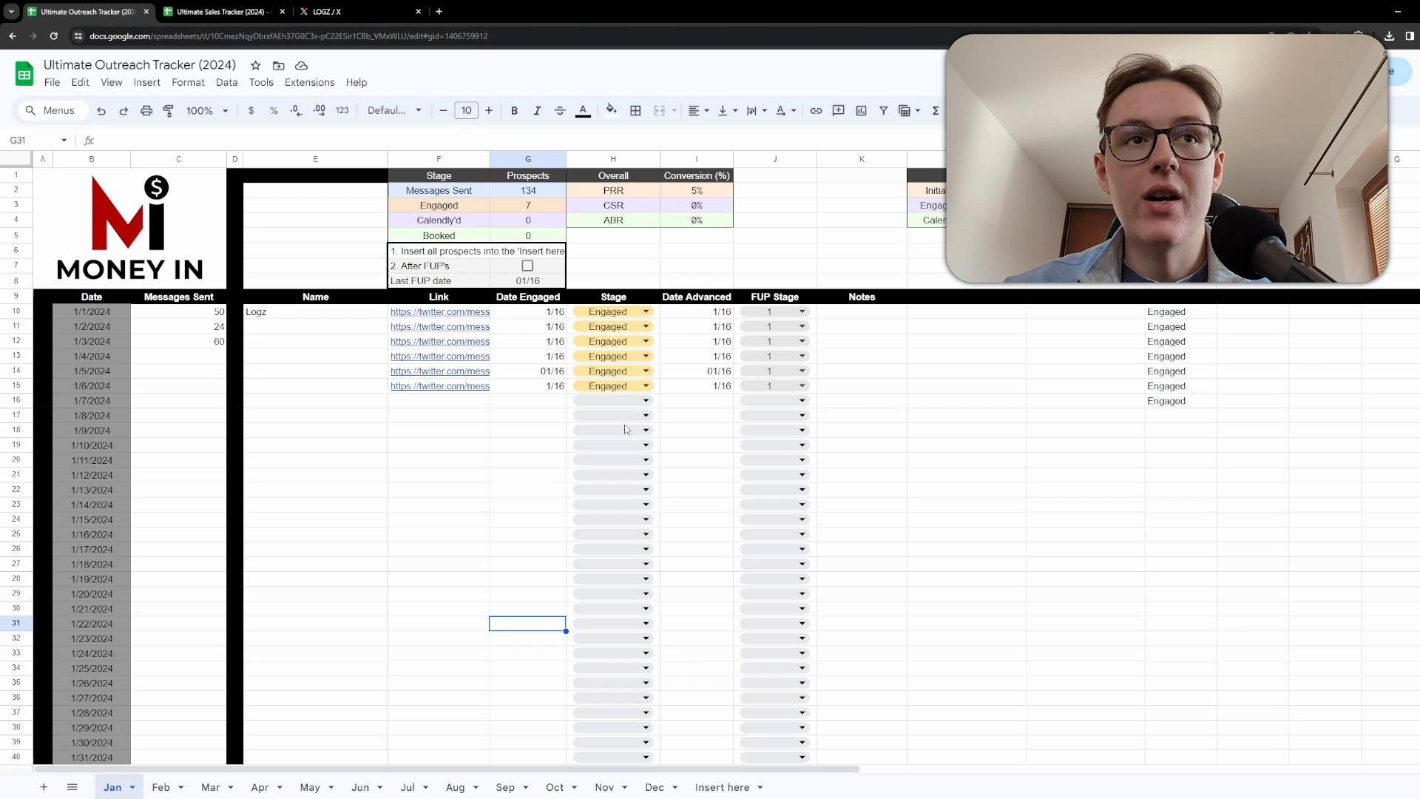
# Enter 345 messages sent for 1/4/2024.
pyautogui.moveTo(166, 326); pyautogui.dragTo(184, 359)
pyautogui.scroll(-1, 185, 384)
pyautogui.click(176, 381)
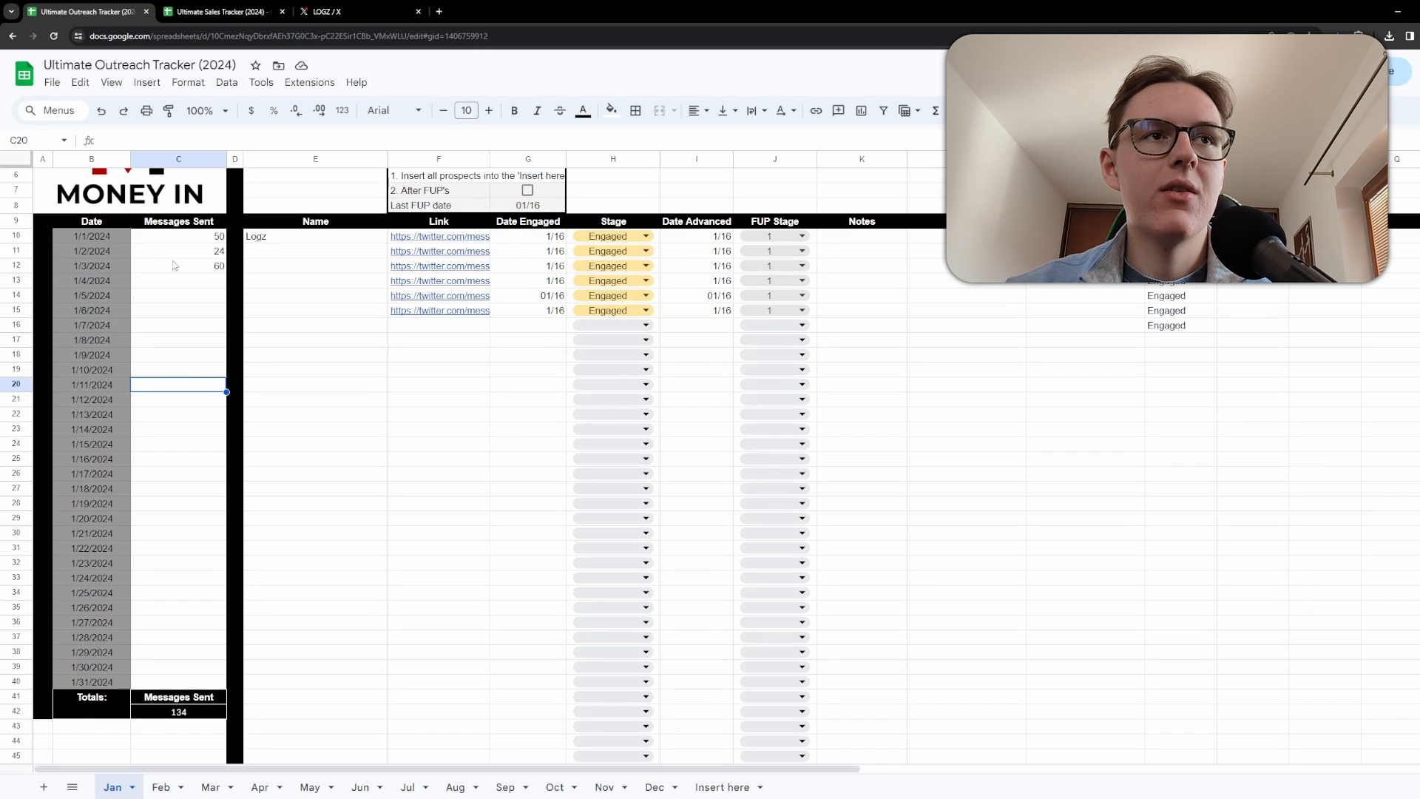
pyautogui.click(178, 280)
pyautogui.write('345')
pyautogui.scroll(2, 425, 403)
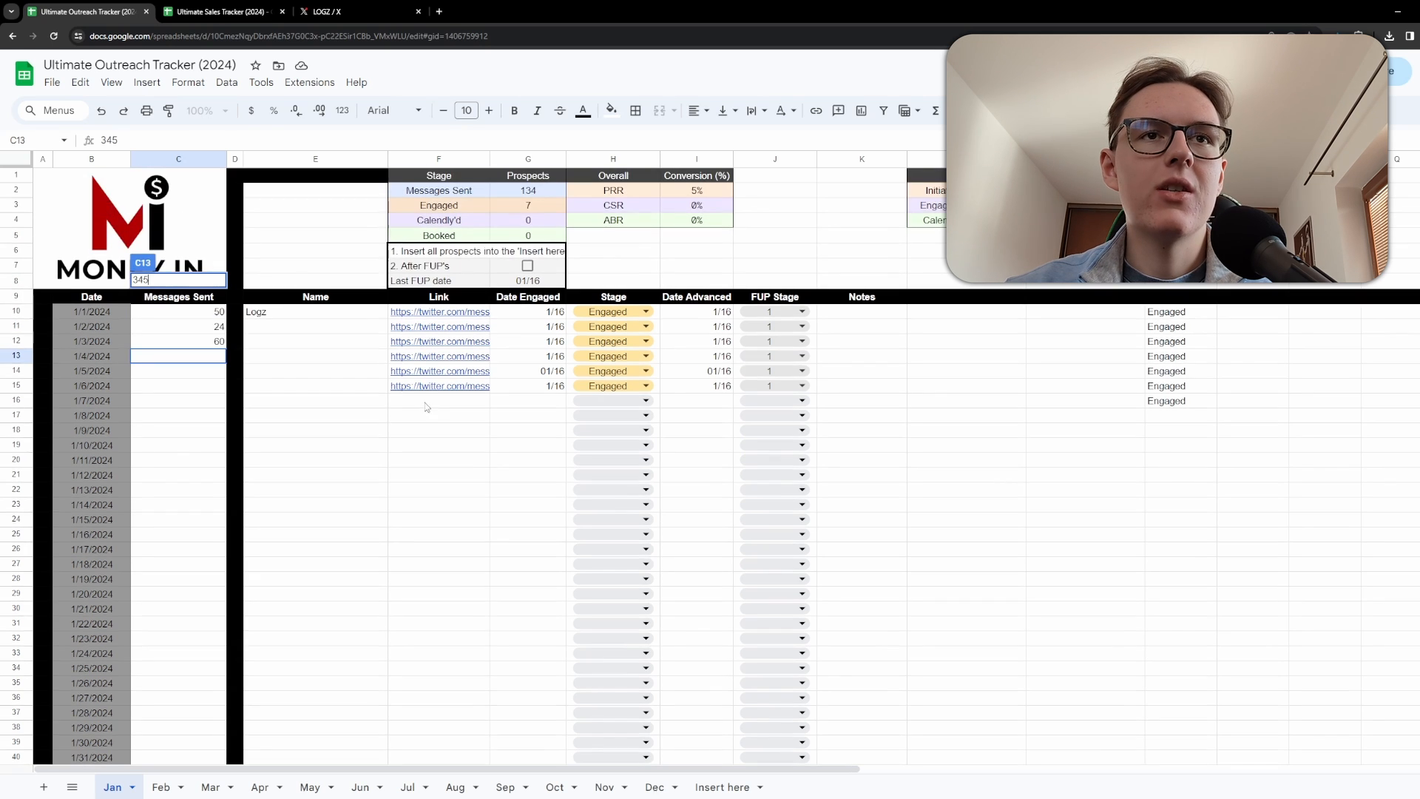
# Review the Stage dropdown options and the Date Advanced and FUP Stage columns.
pyautogui.click(310, 312)
pyautogui.click(613, 312)
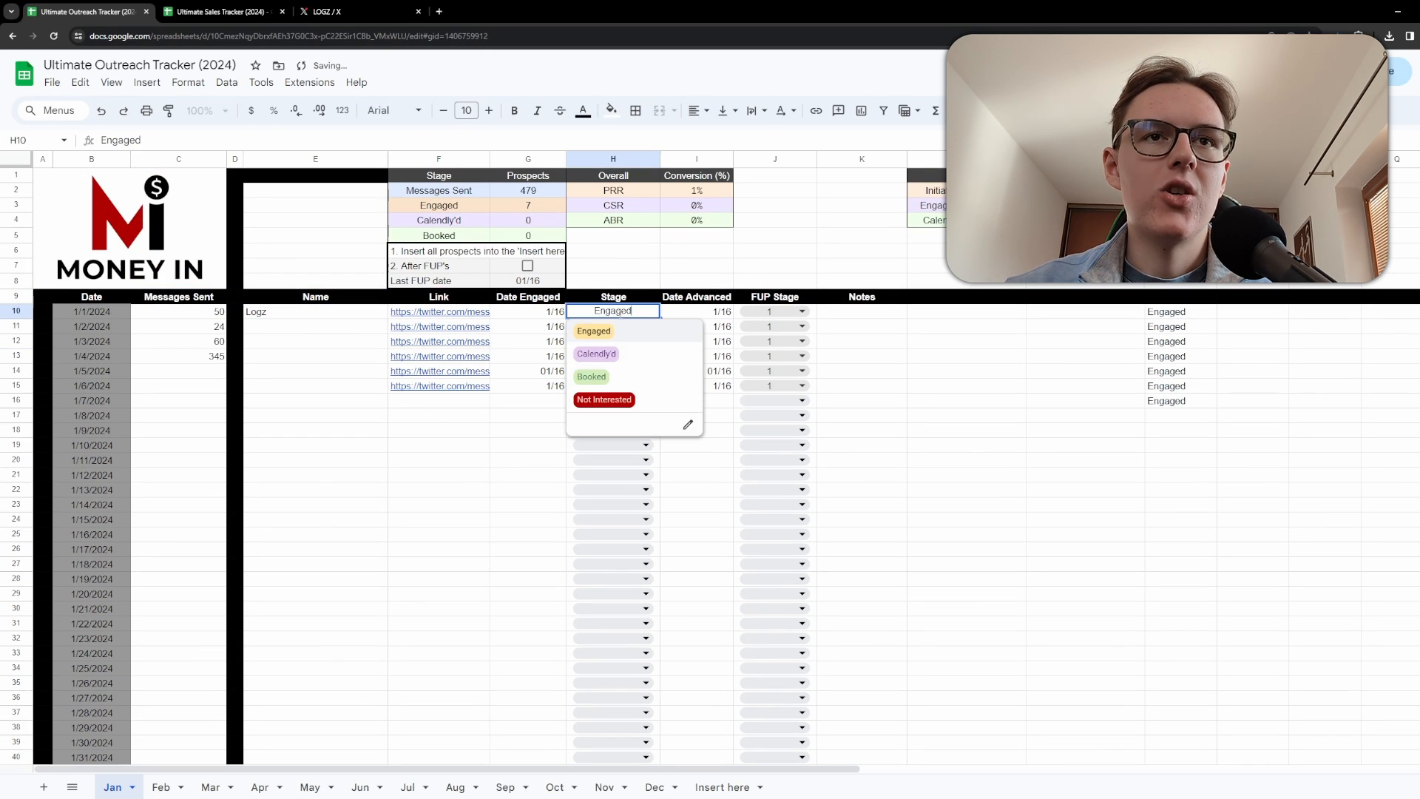
pyautogui.click(482, 443)
pyautogui.moveTo(700, 311); pyautogui.dragTo(696, 379)
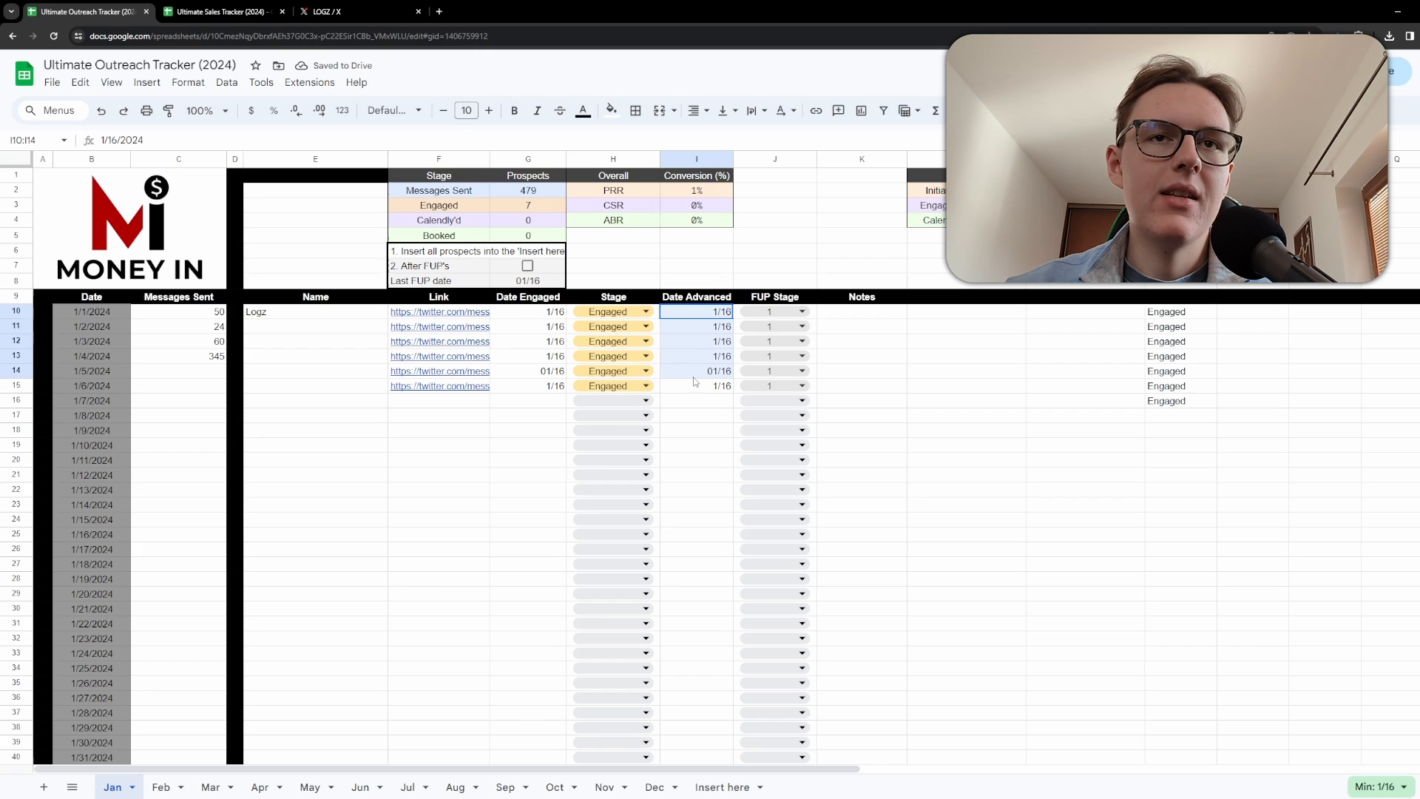
pyautogui.click(911, 334)
pyautogui.moveTo(785, 312); pyautogui.dragTo(781, 388)
pyautogui.click(965, 431)
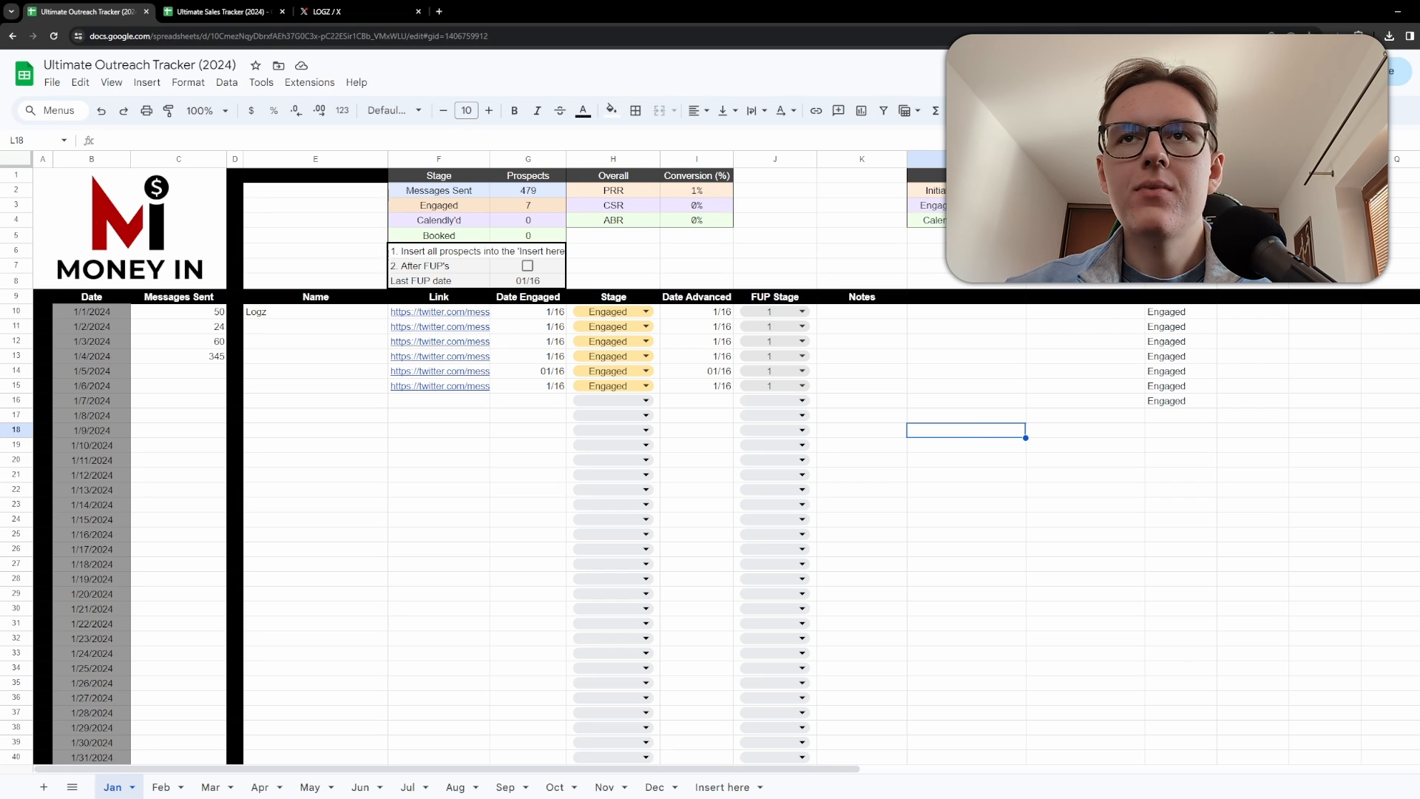
# Hide the helper column holding the Engaged labels.
pyautogui.click(1165, 159)
pyautogui.rightClick(1165, 158)
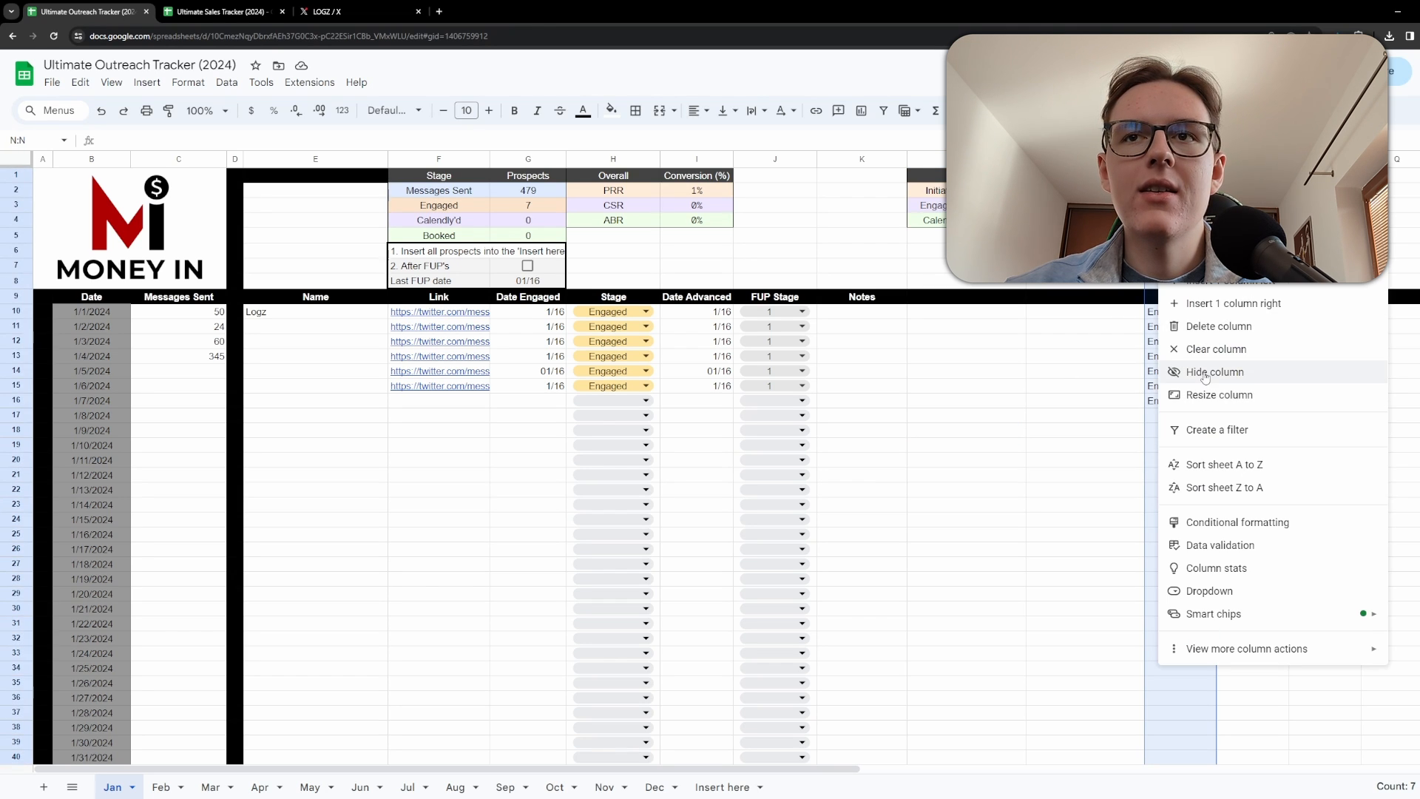
pyautogui.click(1205, 374)
pyautogui.click(949, 398)
pyautogui.scroll(-3, 282, 317)
pyautogui.scroll(3, 318, 377)
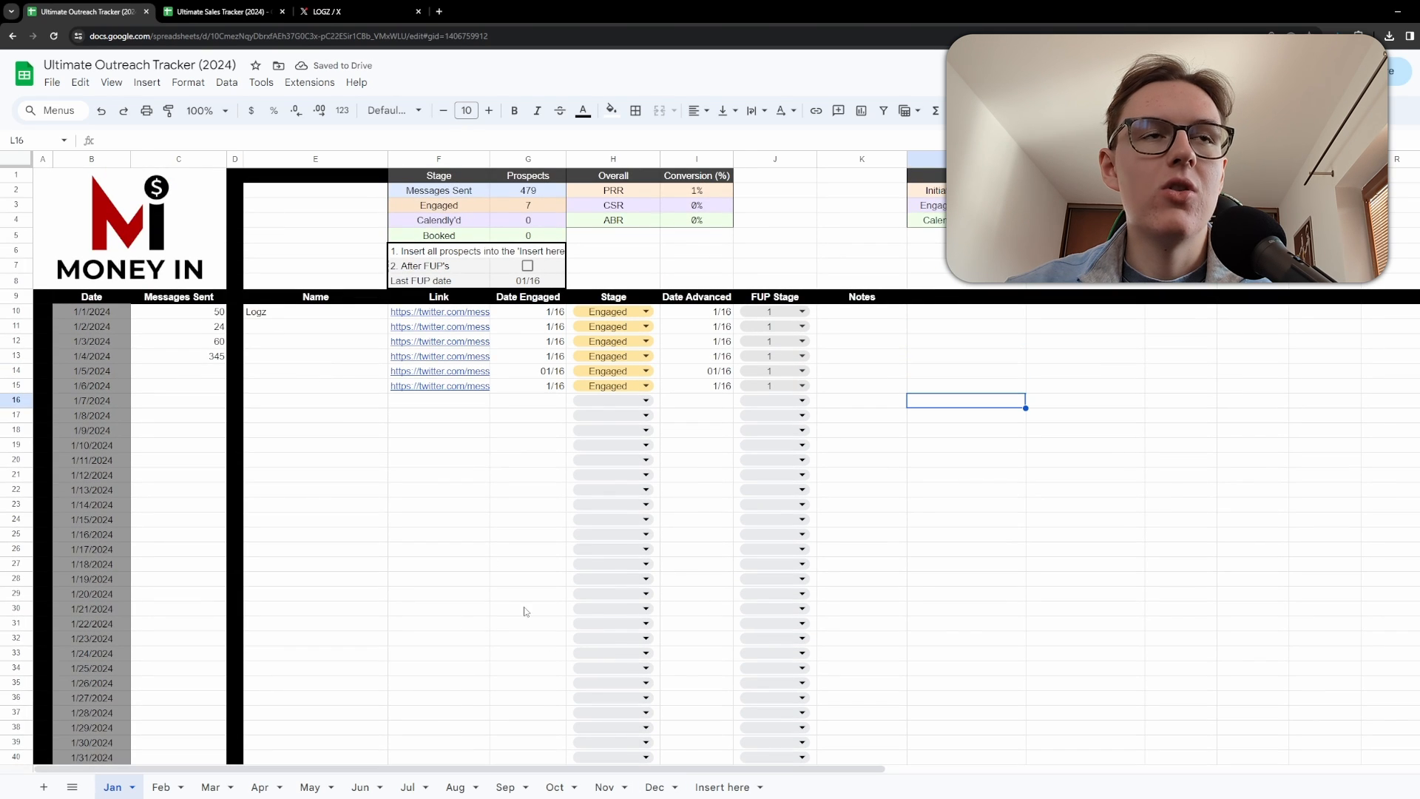
# Switch to the Ultimate Sales Tracker spreadsheet in the other browser tab.
pyautogui.click(220, 11)
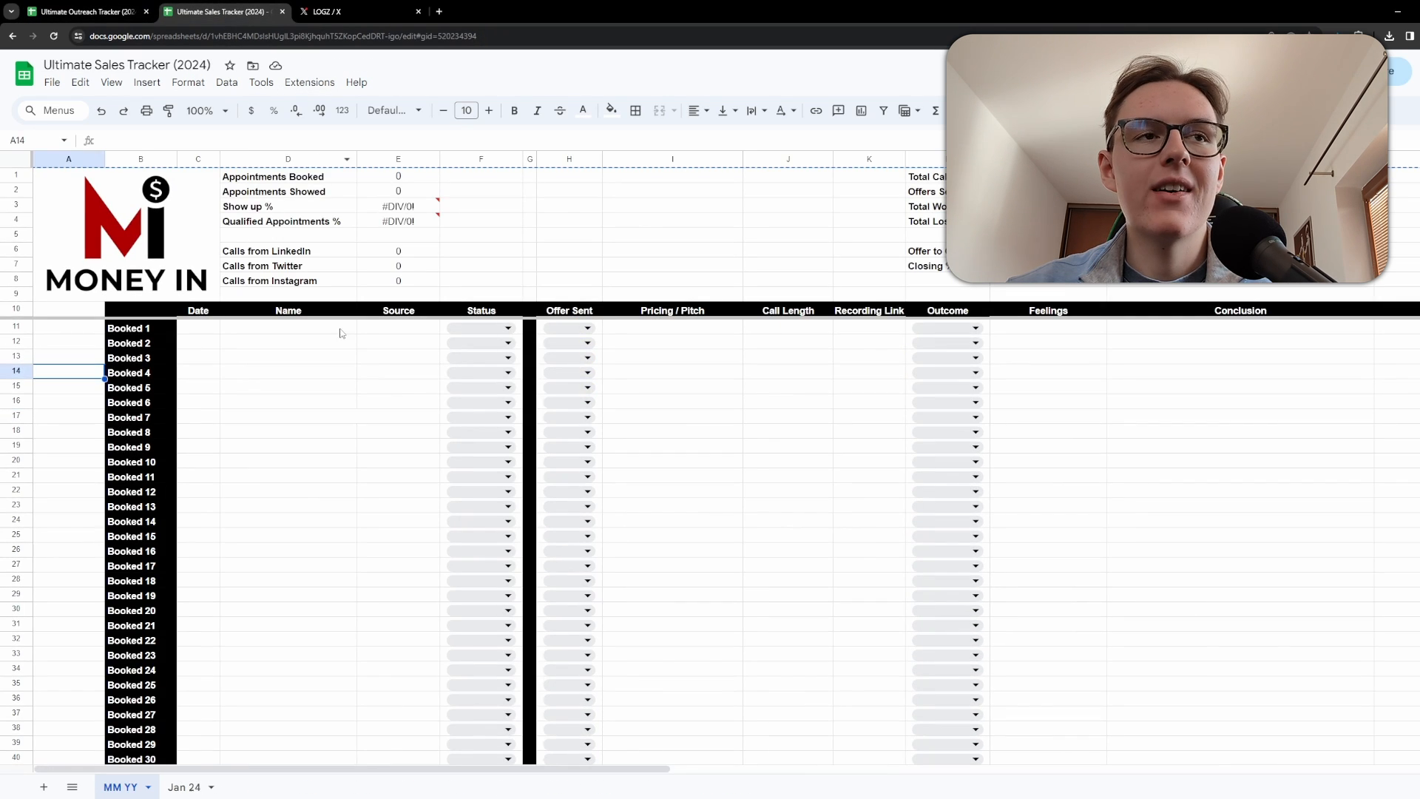
pyautogui.click(302, 446)
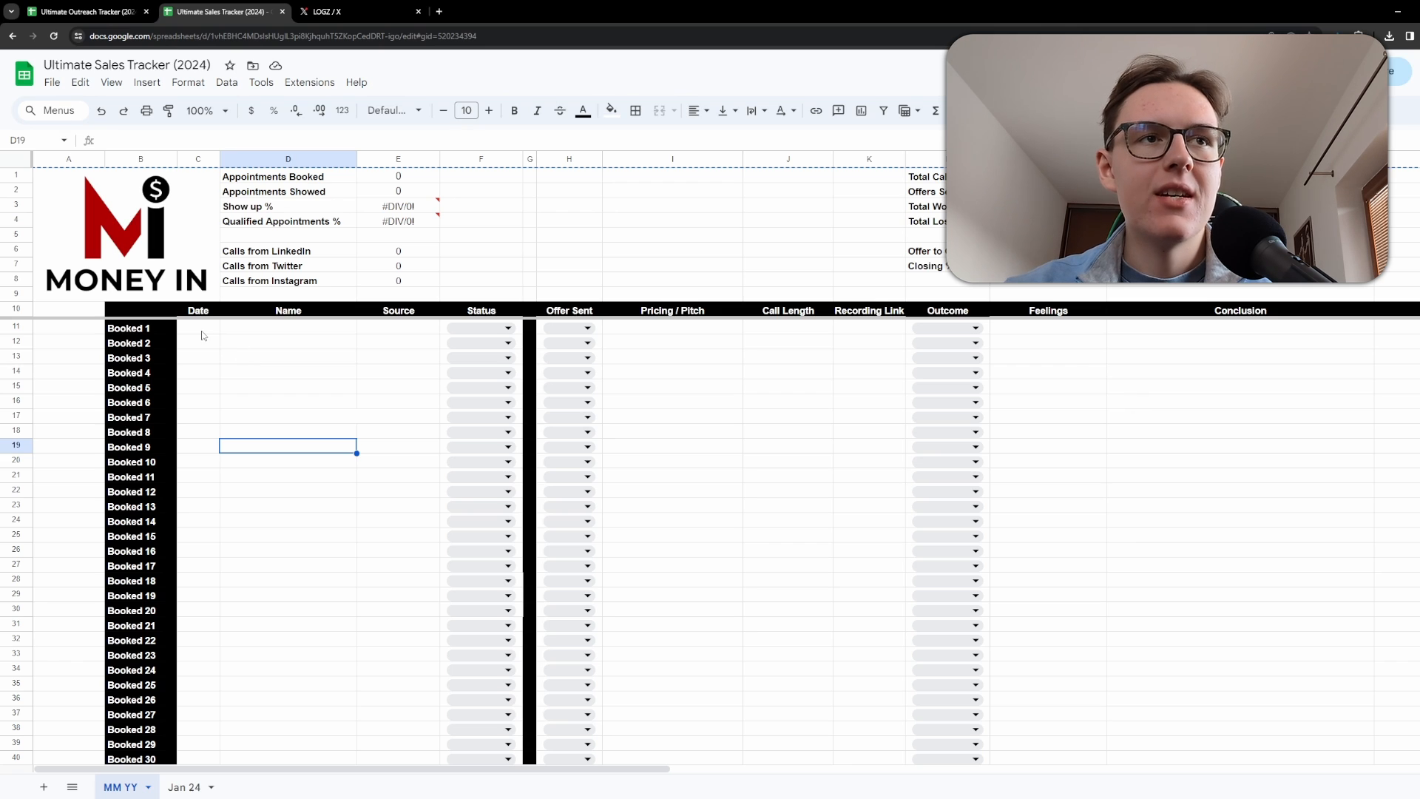
# Examine the Appointments Booked formula and the summary cells above the booking table.
pyautogui.moveTo(152, 330)
pyautogui.mouseDown()
pyautogui.moveTo(160, 738)
pyautogui.moveTo(148, 326)
pyautogui.mouseUp()
pyautogui.click(324, 392)
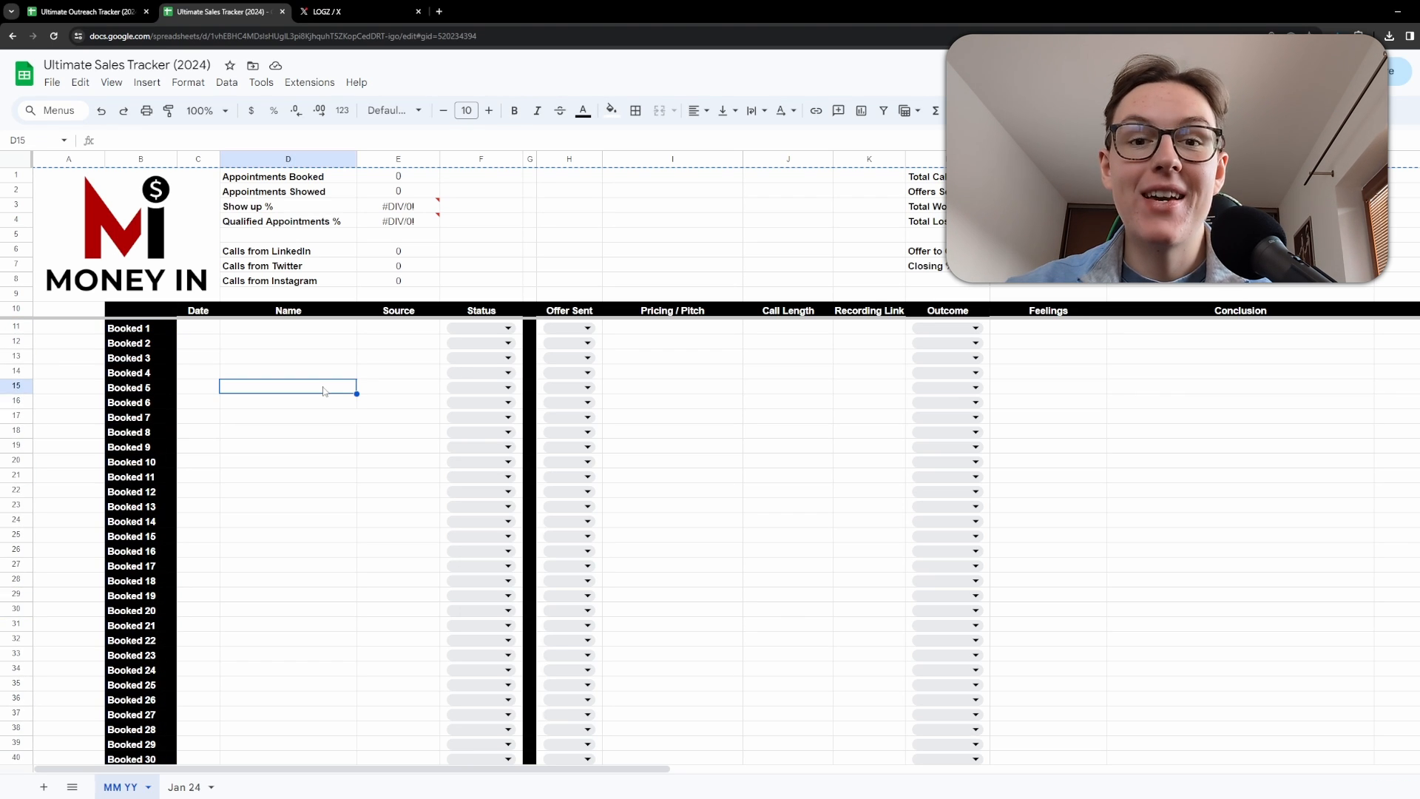
pyautogui.click(228, 338)
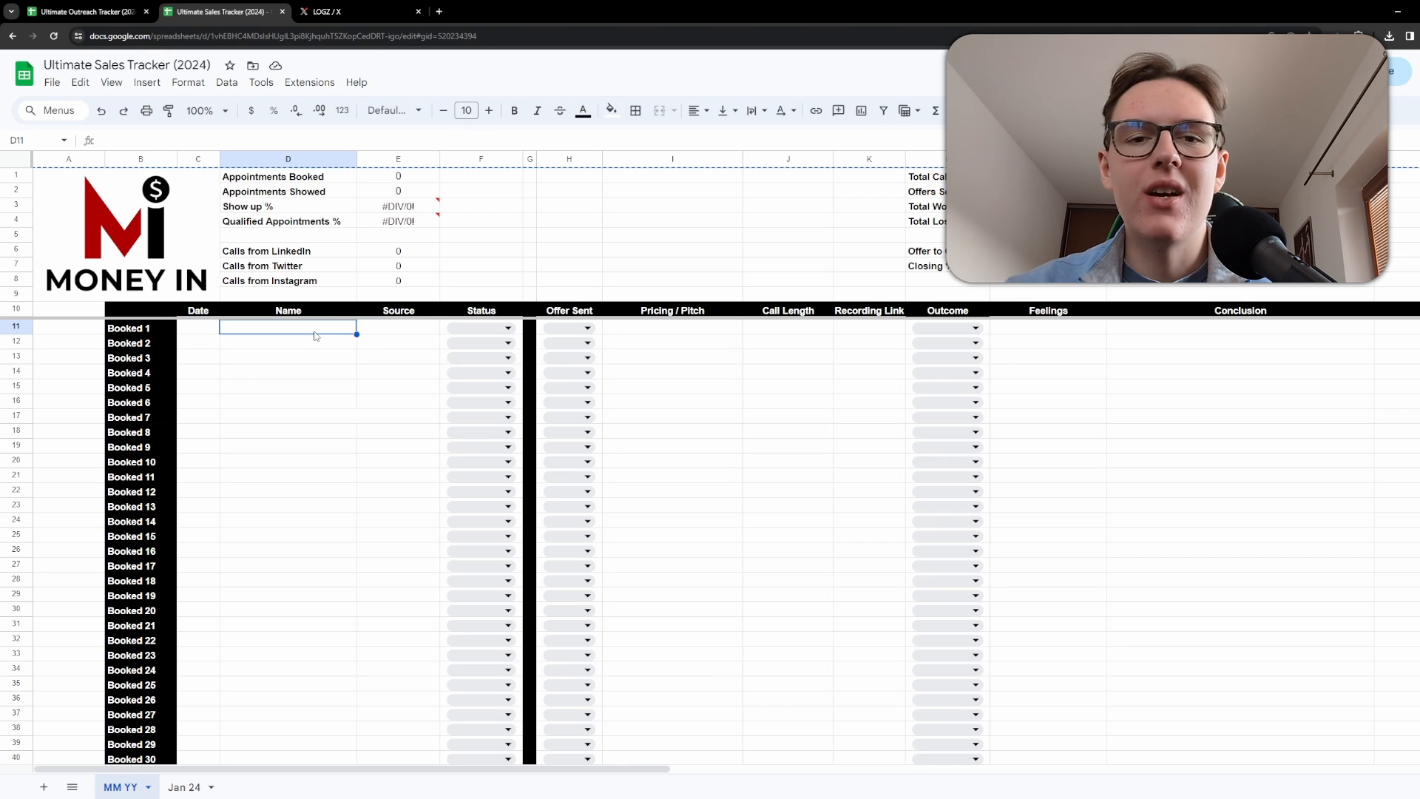
pyautogui.moveTo(367, 372); pyautogui.dragTo(354, 375)
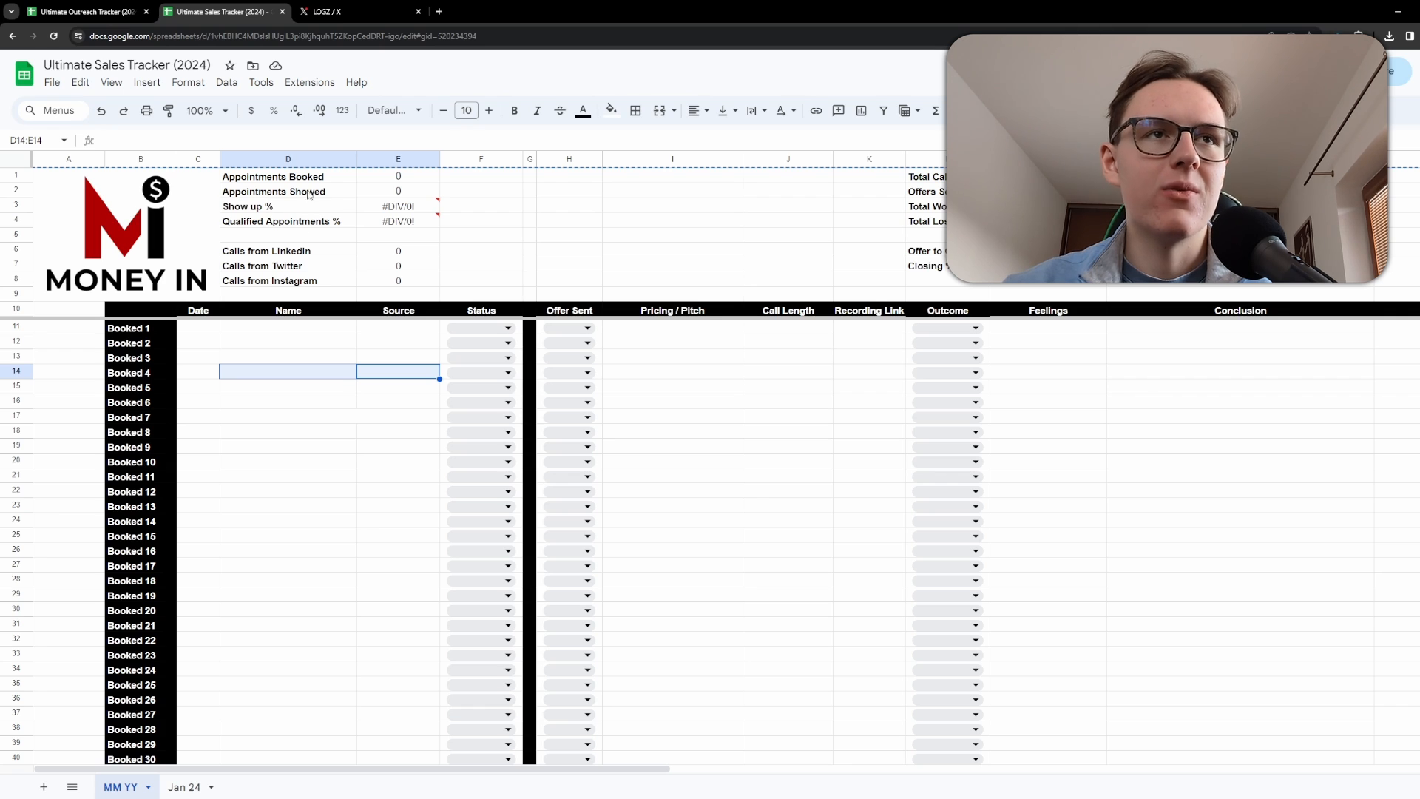
pyautogui.click(375, 182)
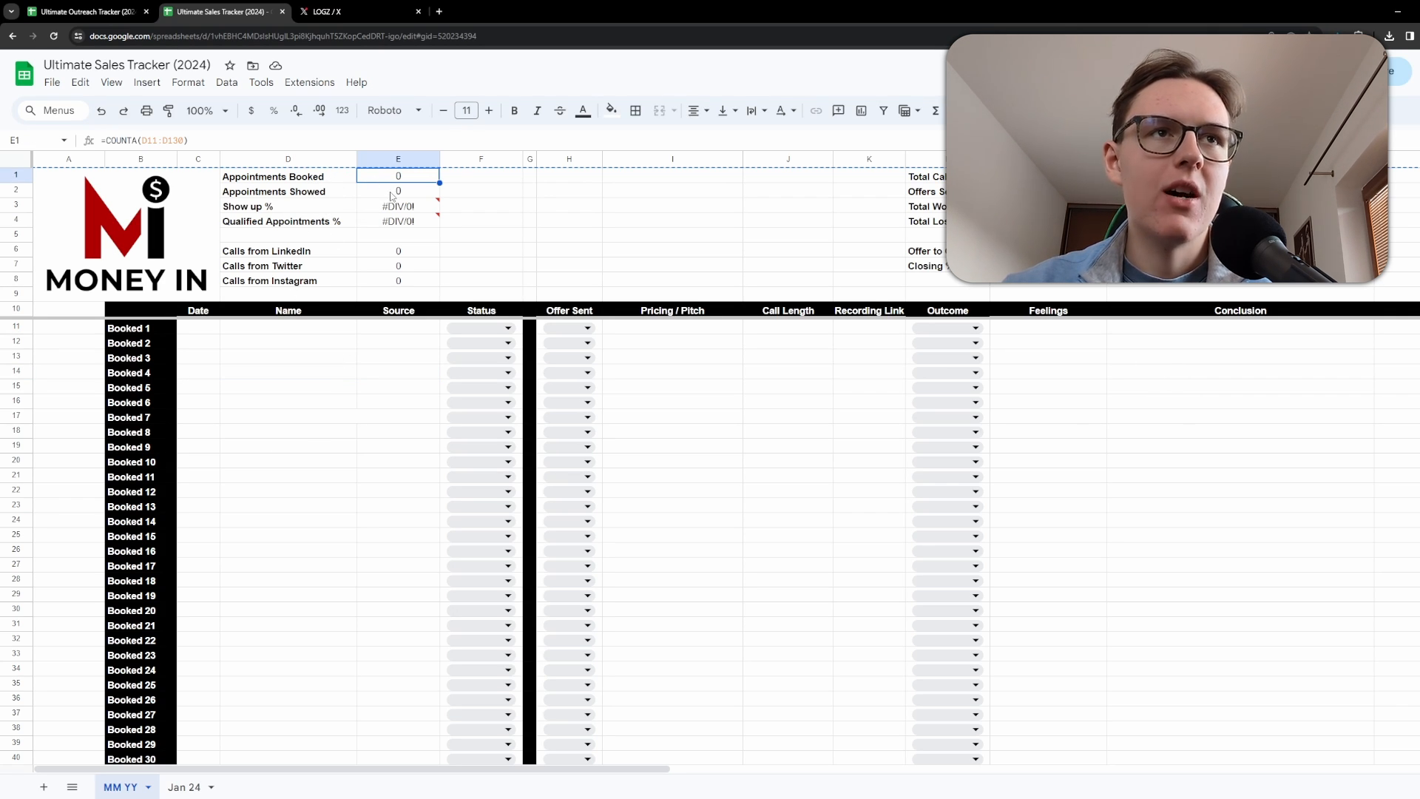
pyautogui.click(390, 423)
# Enter a prospect's name for Booked 1 and set its Source to Twitter.
pyautogui.click(264, 329)
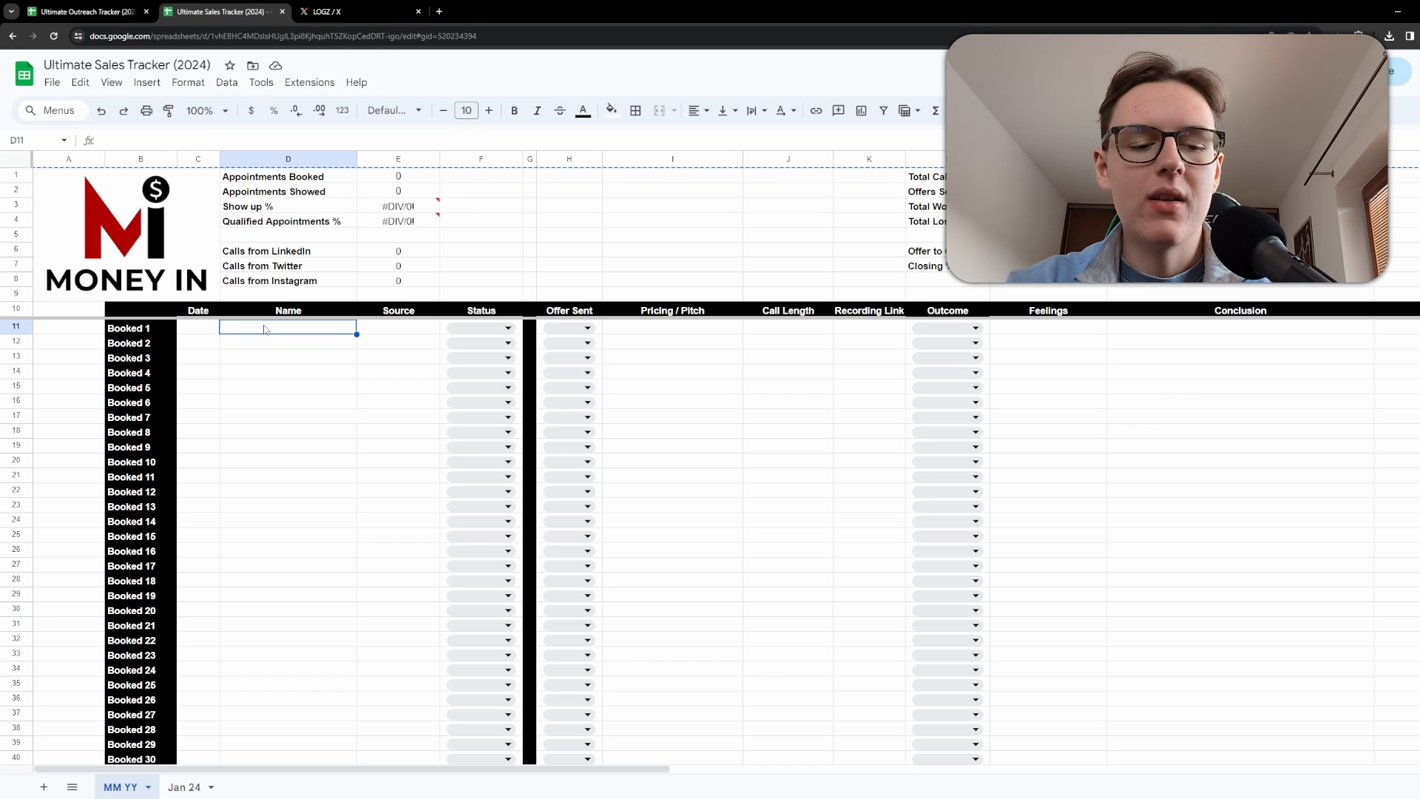
pyautogui.write('john')
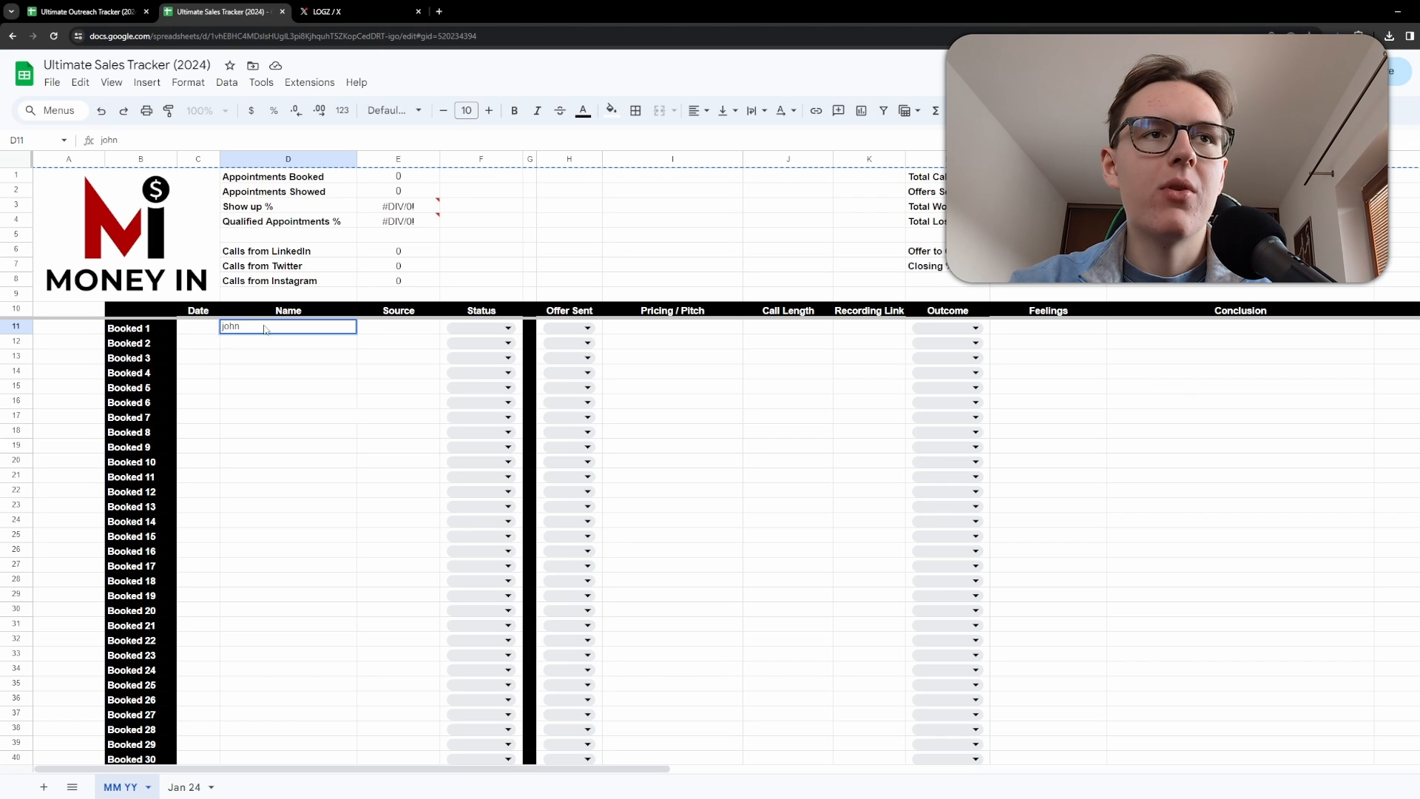
pyautogui.press('Tab')
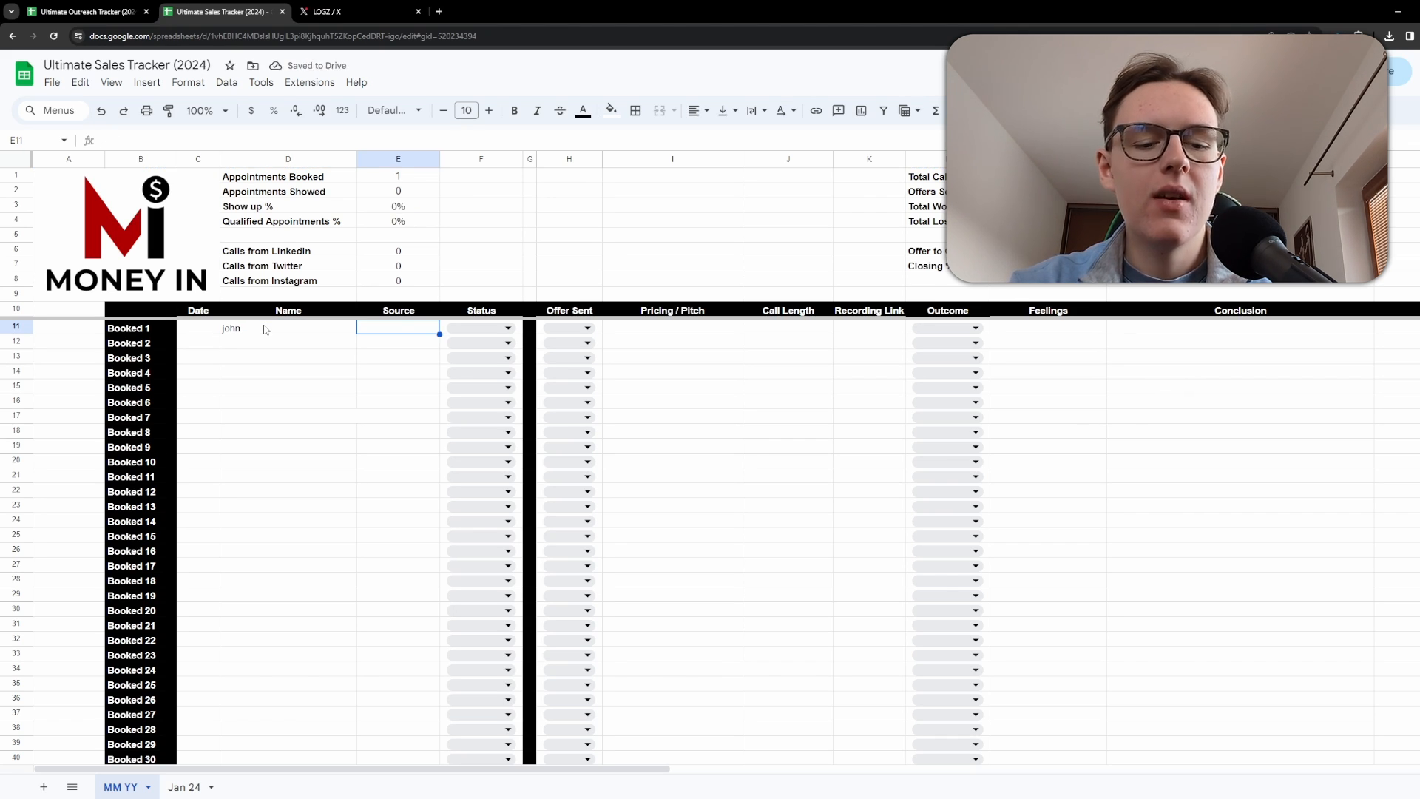
pyautogui.write('Twitte')
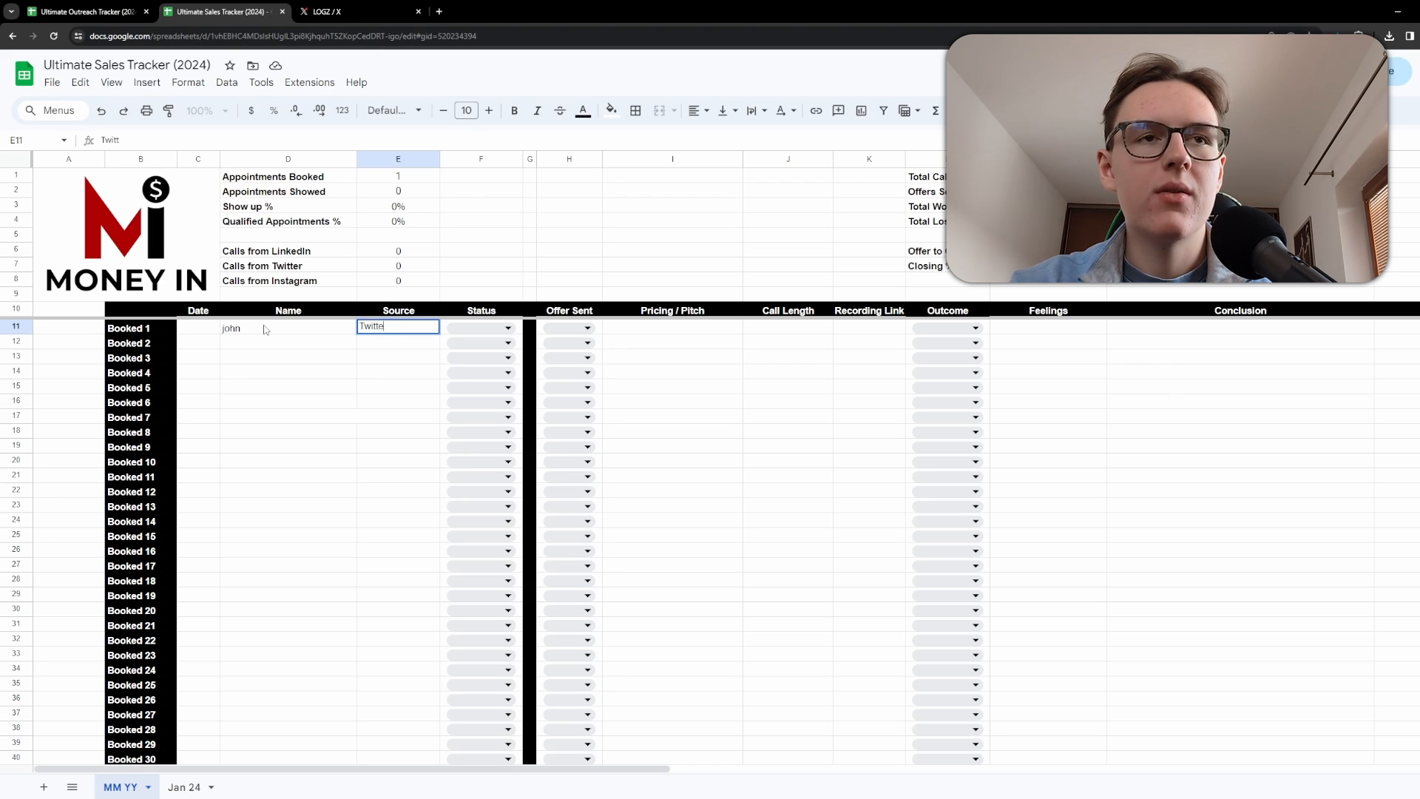
pyautogui.write('r')
pyautogui.press('Return')
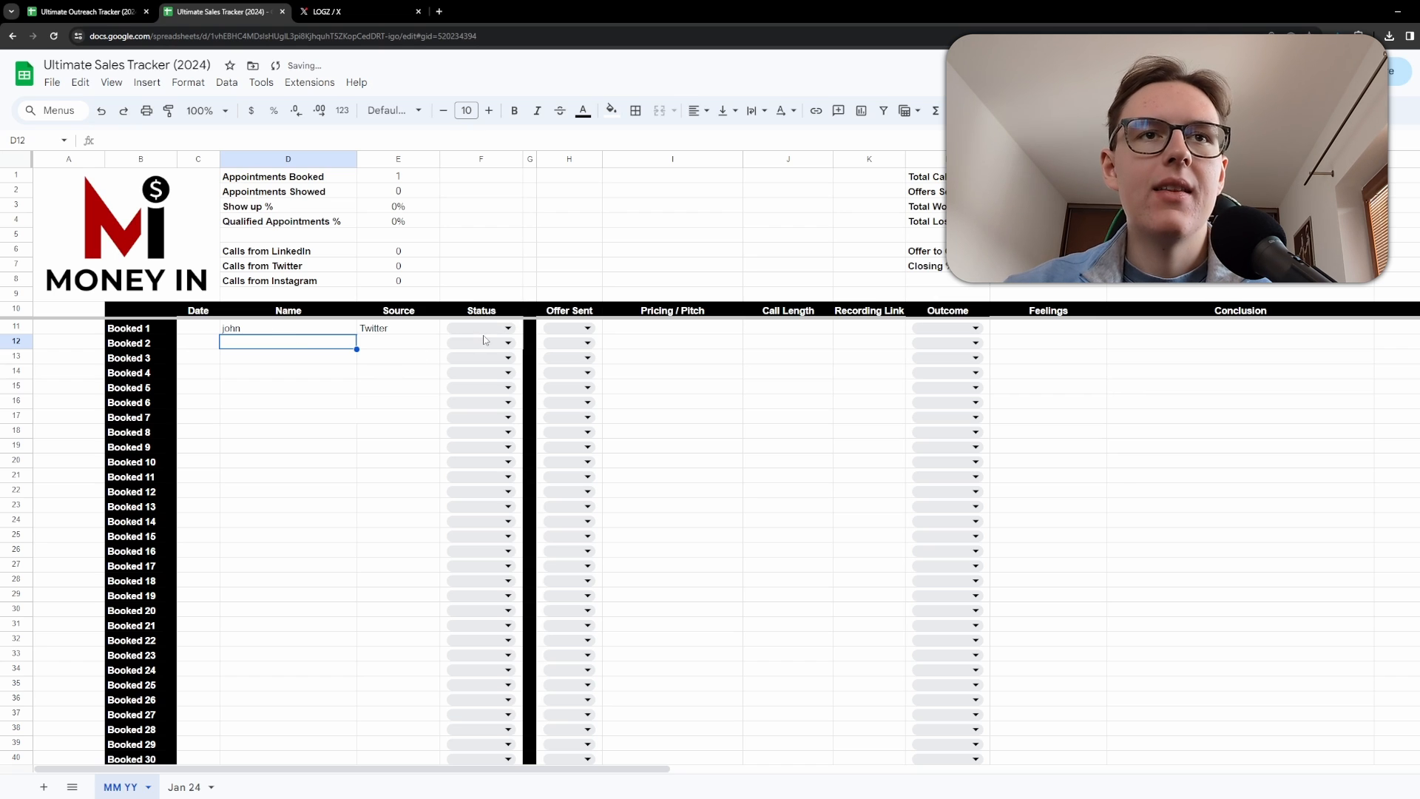
# Set Booked 1's Outcome to Lost.
pyautogui.click(940, 328)
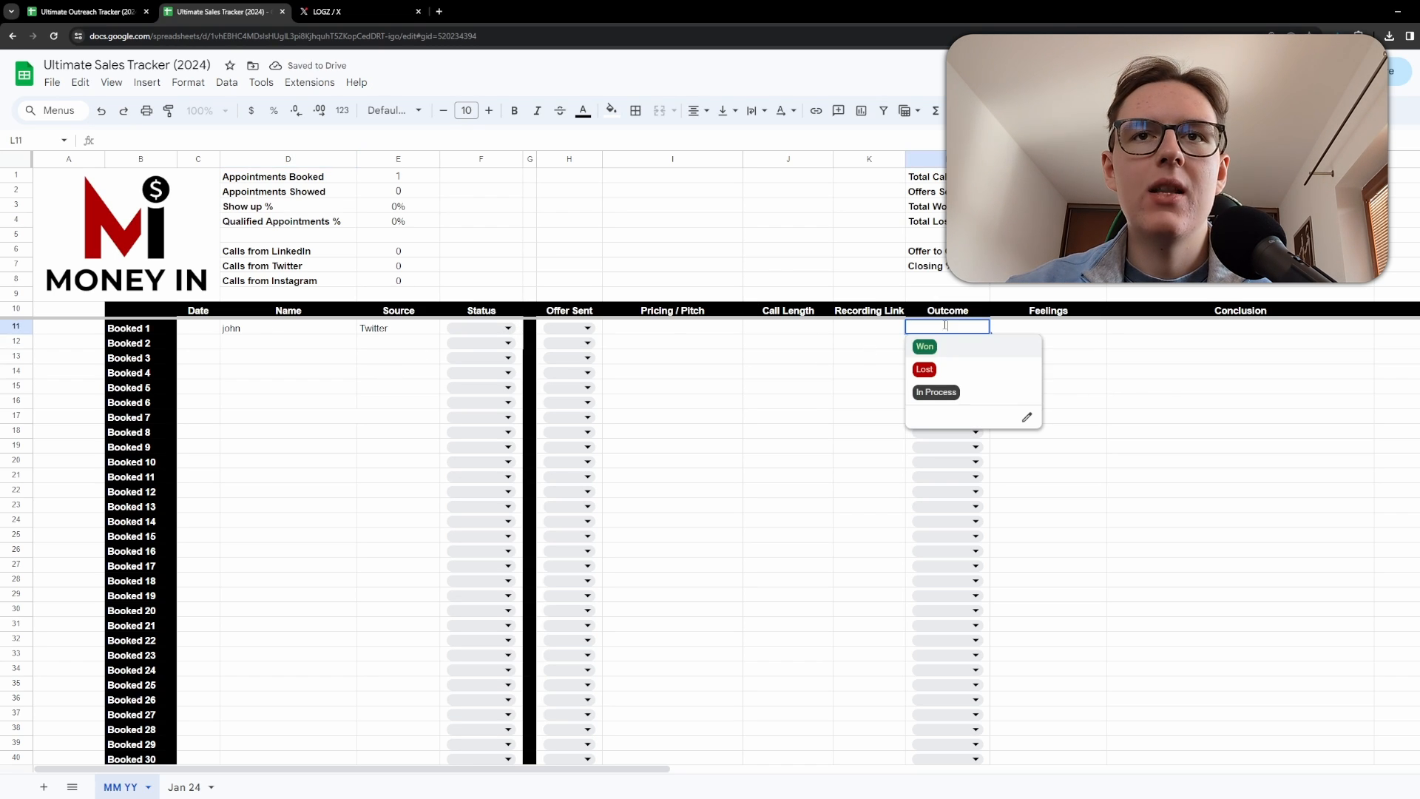
pyautogui.click(943, 368)
pyautogui.click(761, 361)
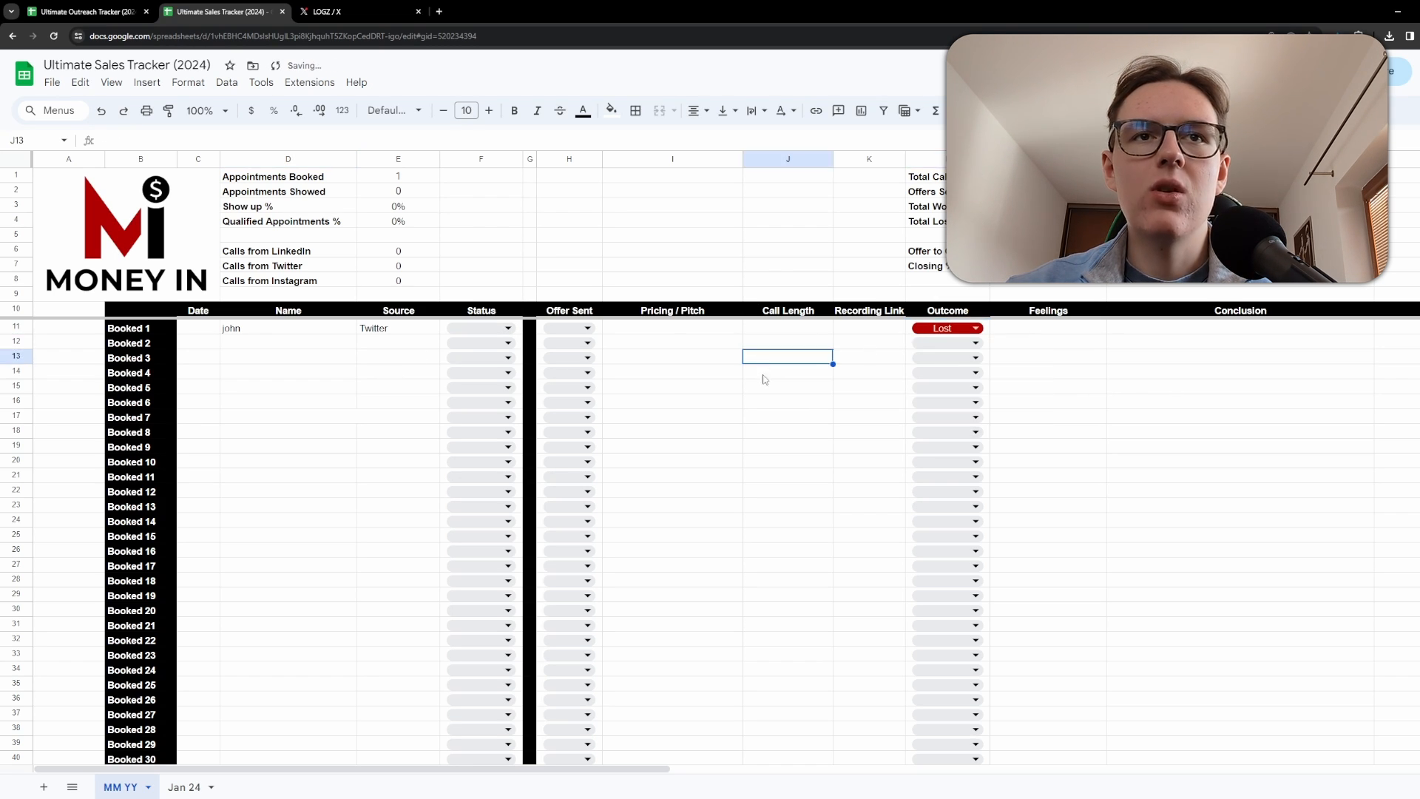
# Set Booked 1's Status to Show and its Offer Sent to Yes.
pyautogui.click(492, 332)
pyautogui.click(783, 404)
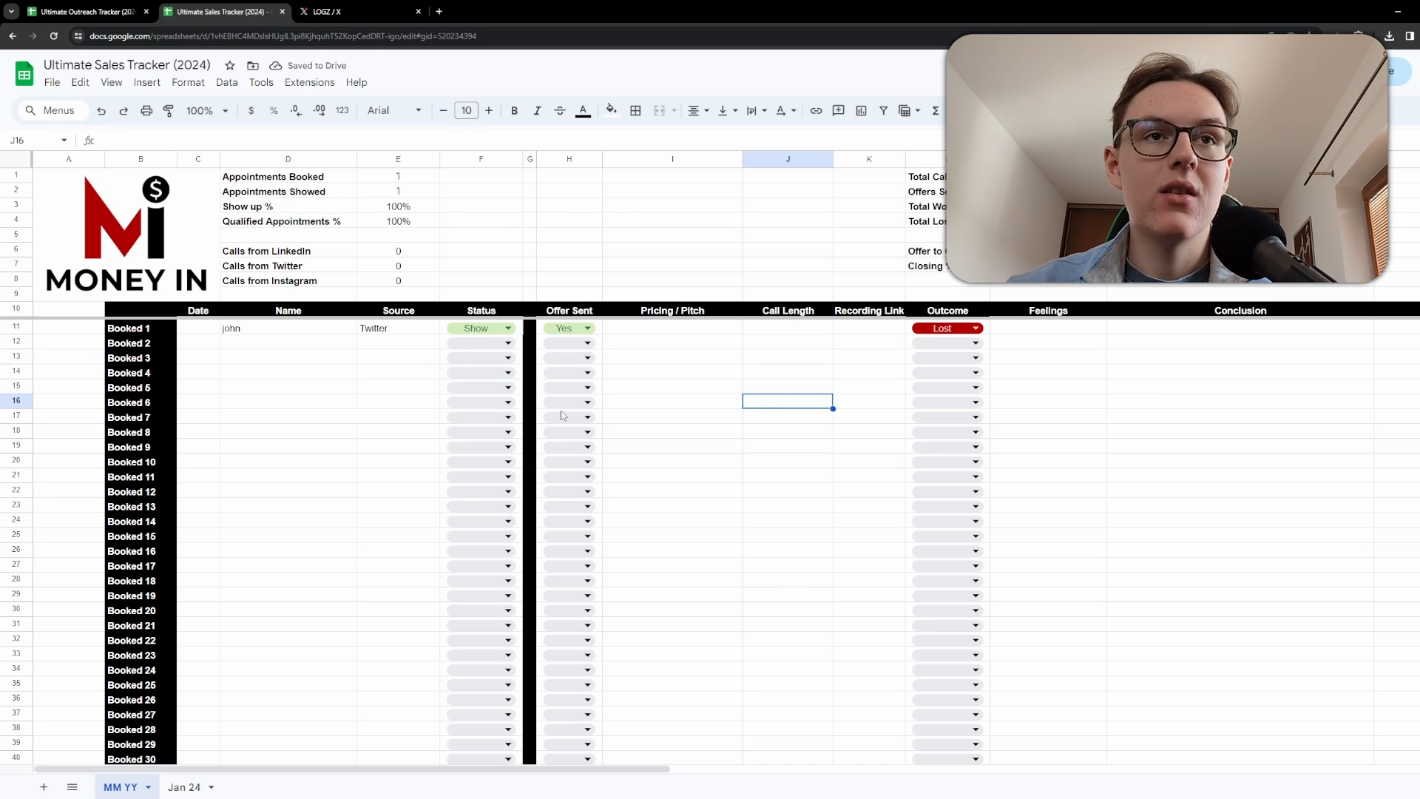
pyautogui.click(568, 311)
pyautogui.click(560, 158)
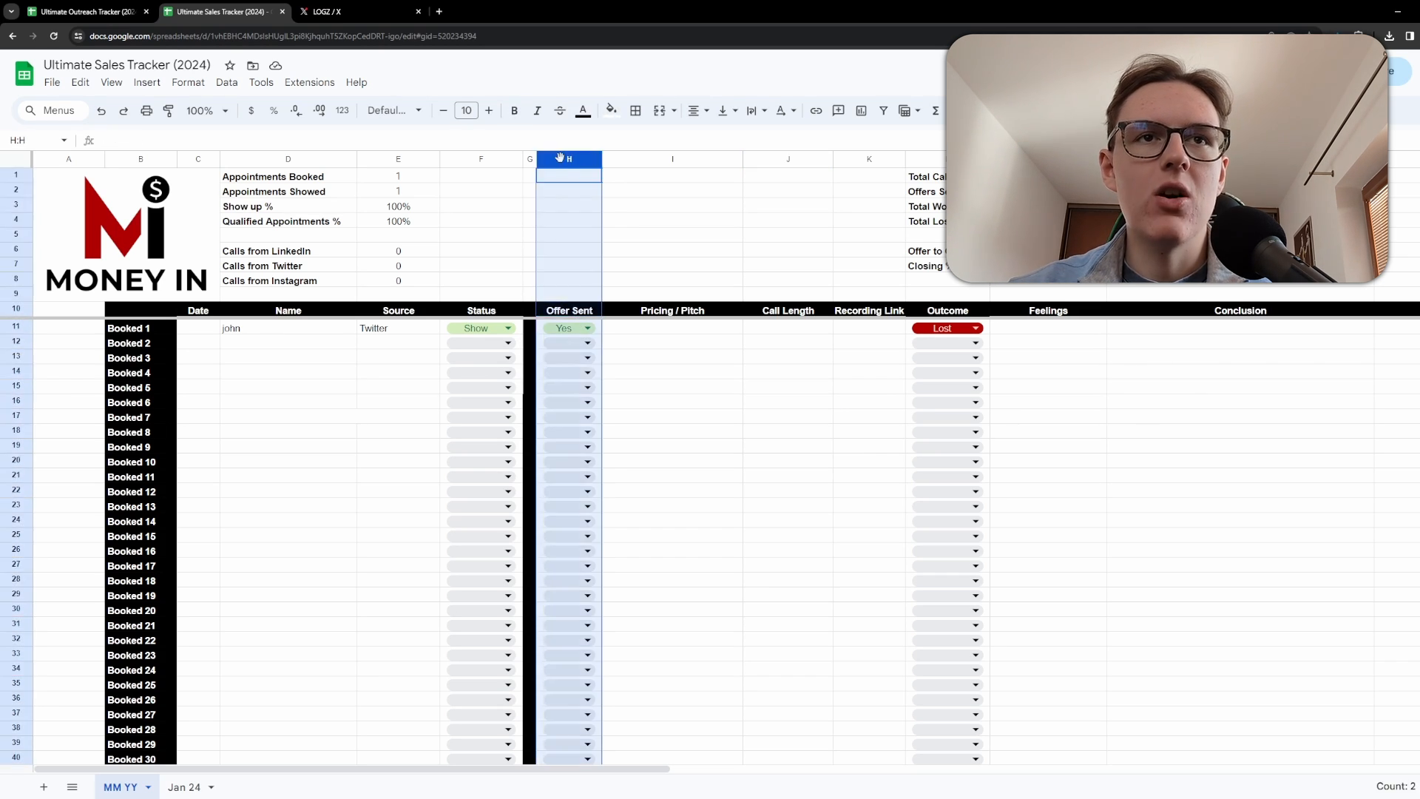
pyautogui.click(725, 460)
pyautogui.write('b')
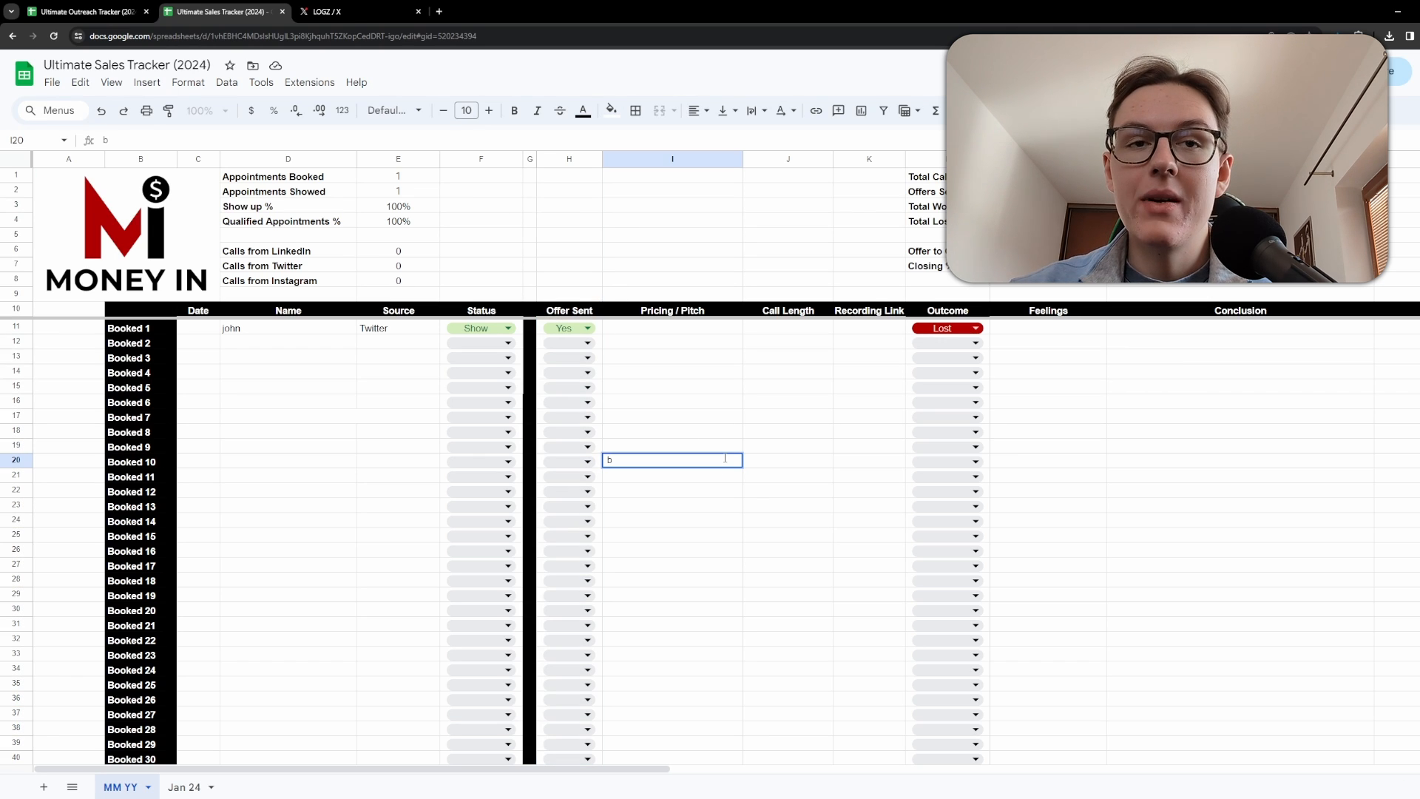
pyautogui.click(685, 436)
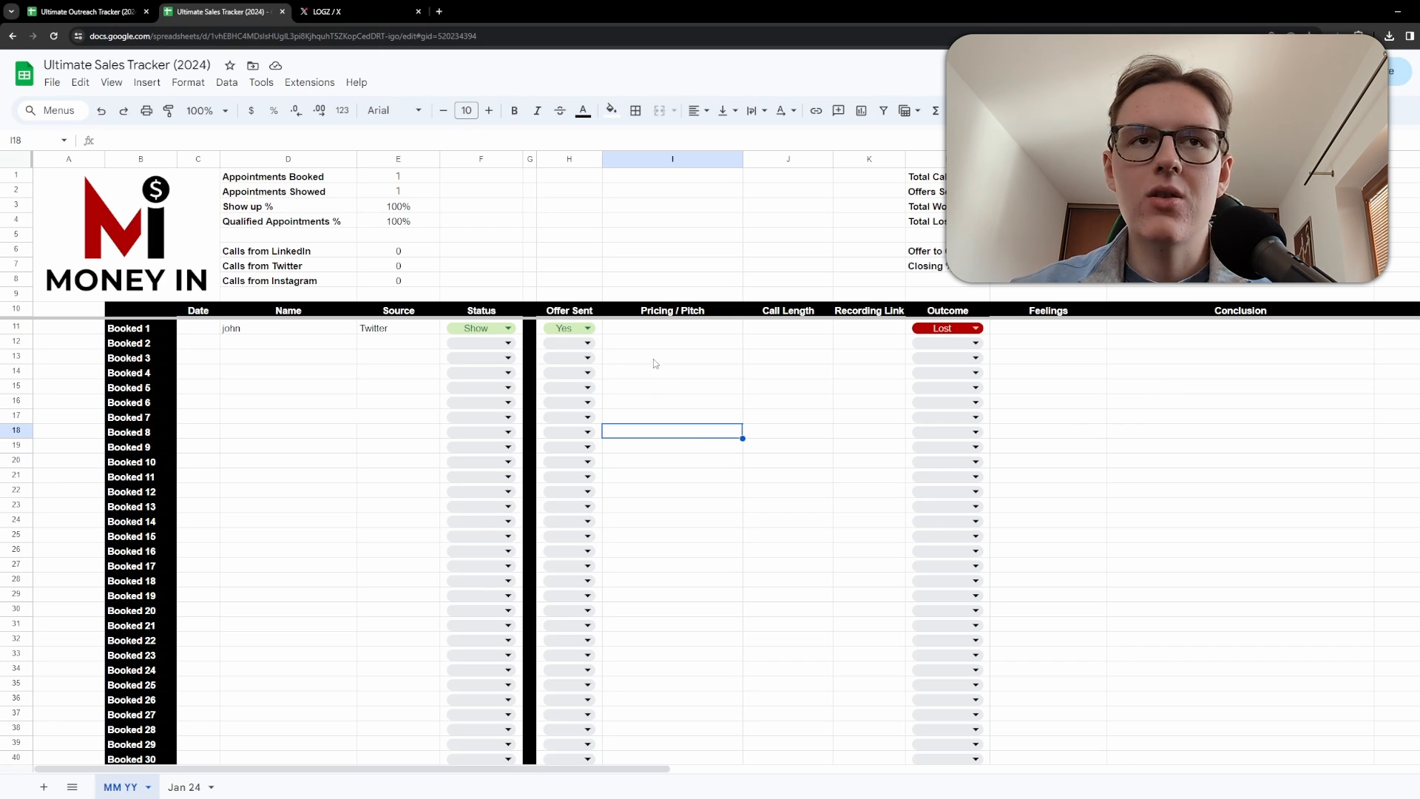
pyautogui.click(589, 329)
pyautogui.click(613, 328)
pyautogui.click(587, 329)
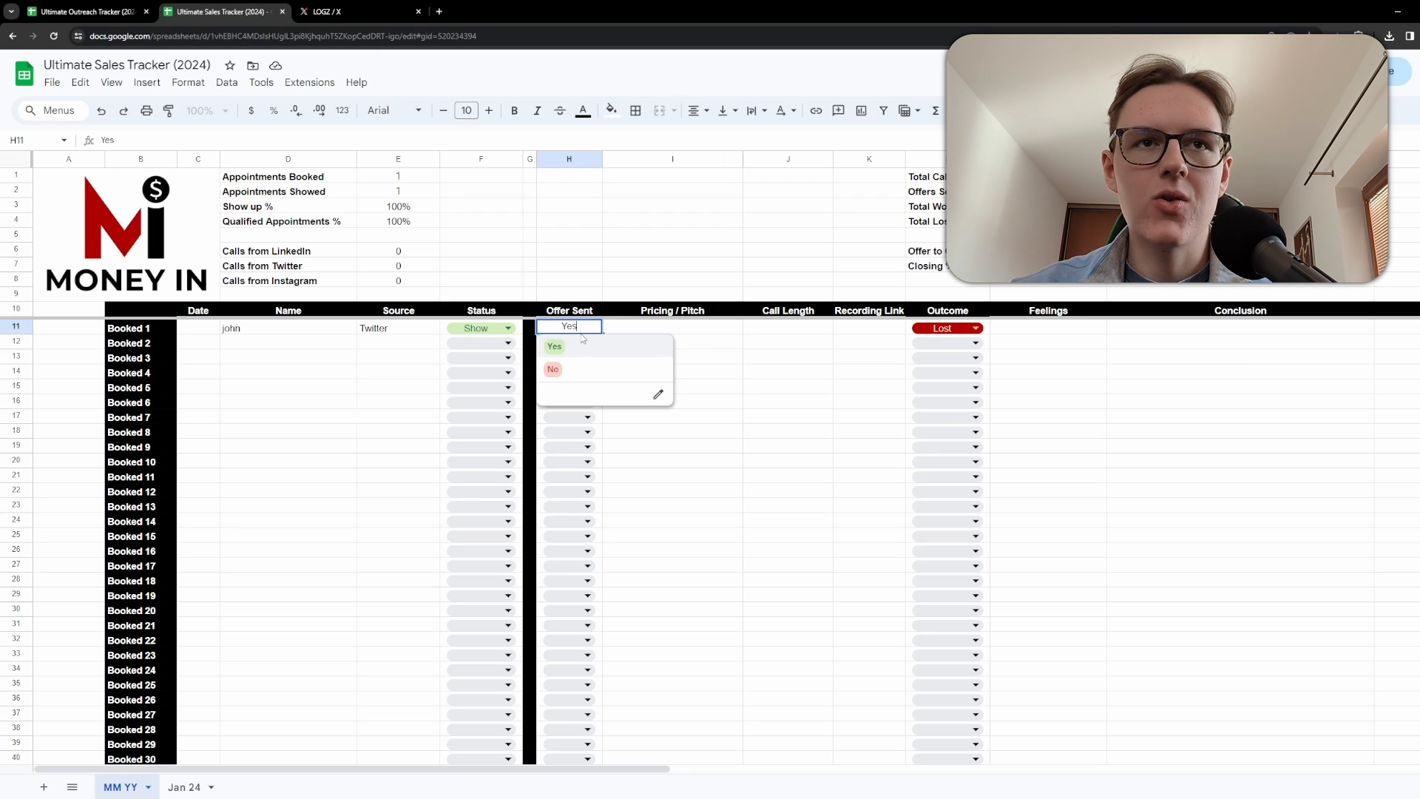
pyautogui.click(754, 345)
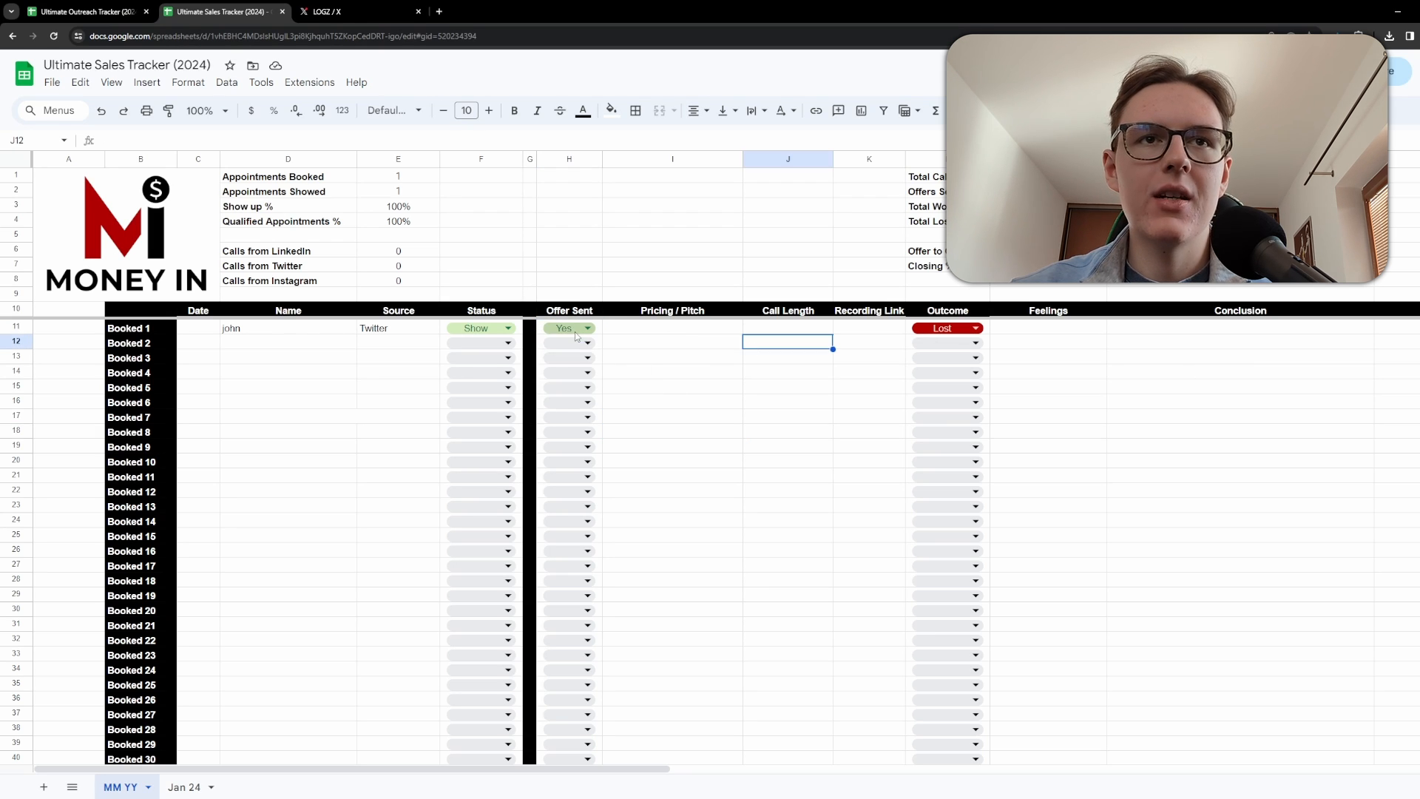
pyautogui.click(698, 374)
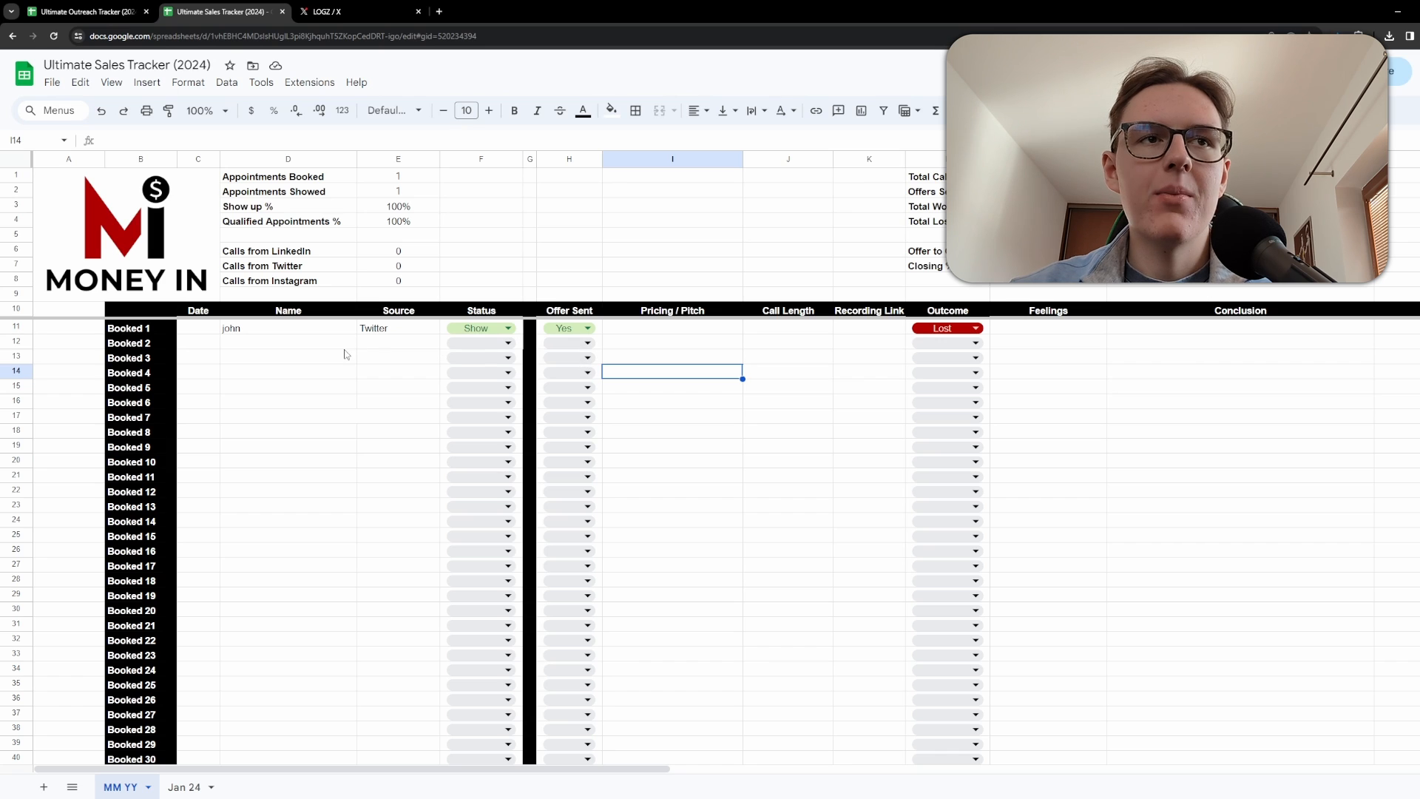
# Enter a second prospect's name for Booked 2.
pyautogui.click(278, 348)
pyautogui.write('carl')
pyautogui.press('Tab')
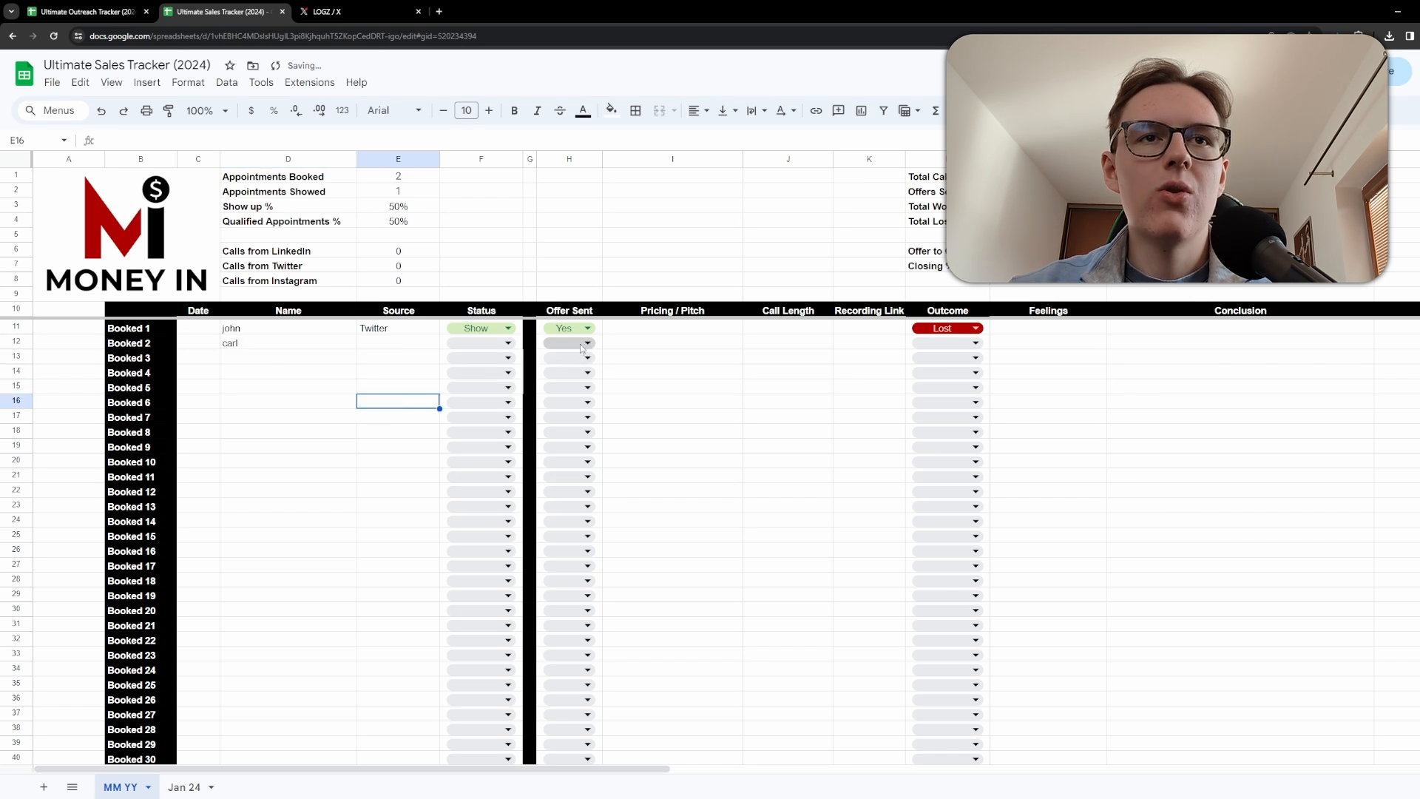
# Set Booked 2's Offer Sent to No and its Status to Show.
pyautogui.click(584, 342)
pyautogui.click(554, 384)
pyautogui.click(748, 402)
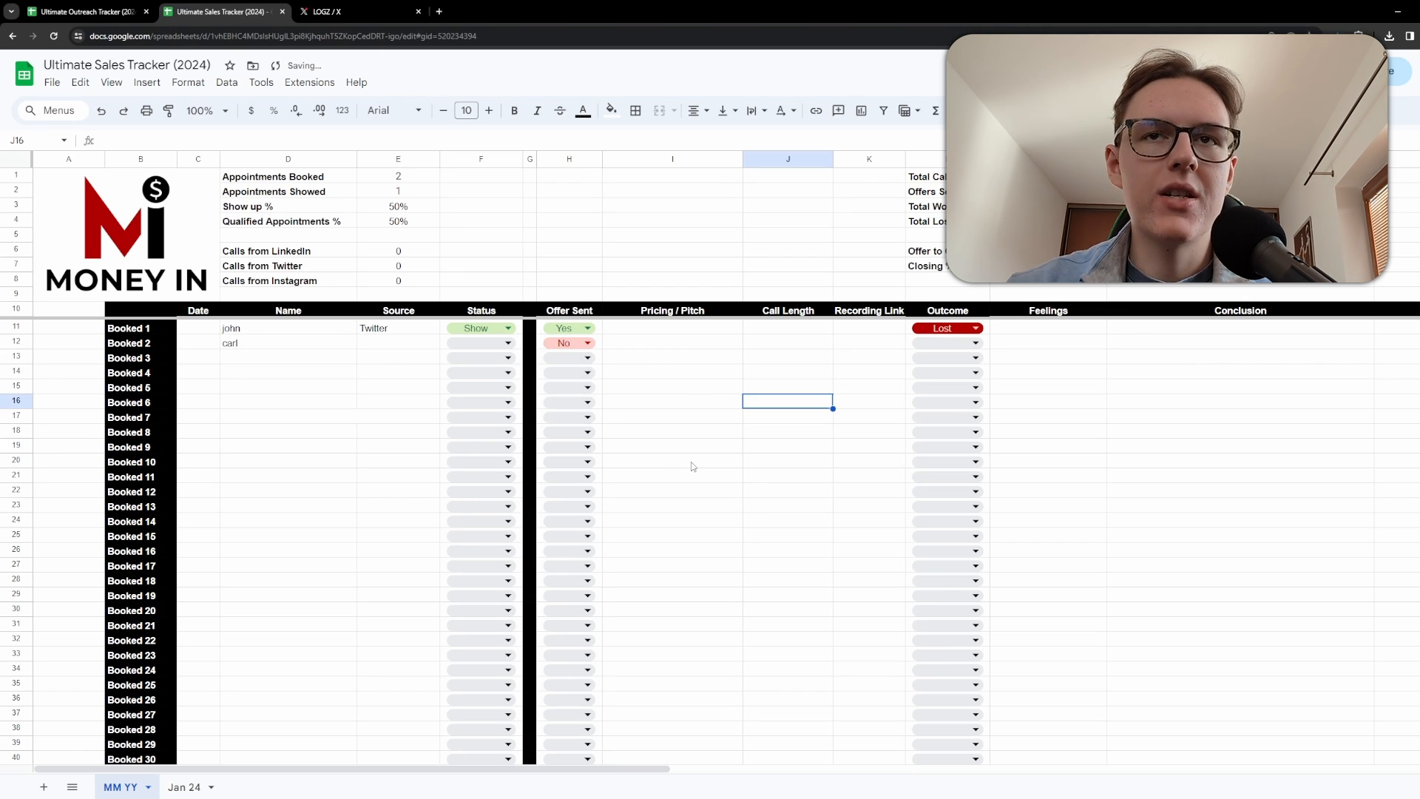
pyautogui.click(483, 346)
pyautogui.click(344, 406)
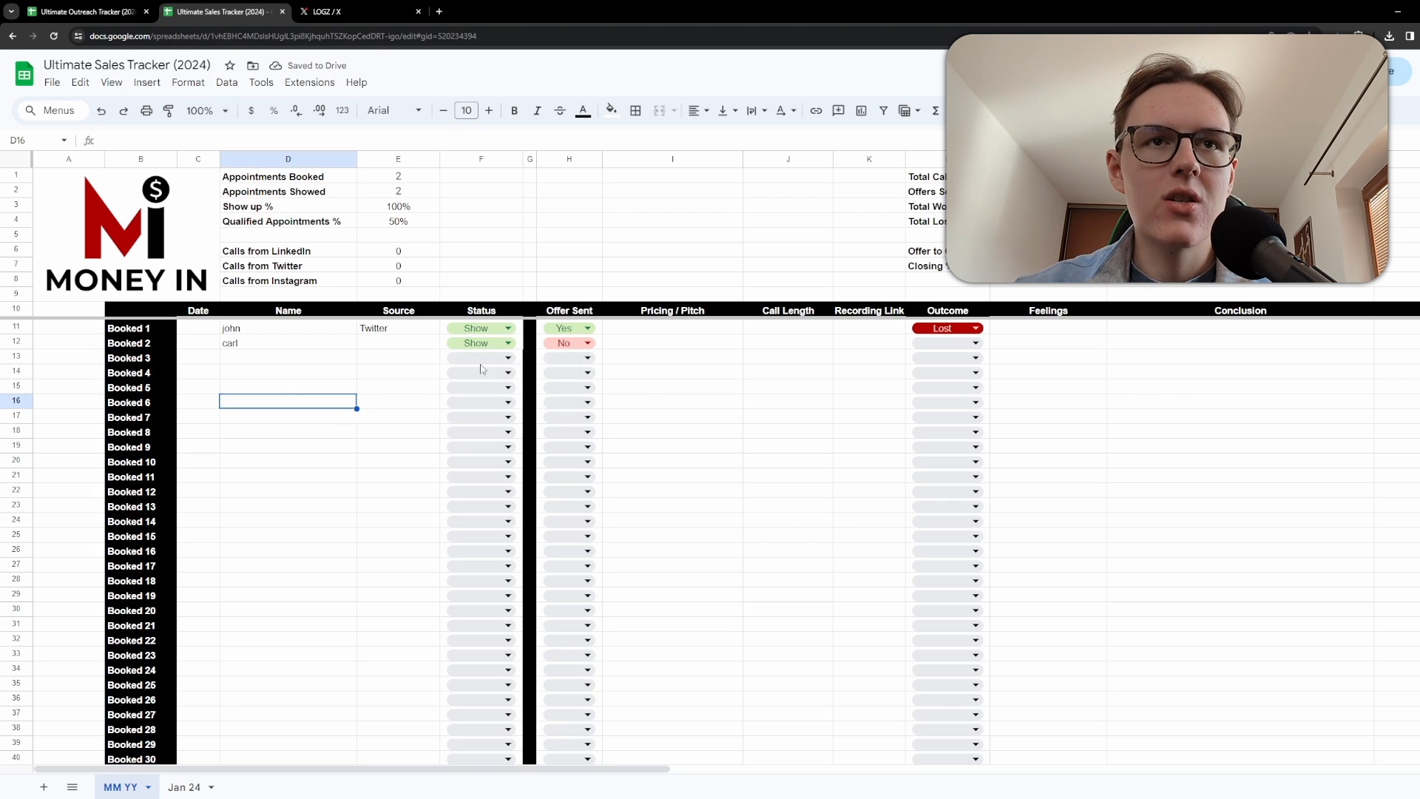
pyautogui.click(598, 348)
pyautogui.click(733, 412)
pyautogui.moveTo(892, 329); pyautogui.dragTo(908, 392)
pyautogui.click(711, 431)
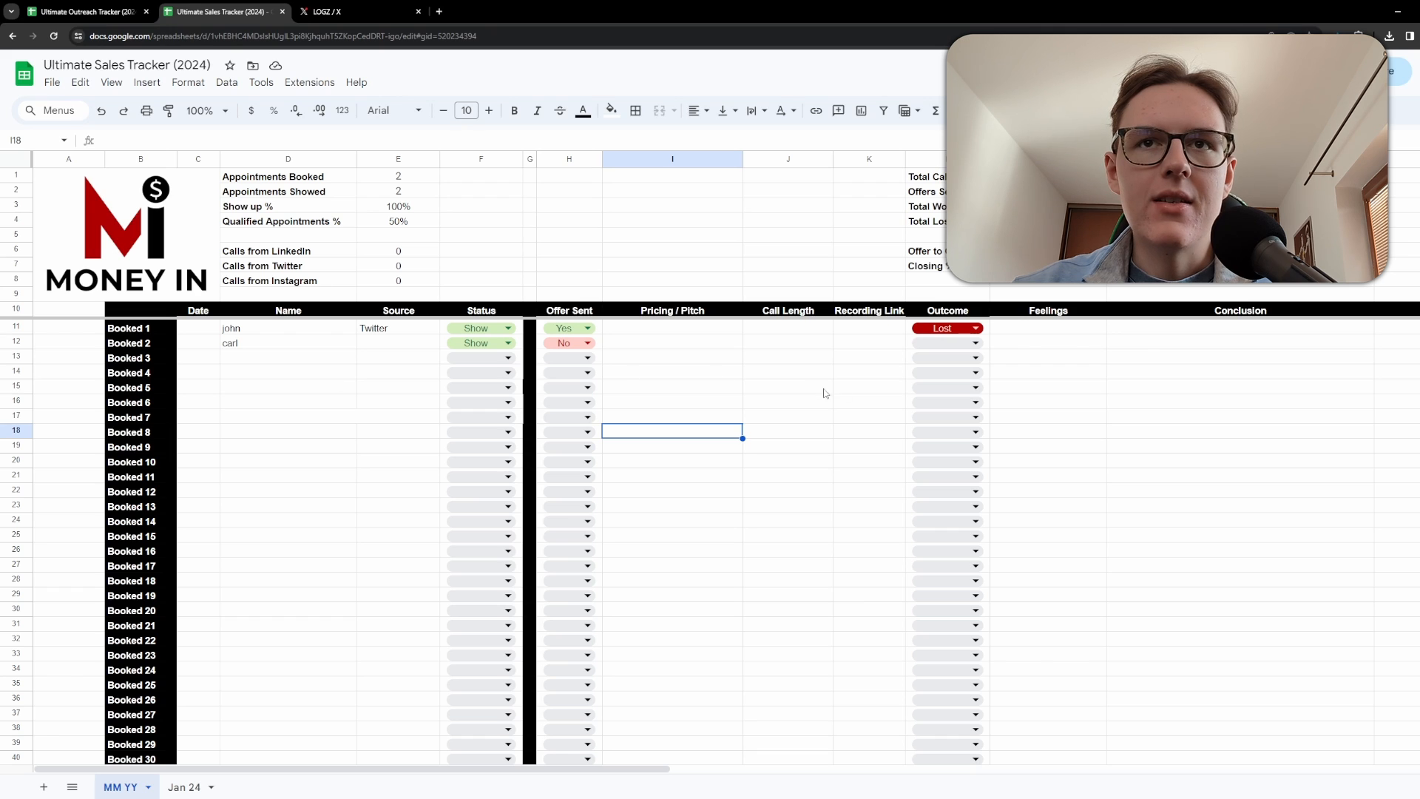
pyautogui.click(931, 345)
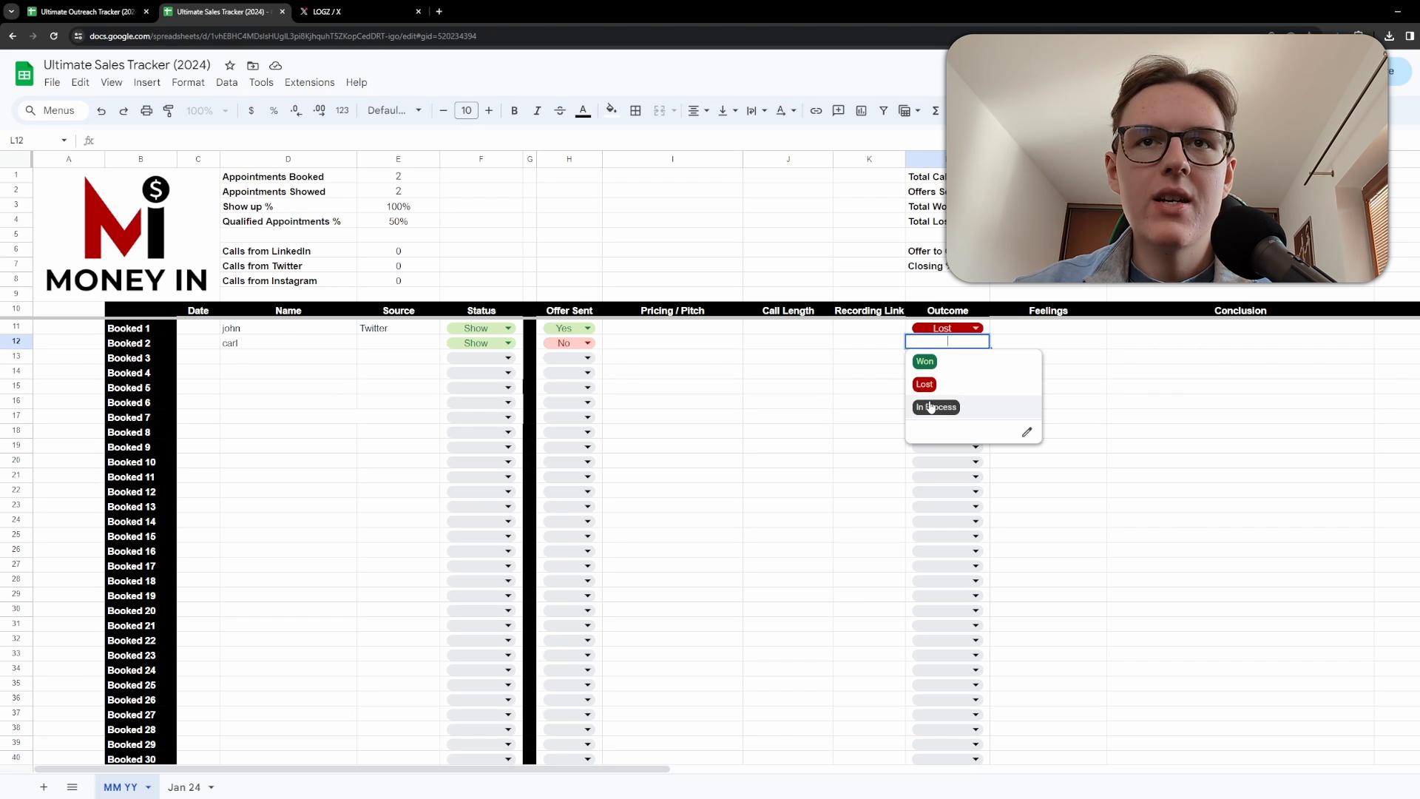
pyautogui.click(795, 388)
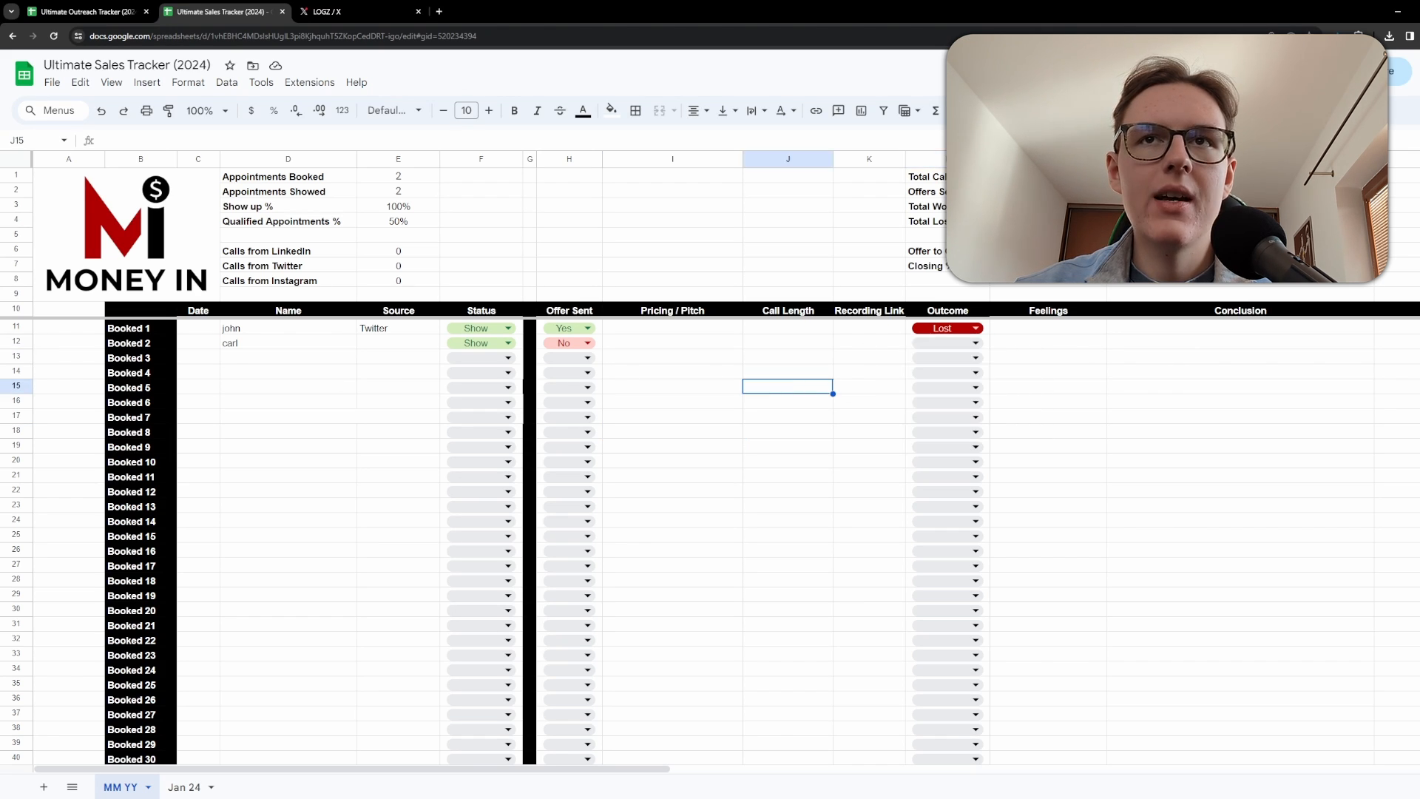
# Inspect the formulas behind the Total Calls, Offers and closing metric cells.
pyautogui.click(1048, 159)
pyautogui.click(1048, 266)
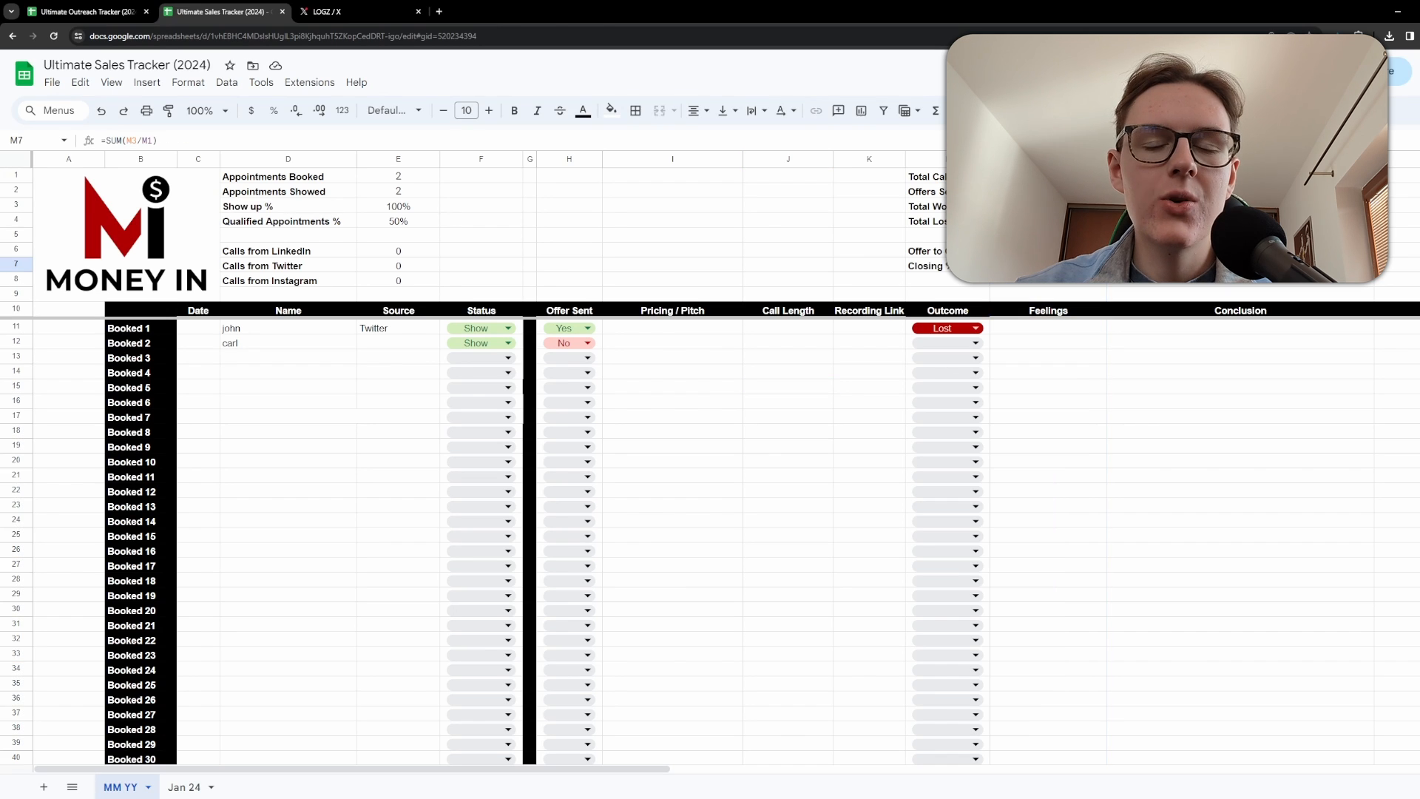
pyautogui.click(1048, 251)
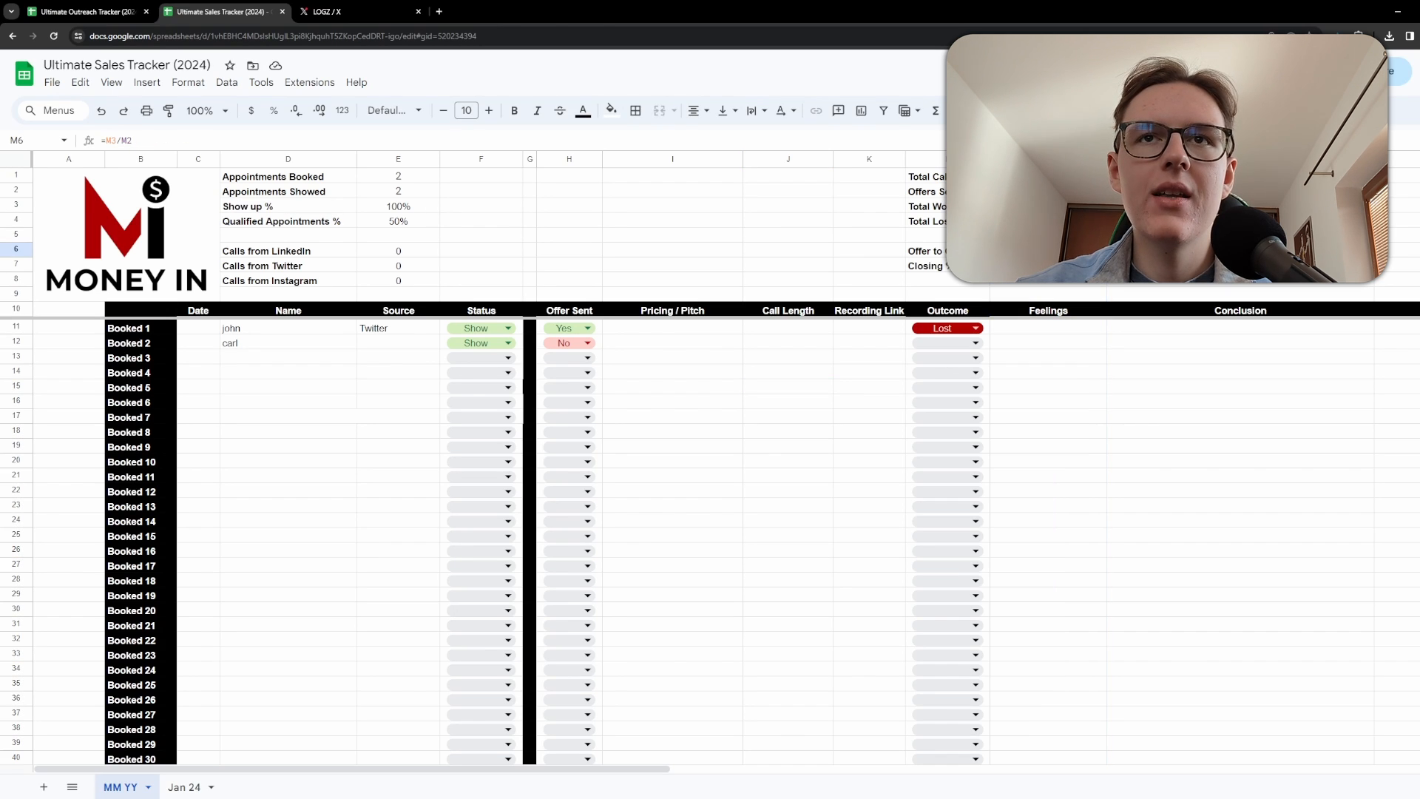
pyautogui.click(1048, 221)
pyautogui.click(1048, 192)
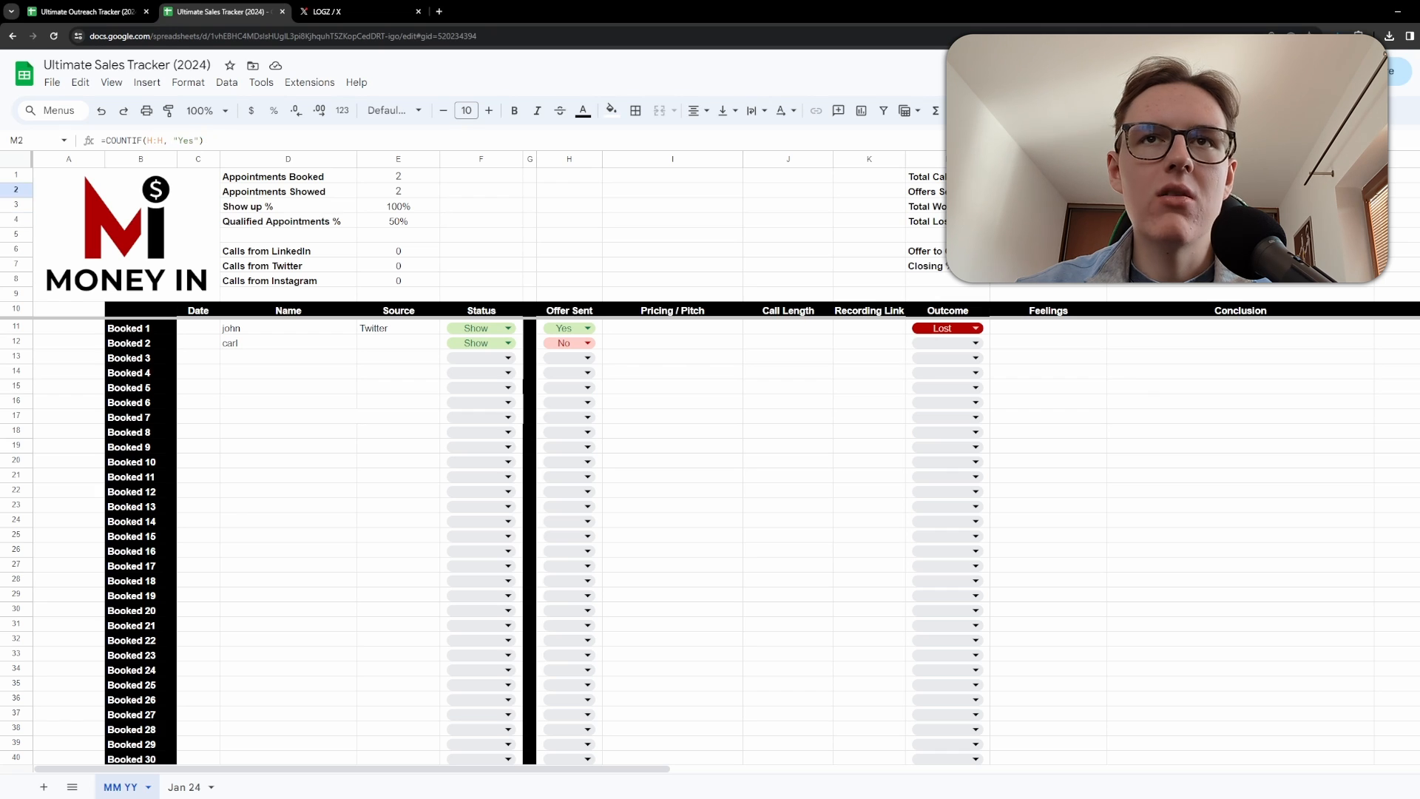
pyautogui.click(1048, 176)
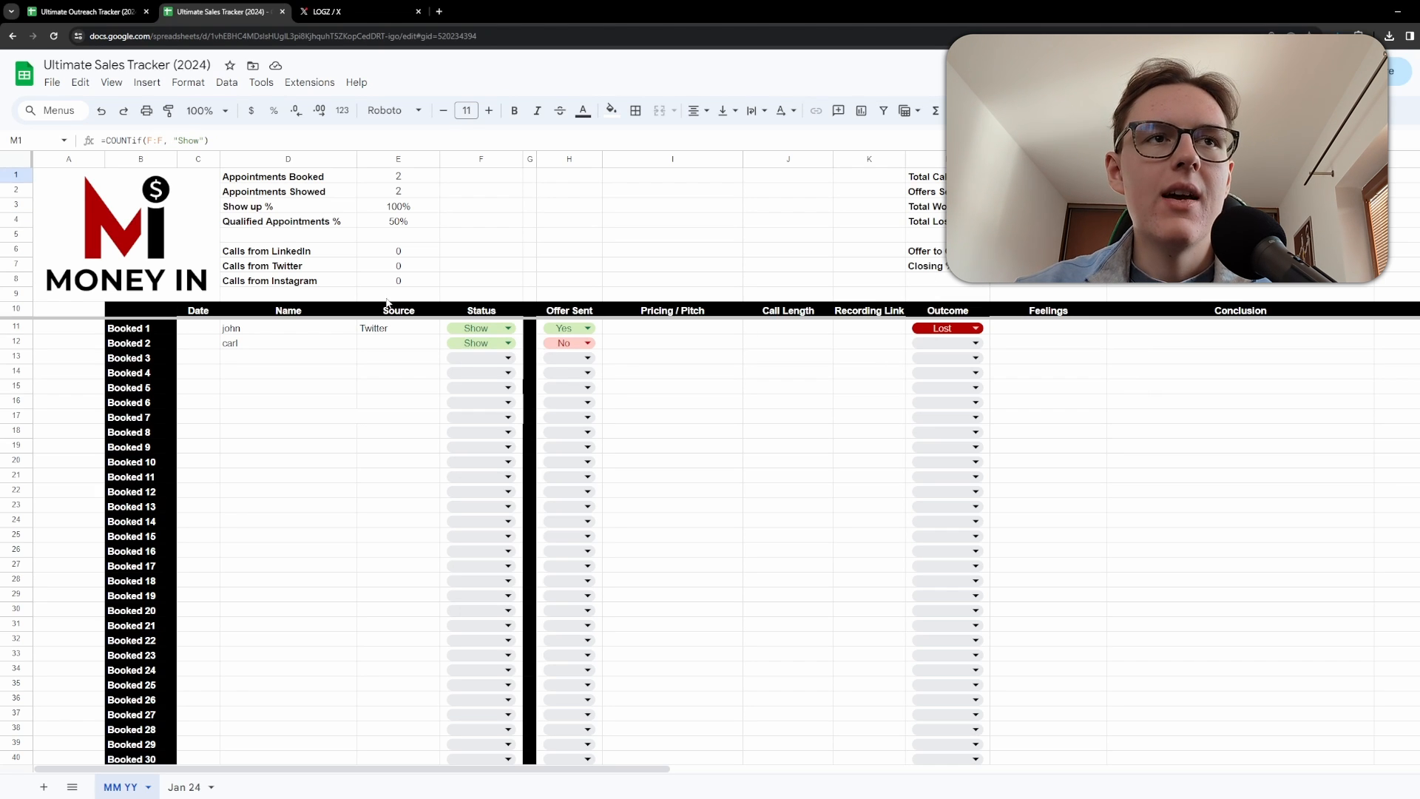
# Inspect the Calls from LinkedIn, Twitter and Instagram labels and the COUNTIF formula behind their counts.
pyautogui.moveTo(297, 256); pyautogui.dragTo(397, 281)
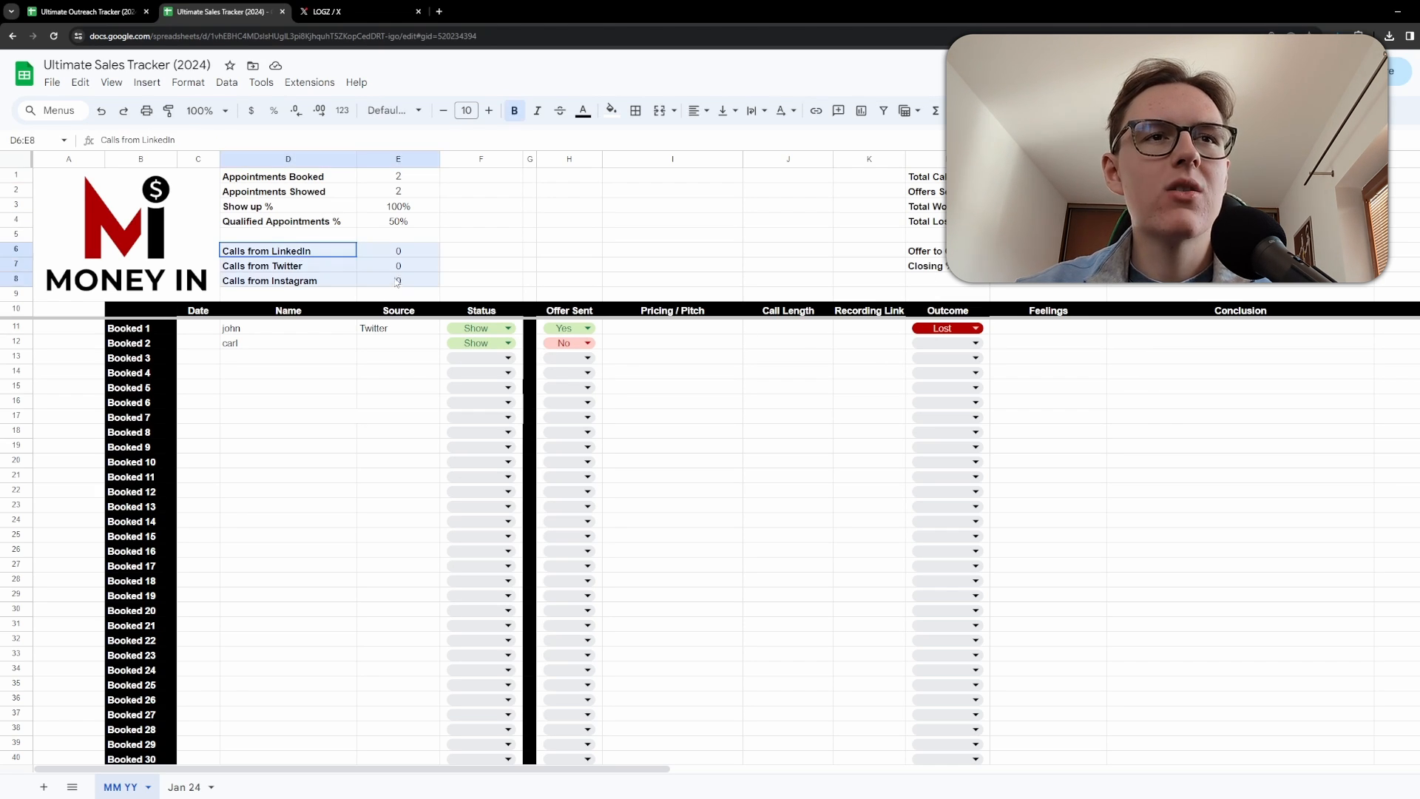
pyautogui.click(291, 253)
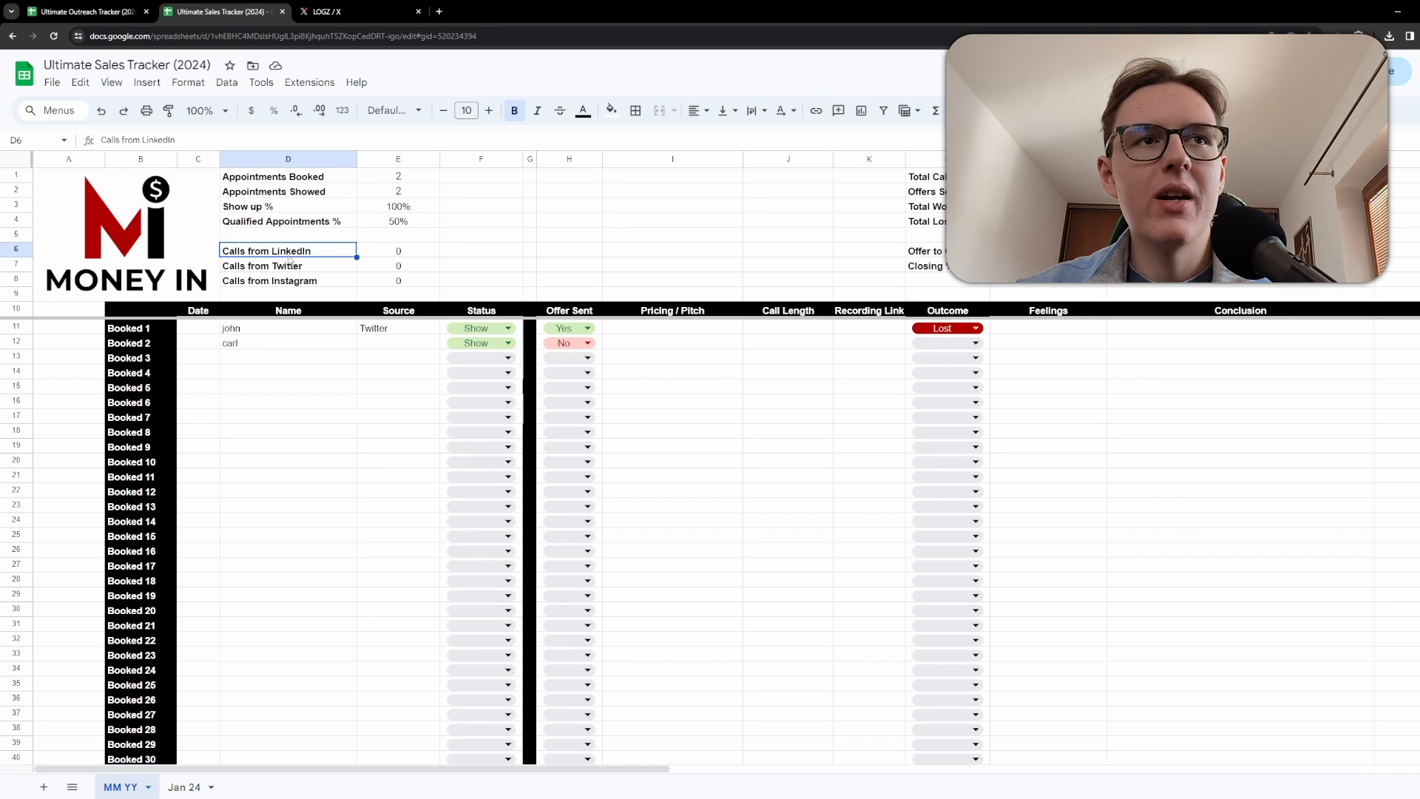
pyautogui.click(301, 268)
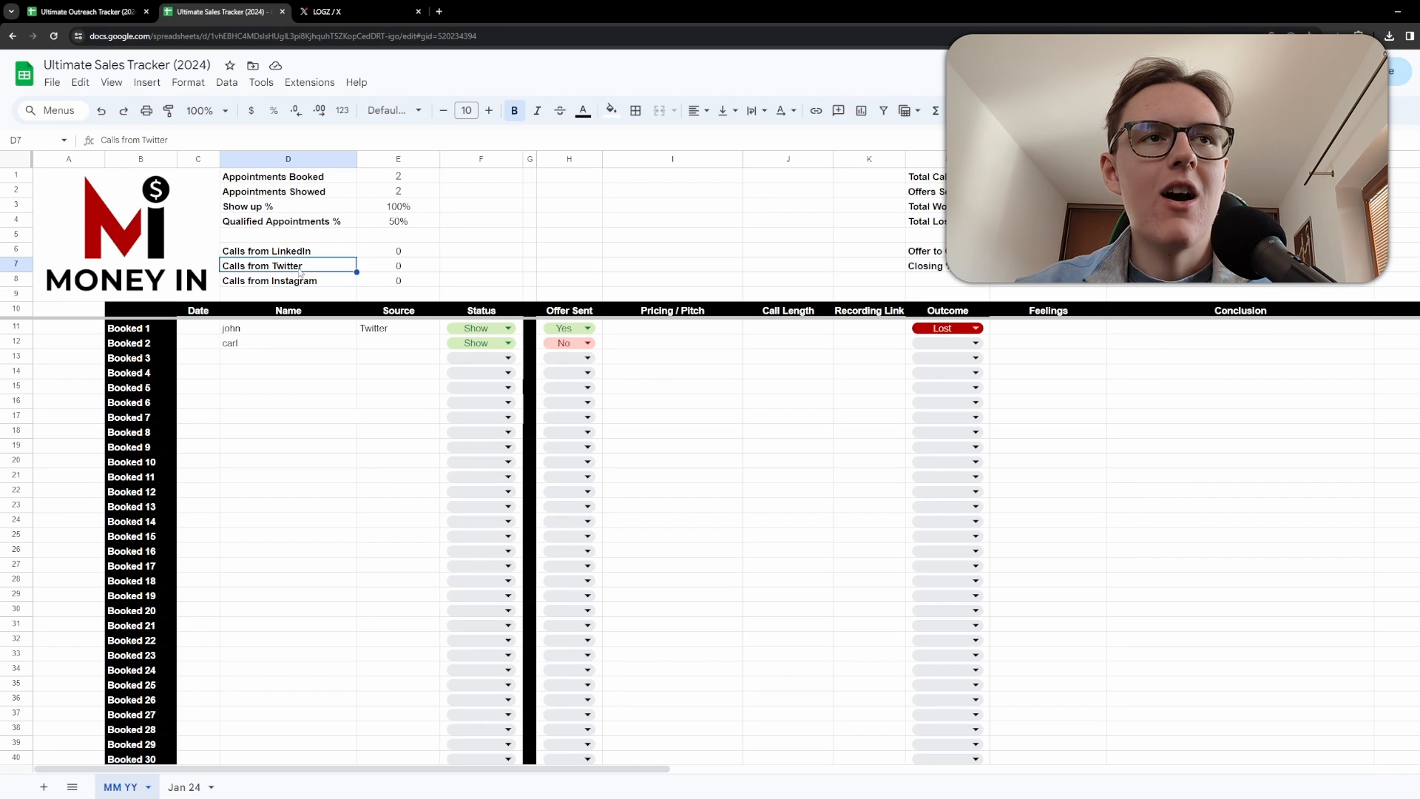
pyautogui.click(325, 284)
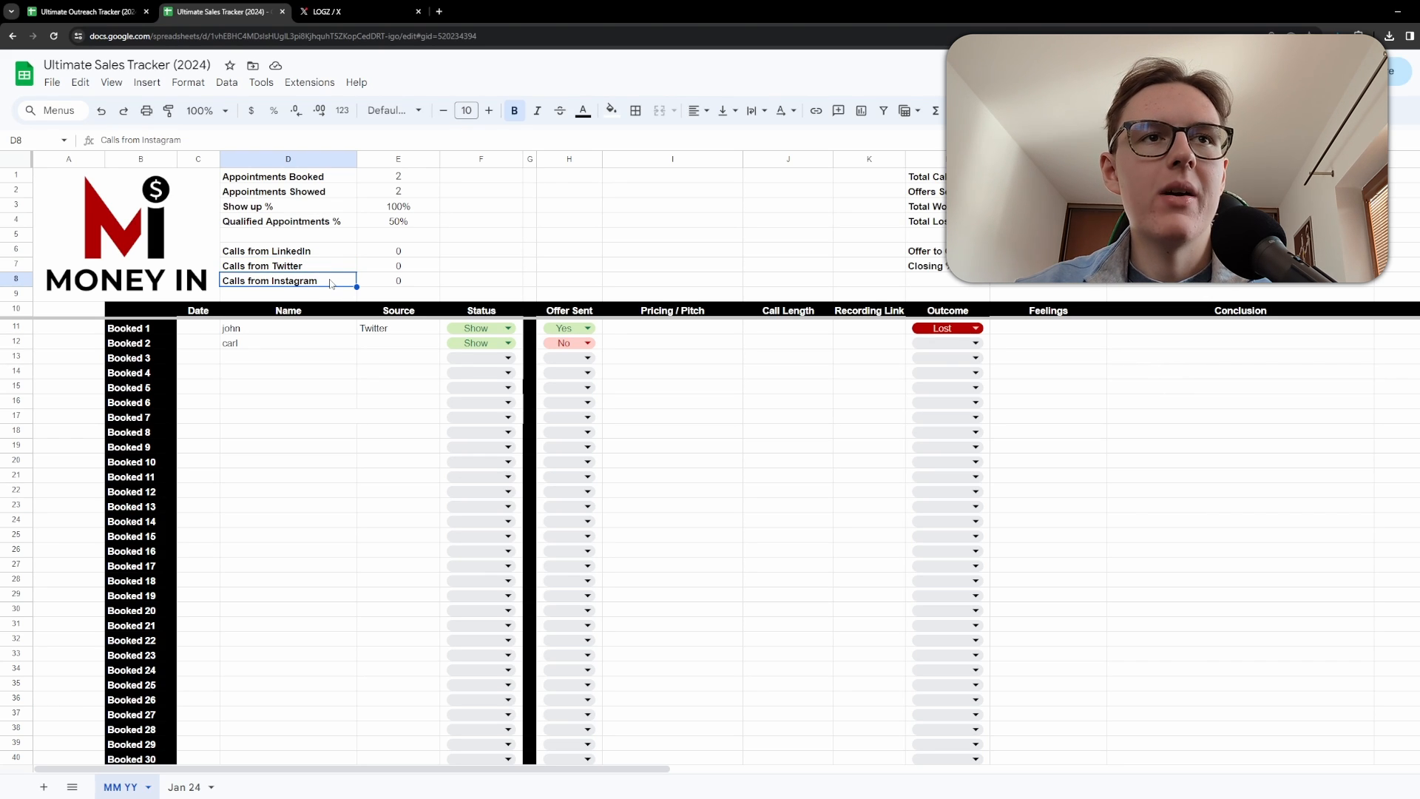
pyautogui.click(341, 389)
pyautogui.click(392, 281)
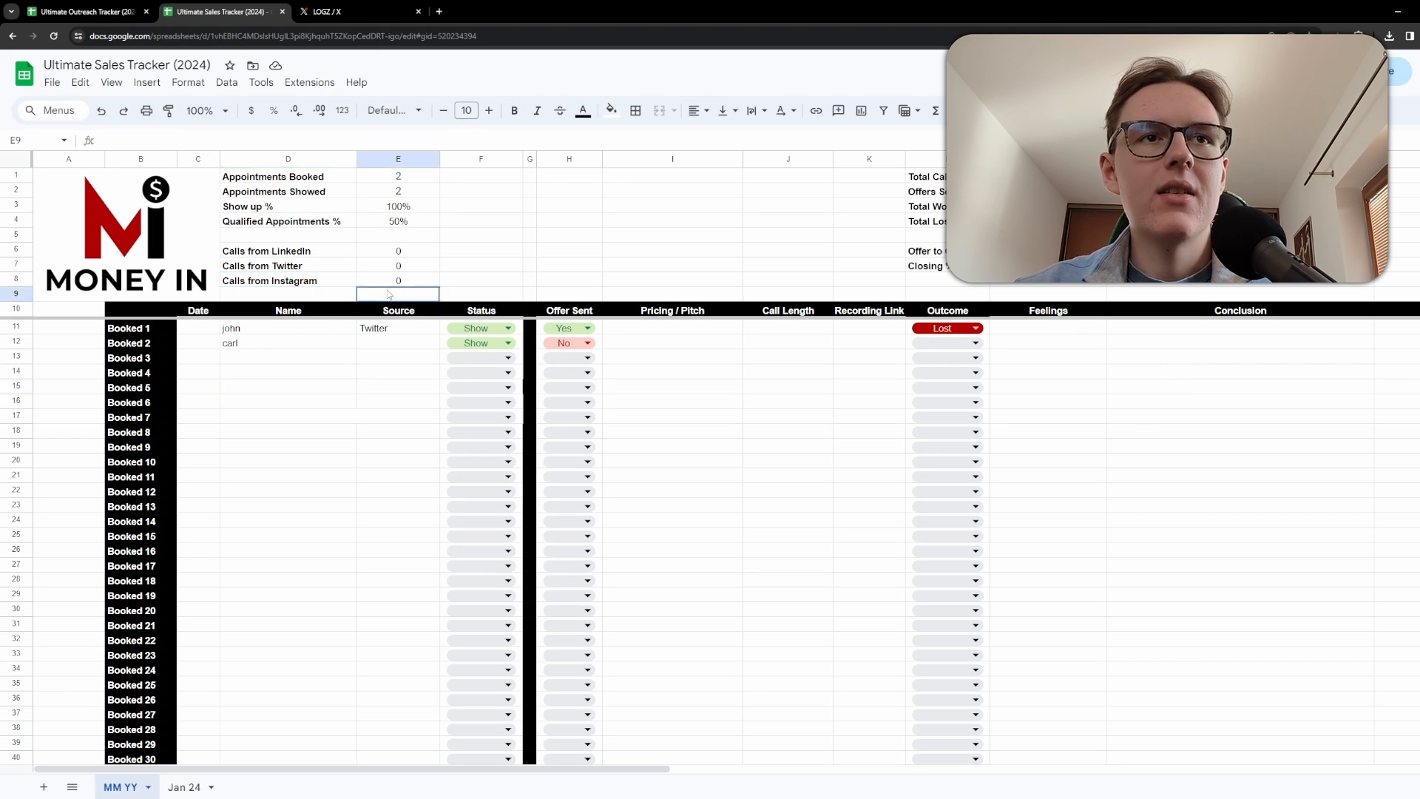
pyautogui.press('Return')
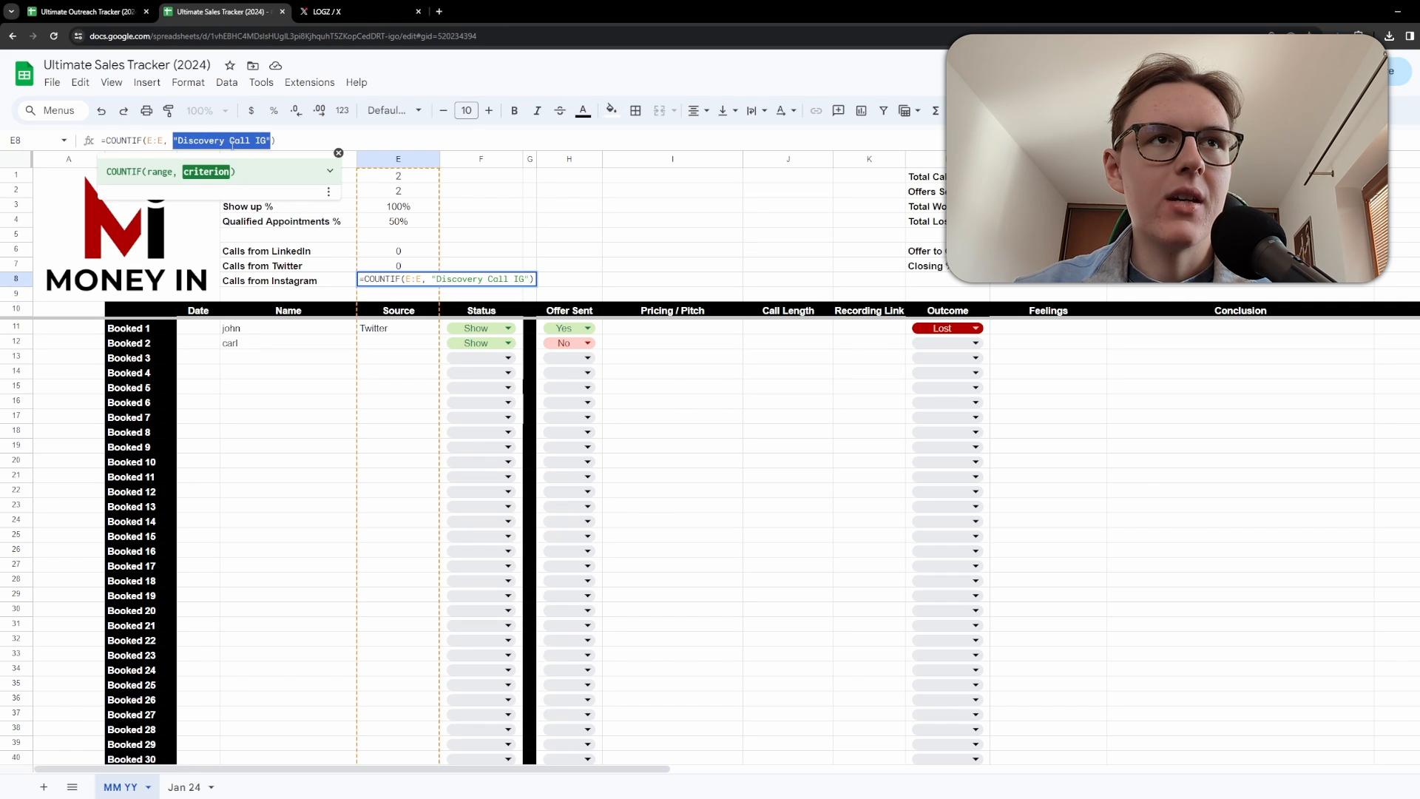
pyautogui.moveTo(266, 141); pyautogui.dragTo(177, 148)
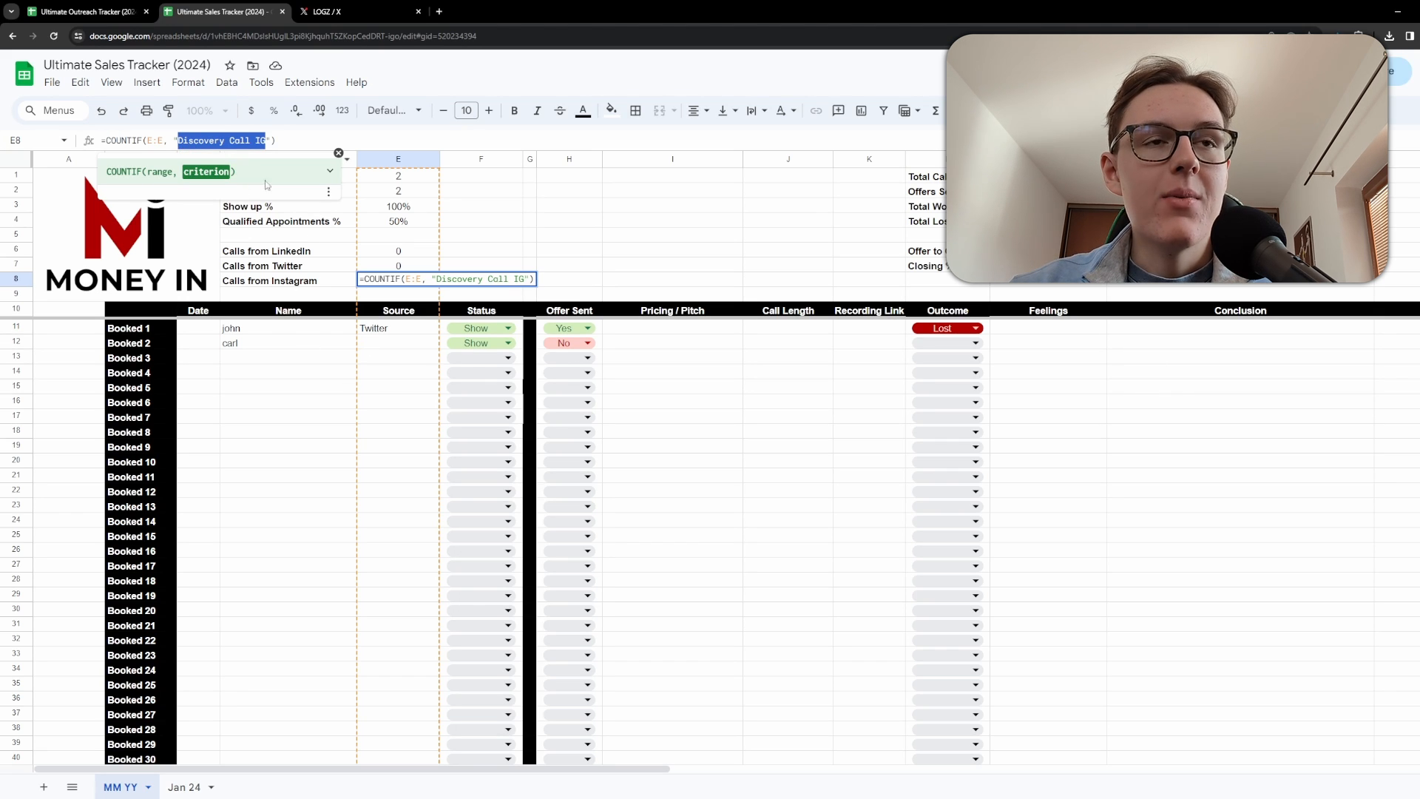
pyautogui.click(367, 333)
pyautogui.click(378, 345)
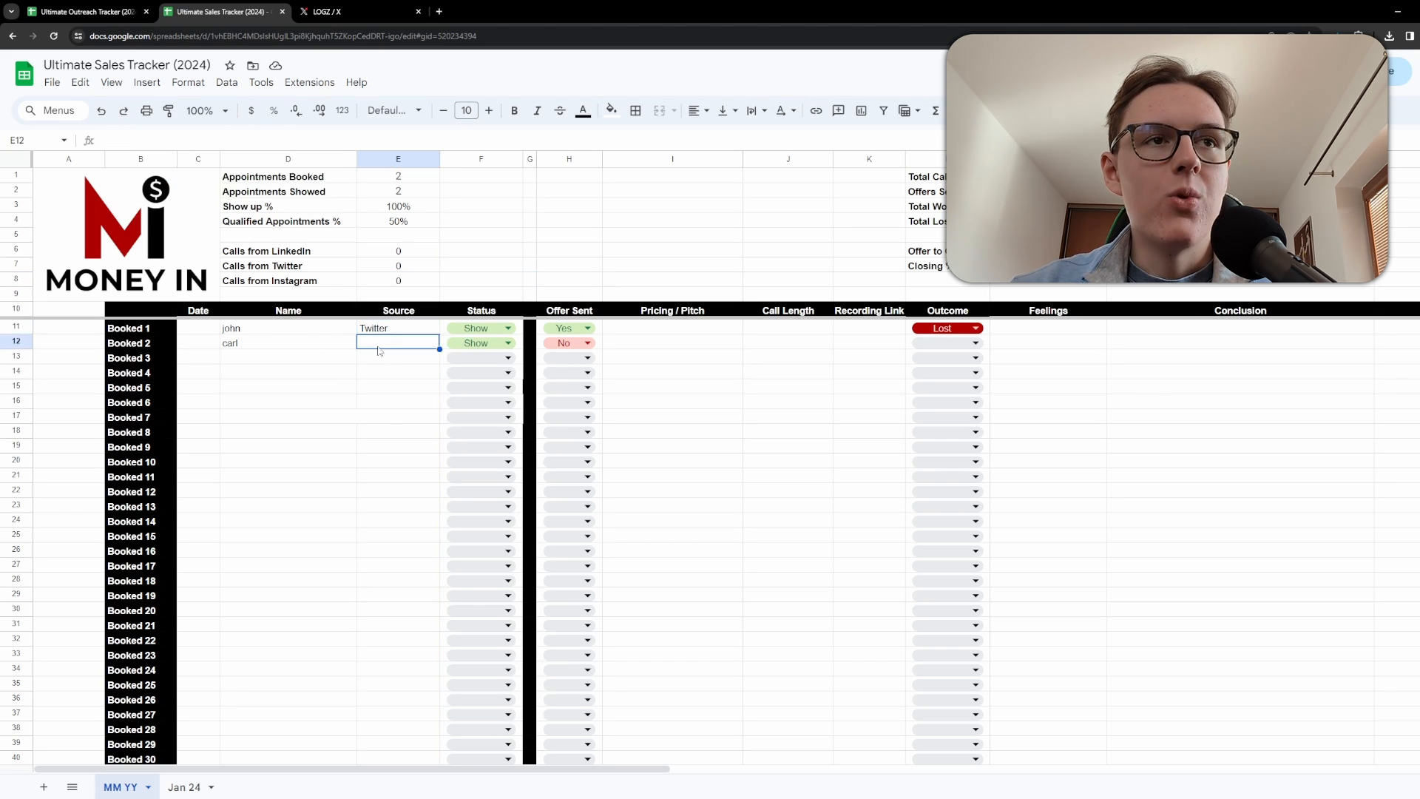
pyautogui.scroll(-5, 210, 374)
pyautogui.scroll(5, 167, 343)
pyautogui.scroll(-5, 167, 343)
pyautogui.scroll(5, 191, 365)
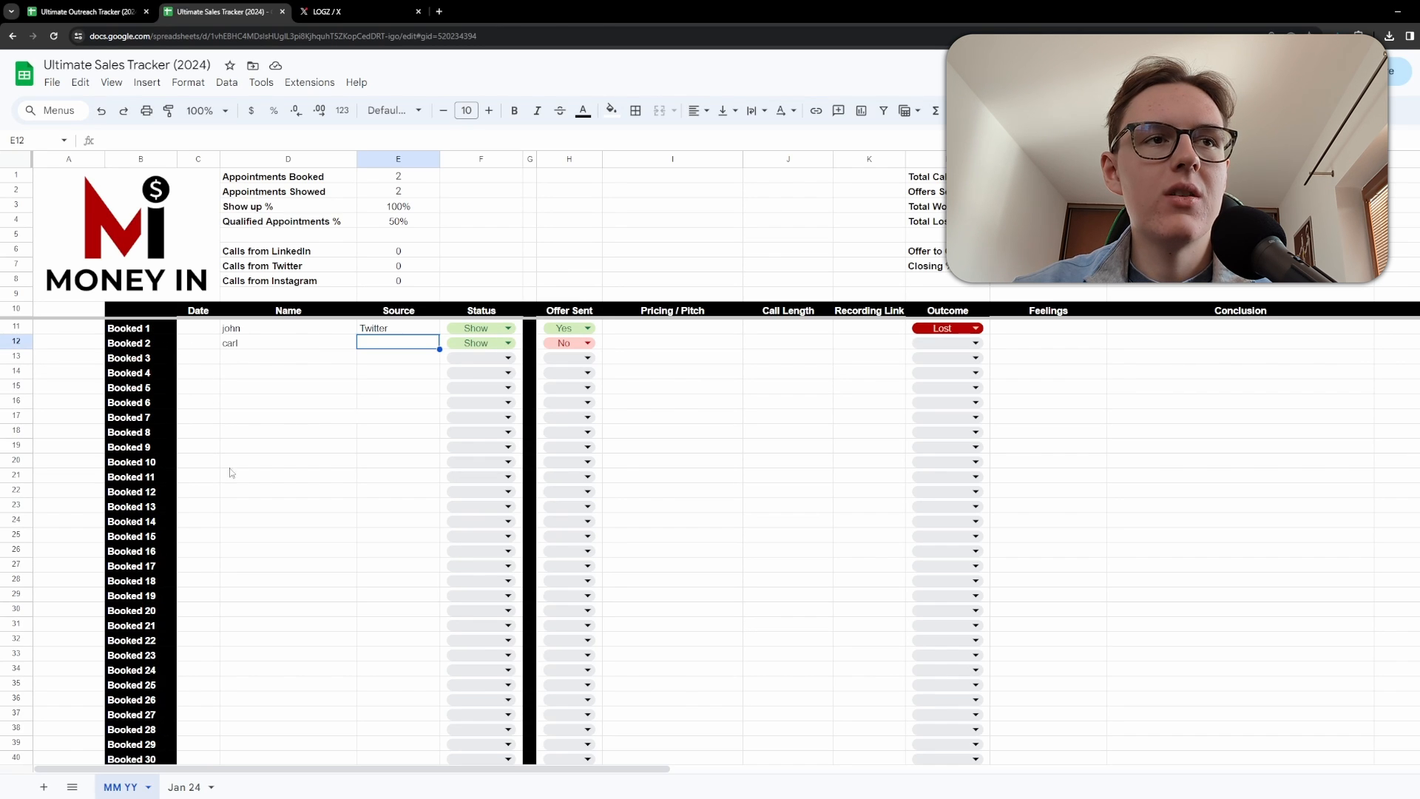
# Set Booked 2's Outcome to Won.
pyautogui.click(251, 345)
pyautogui.click(658, 346)
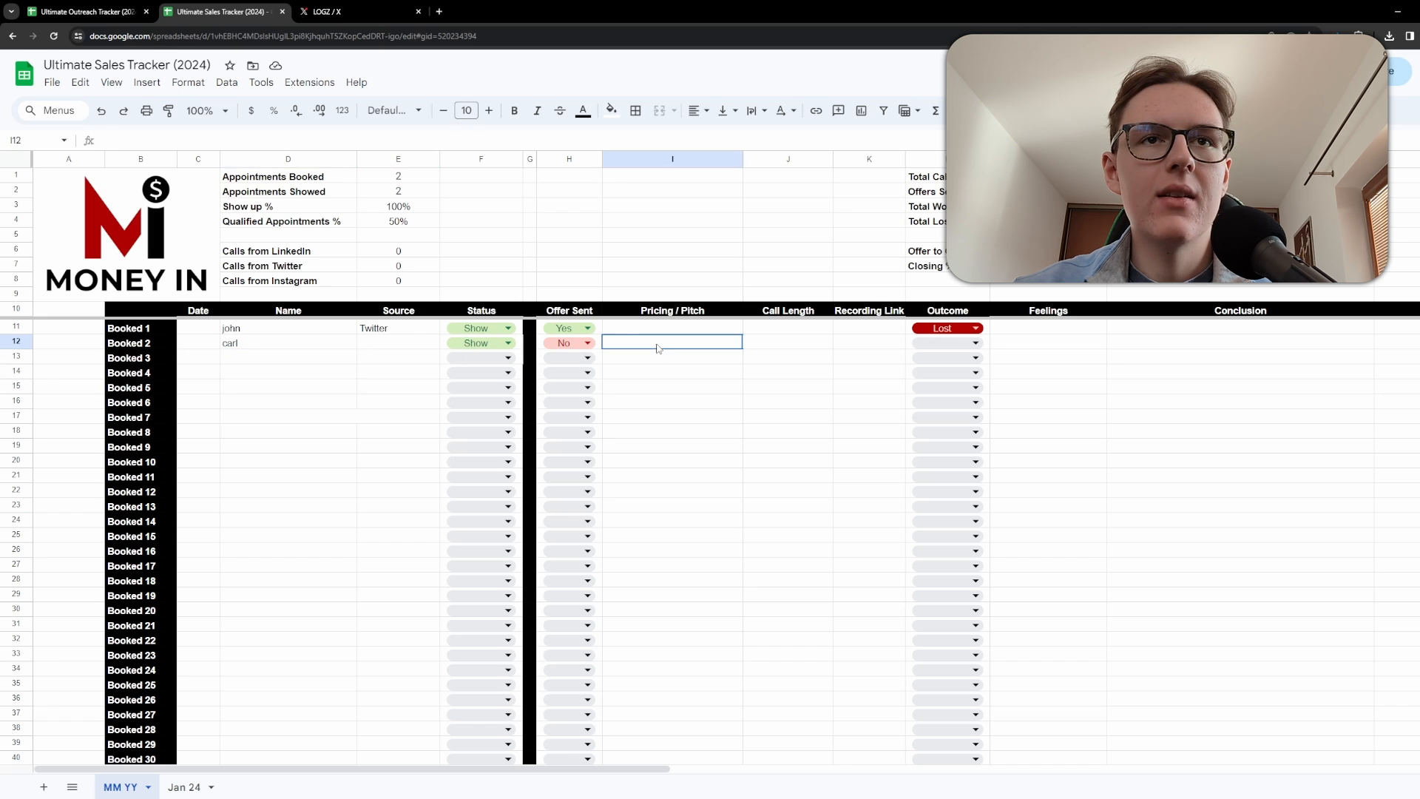
pyautogui.click(648, 333)
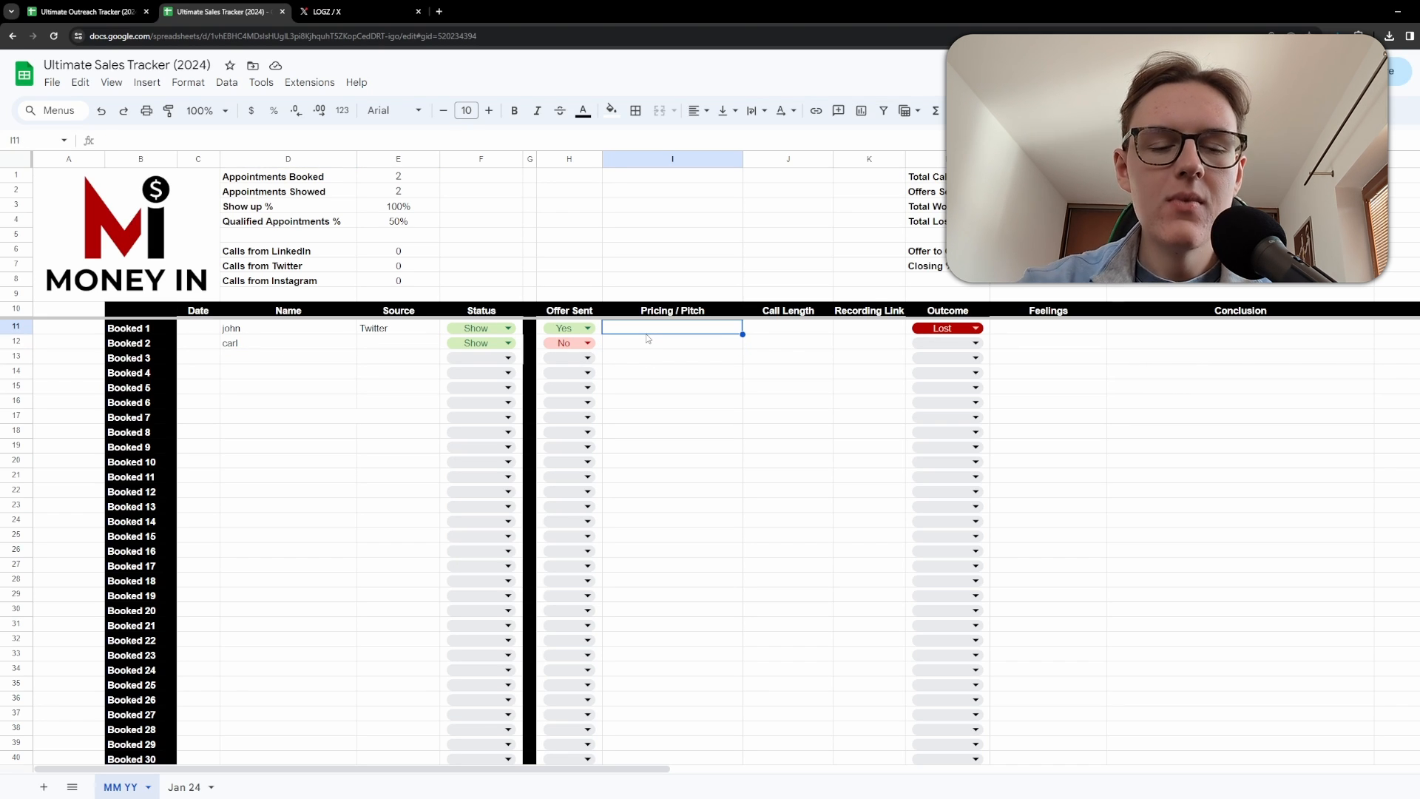
pyautogui.click(951, 344)
pyautogui.click(951, 360)
pyautogui.click(737, 388)
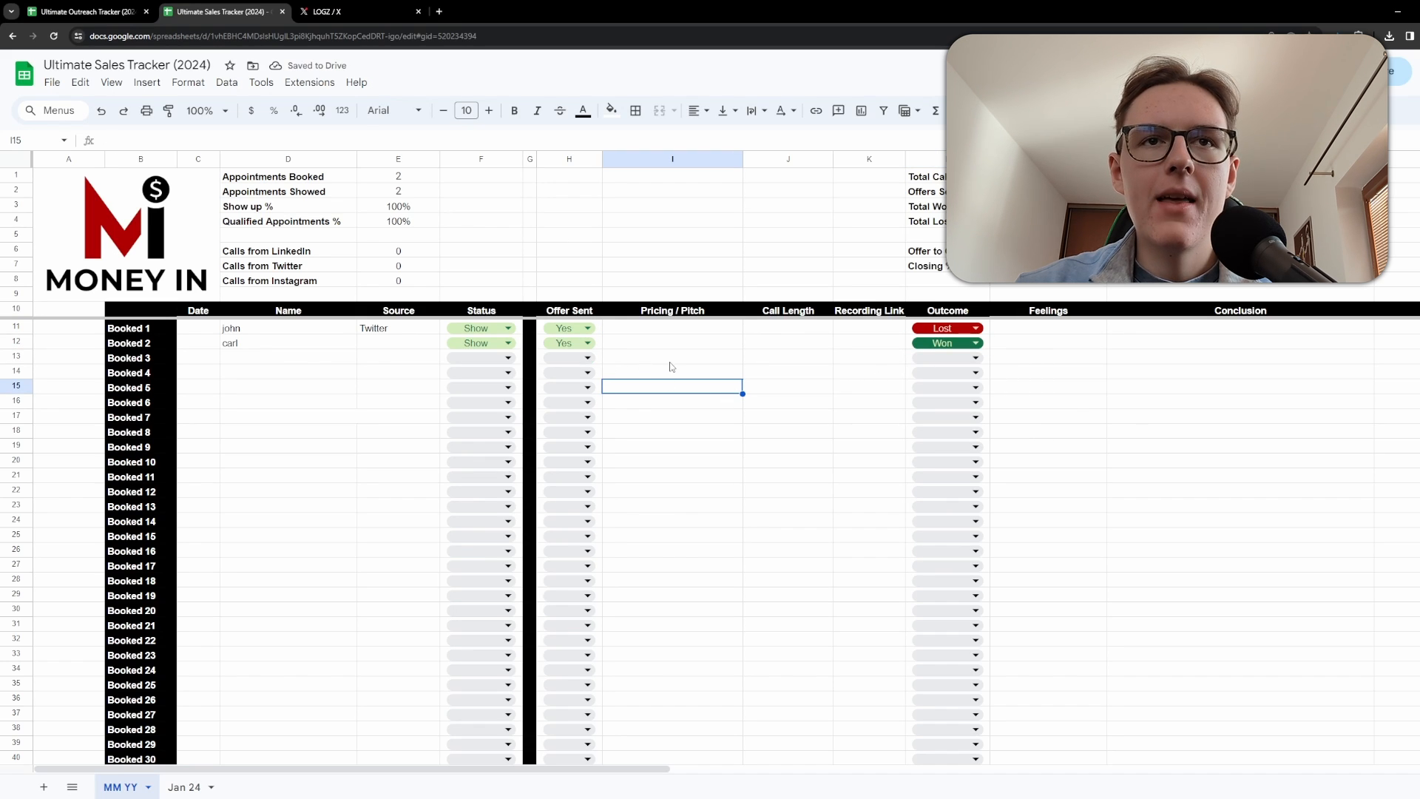
# Enter $1500 one time as Booked 2's Pricing / Pitch and 30 as its Call Length.
pyautogui.click(659, 344)
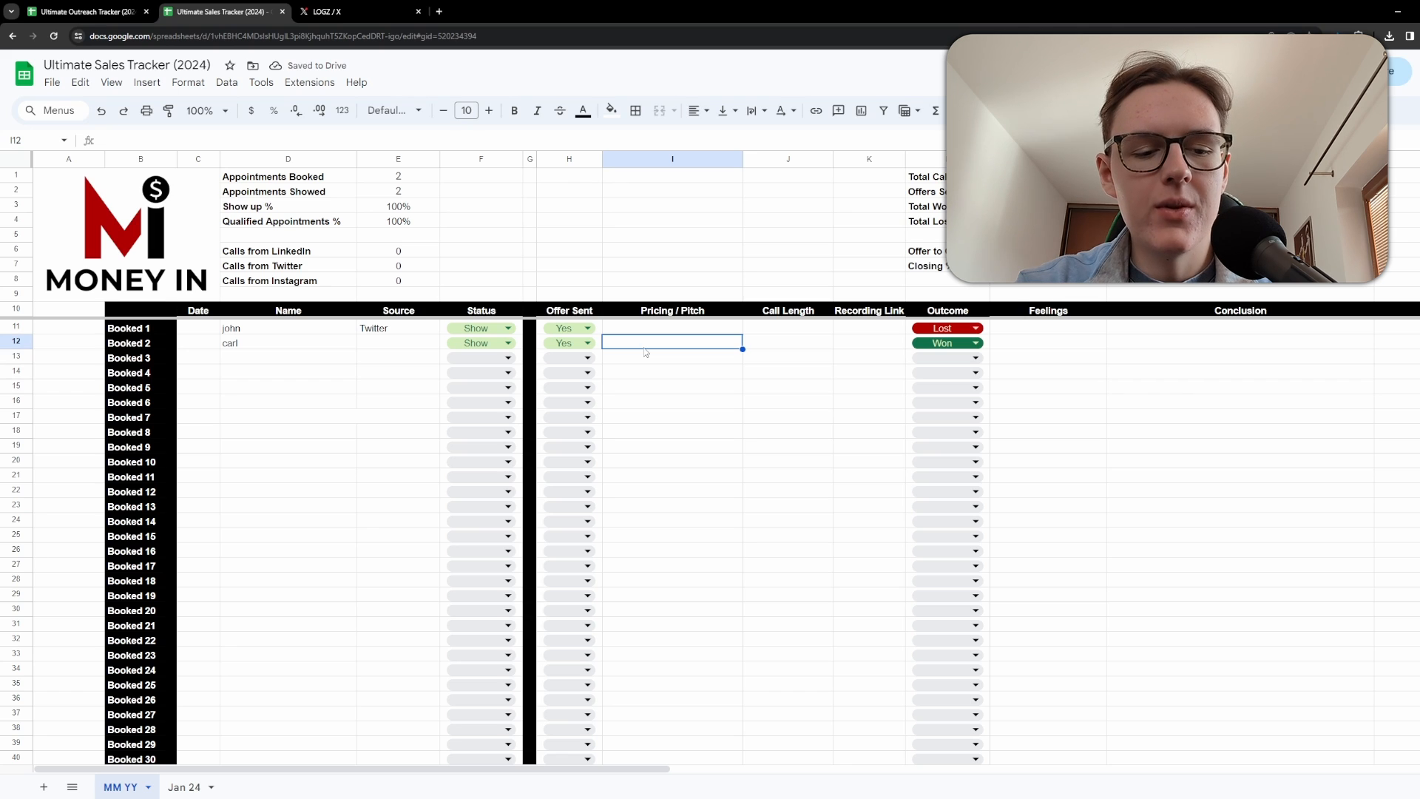
pyautogui.write('$1500 one time')
pyautogui.press('Tab')
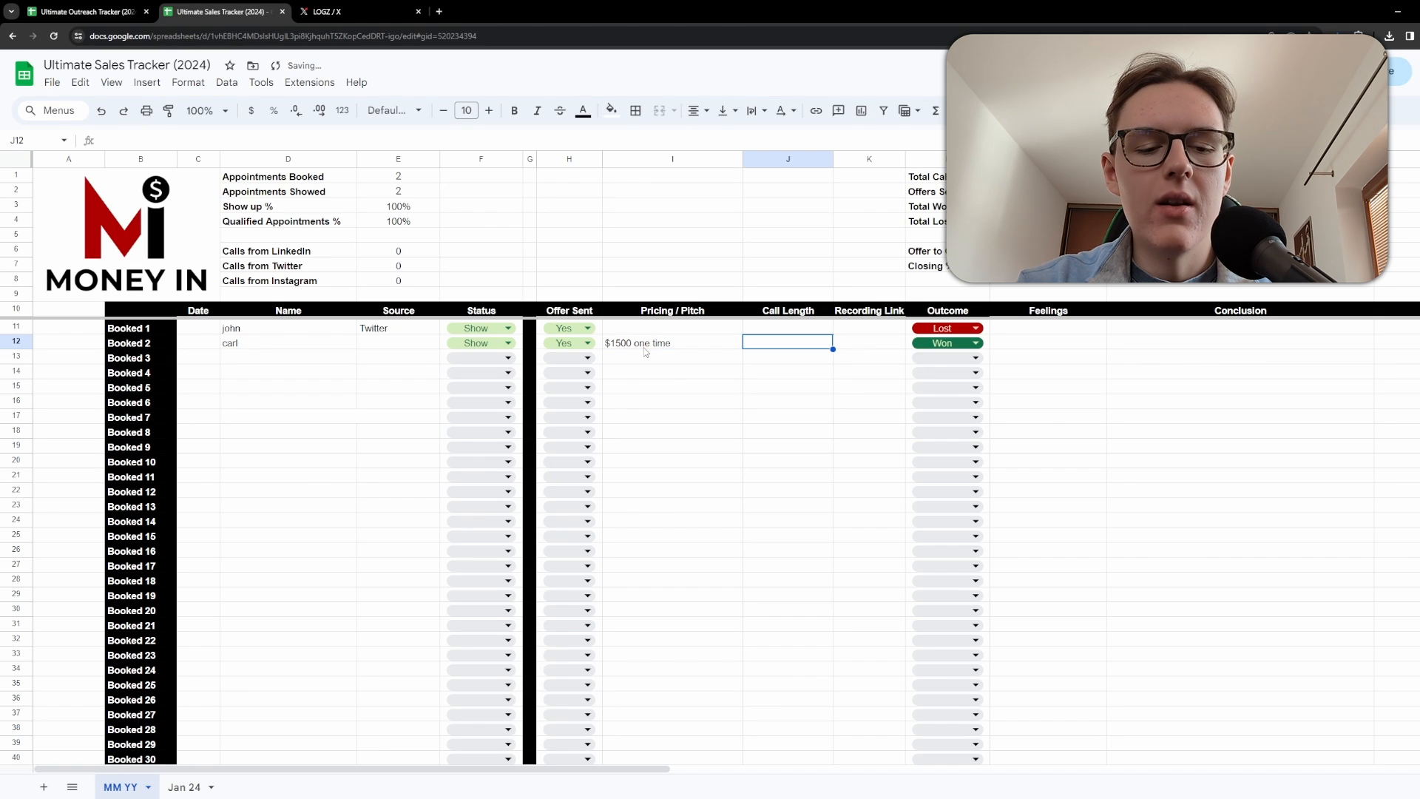
pyautogui.write('30')
pyautogui.press('Tab')
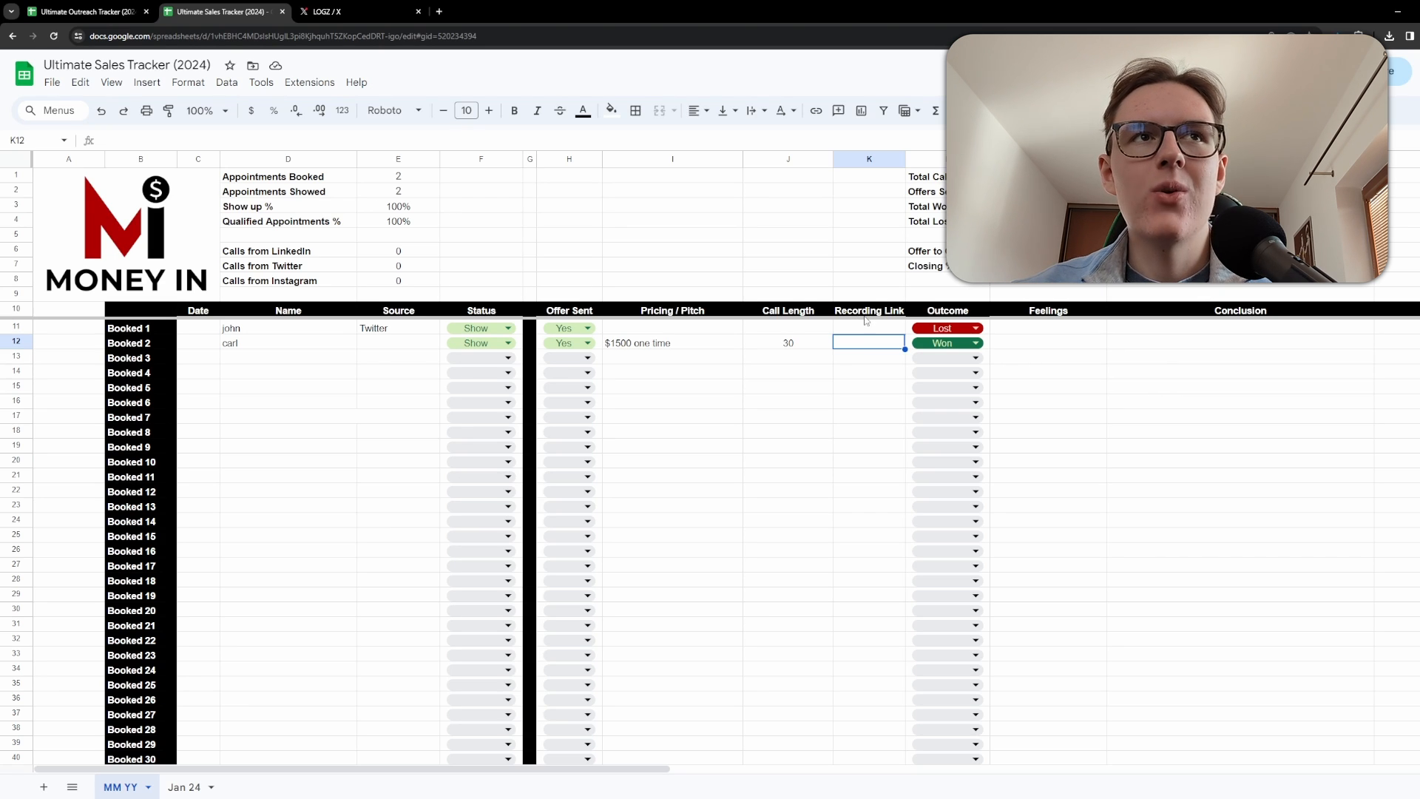
pyautogui.click(857, 295)
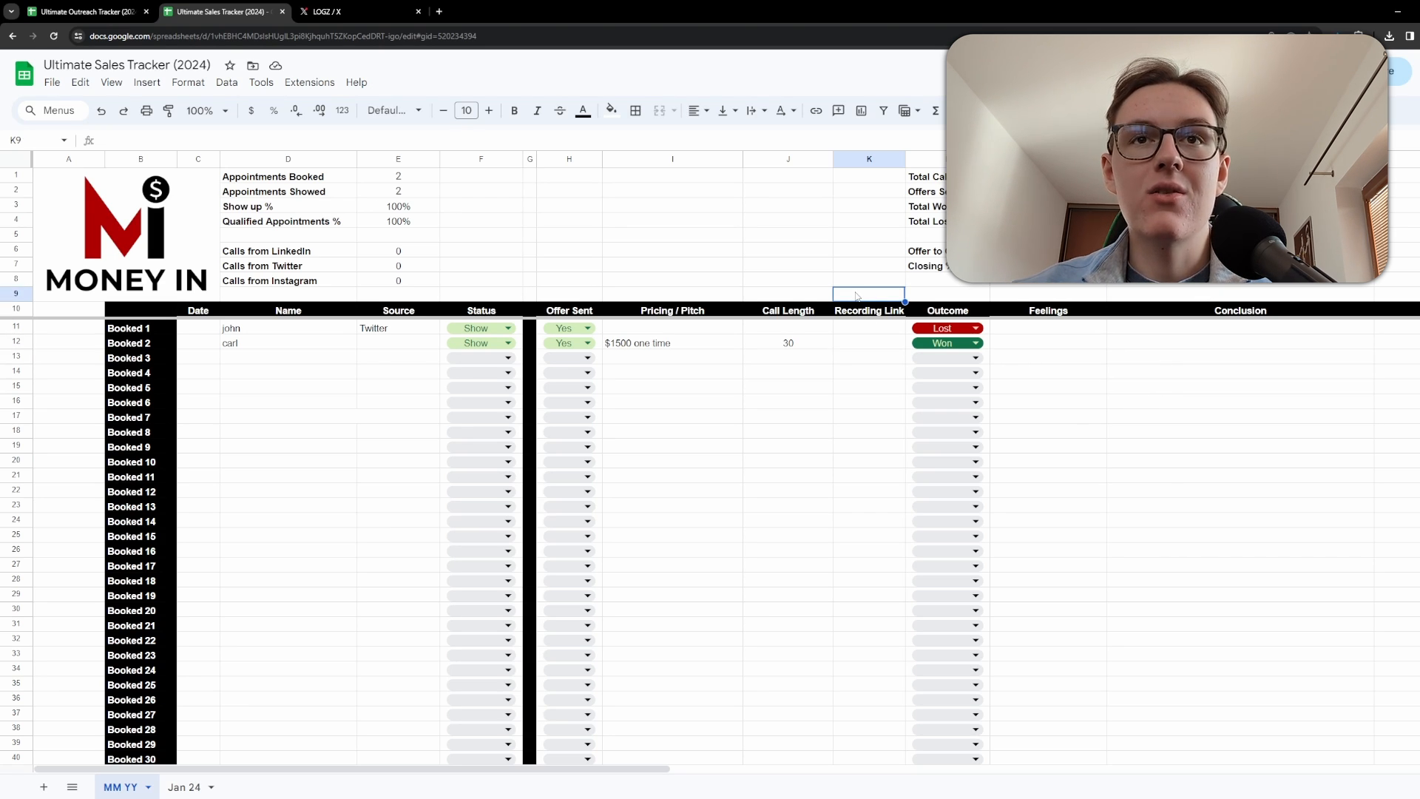
pyautogui.rightClick(857, 295)
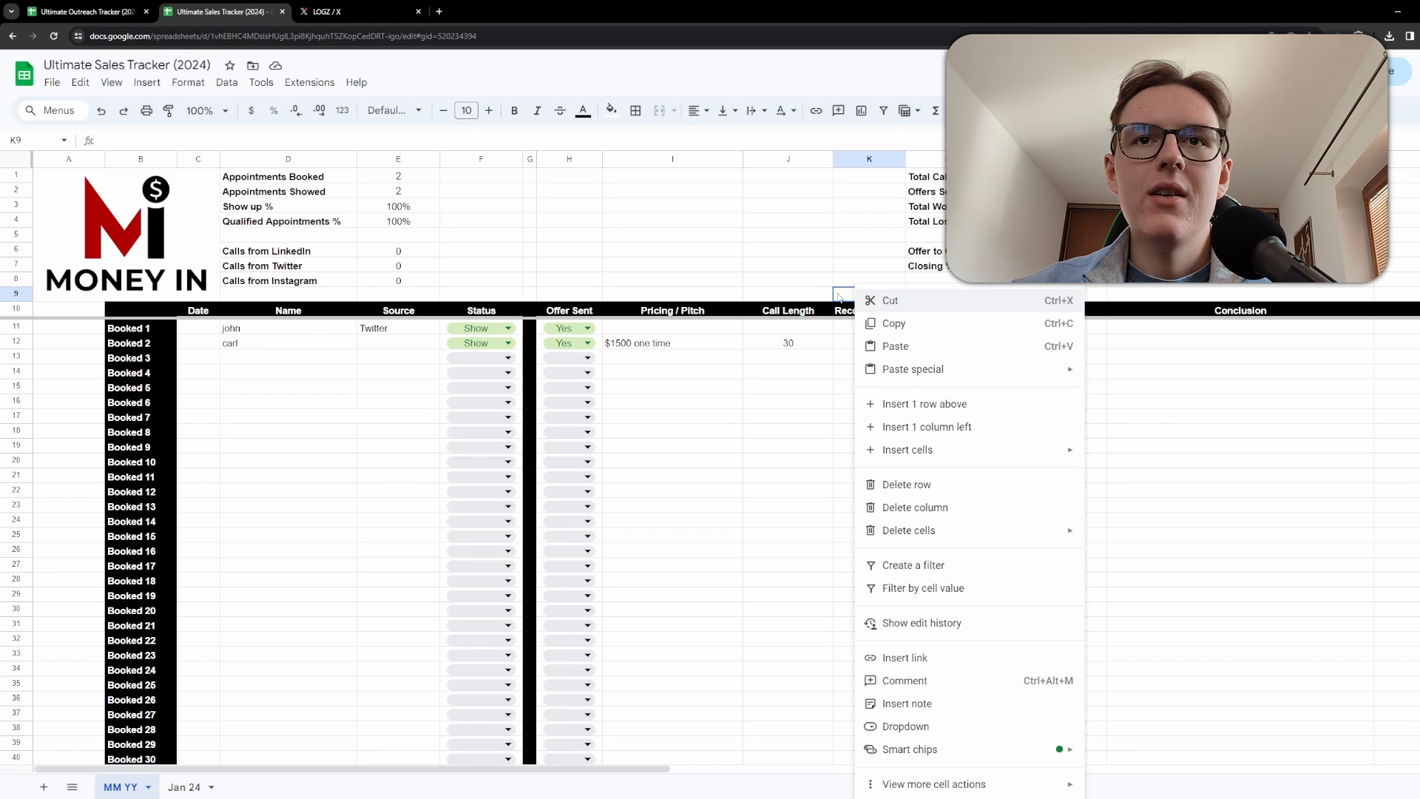
pyautogui.click(841, 297)
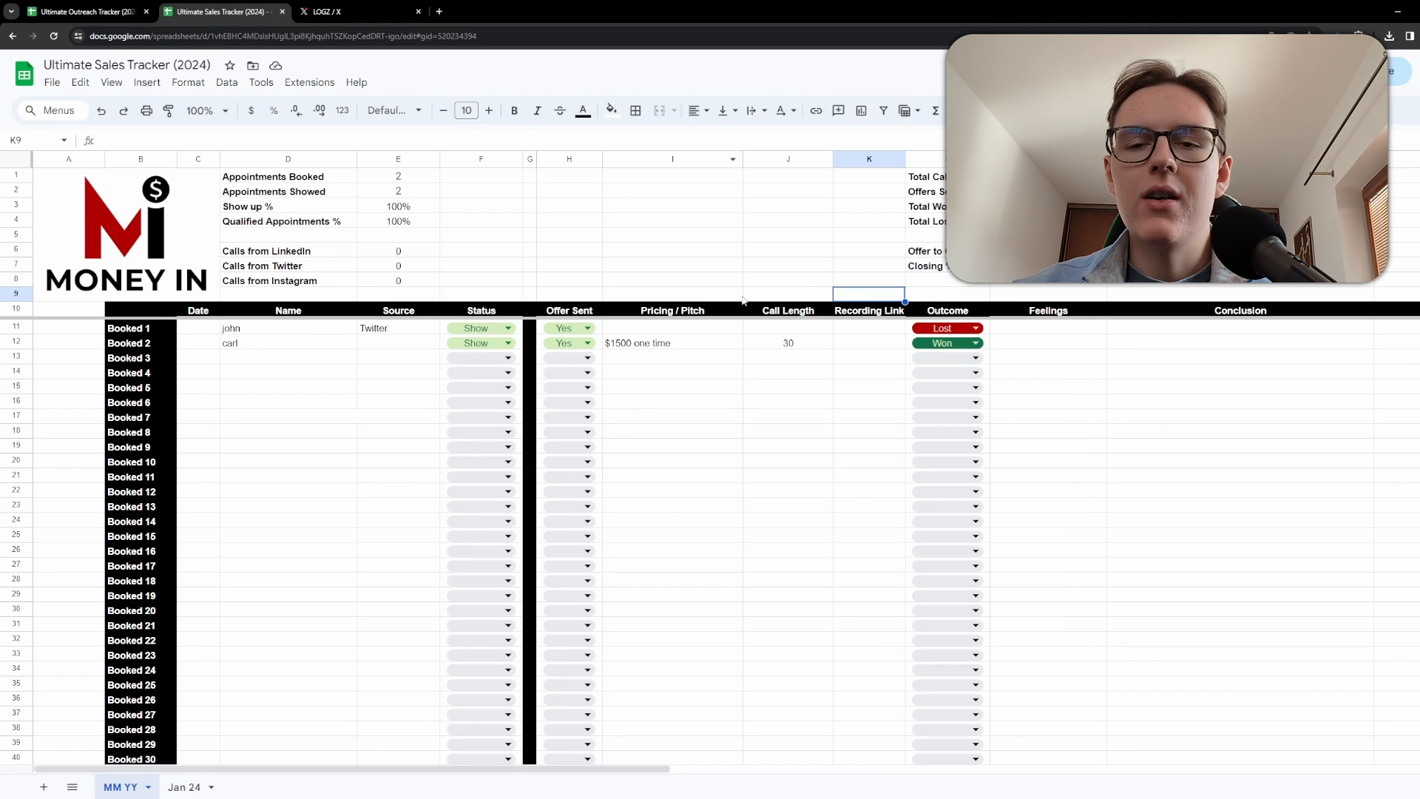
pyautogui.click(856, 344)
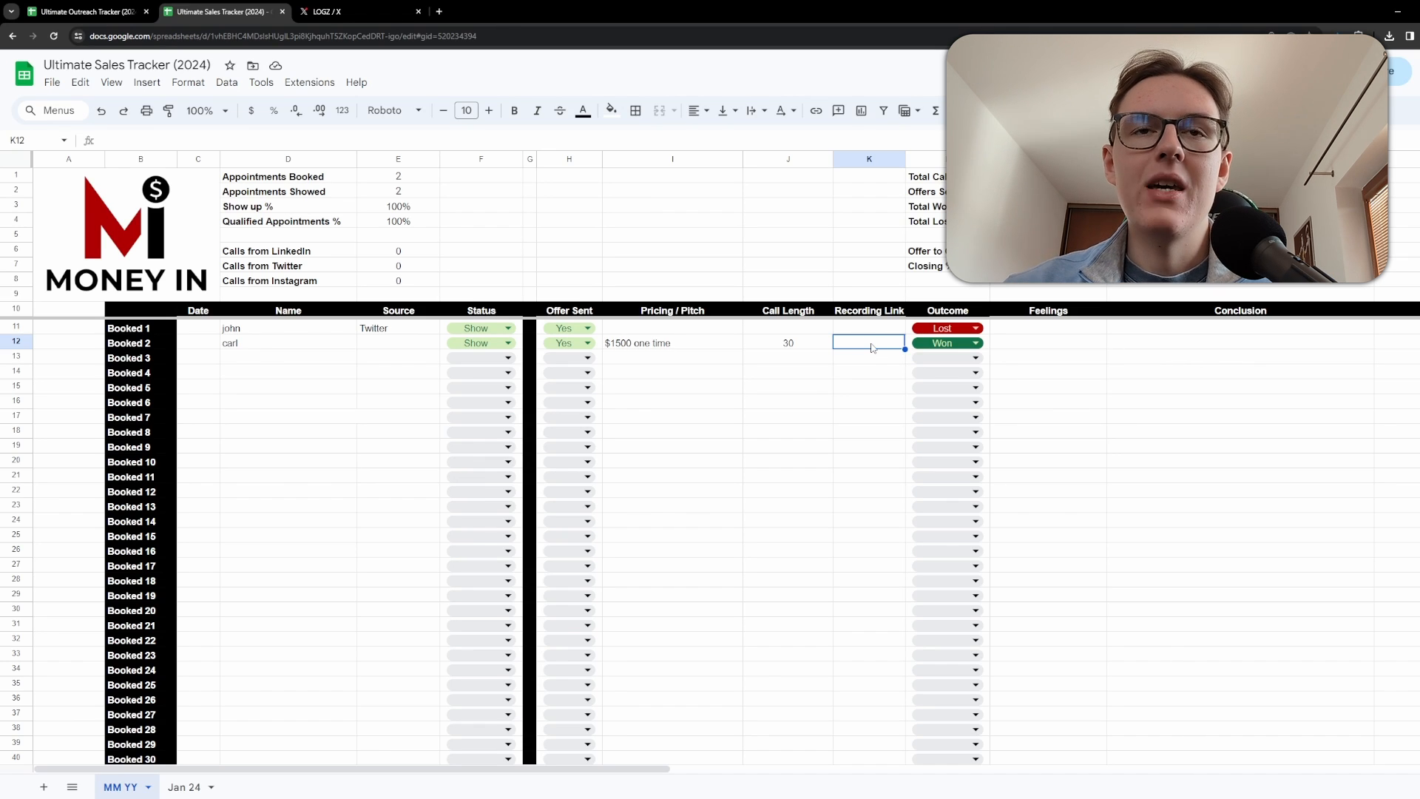
# Try to enter frustrated as Booked 2's Feelings, then clear the cell.
pyautogui.click(1014, 345)
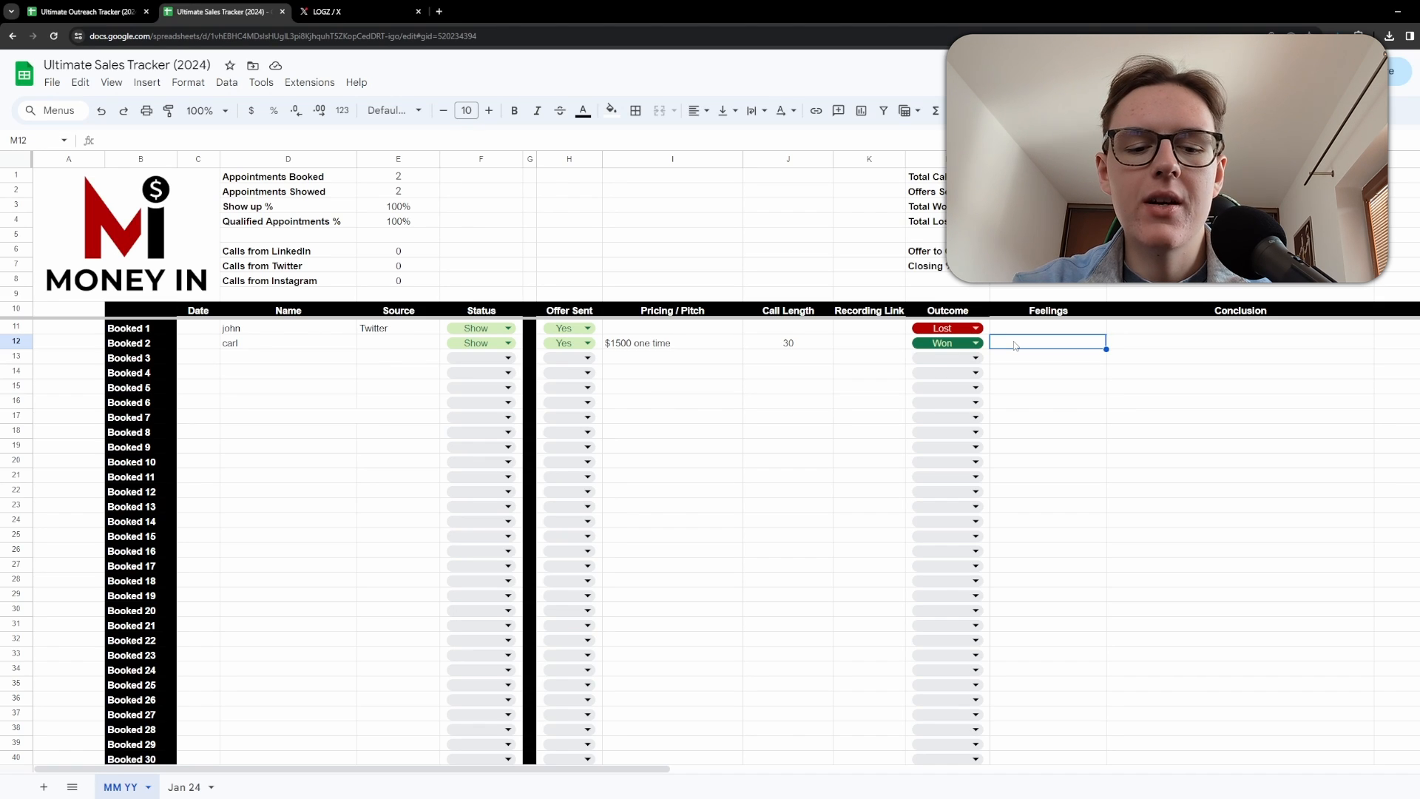
pyautogui.write('frus')
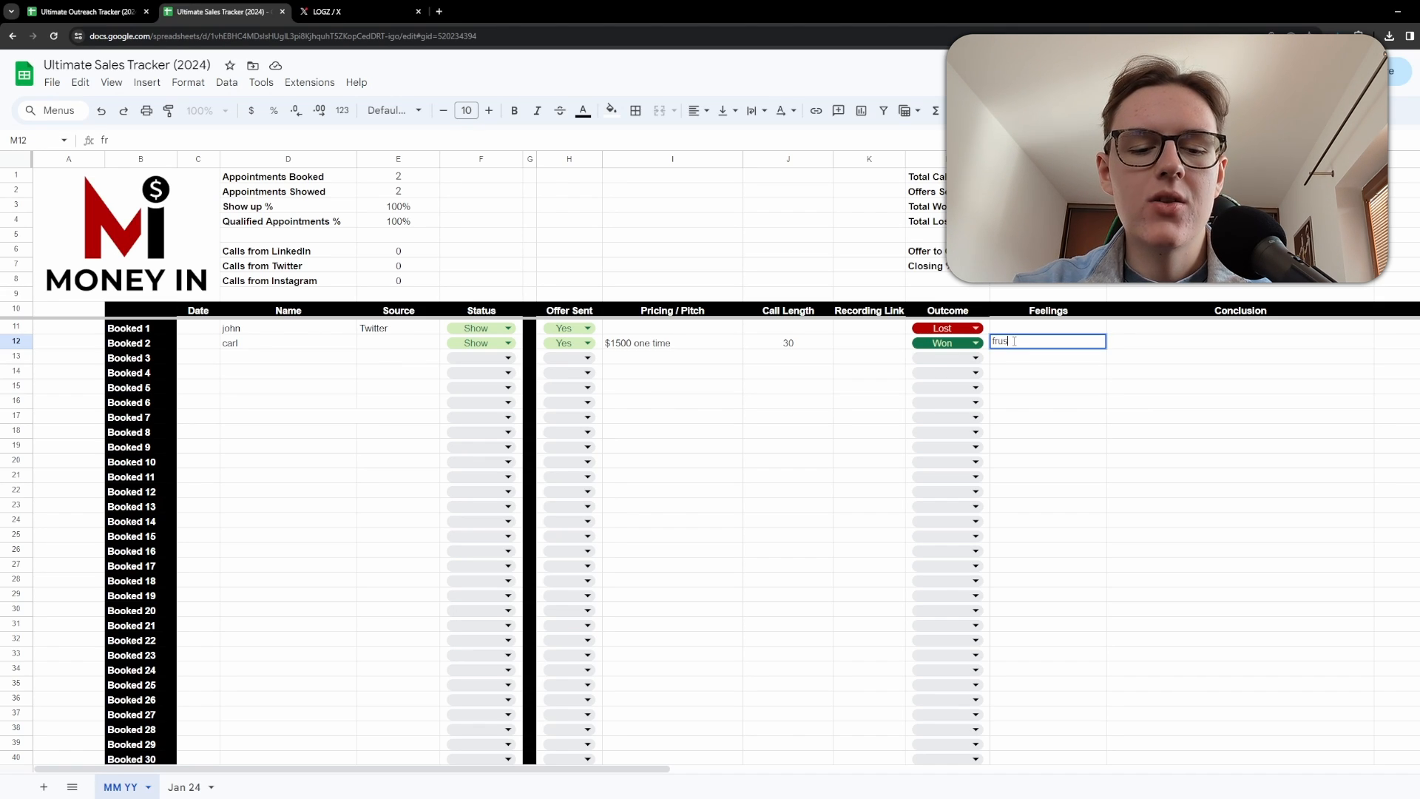
pyautogui.write('trate')
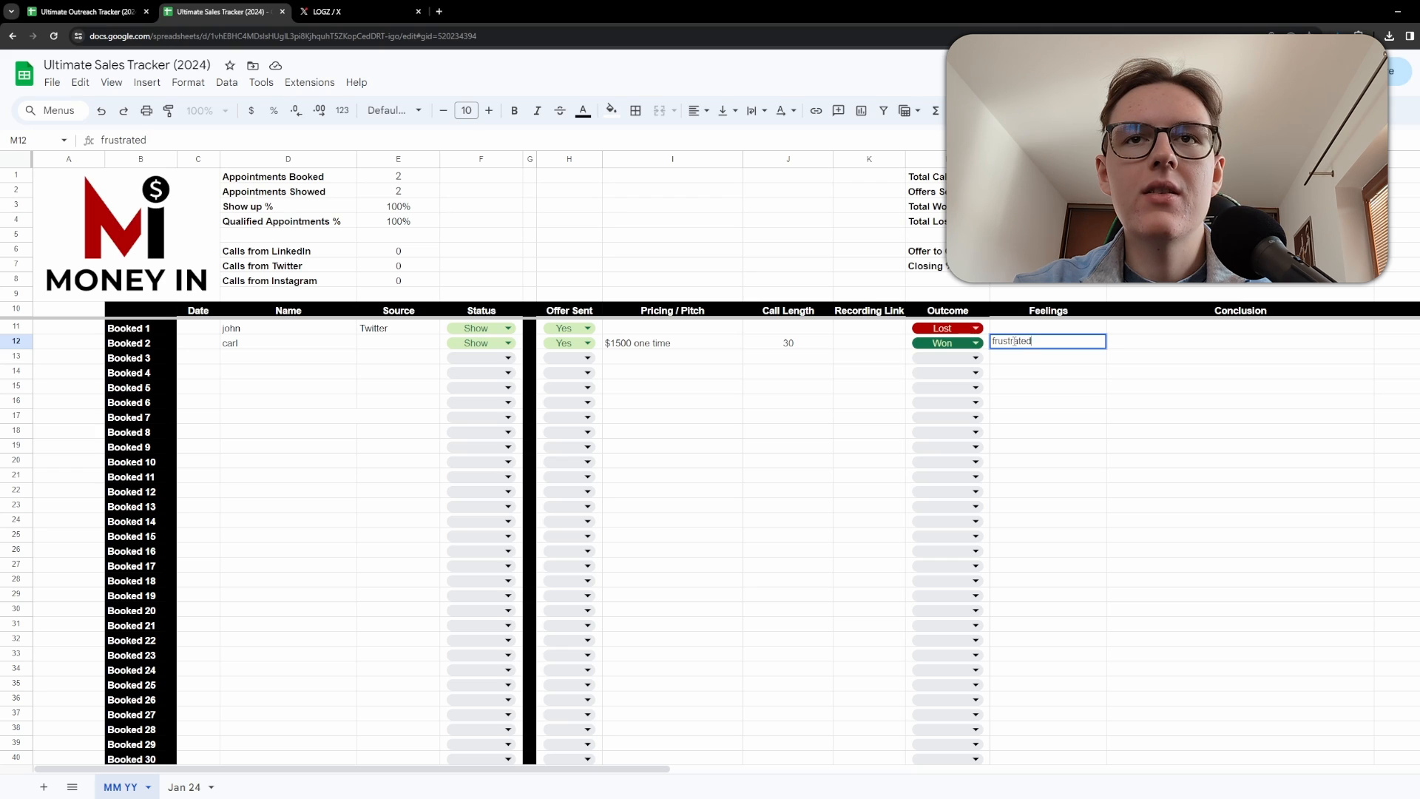
pyautogui.press('Escape')
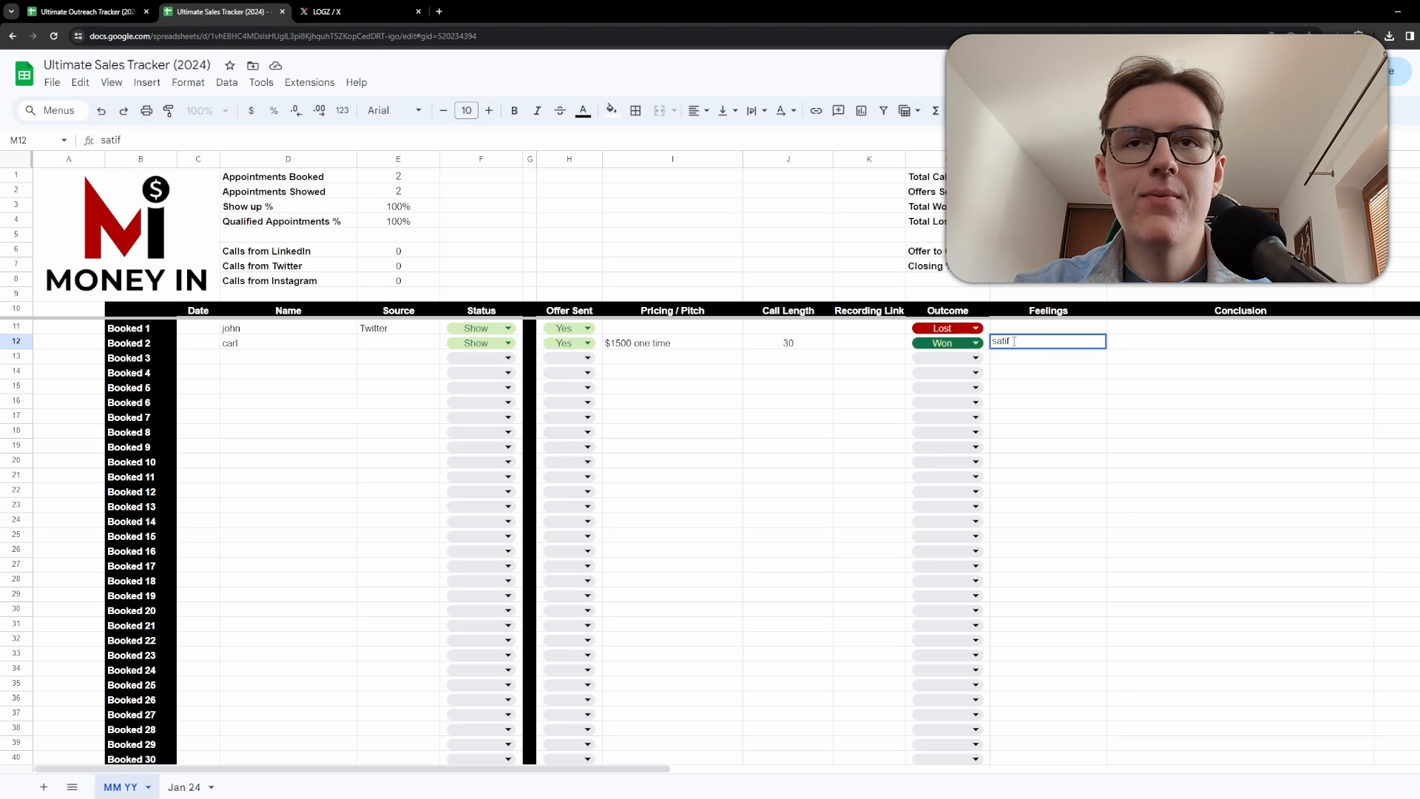
pyautogui.press('BackSpace')
pyautogui.press('BackSpace')
pyautogui.press('BackSpace')
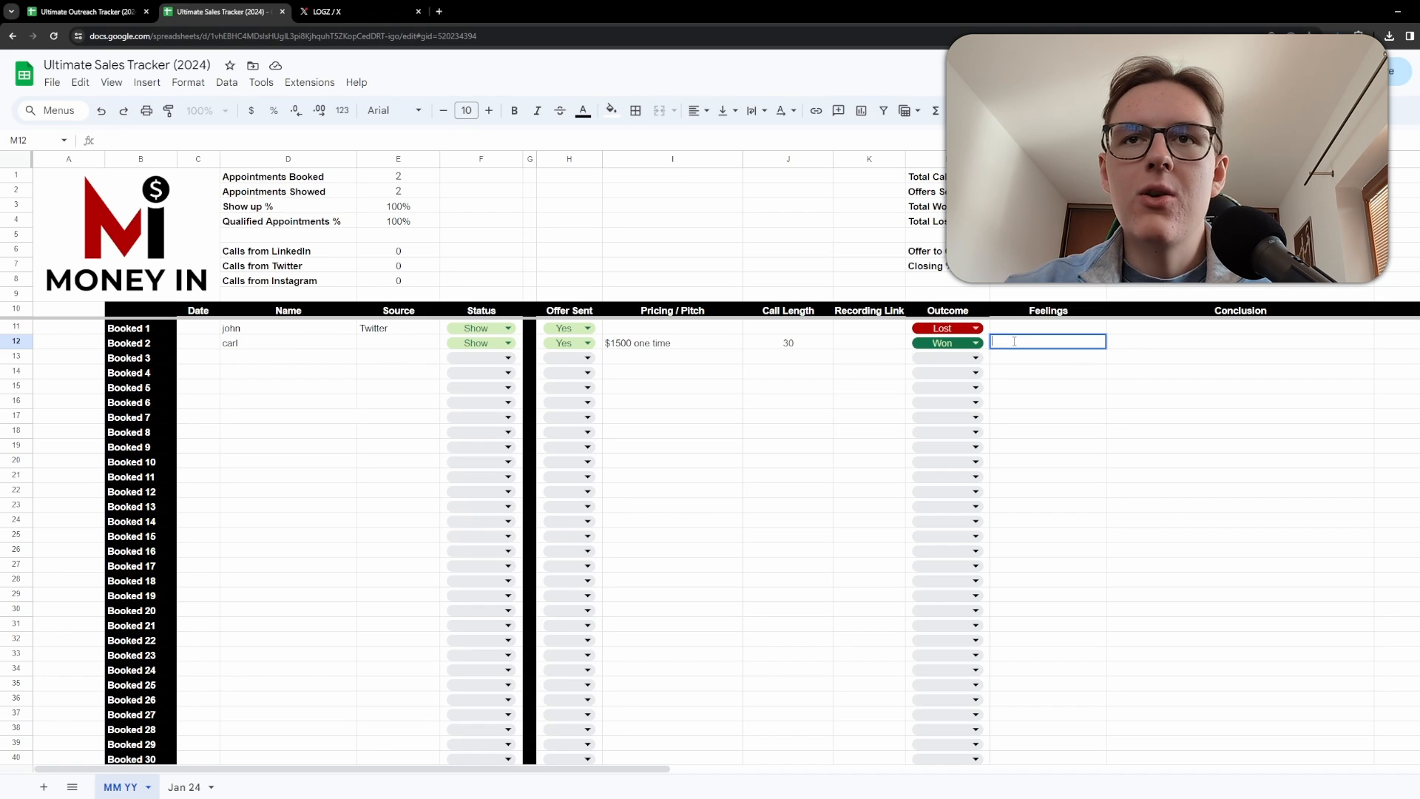
# Enter sales coach, icp 9-5, as Booked 2's Conclusion and delete it again.
pyautogui.click(1172, 351)
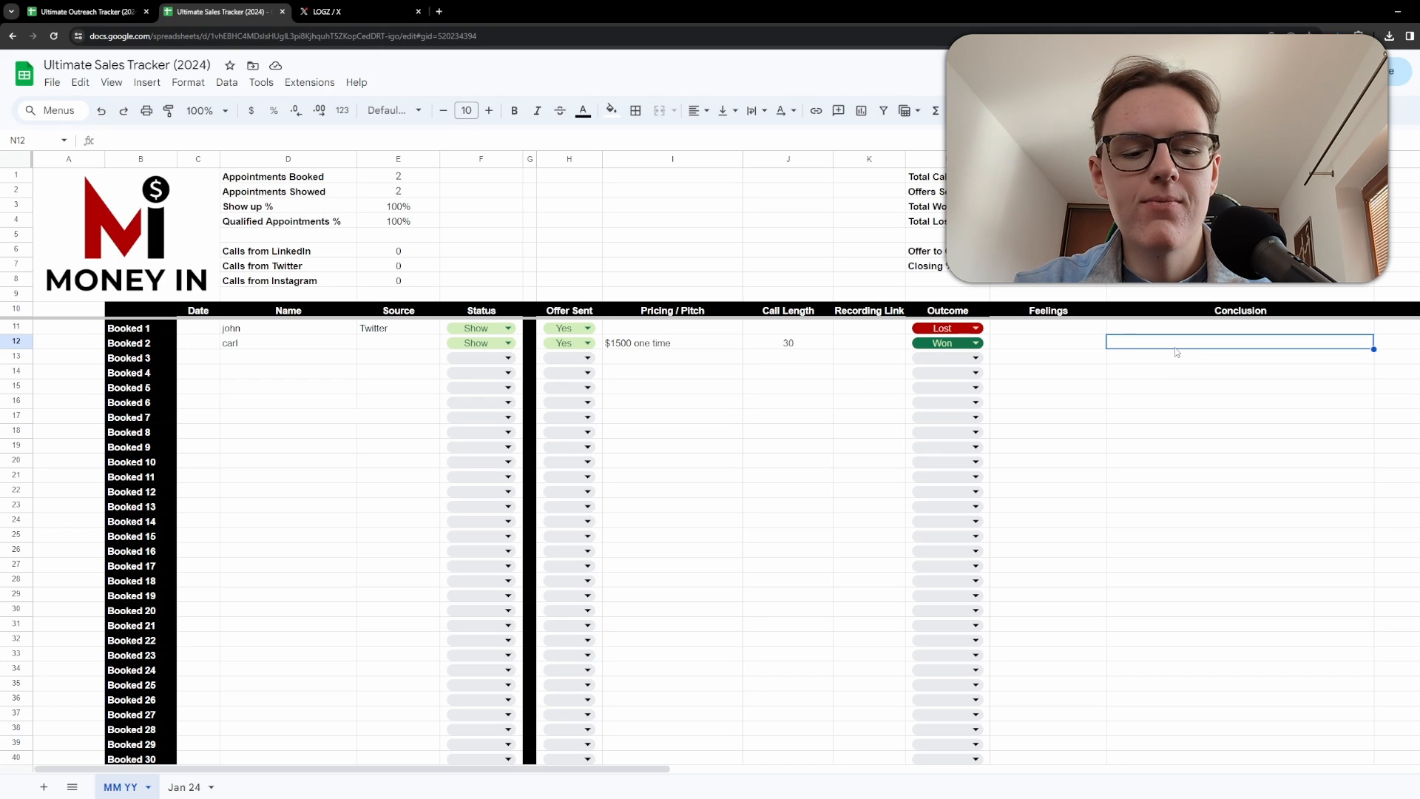
pyautogui.write('sales ')
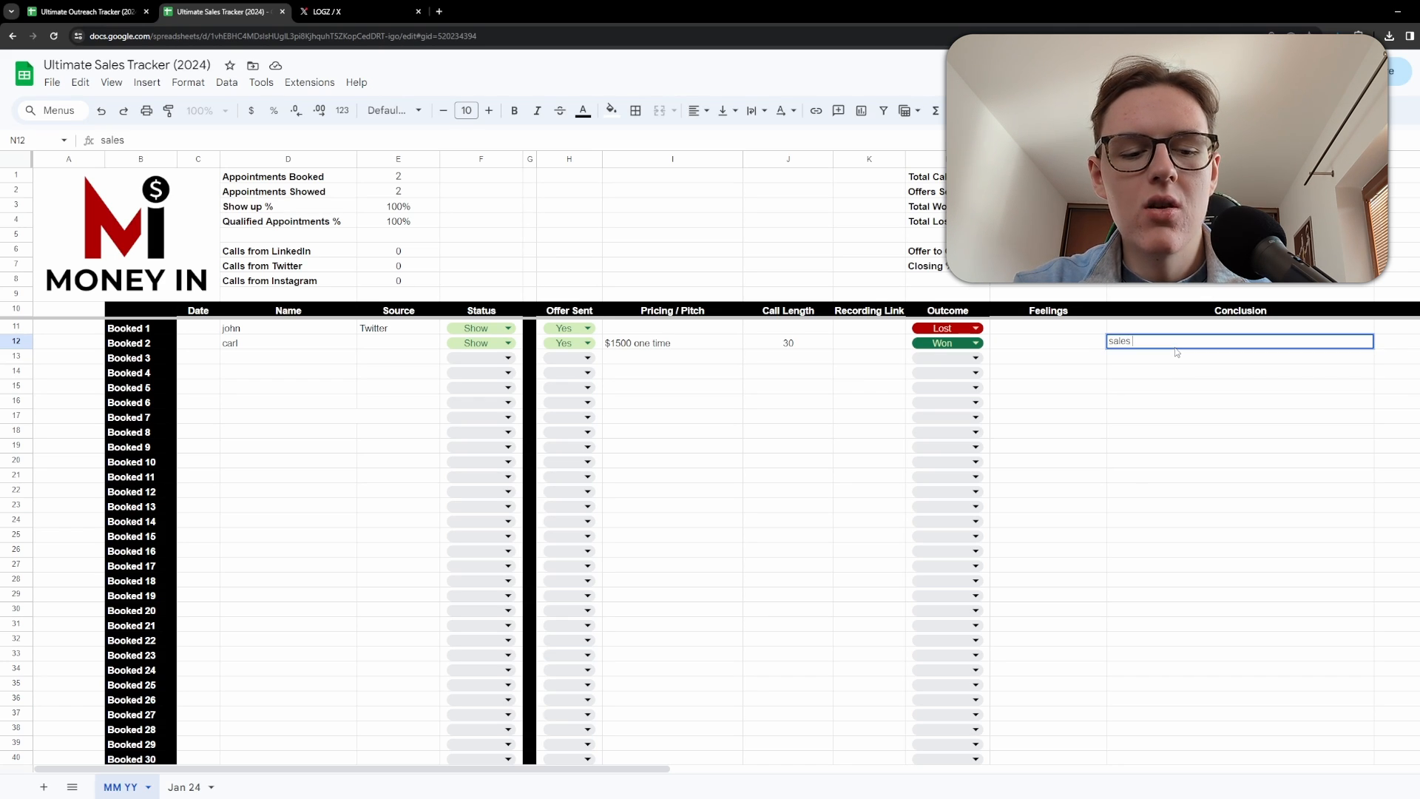
pyautogui.write('coach, ')
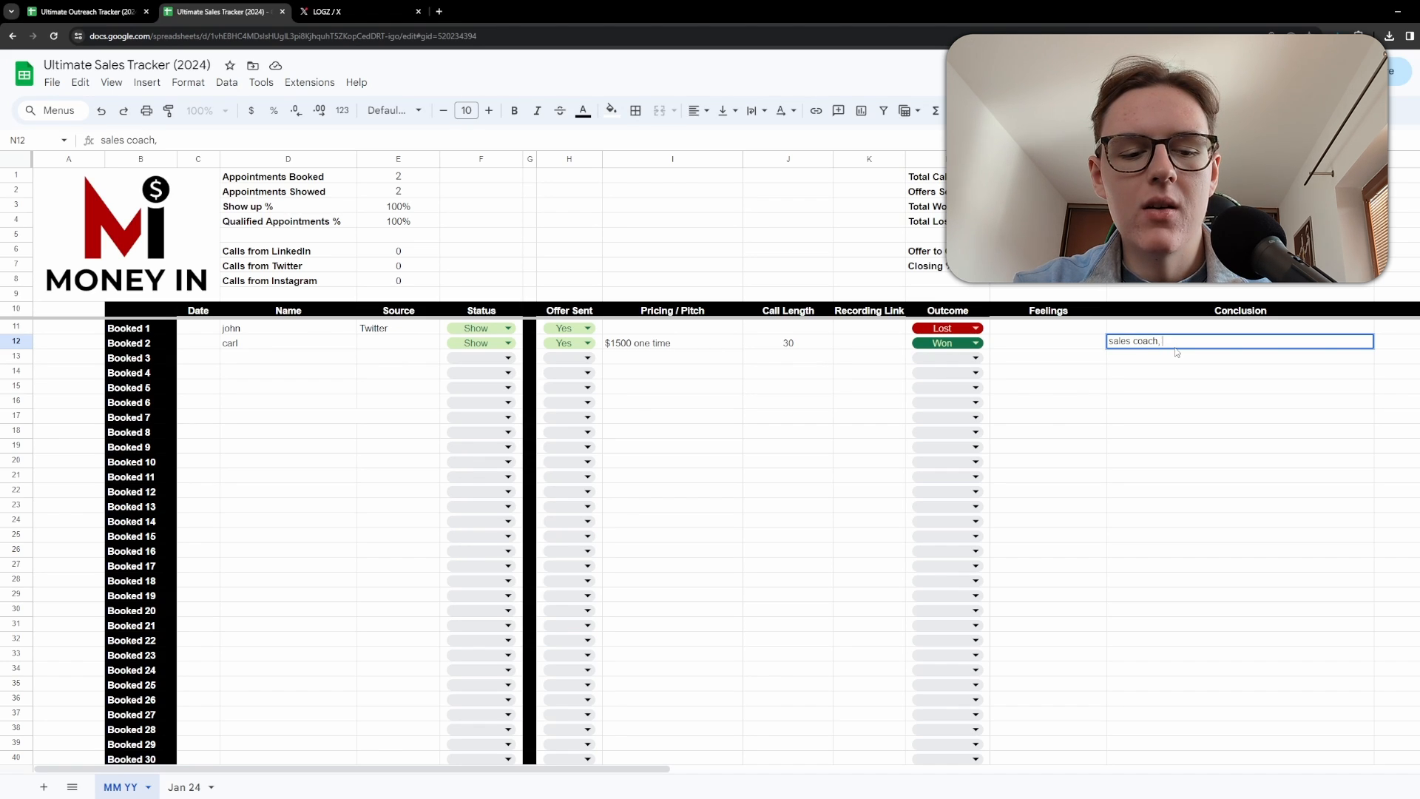
pyautogui.write('icp')
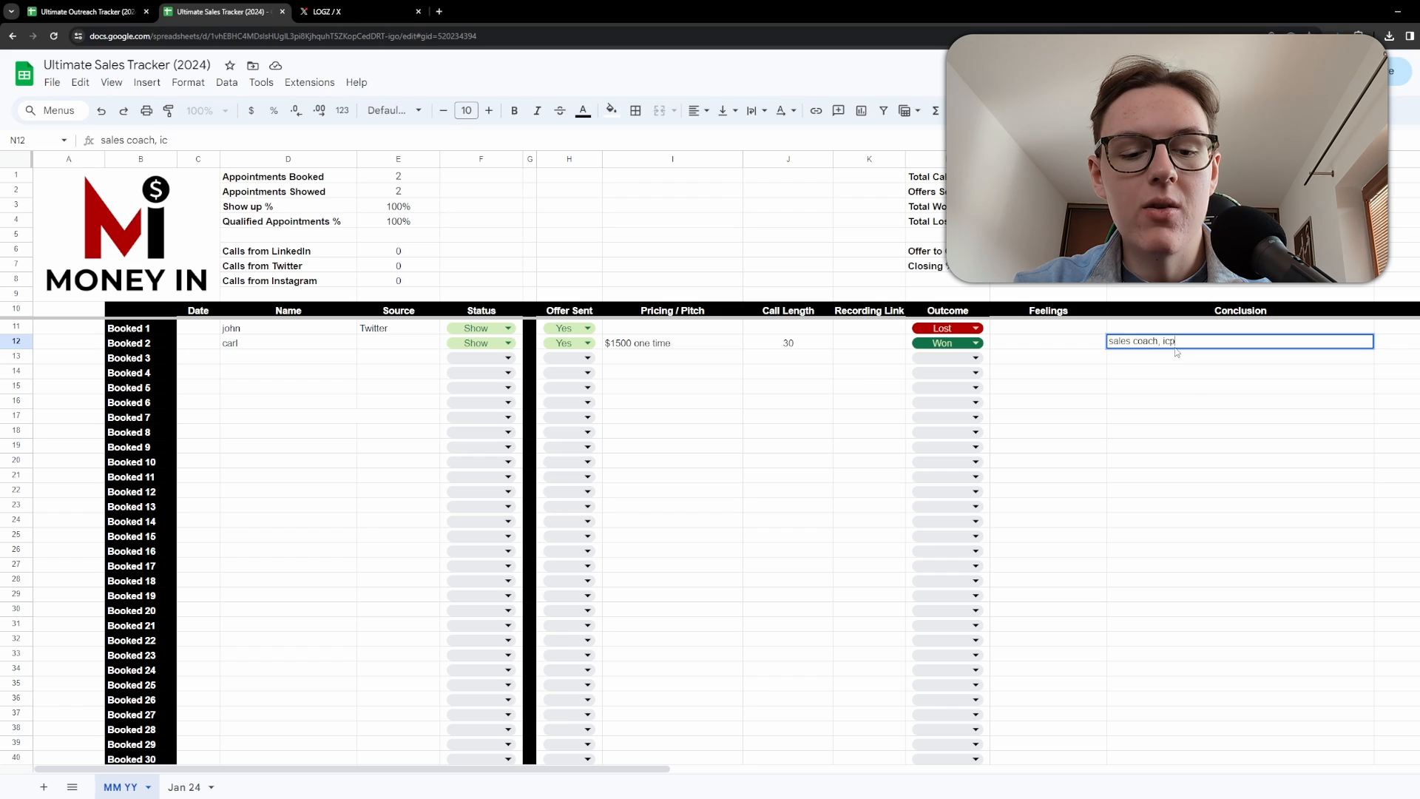
pyautogui.write(' 9-5')
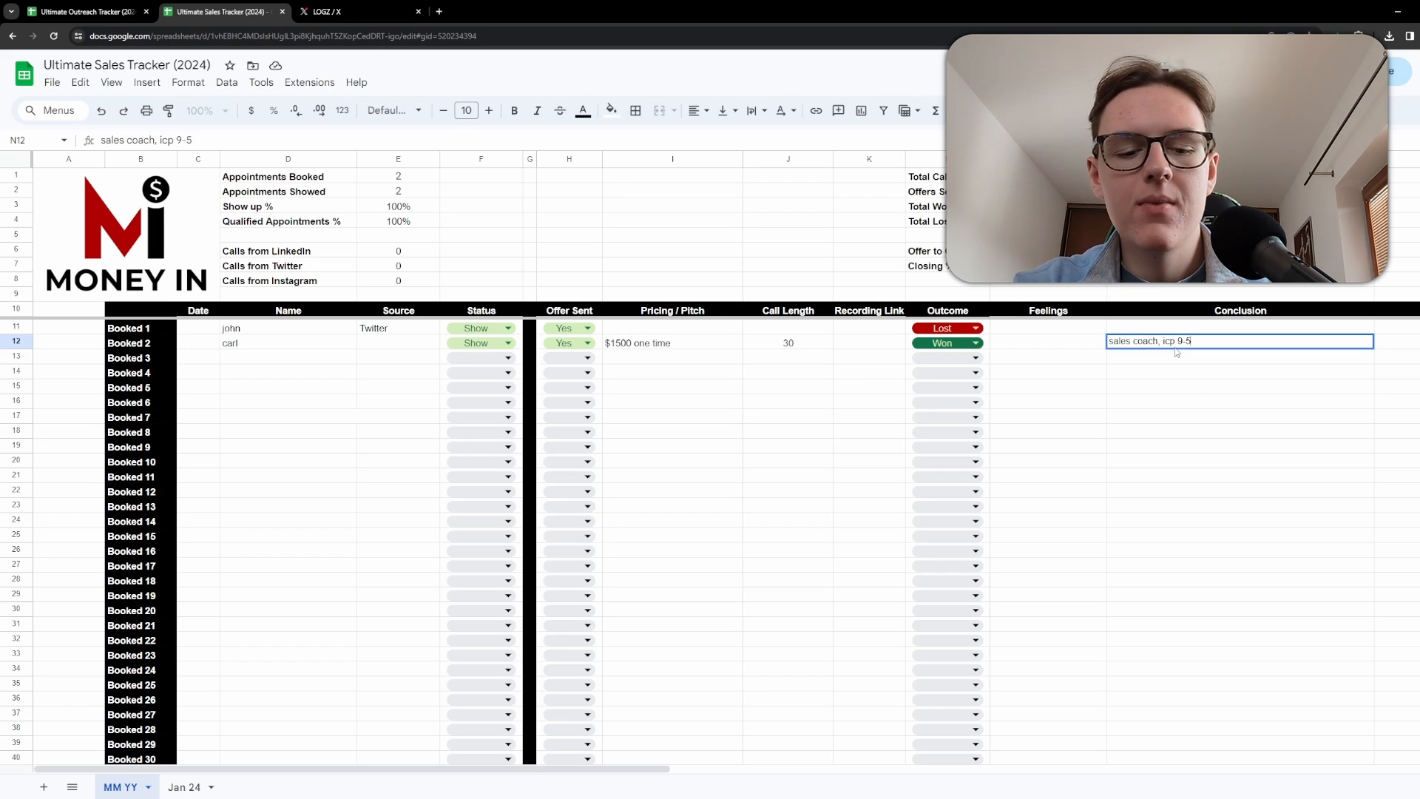
pyautogui.write(',')
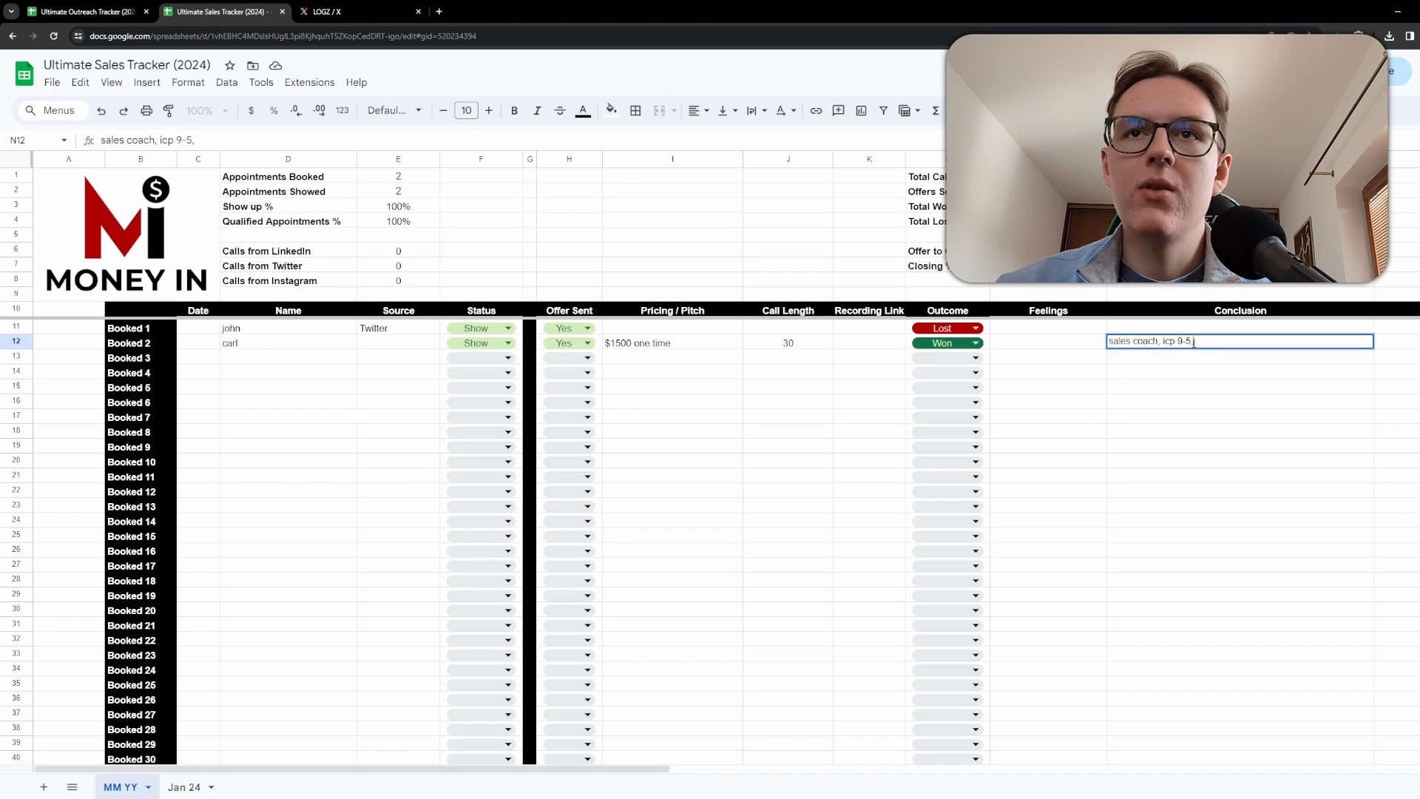
pyautogui.click(1151, 369)
pyautogui.moveTo(1265, 366); pyautogui.dragTo(1096, 331)
pyautogui.press('Delete')
pyautogui.click(666, 419)
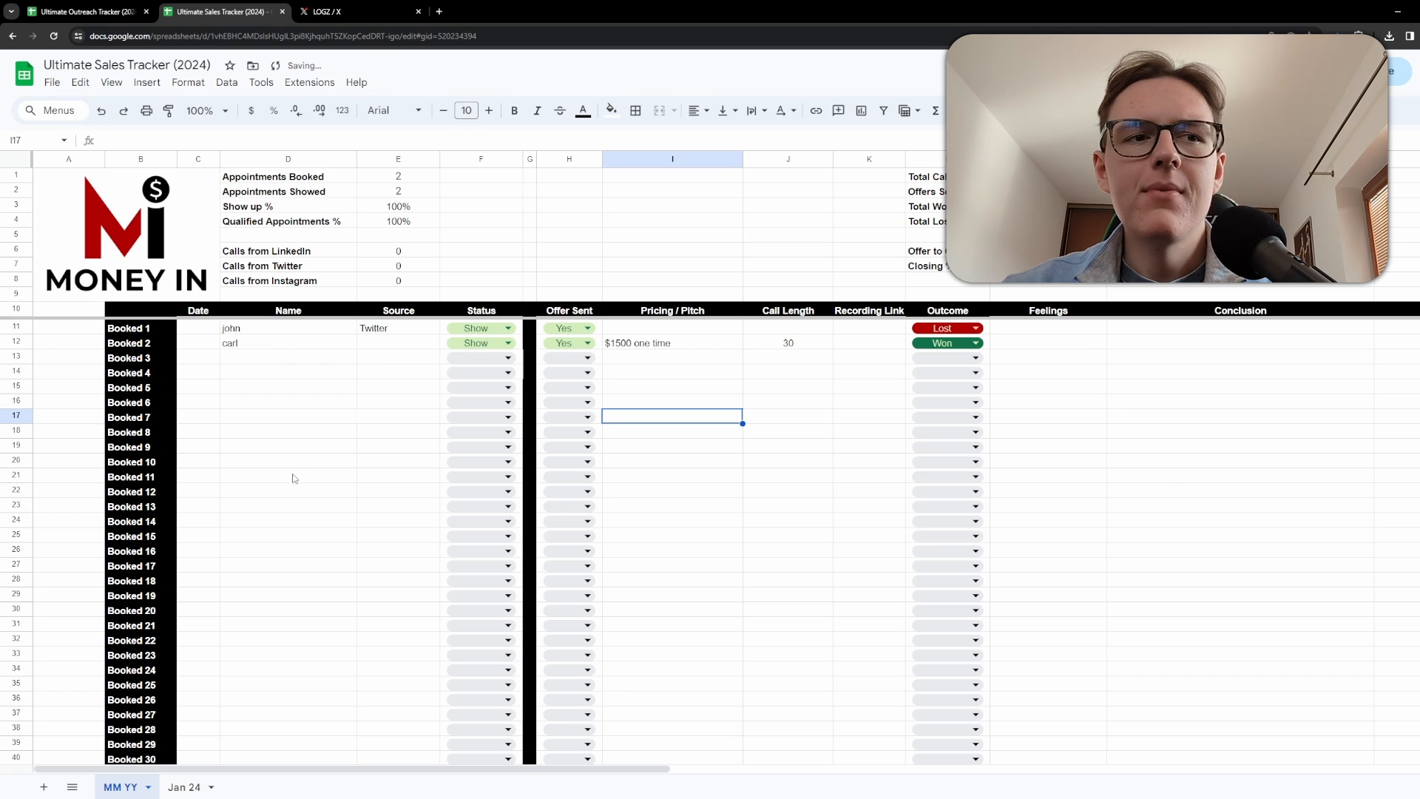
pyautogui.scroll(-6, 274, 485)
pyautogui.scroll(6, 229, 497)
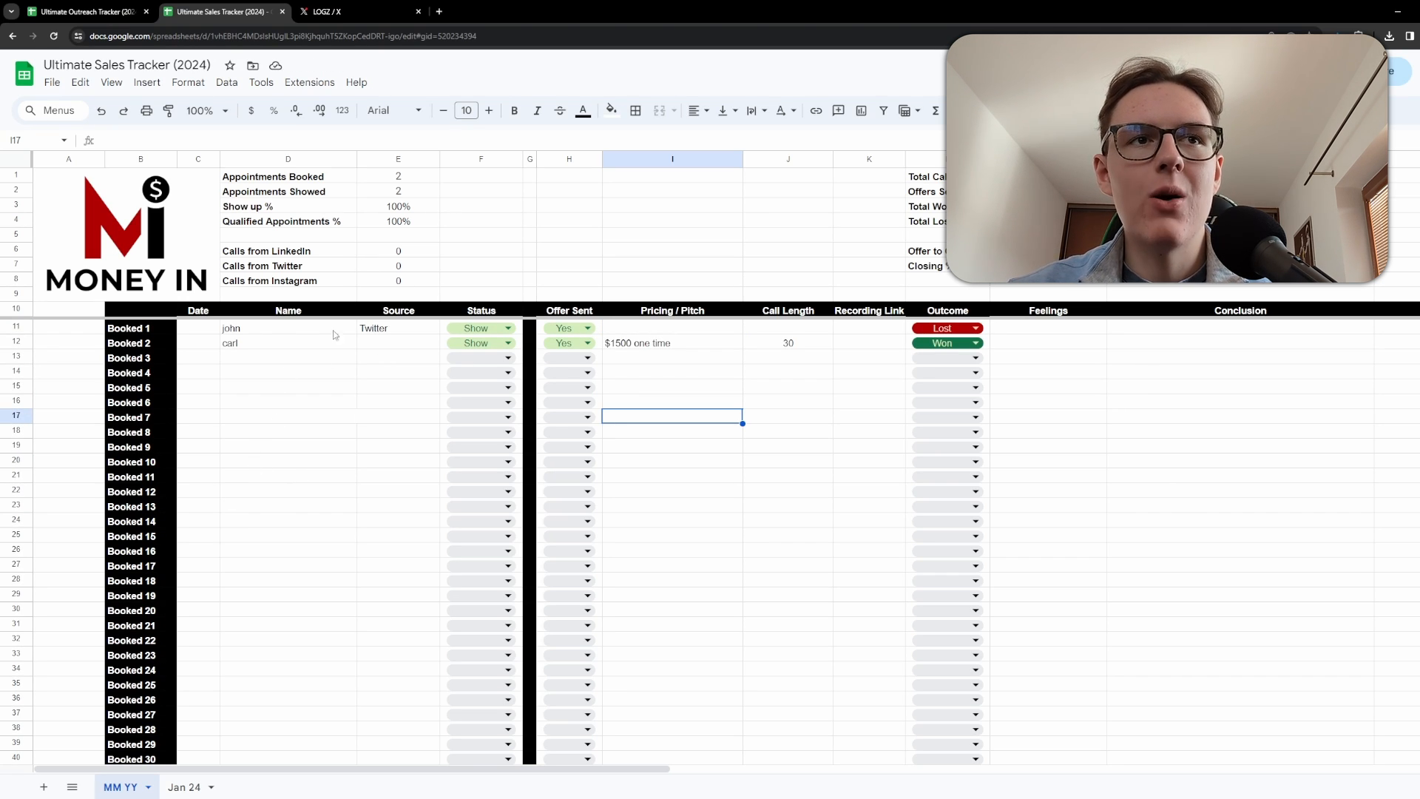
pyautogui.moveTo(194, 334); pyautogui.dragTo(465, 352)
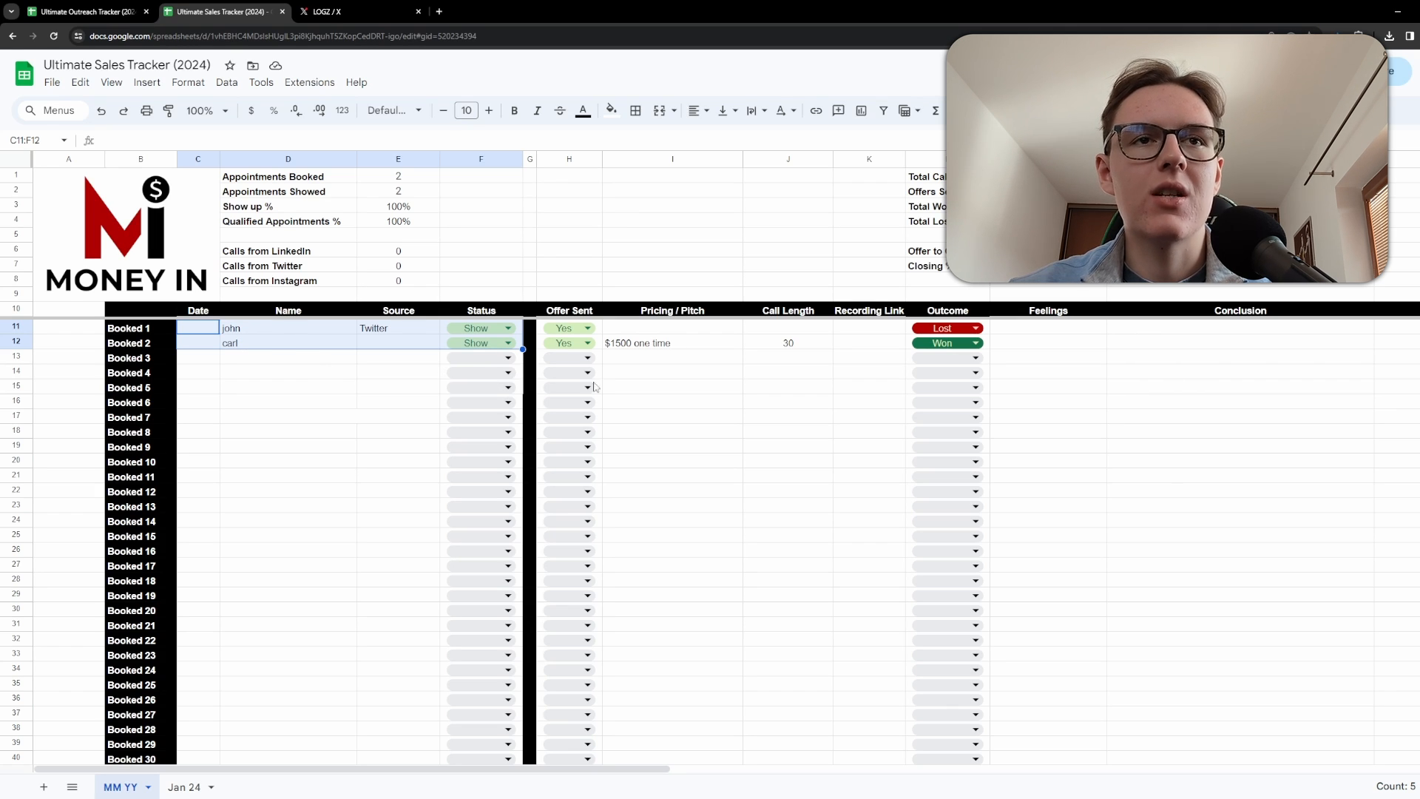
pyautogui.click(853, 342)
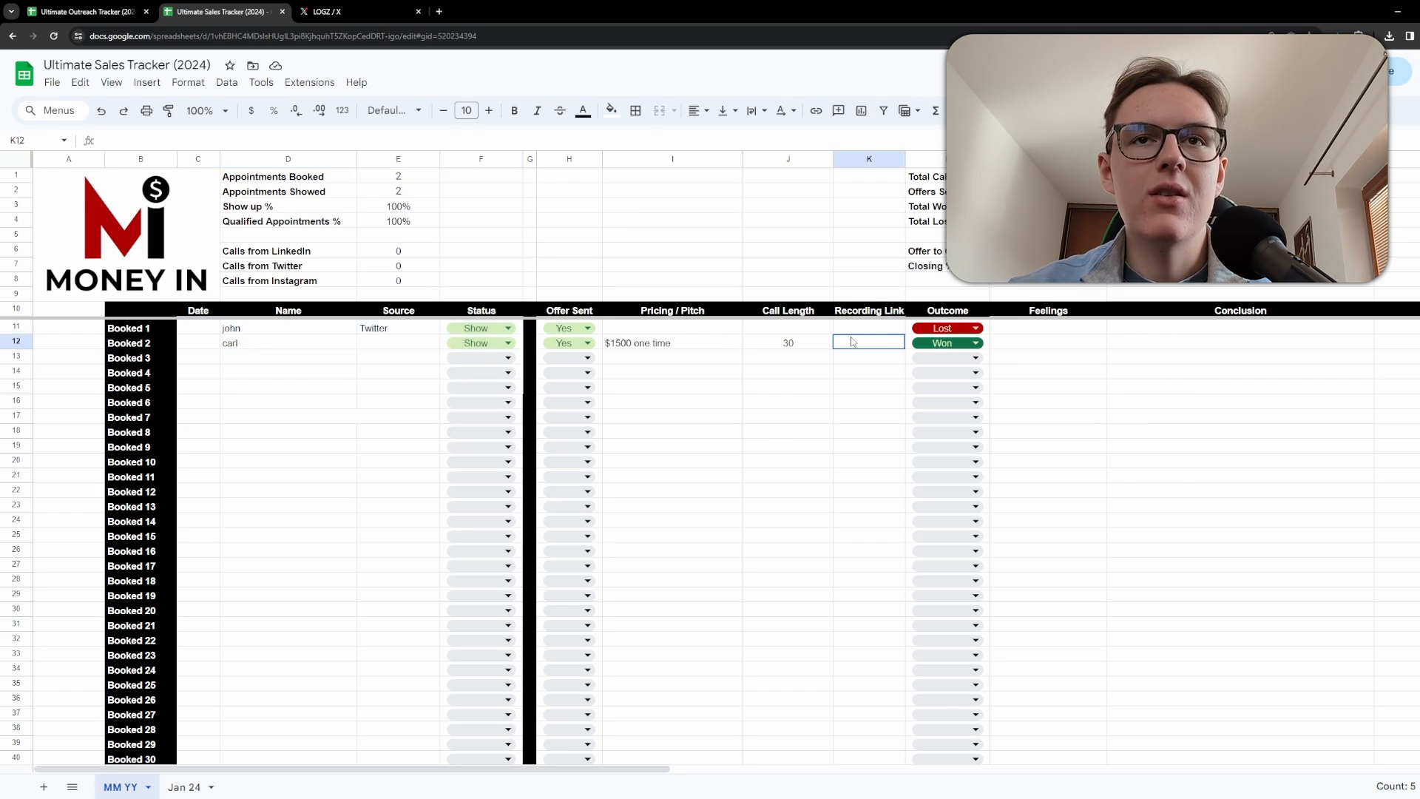
pyautogui.click(848, 327)
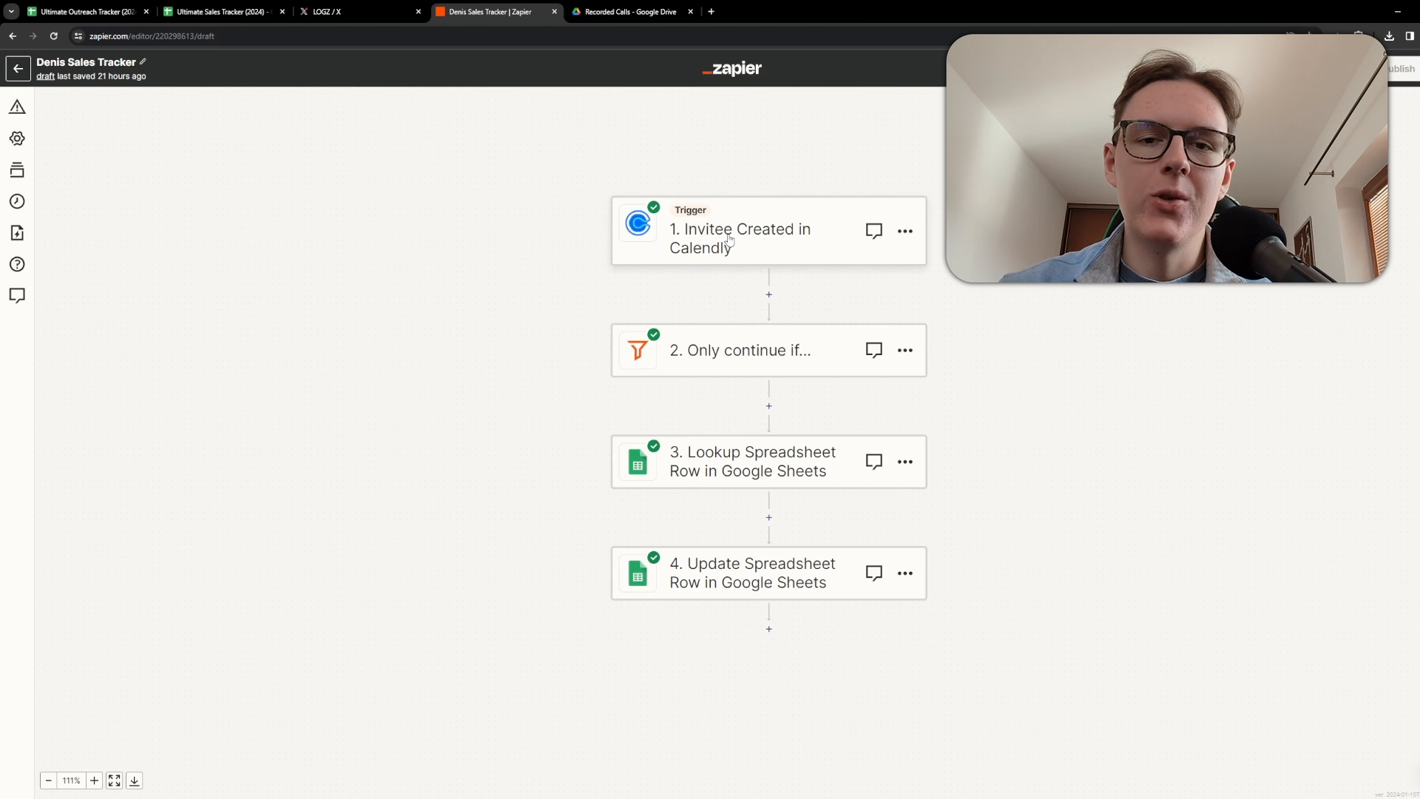
# Open the Calendly trigger step of the Zap and expand its Account and Trigger sections.
pyautogui.moveTo(538, 249); pyautogui.dragTo(517, 245)
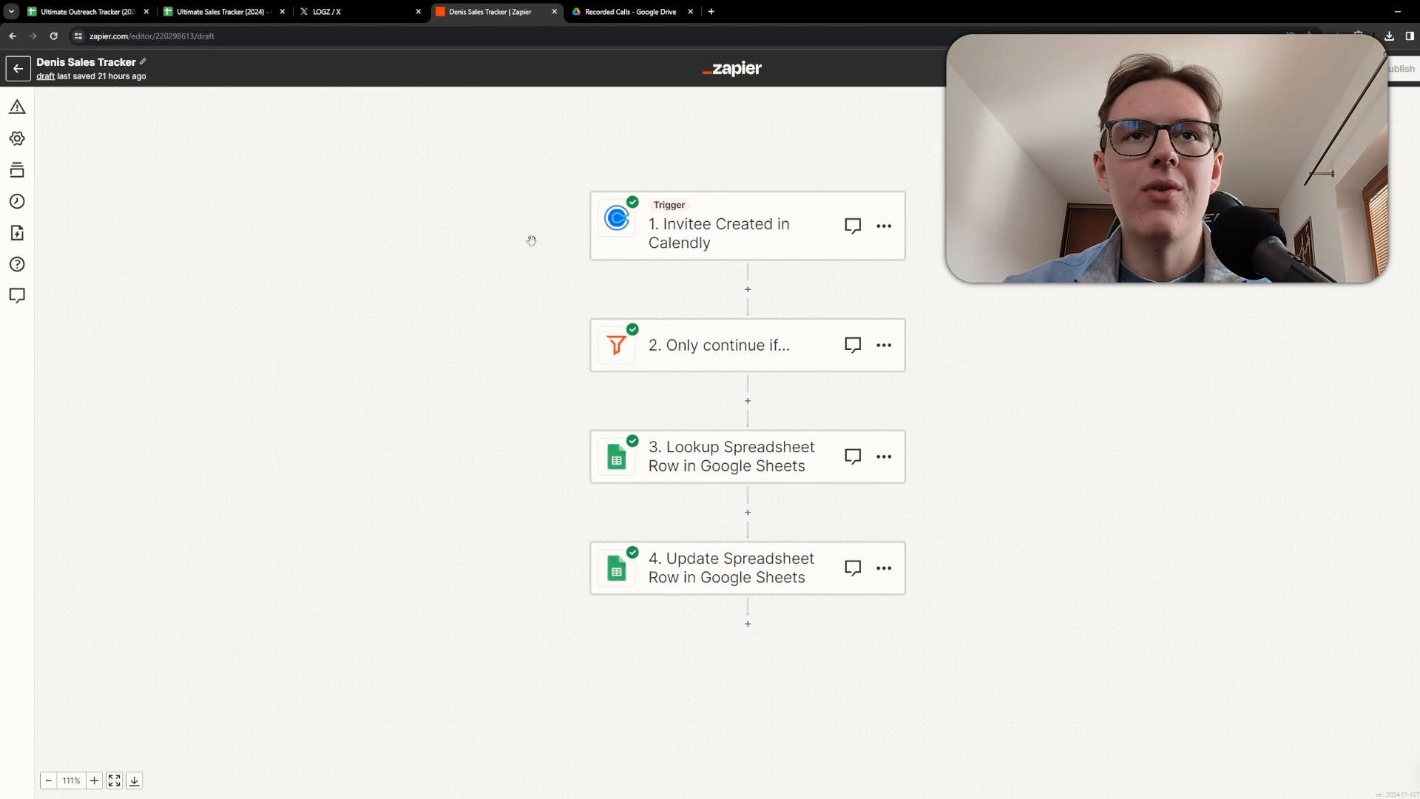
pyautogui.click(723, 247)
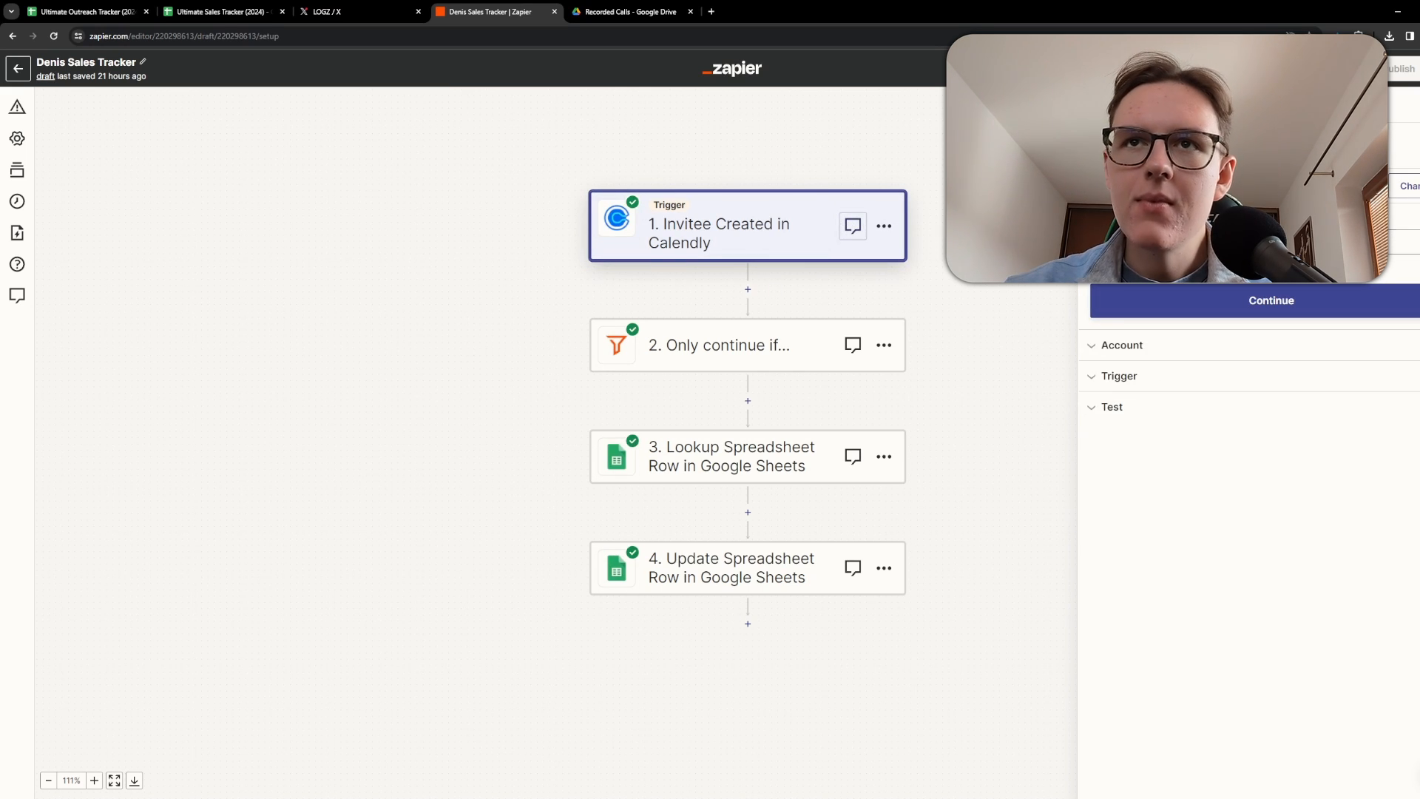
pyautogui.click(1173, 346)
pyautogui.click(1155, 360)
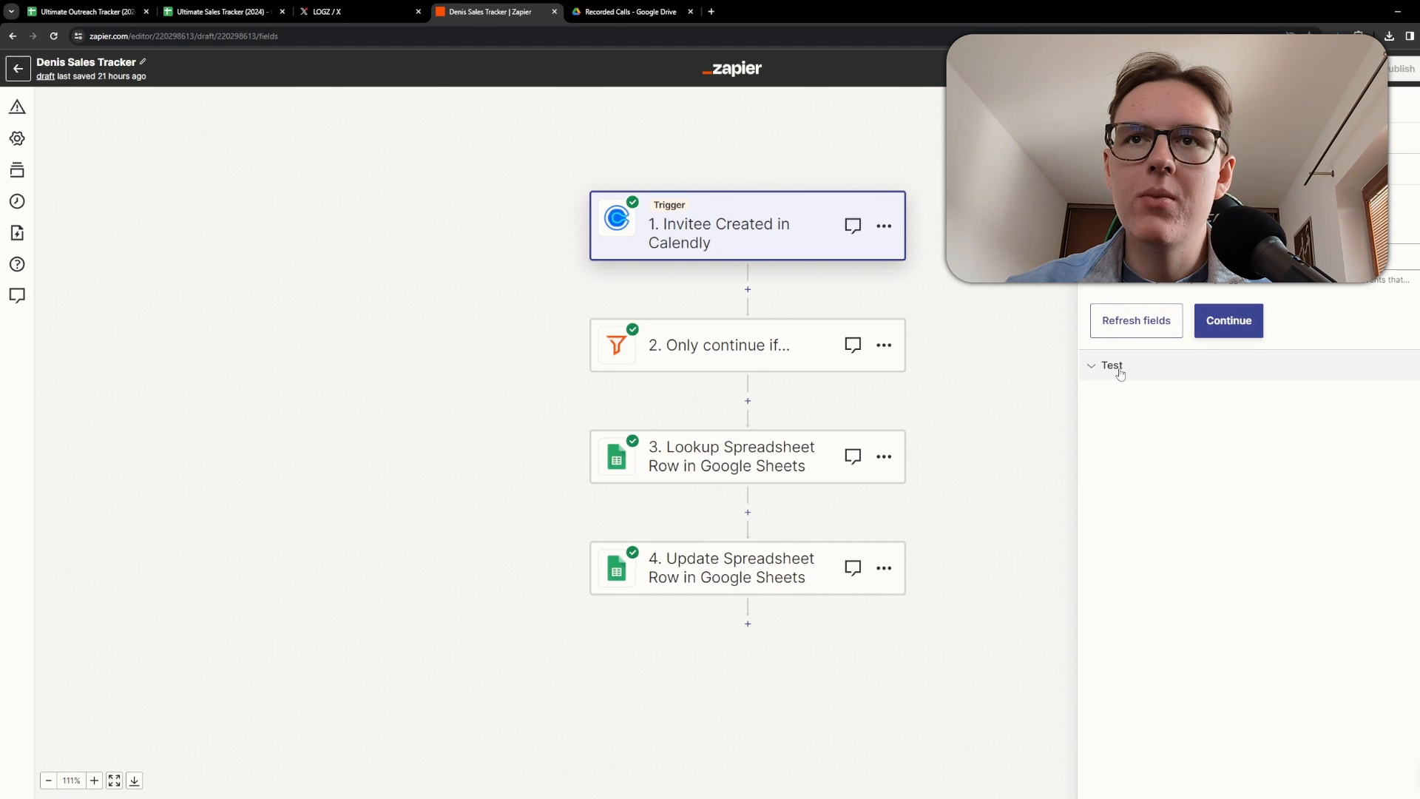
# Inspect the filter step's Event Type Name conditions for the discovery call types.
pyautogui.click(720, 348)
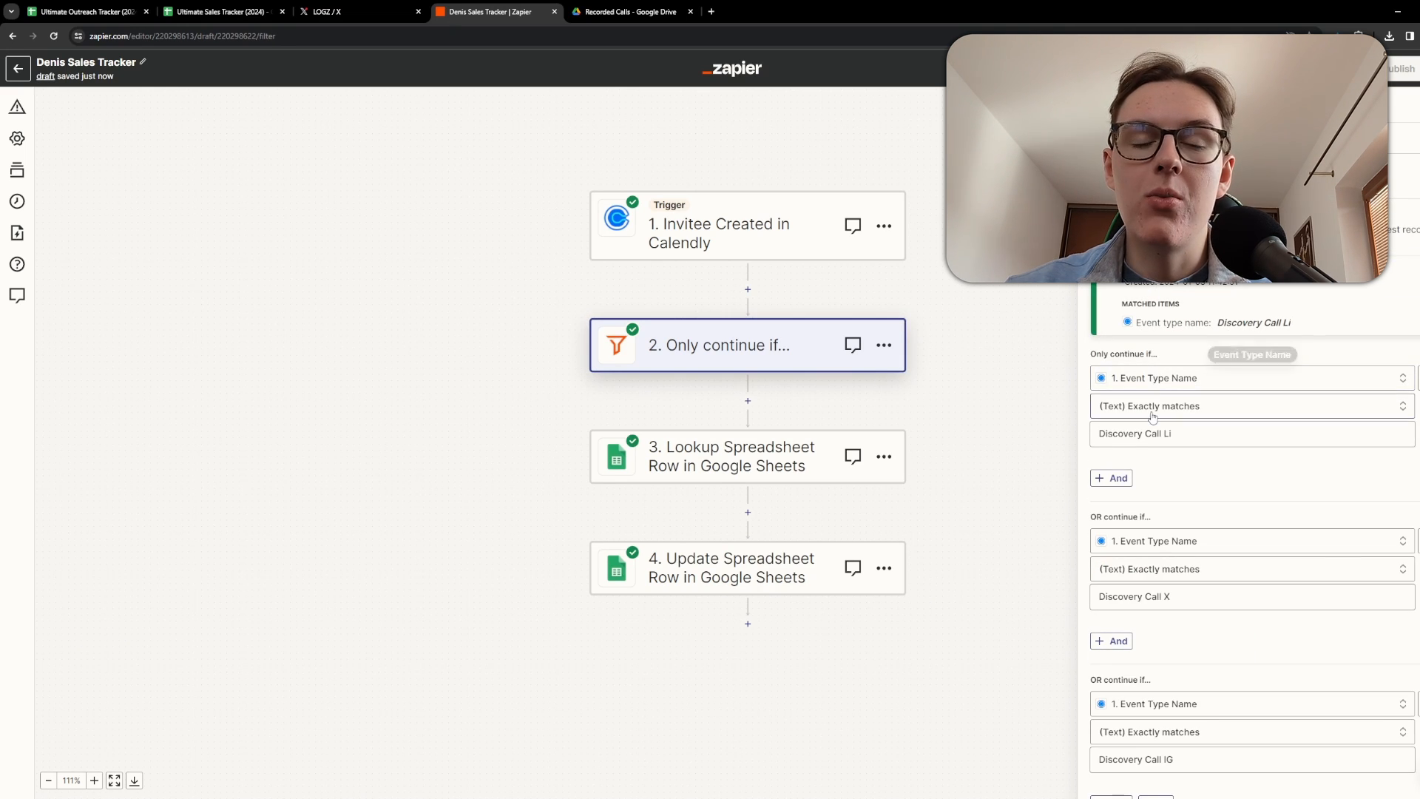
pyautogui.scroll(-1, 1227, 390)
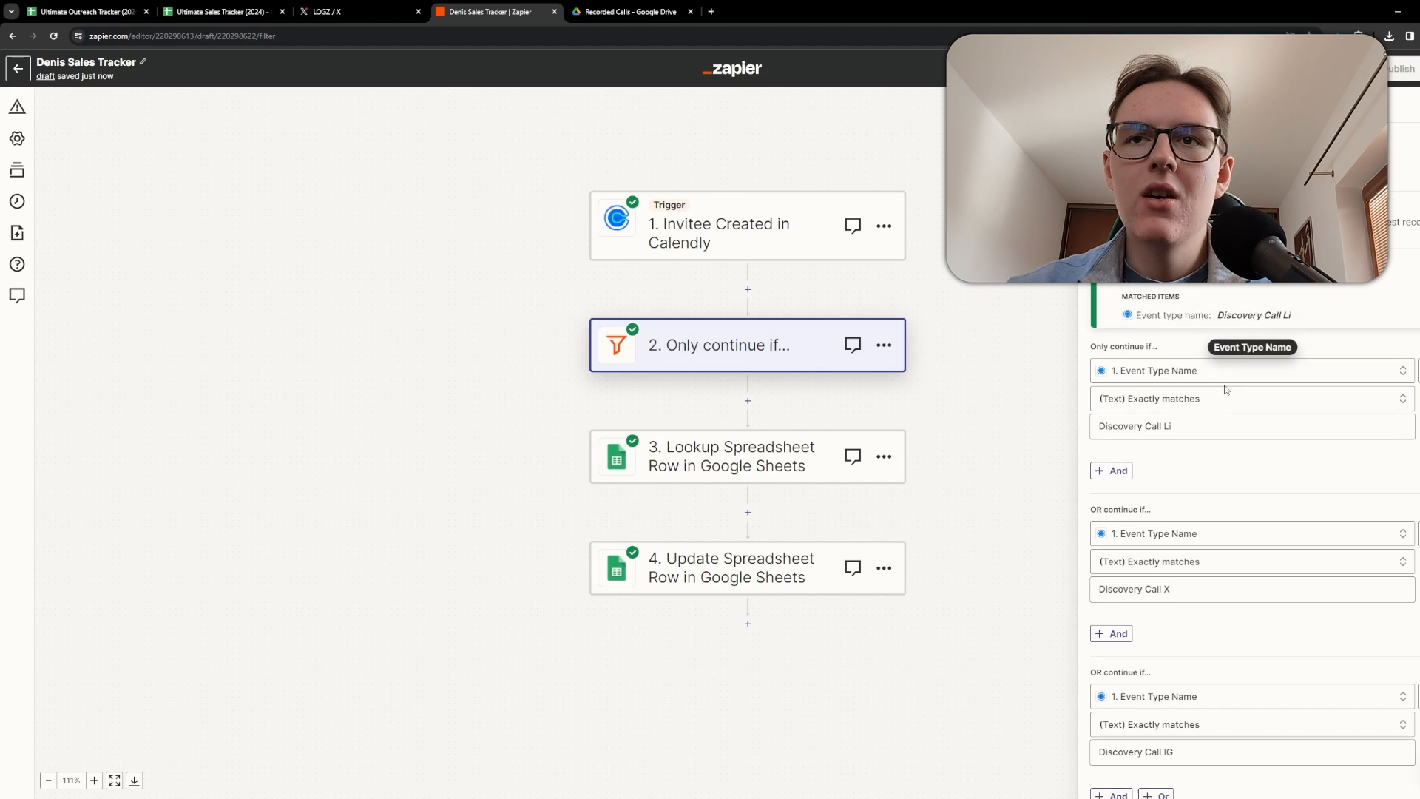
pyautogui.scroll(-1, 1227, 390)
pyautogui.moveTo(1099, 359); pyautogui.dragTo(1185, 374)
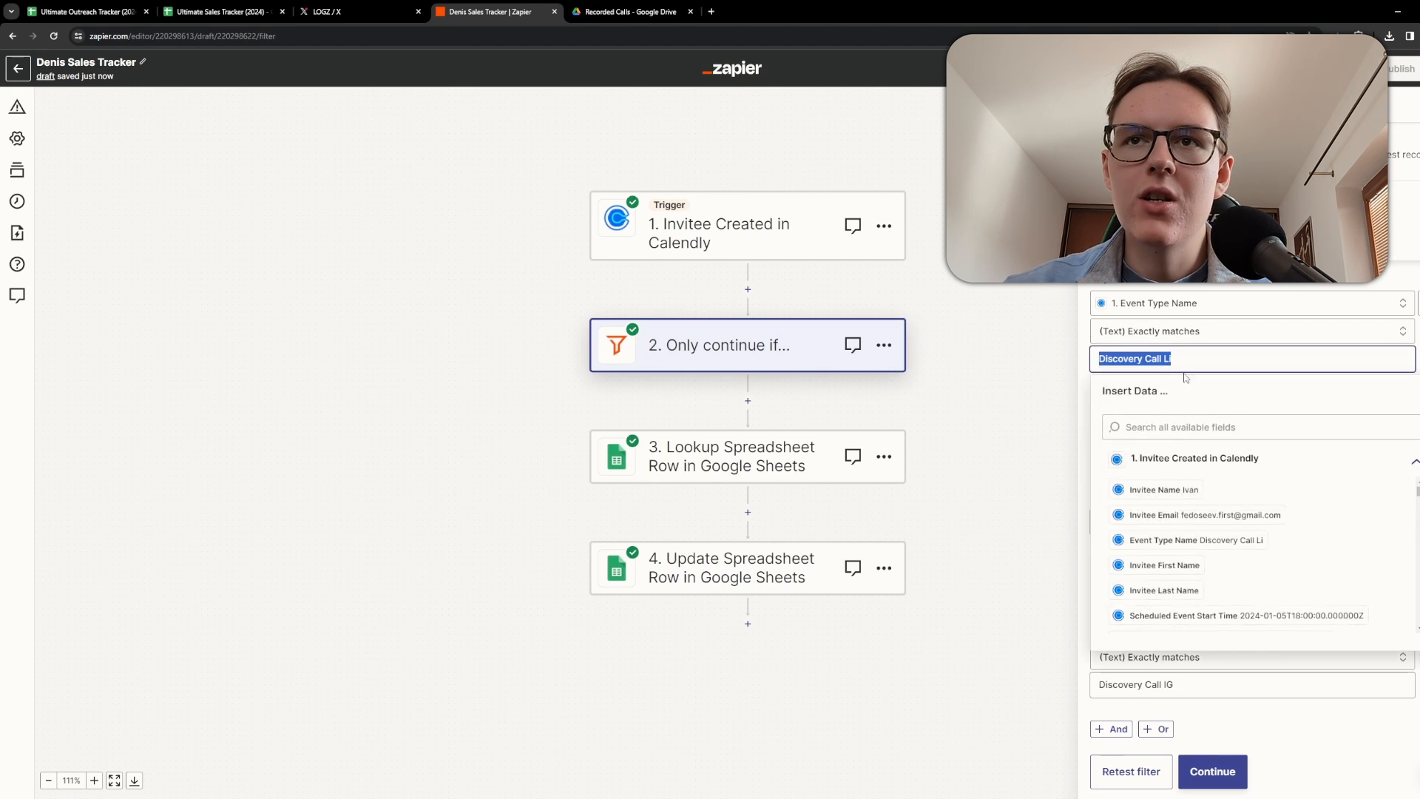
pyautogui.click(1027, 376)
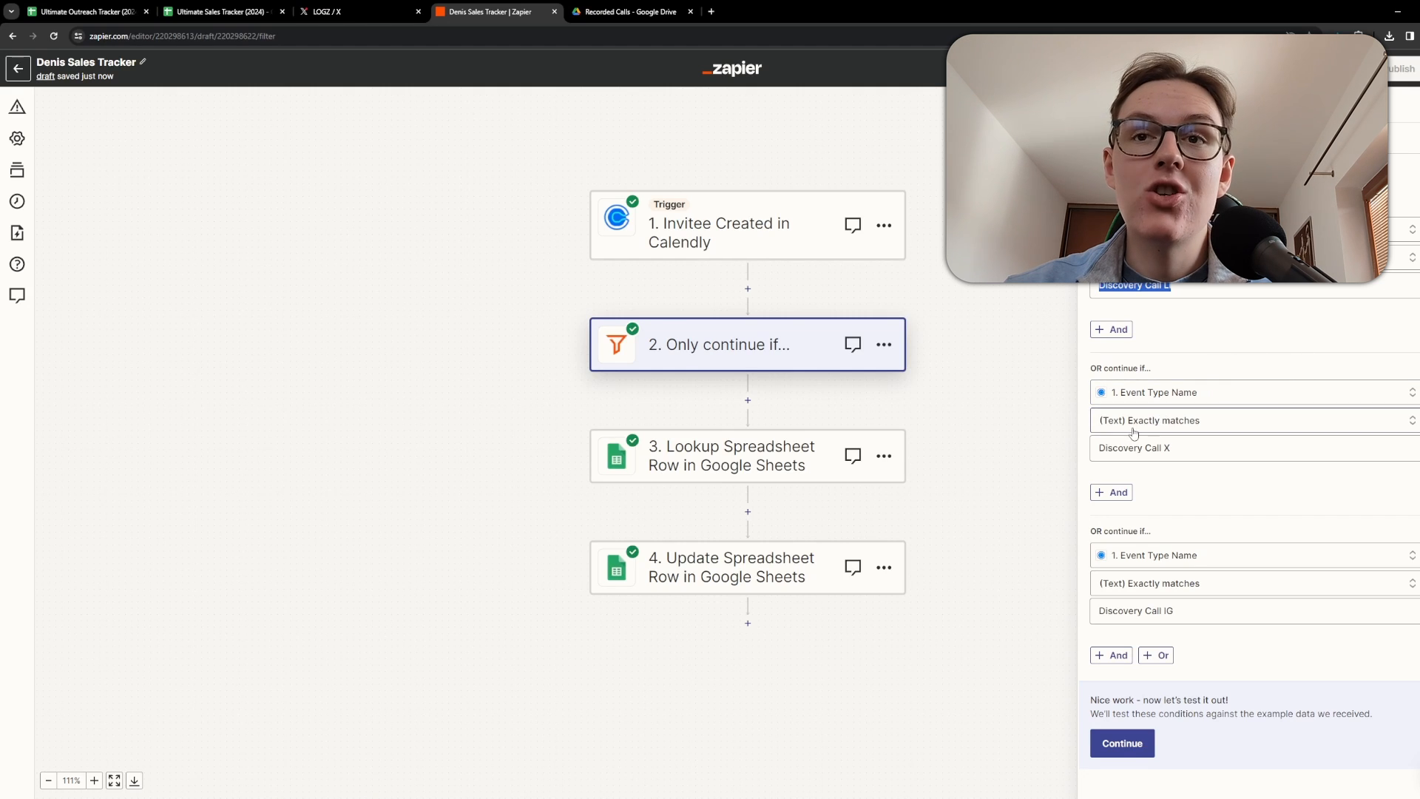
pyautogui.click(1167, 452)
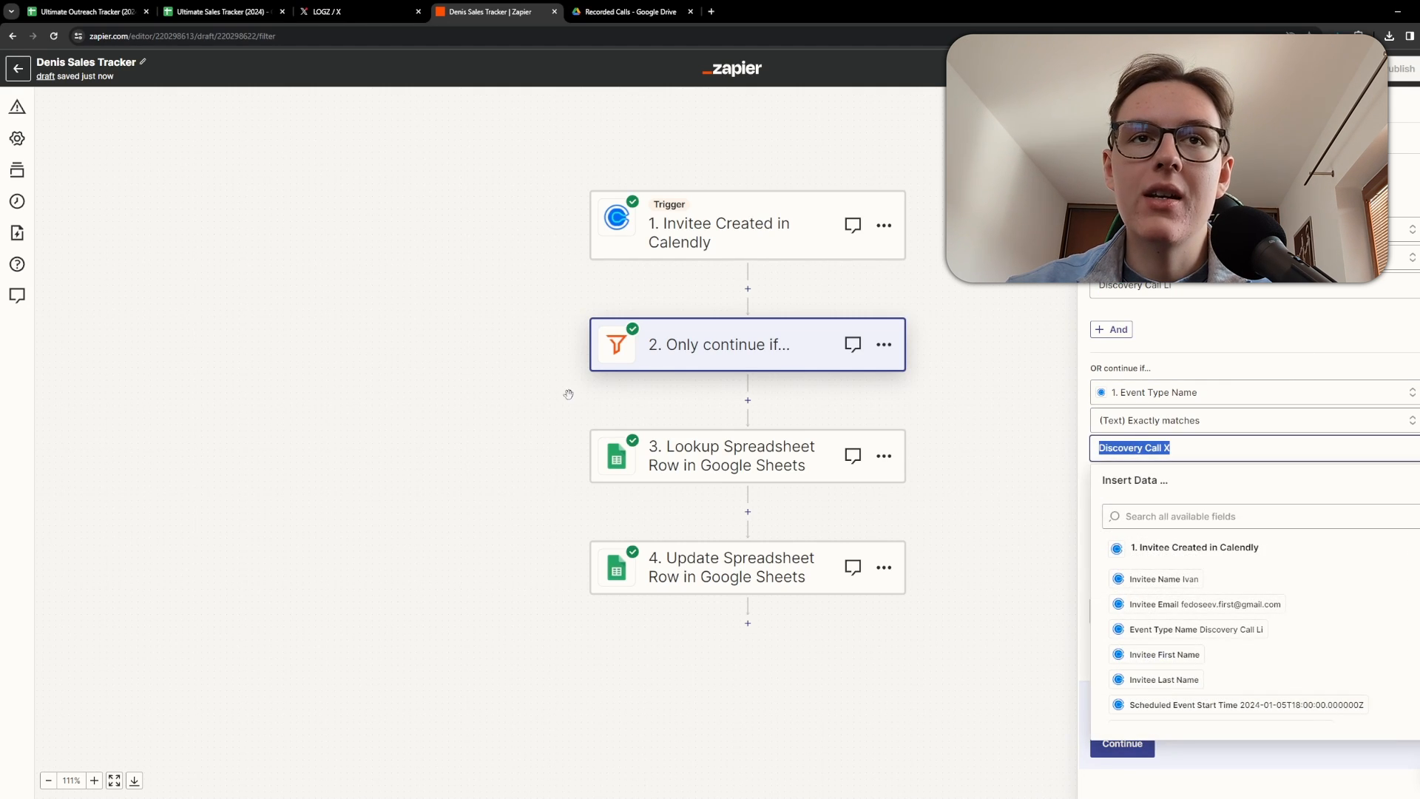
pyautogui.click(735, 442)
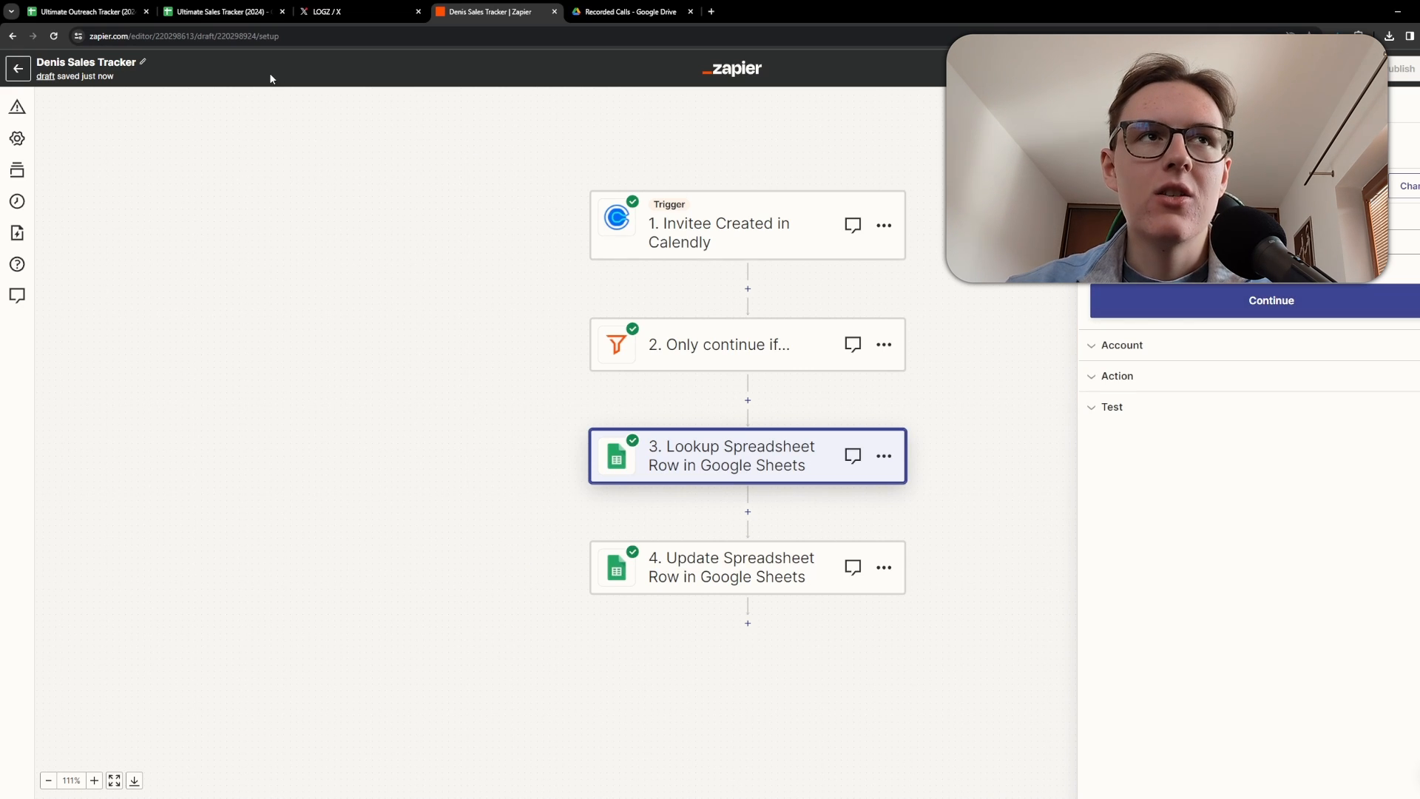
# Enter here as the header of the TRUE/FALSE helper column Q in the sales tracker.
pyautogui.click(201, 9)
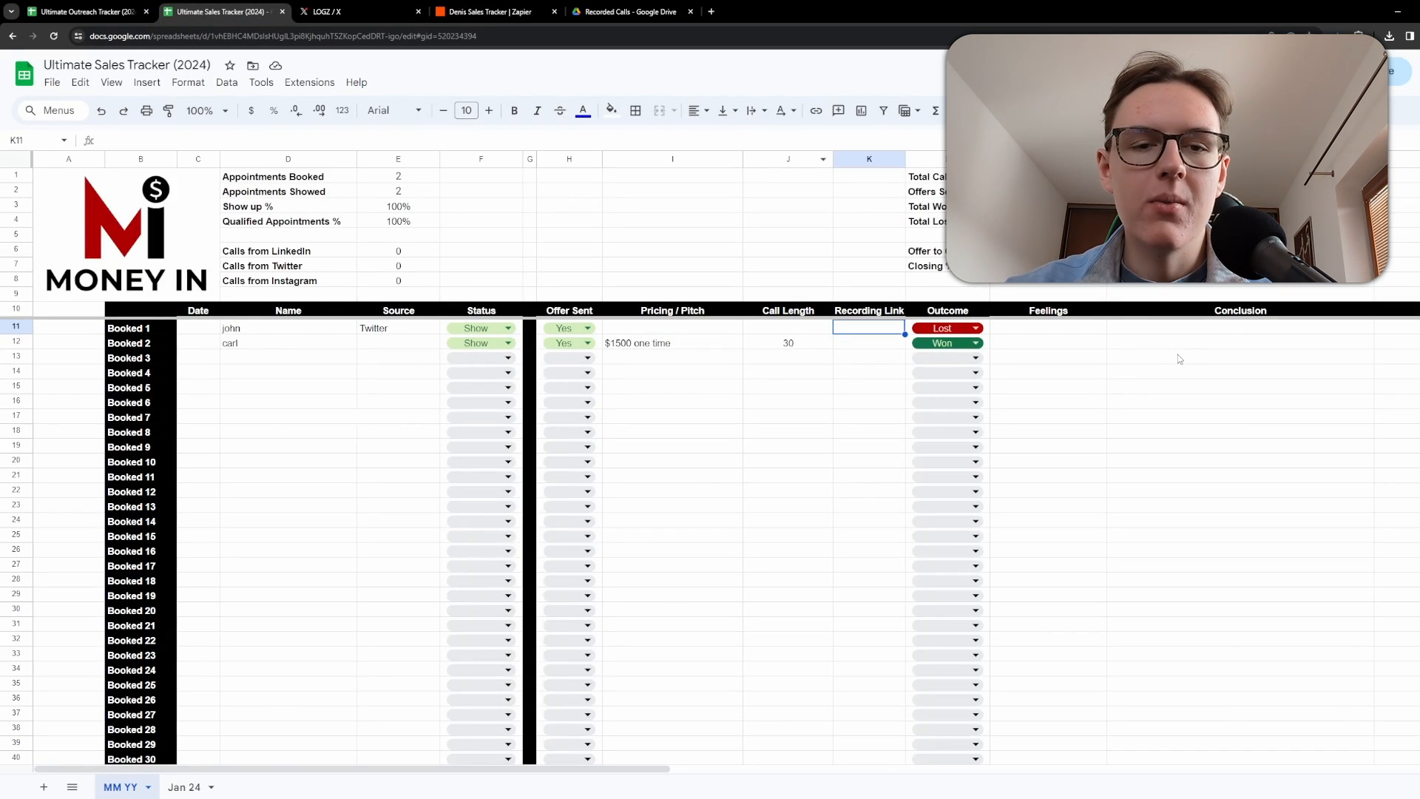
pyautogui.hscroll(4, 1169, 356)
pyautogui.hscroll(3, 888, 291)
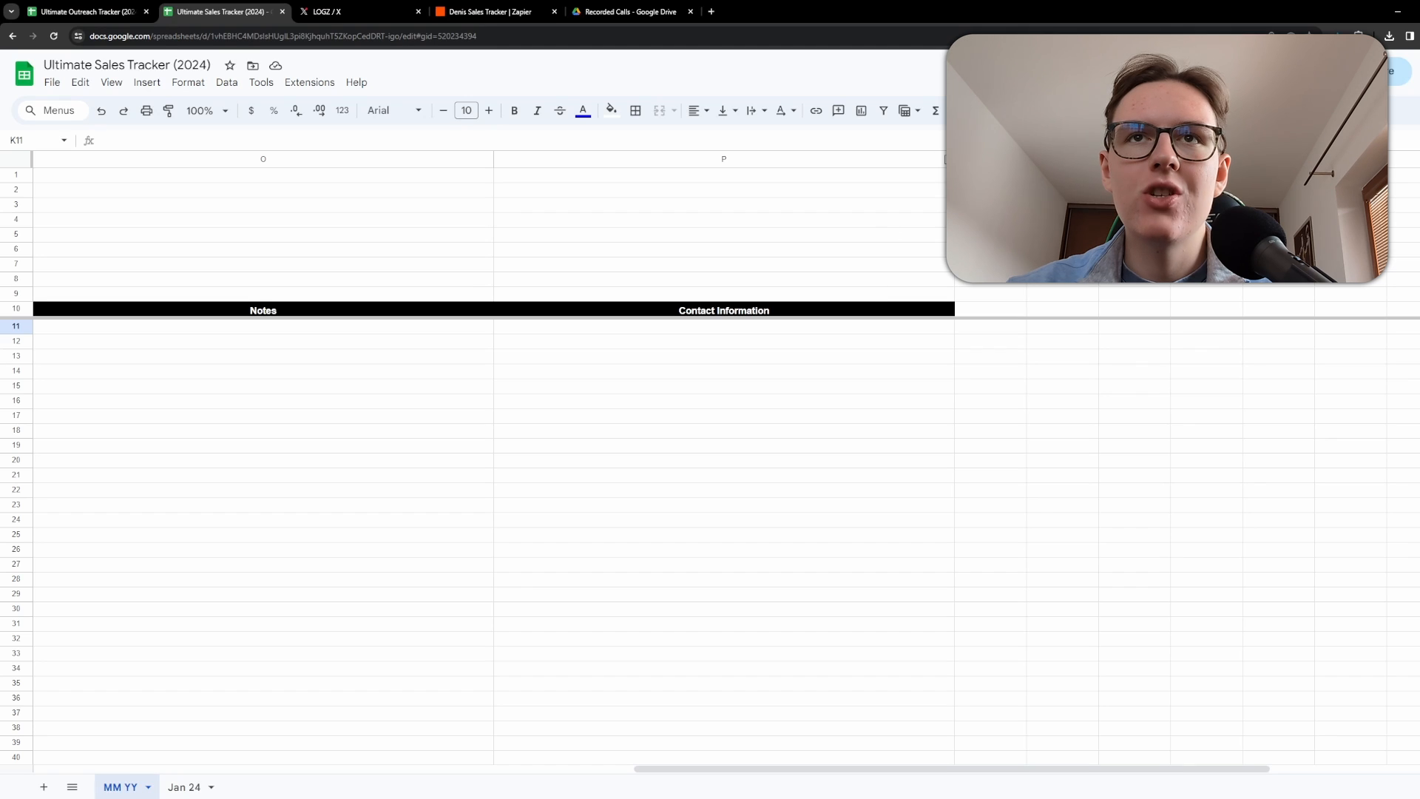
pyautogui.click(955, 159)
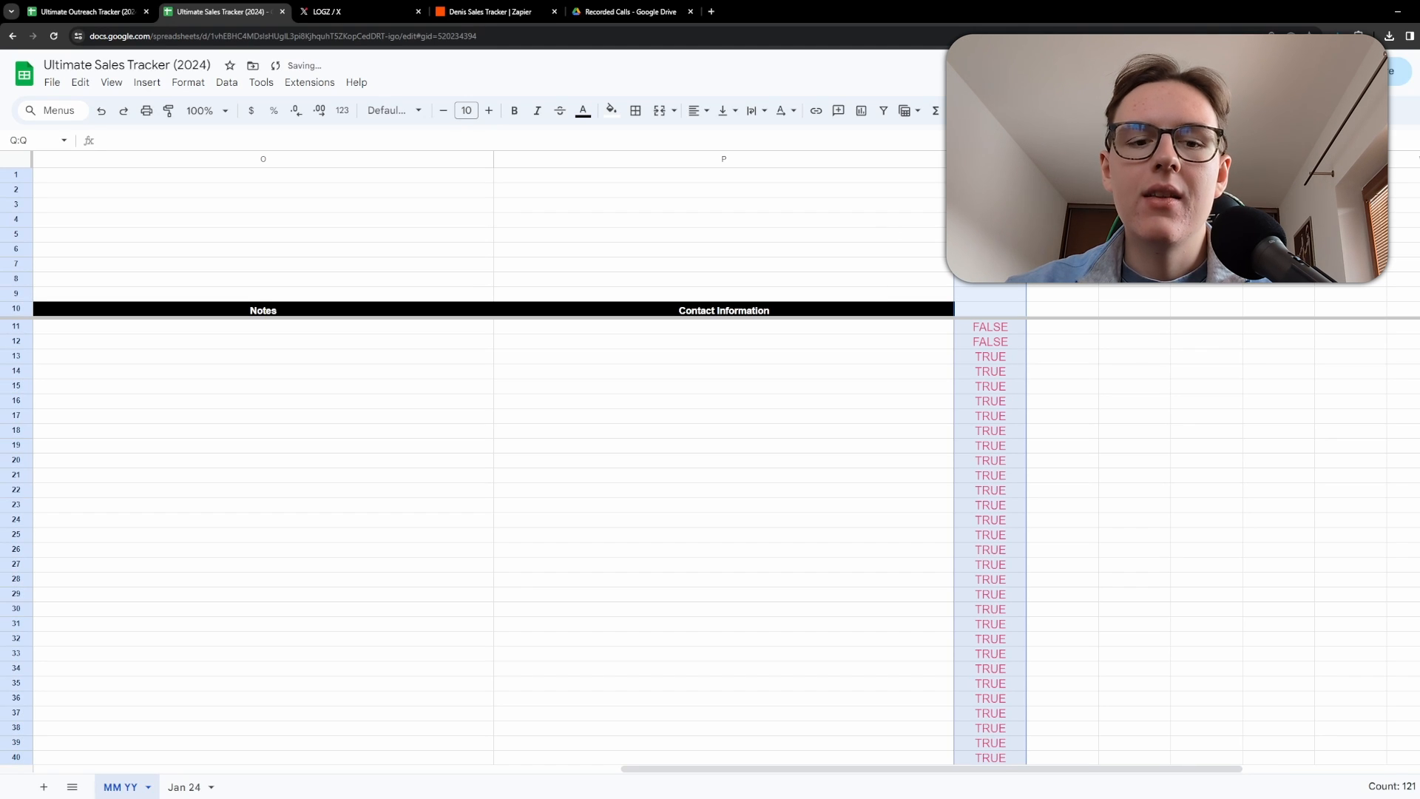
pyautogui.write('here')
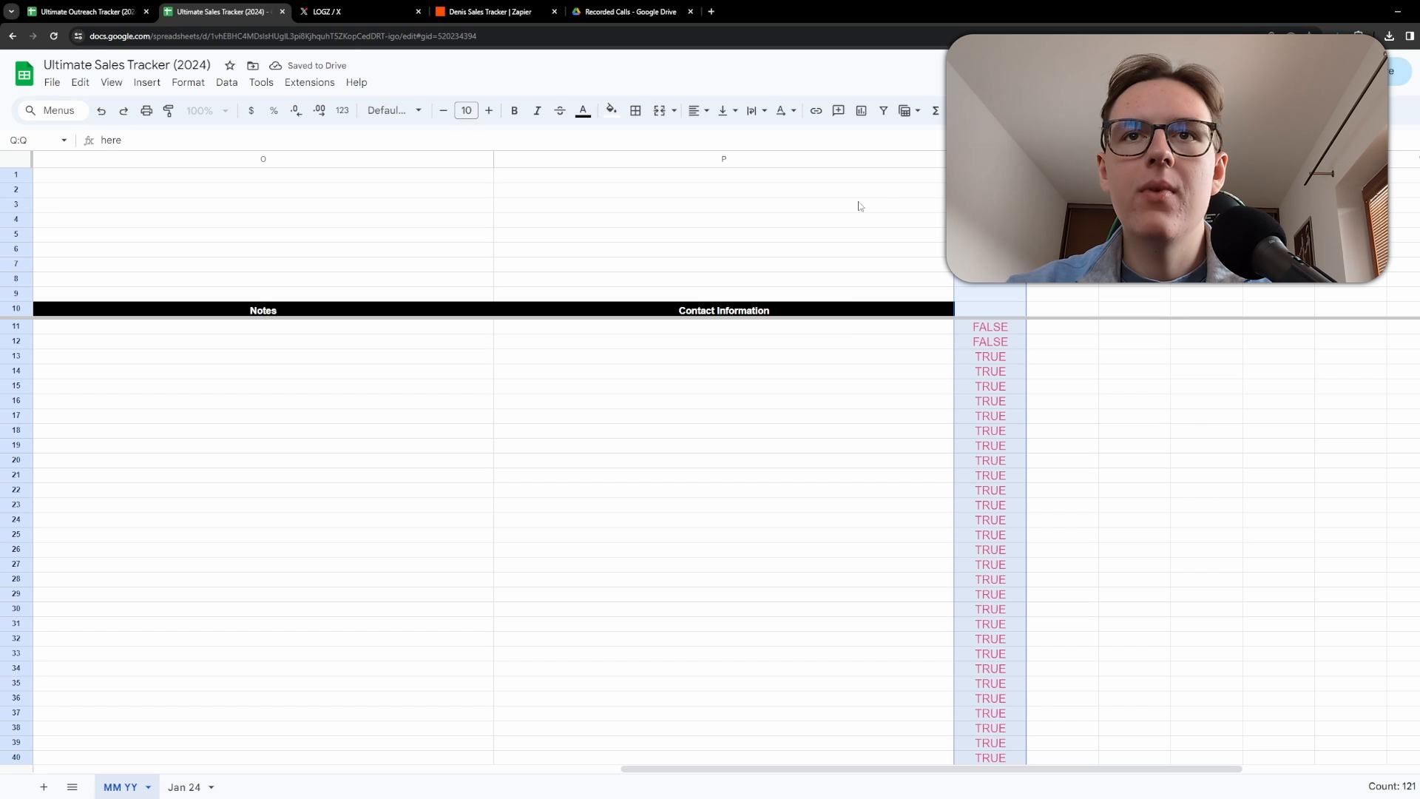
pyautogui.click(843, 342)
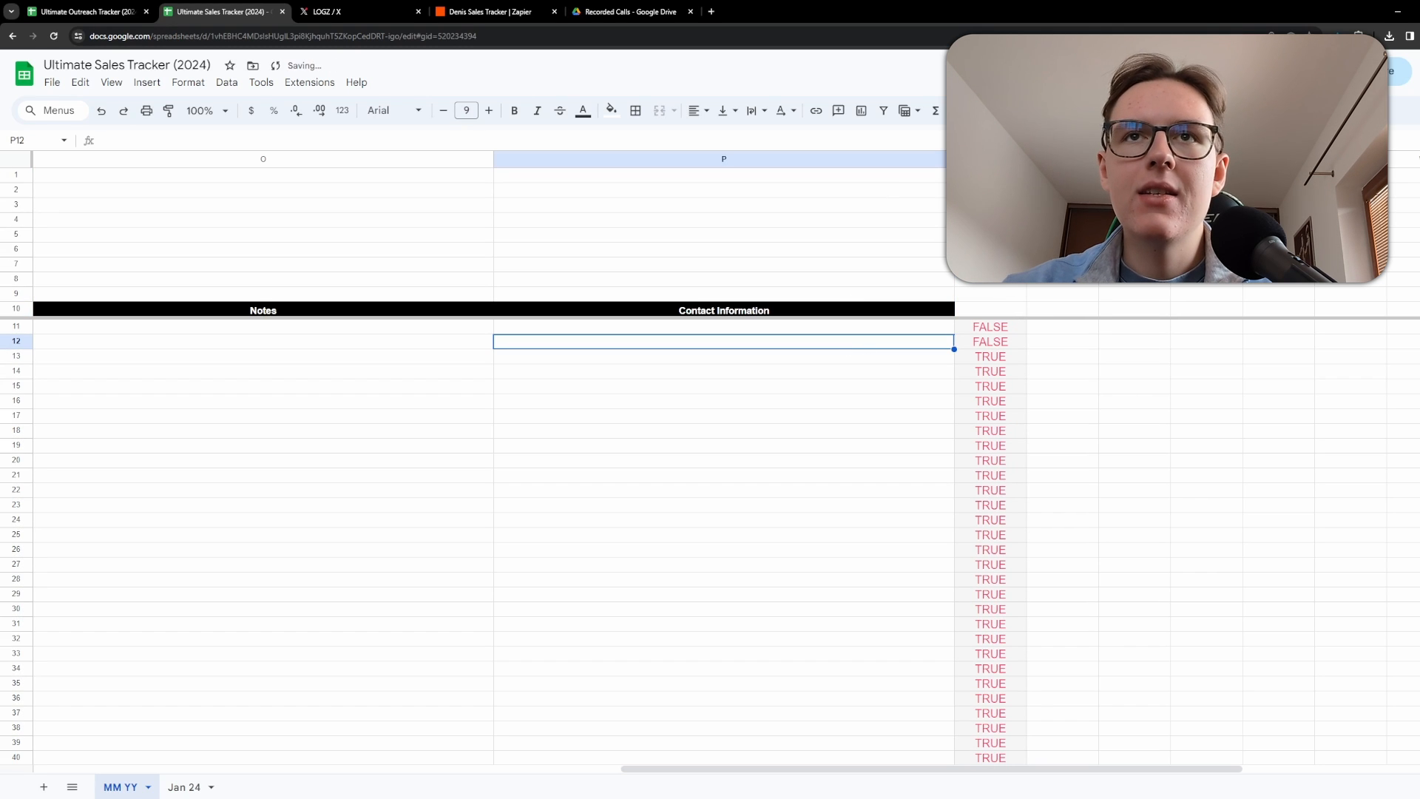
pyautogui.hscroll(-10, 630, 403)
pyautogui.moveTo(209, 358); pyautogui.dragTo(1330, 359)
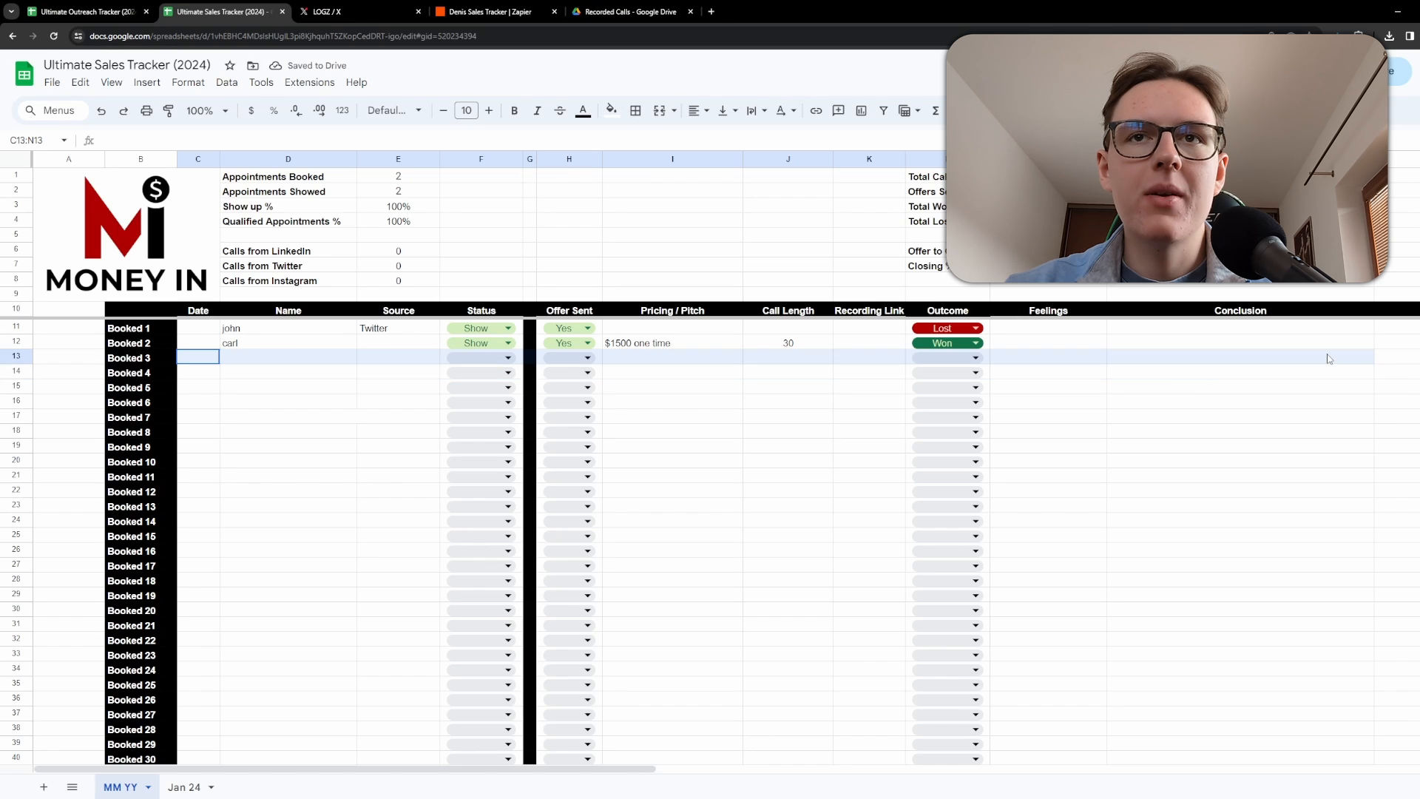
pyautogui.click(1368, 403)
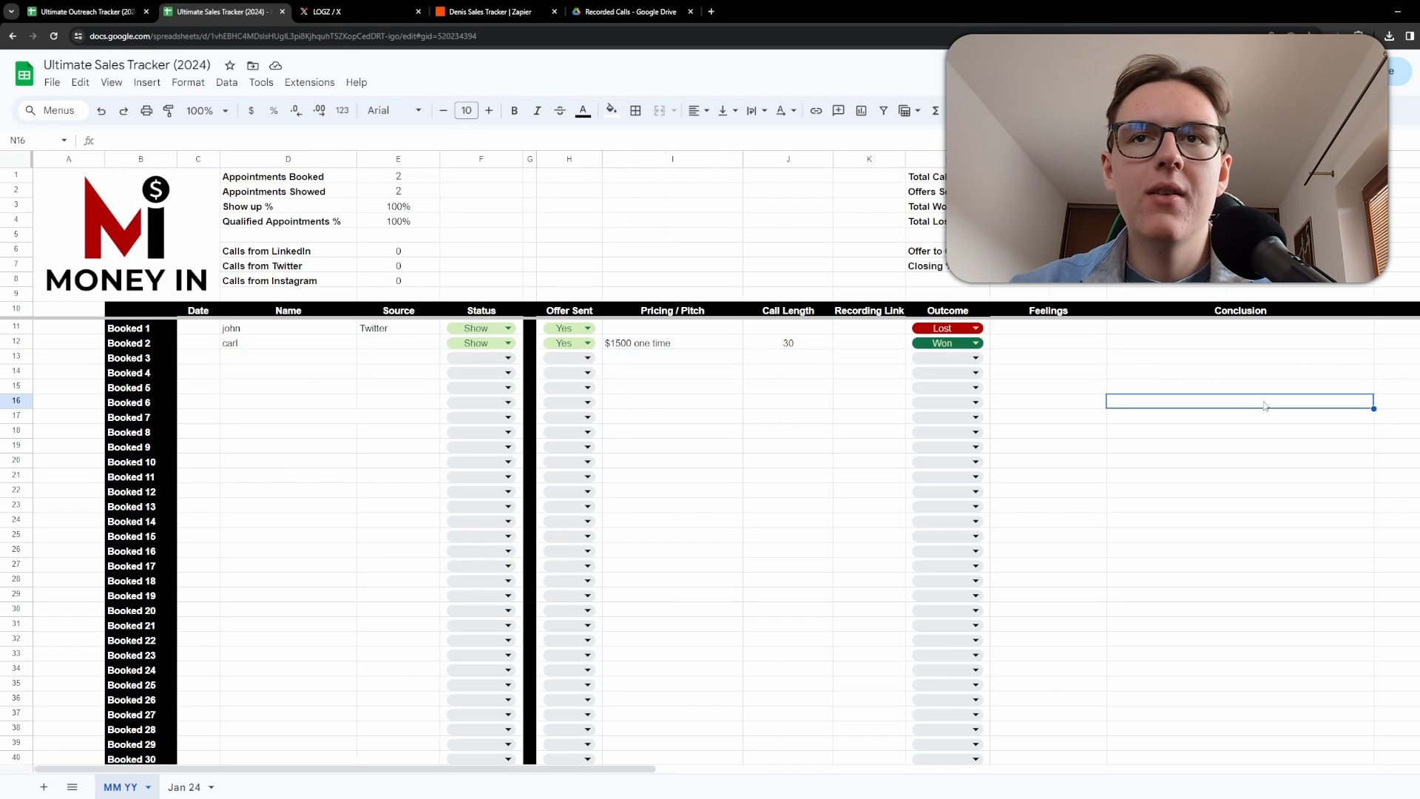
pyautogui.hscroll(10, 943, 404)
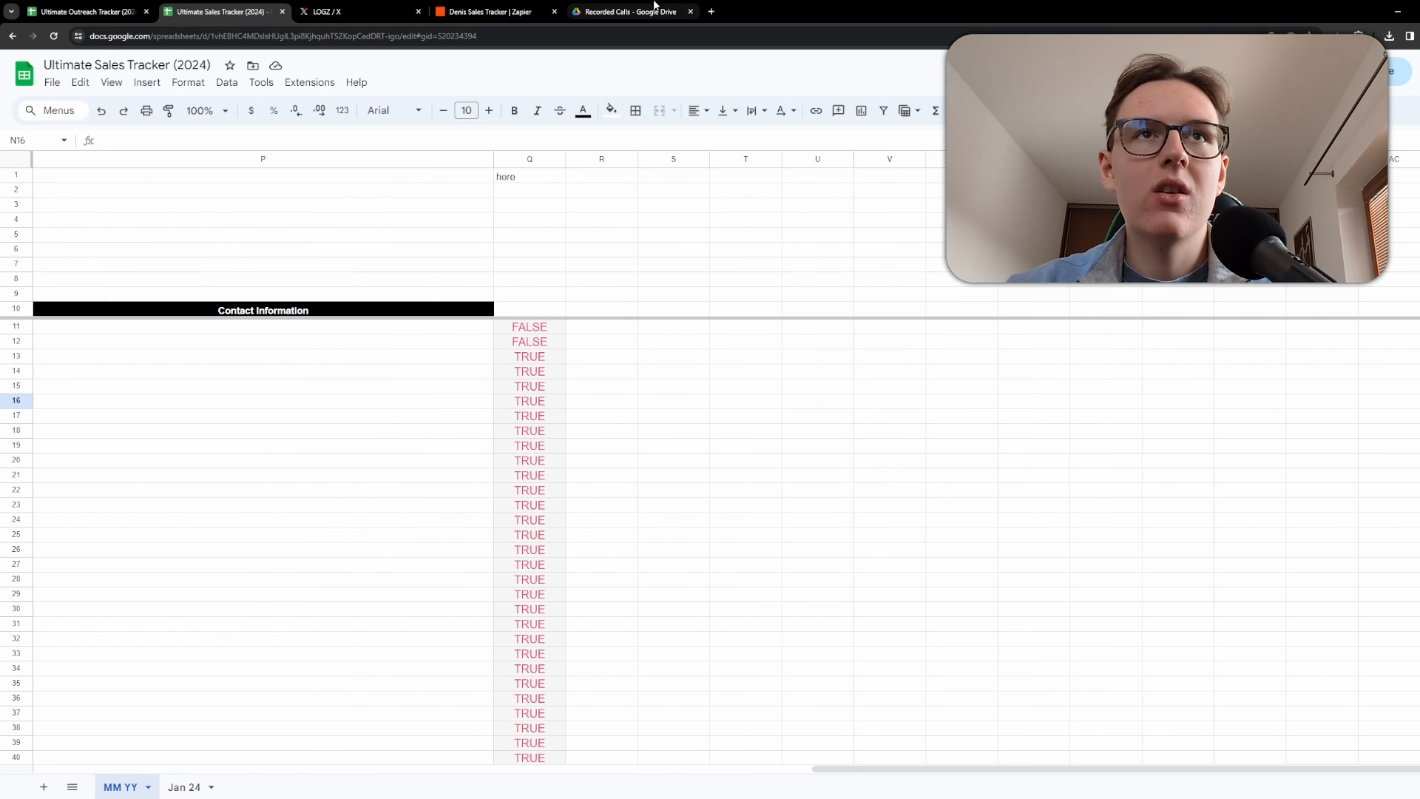
pyautogui.click(631, 11)
pyautogui.click(489, 11)
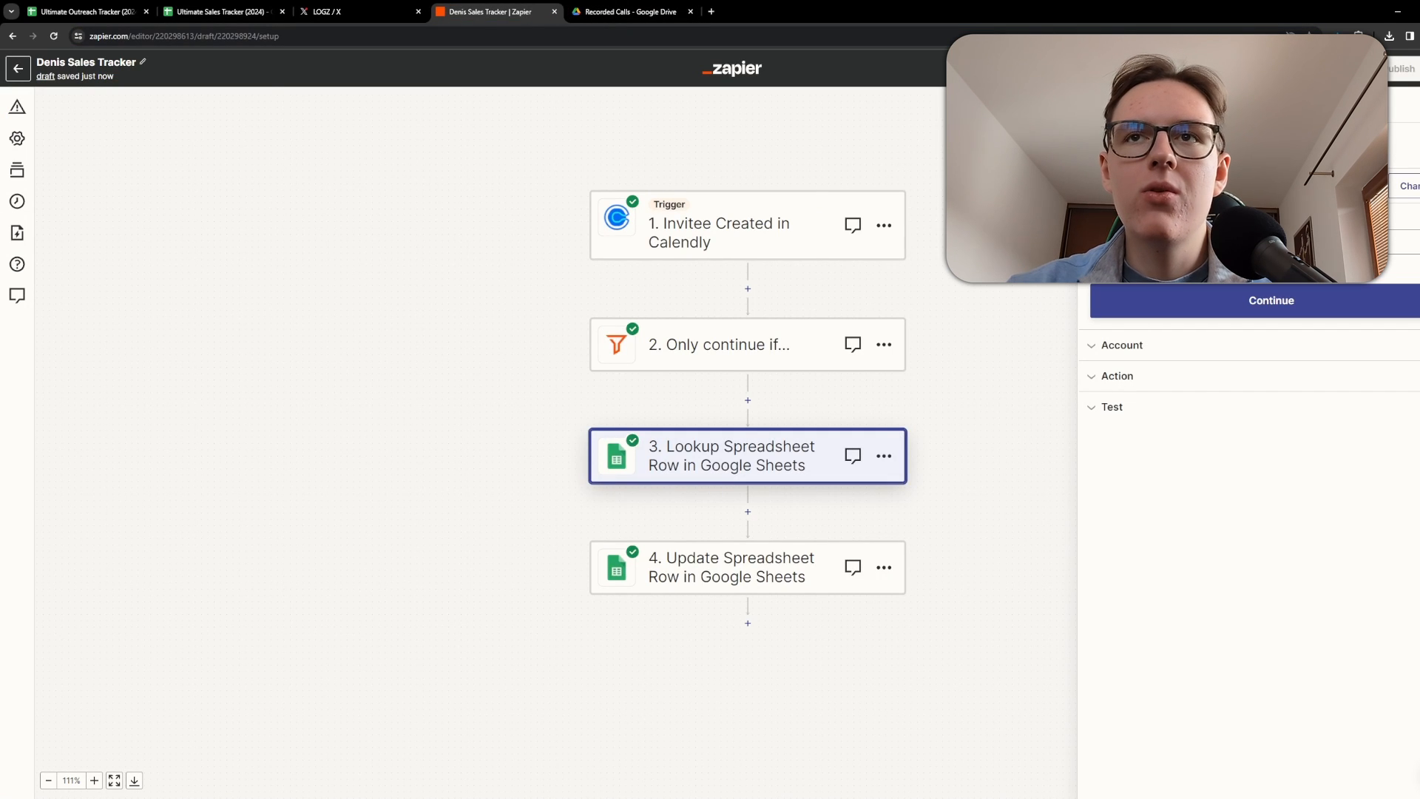
# Review the Google Sheets lookup step's Lookup Column and Lookup Value settings.
pyautogui.click(1140, 346)
pyautogui.click(1141, 373)
pyautogui.click(1154, 170)
pyautogui.scroll(-2, 1157, 446)
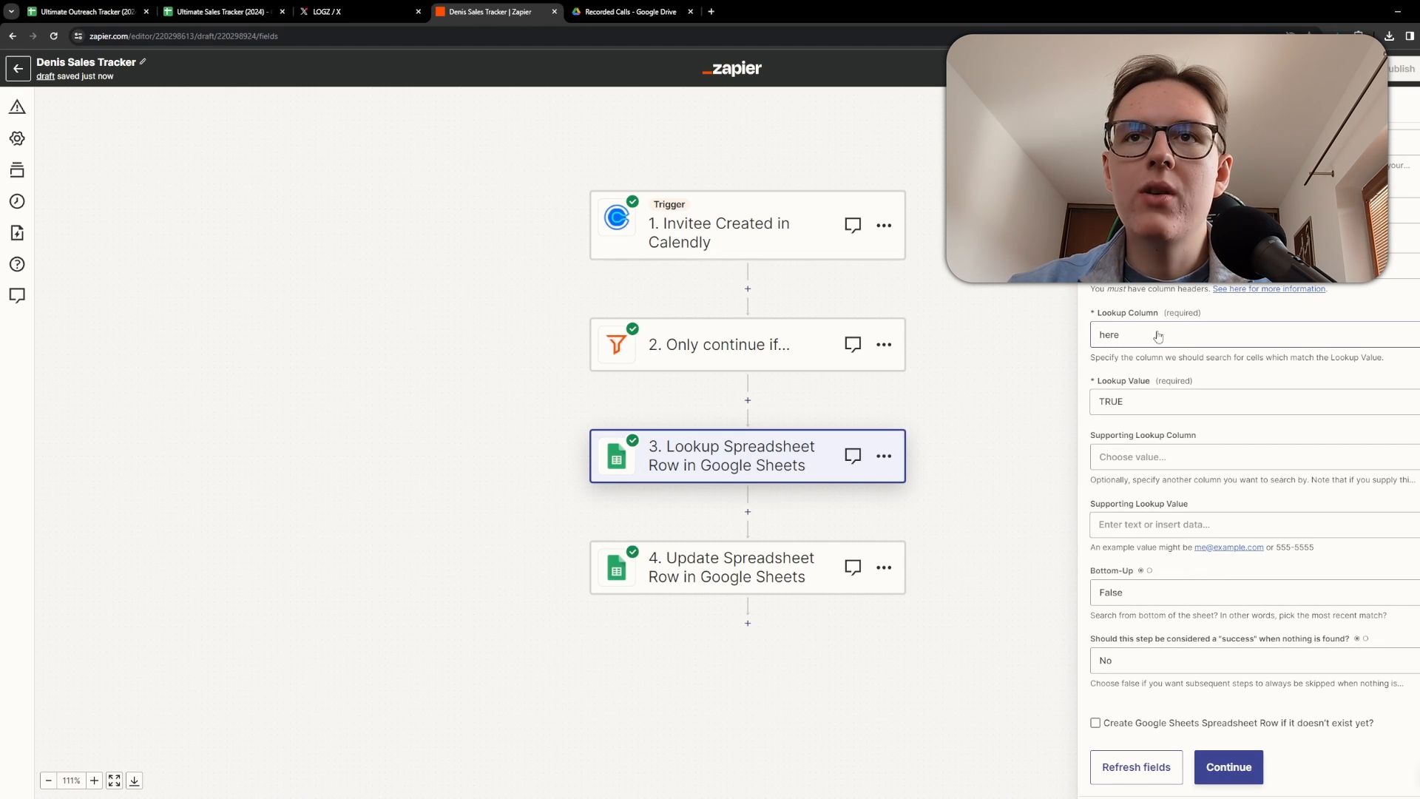
pyautogui.click(1143, 340)
pyautogui.click(1002, 331)
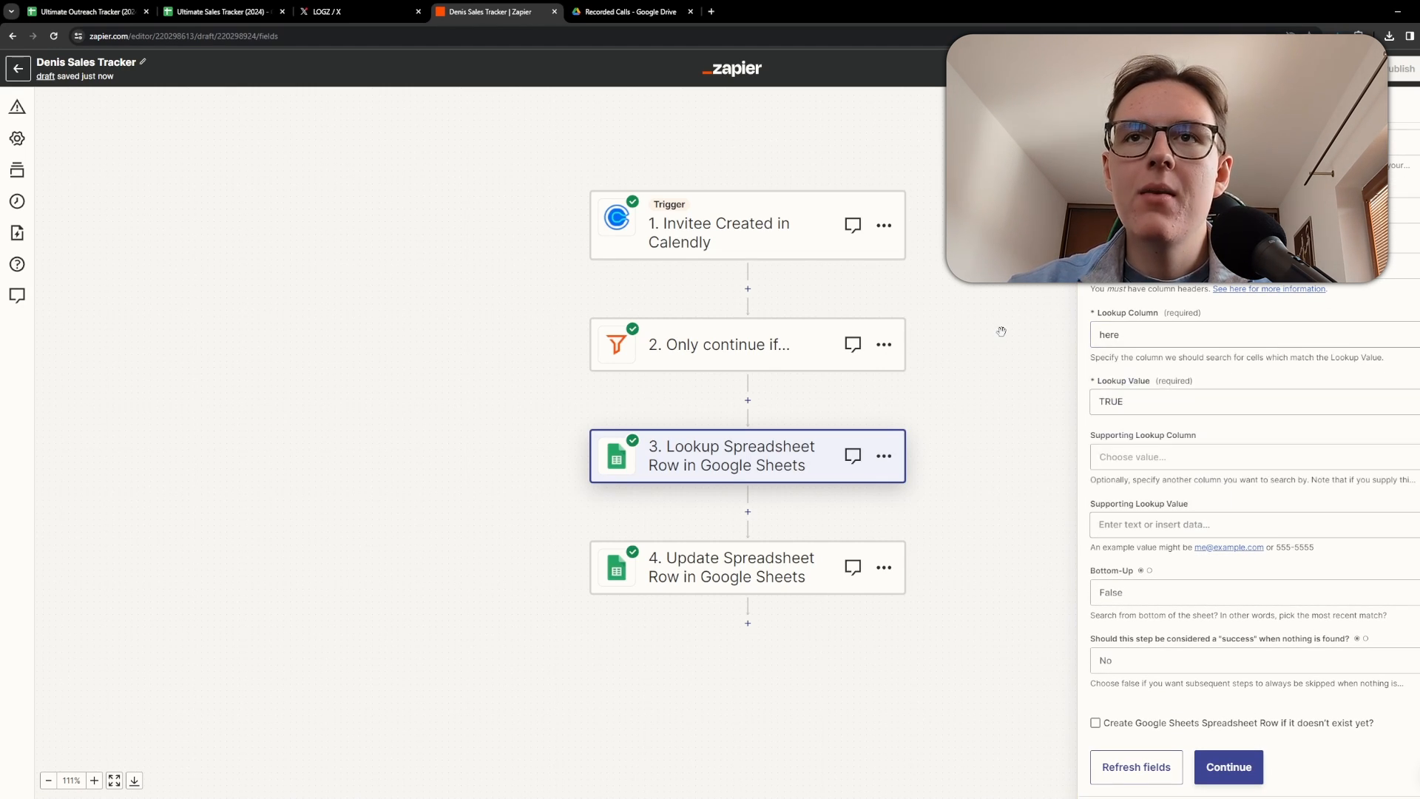
pyautogui.click(222, 11)
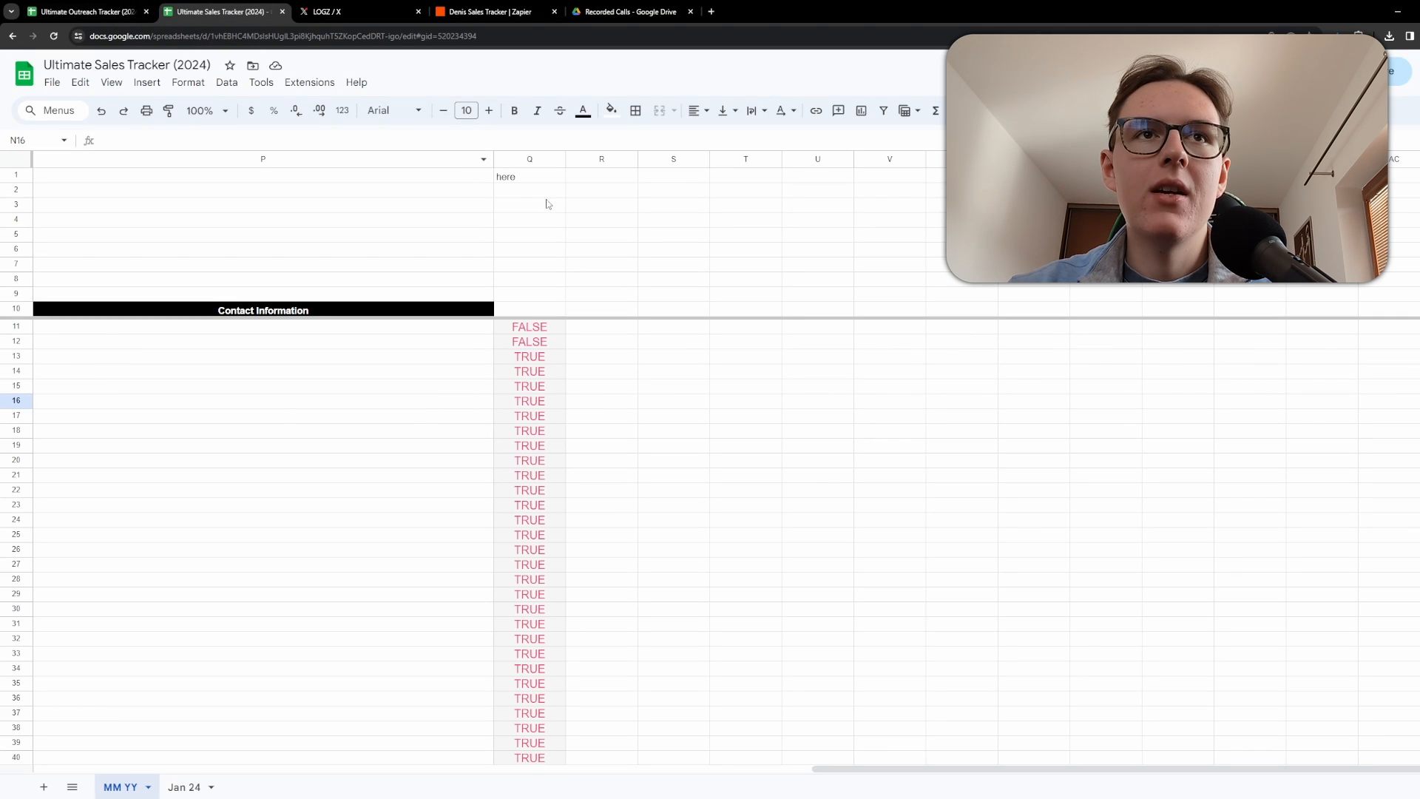
pyautogui.click(621, 10)
pyautogui.click(484, 11)
pyautogui.scroll(-1, 1116, 453)
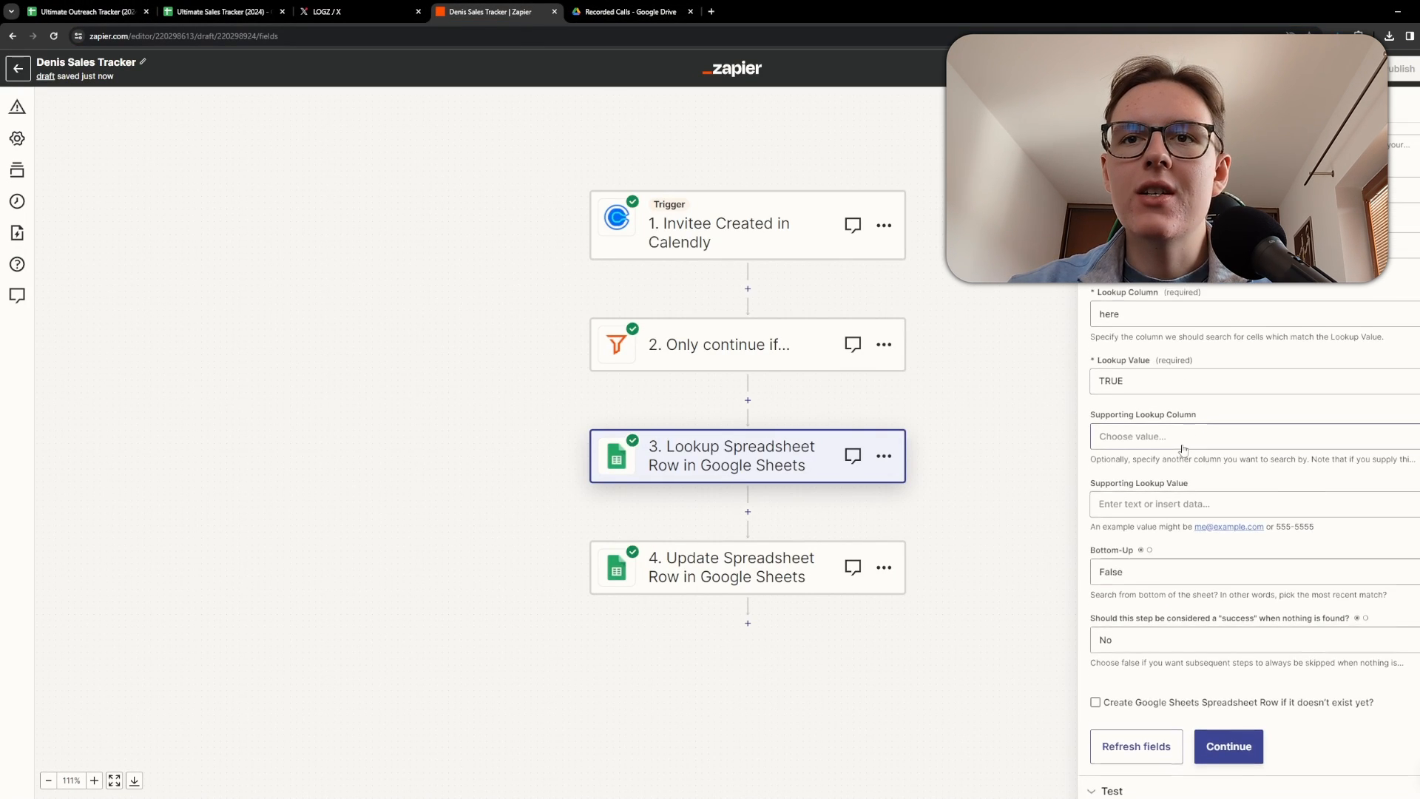
pyautogui.doubleClick(1126, 373)
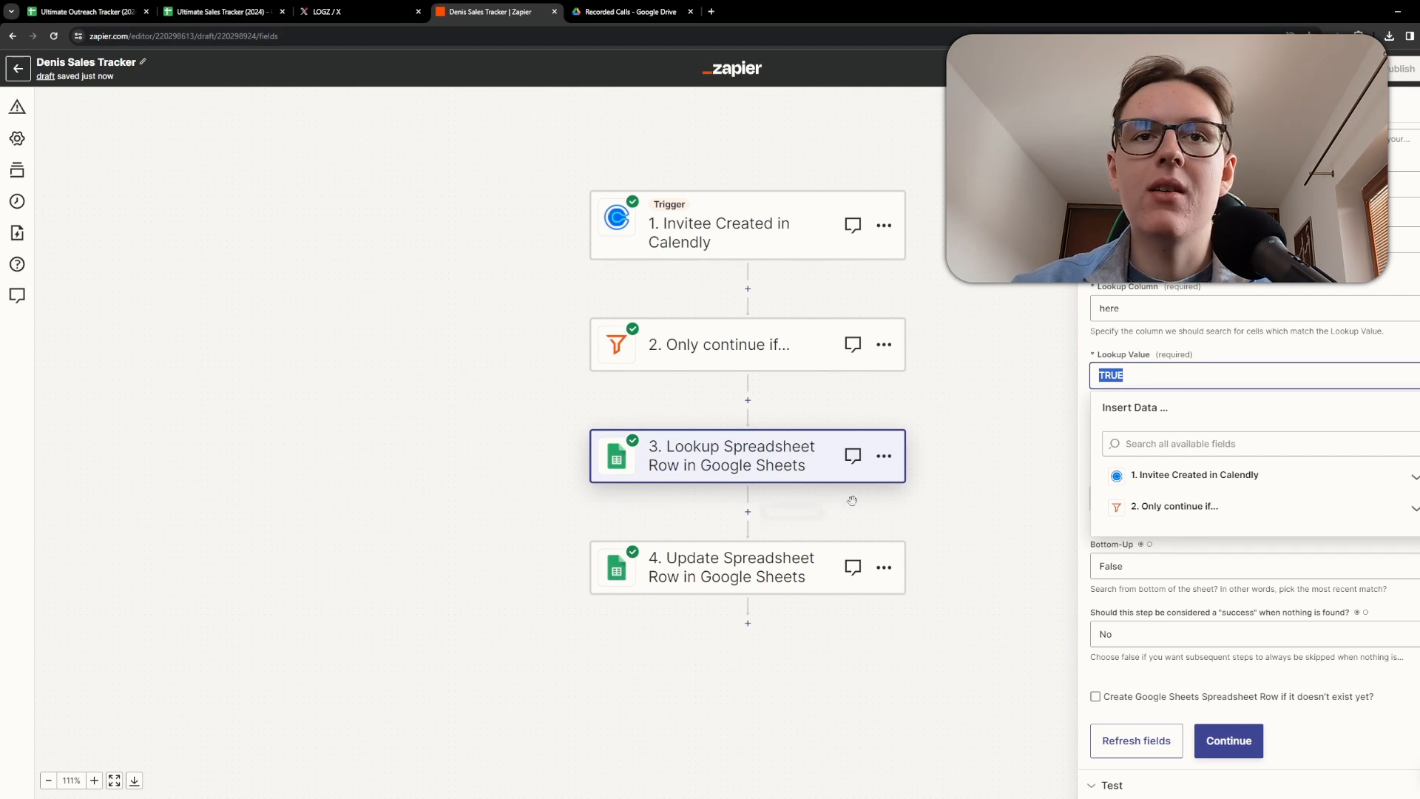
pyautogui.click(1051, 428)
pyautogui.scroll(-1, 797, 472)
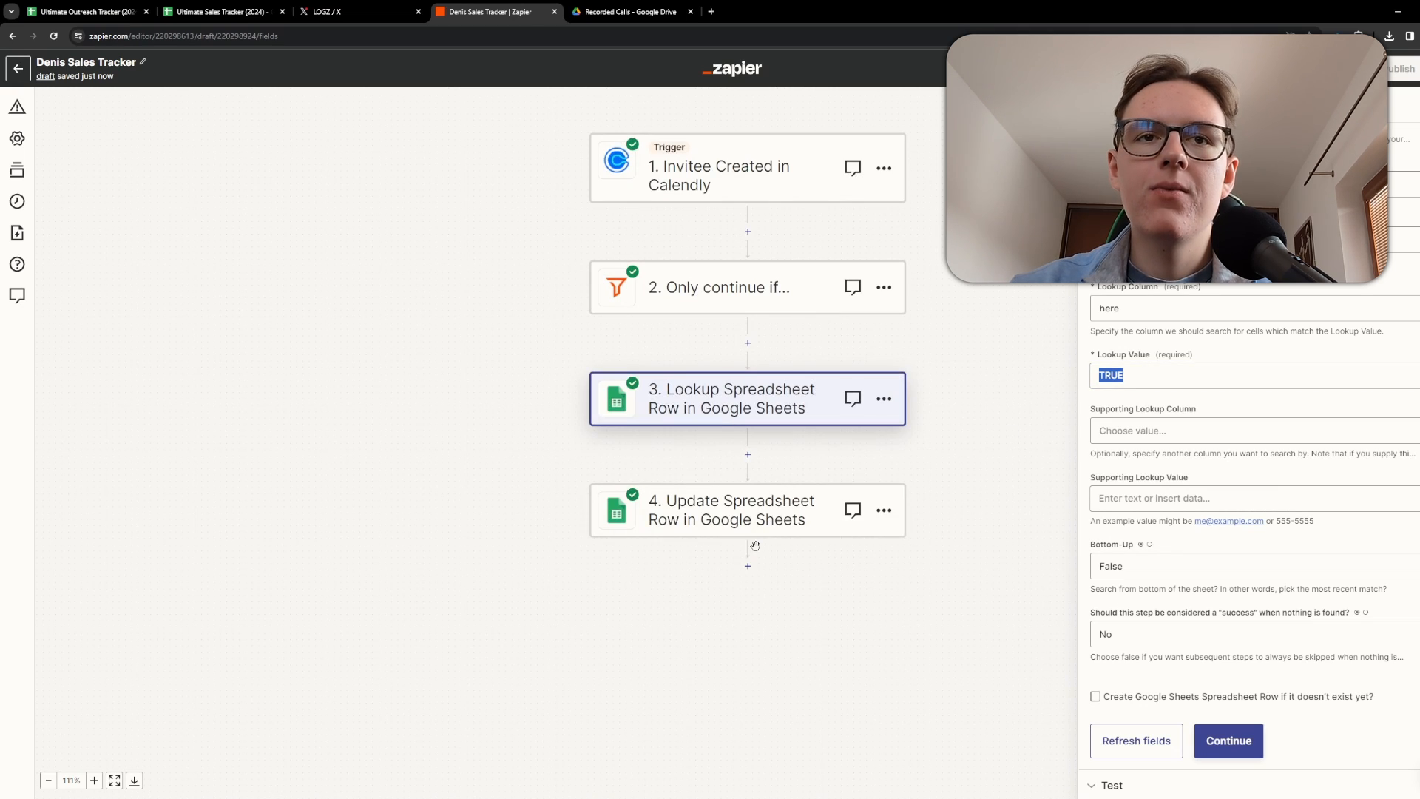
# Open the Update Spreadsheet Row step and review its field mappings.
pyautogui.click(733, 511)
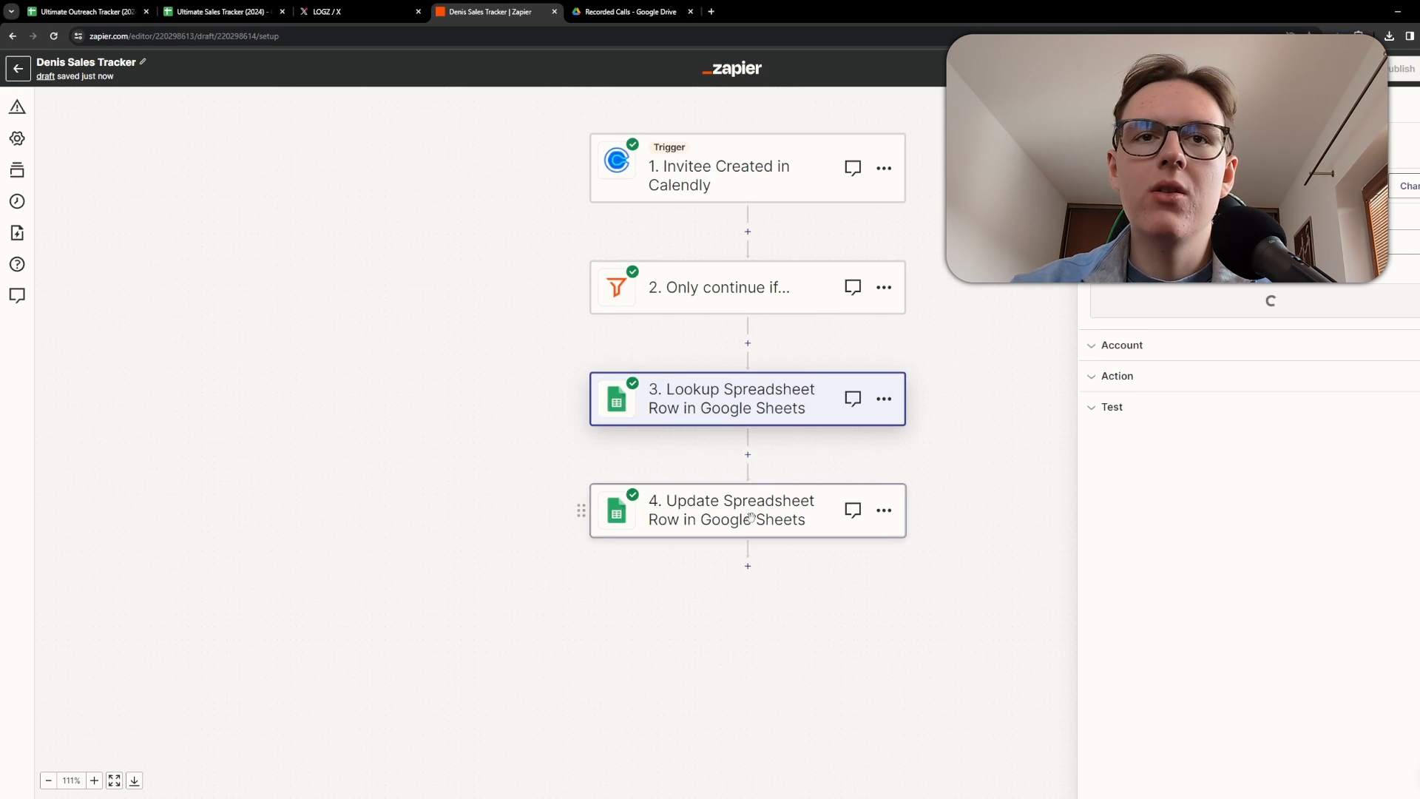
pyautogui.click(1188, 359)
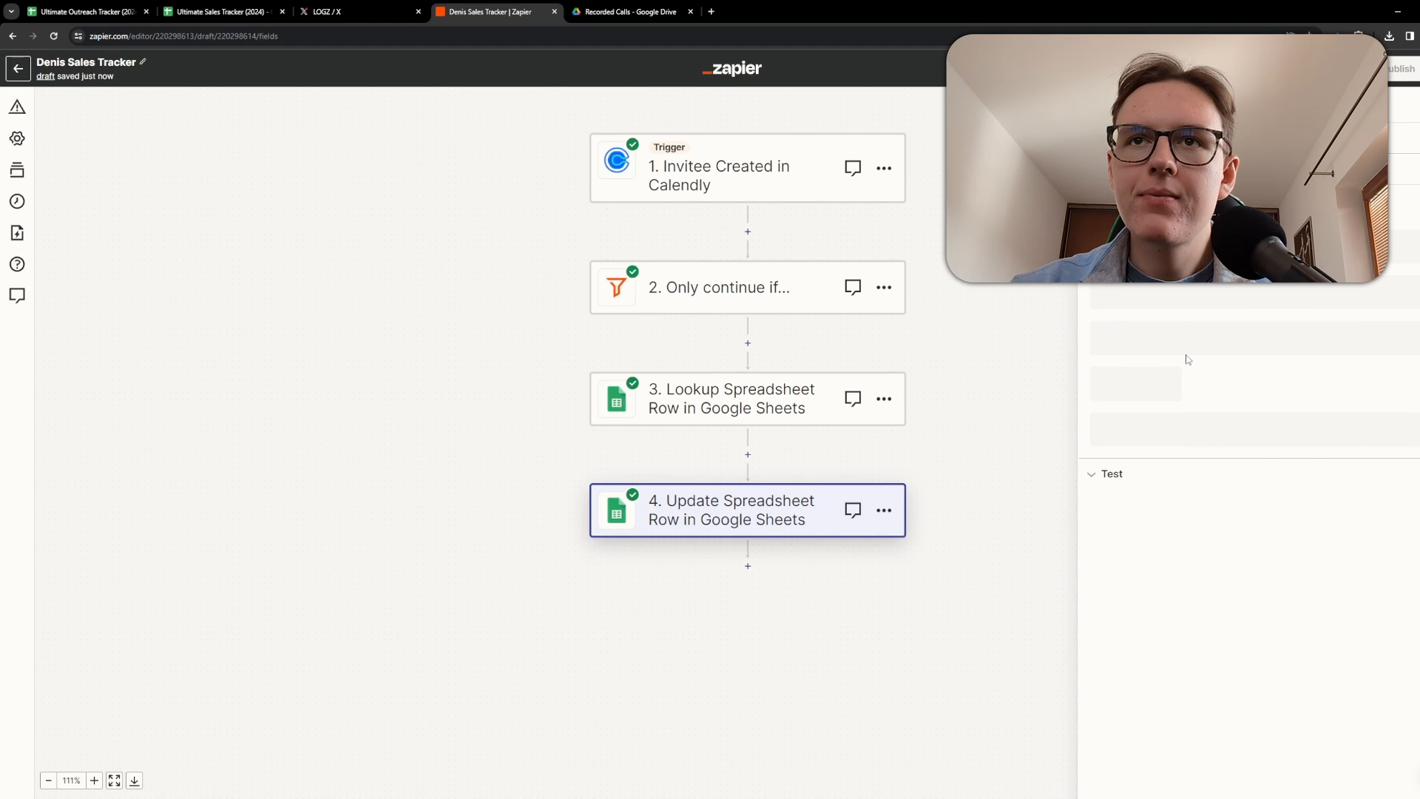
pyautogui.scroll(-3, 1184, 409)
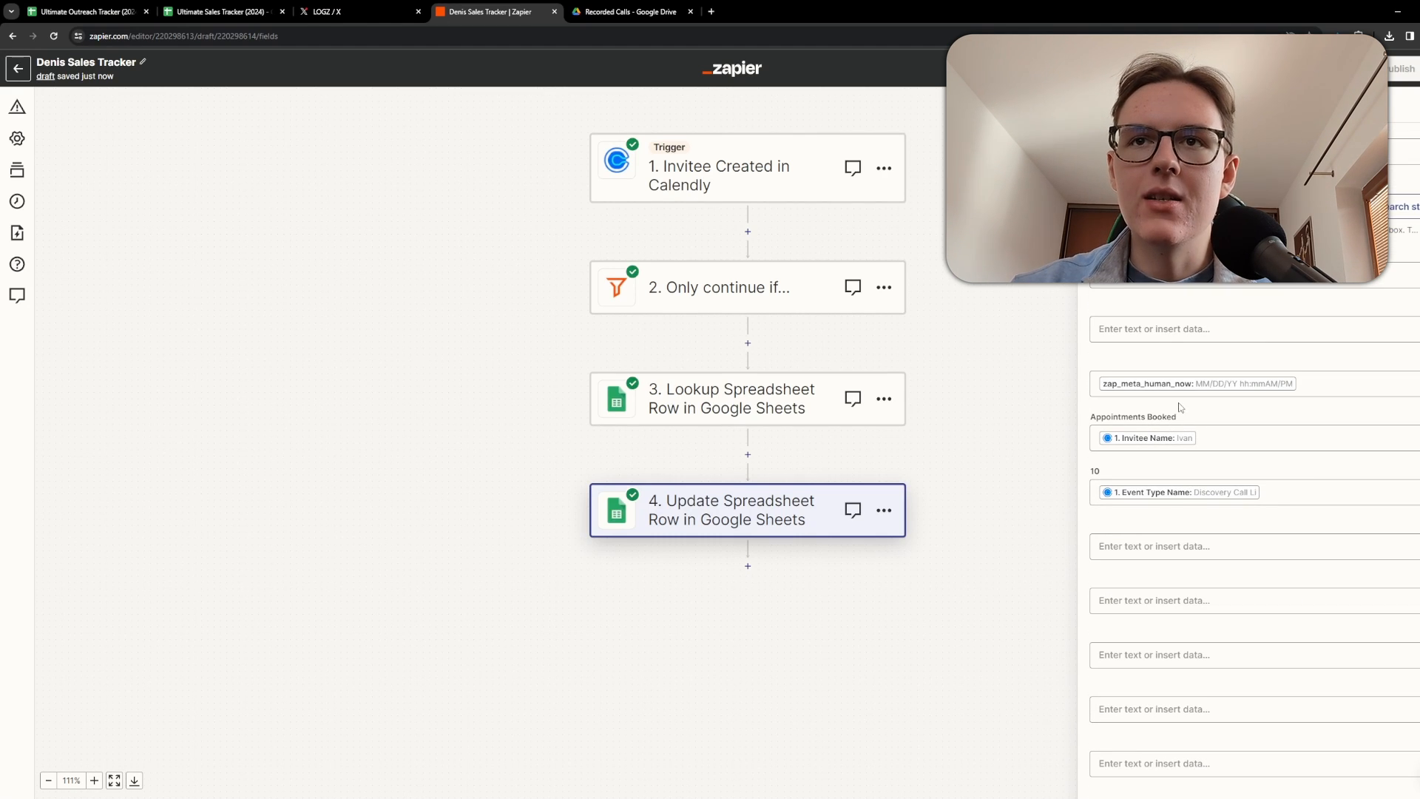
pyautogui.click(1315, 381)
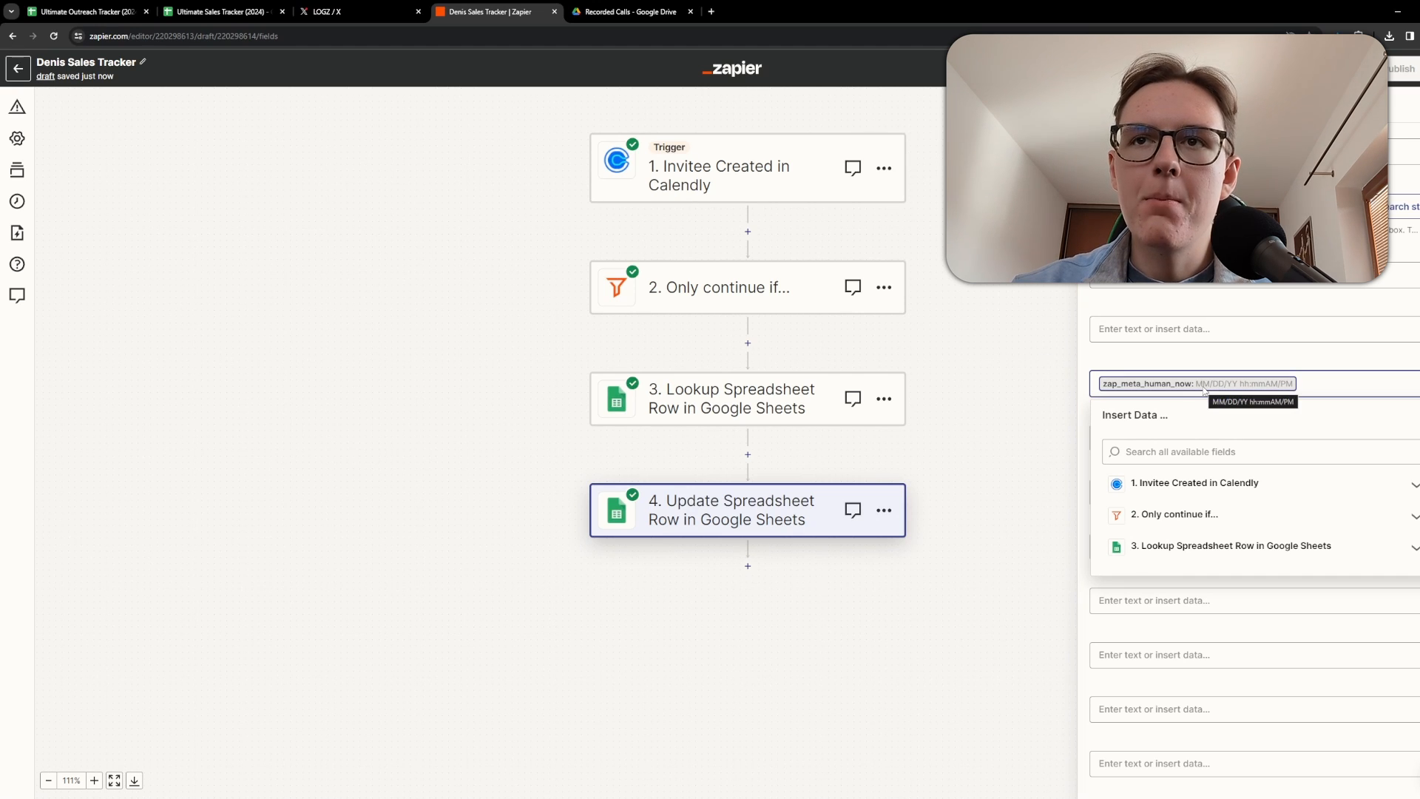
pyautogui.click(955, 329)
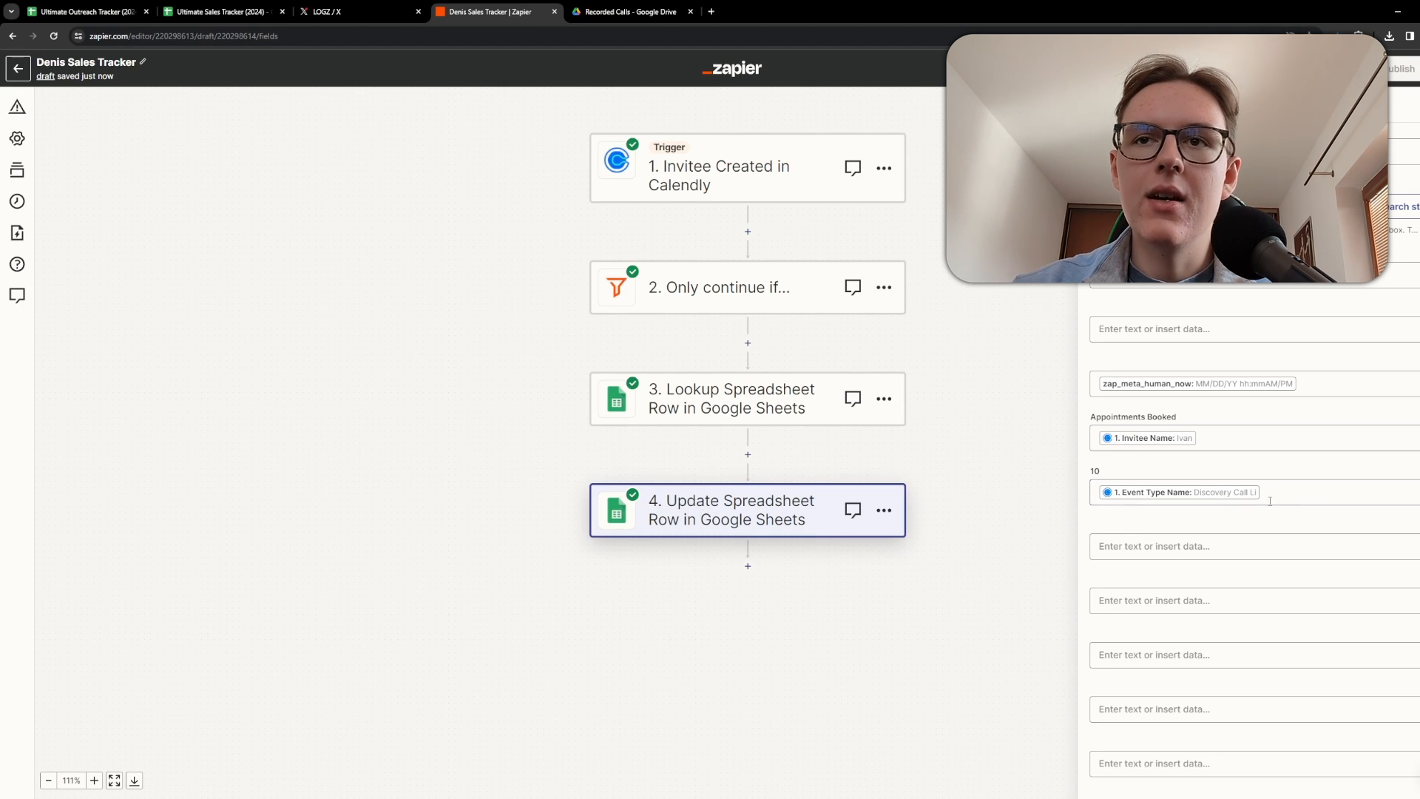
pyautogui.scroll(-5, 1311, 502)
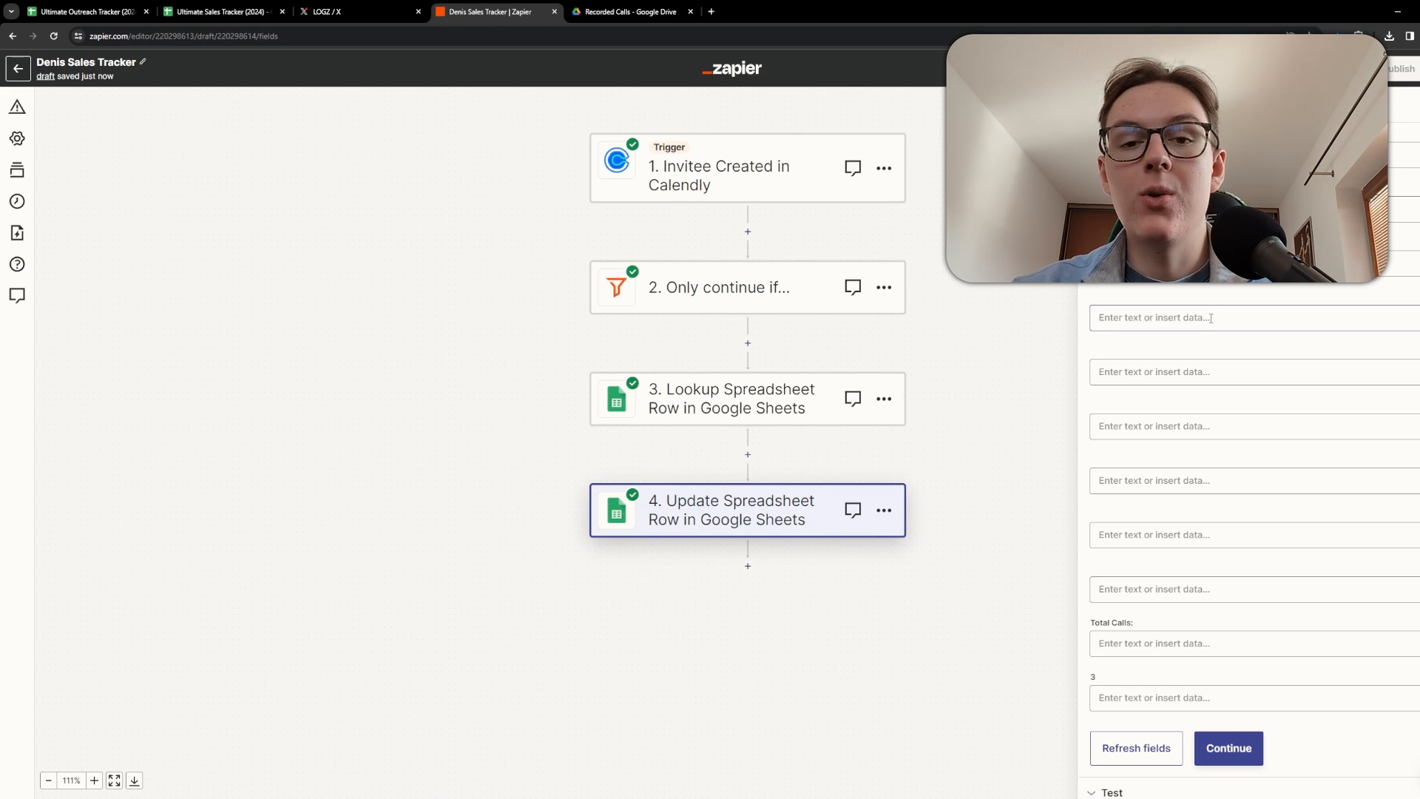
pyautogui.scroll(-1, 1128, 508)
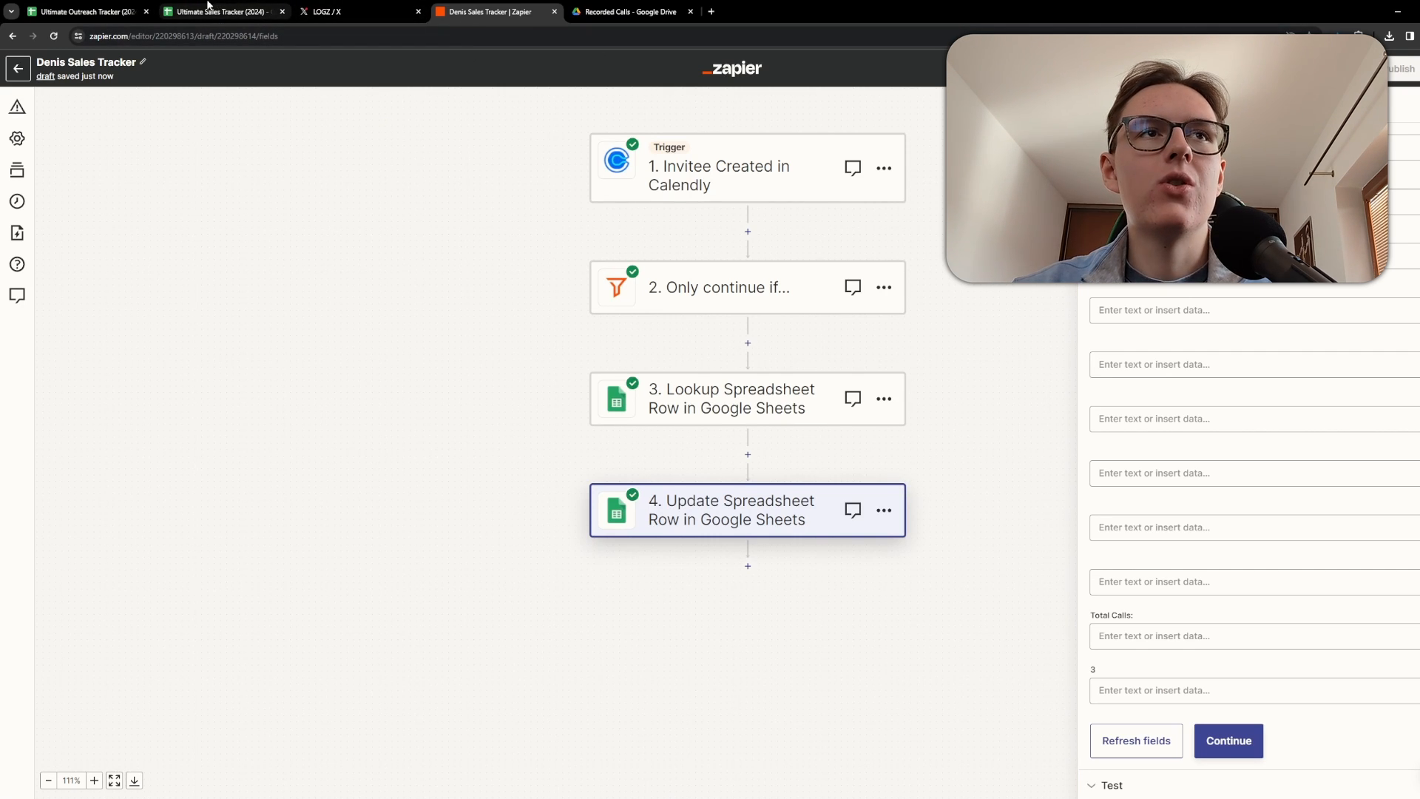
# Hide the helper column Q in the sales tracker sheet.
pyautogui.click(266, 11)
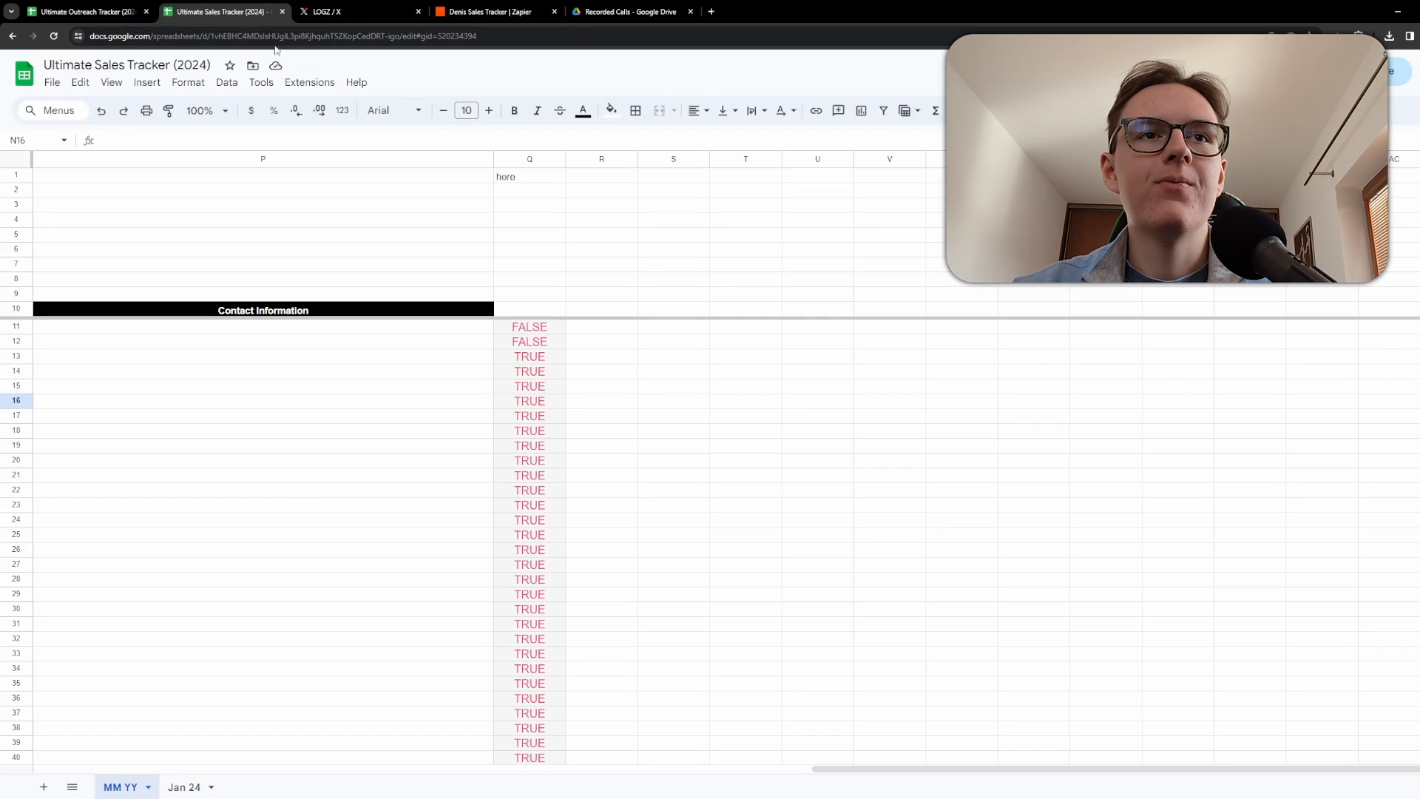
pyautogui.click(518, 158)
pyautogui.rightClick(518, 158)
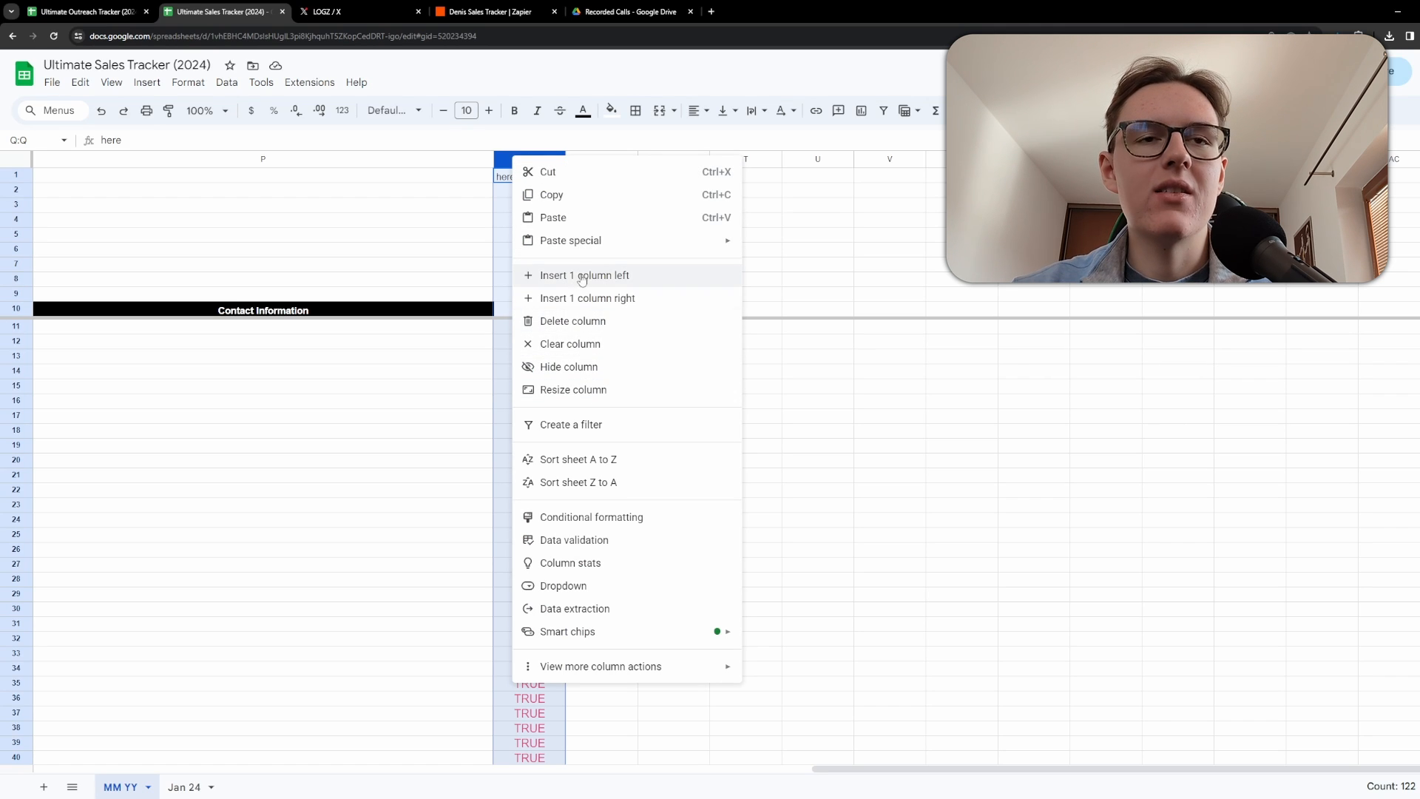
pyautogui.click(589, 367)
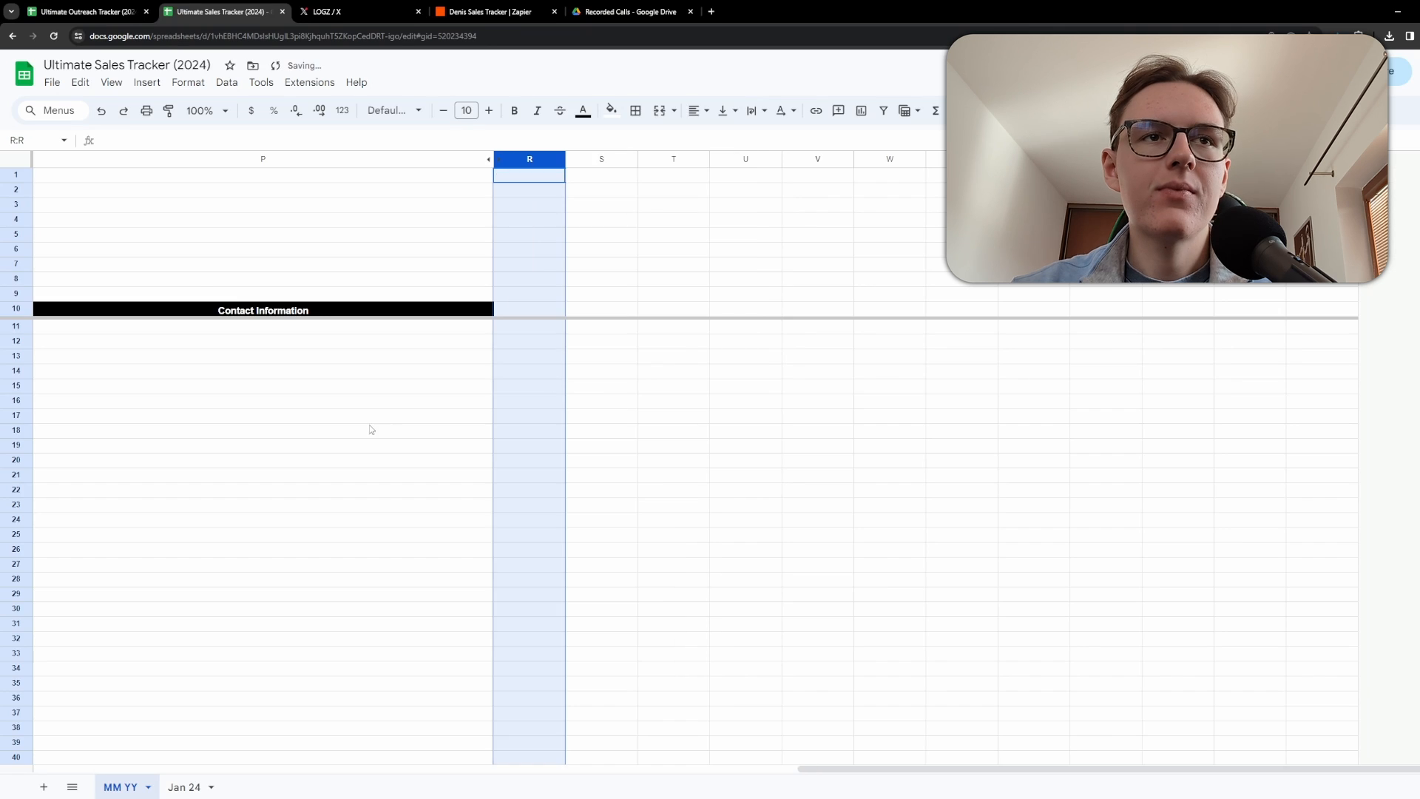
pyautogui.click(369, 428)
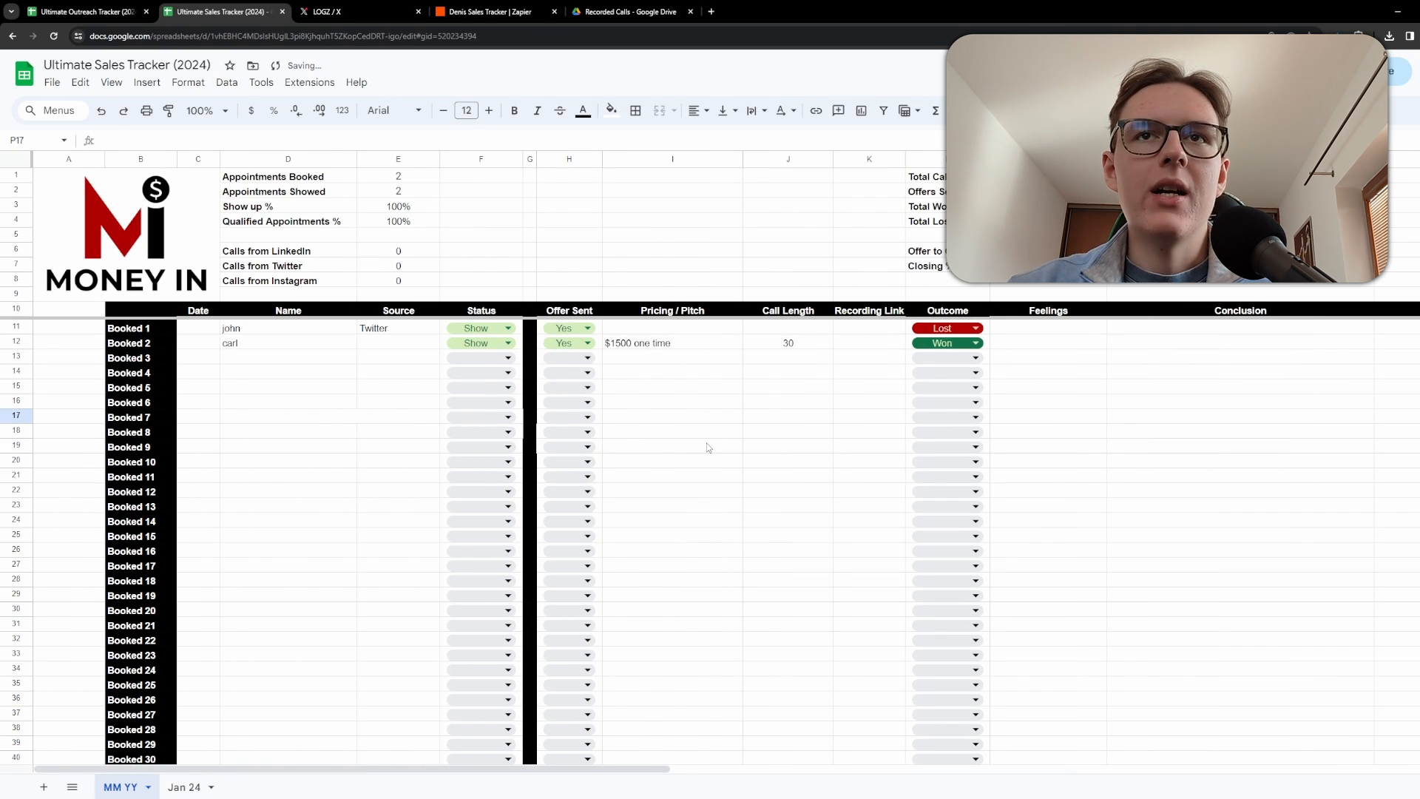